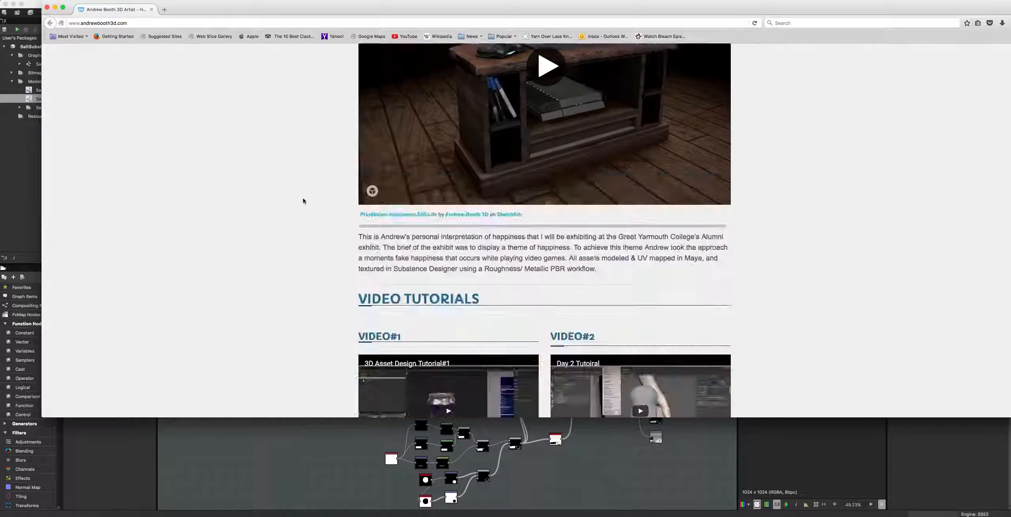
Step: Review the portfolio website's video tutorials, 3D scenes and contact details, view the linked Twitter profile, and close the browser window
scroll(316, 199, "down", 3)
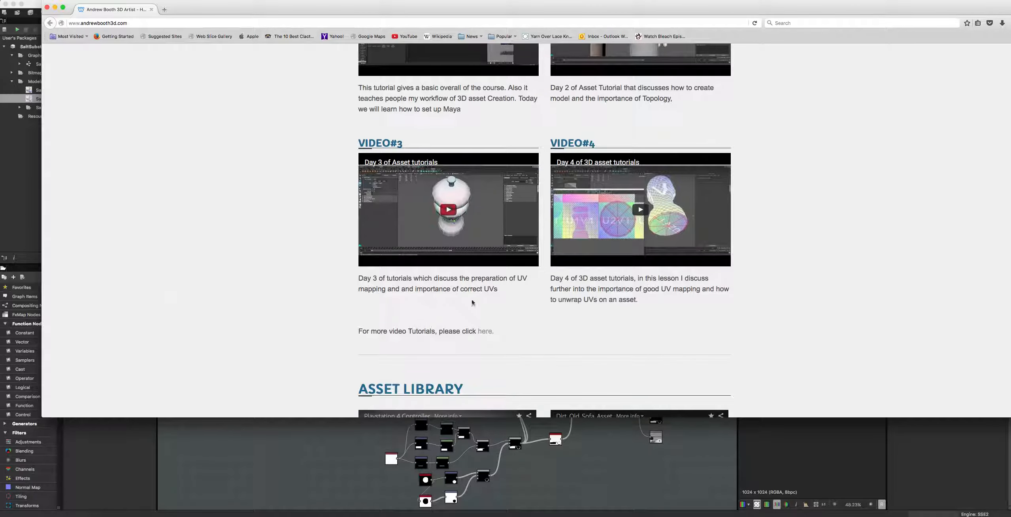
scroll(435, 290, "up", 20)
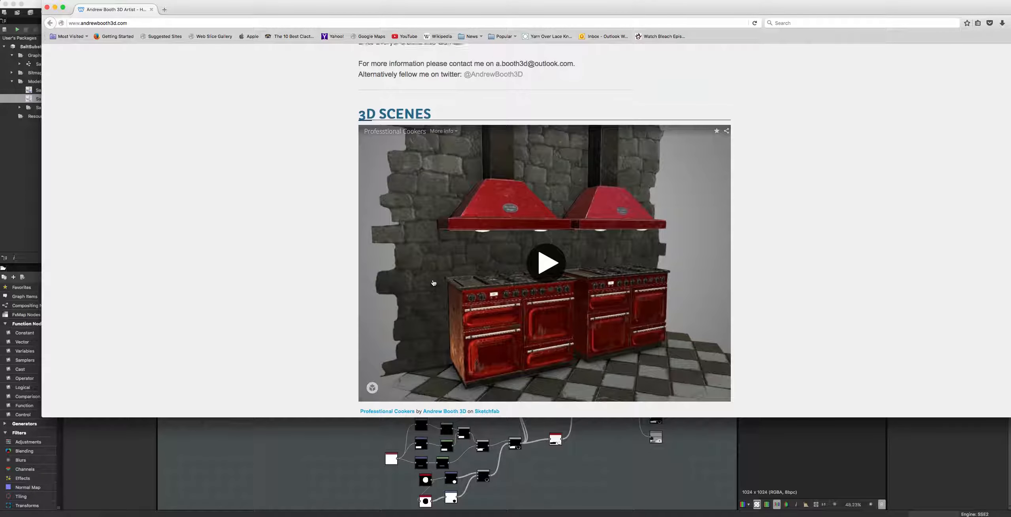
scroll(434, 282, "up", 2)
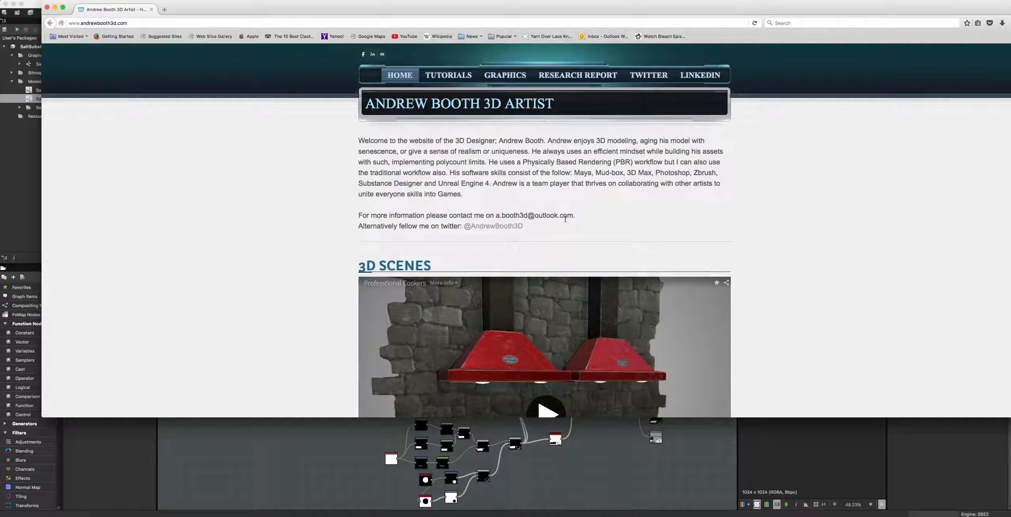
left_click_drag(576, 217, 500, 216)
left_click(408, 240)
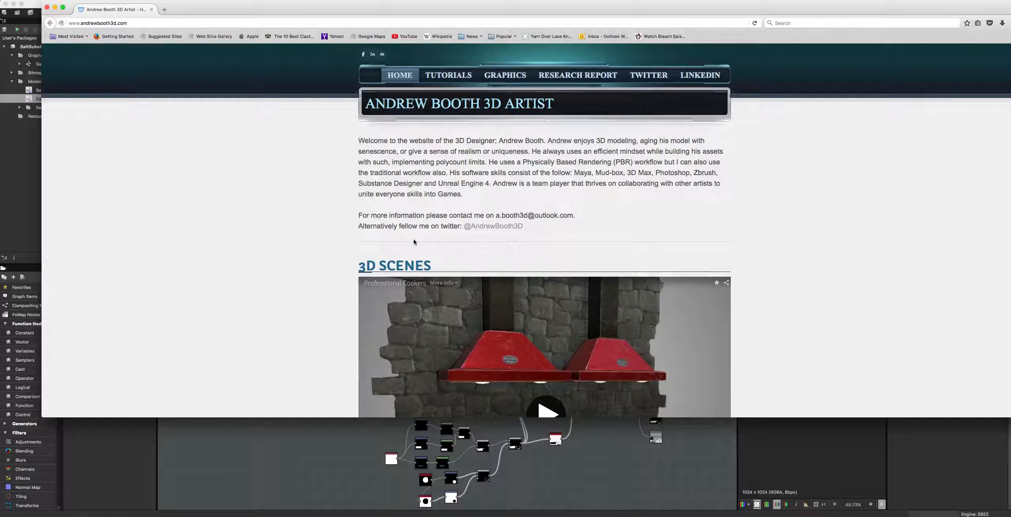
left_click(484, 229)
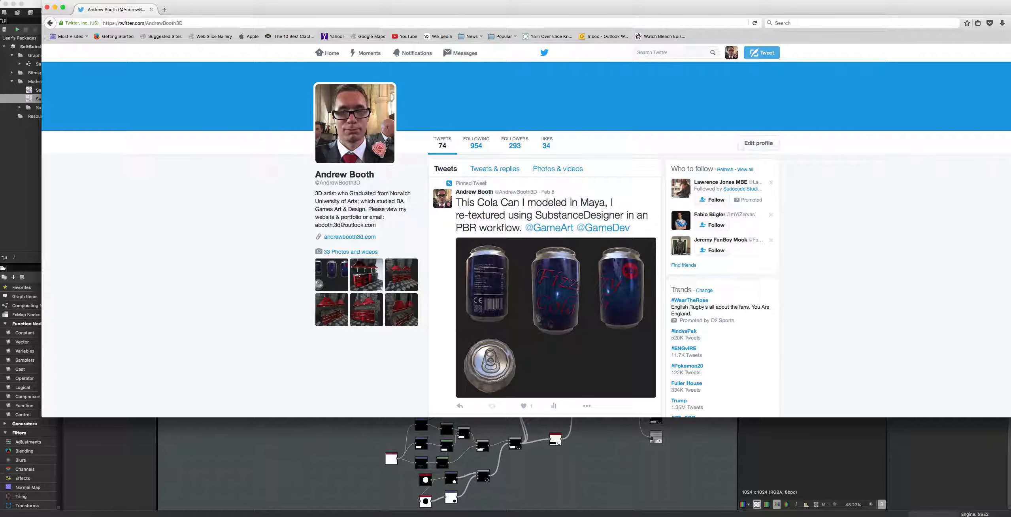
left_click(47, 8)
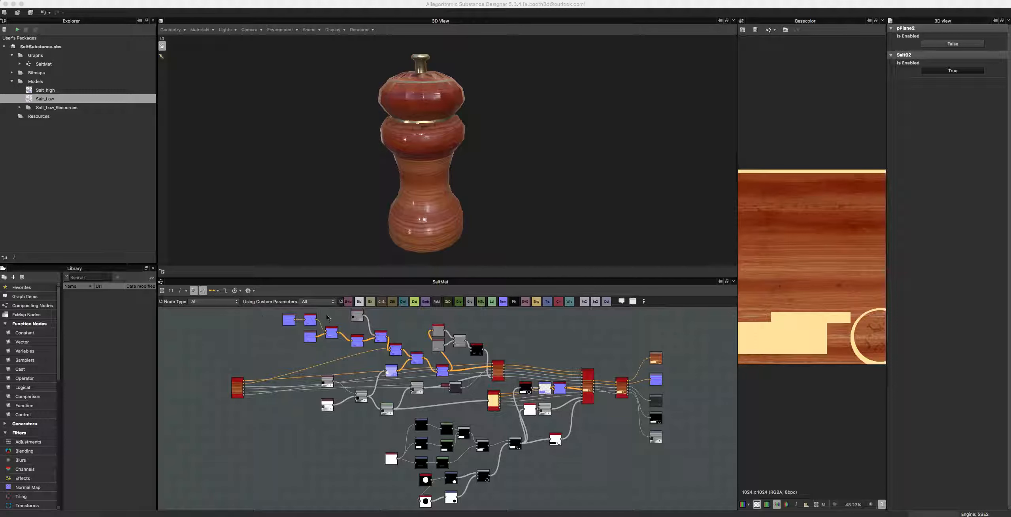
Step: Nudge the cream-coloured material node slightly further from the material blend node in the SaltMat graph
scroll(608, 384, "up", 3)
scroll(449, 488, "down", 1)
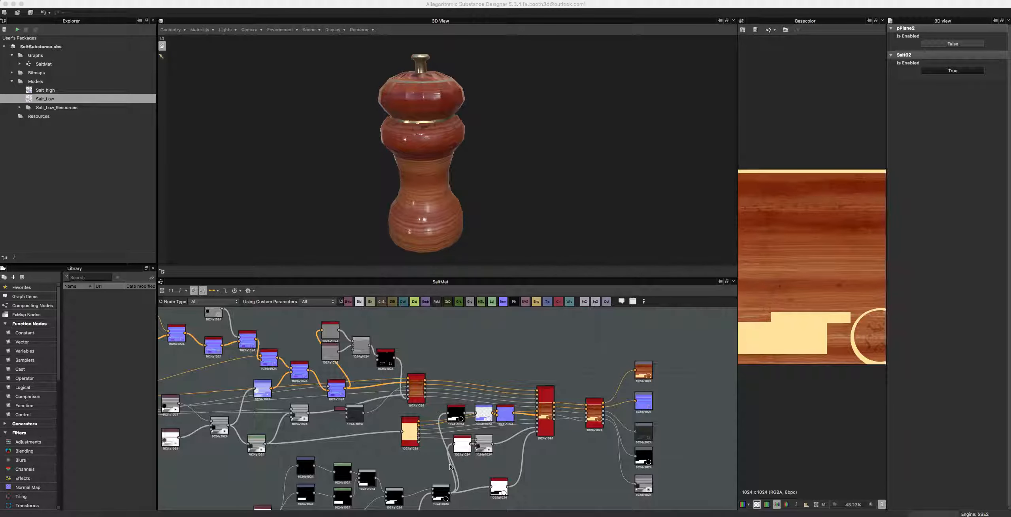
scroll(476, 428, "down", 1)
scroll(504, 417, "up", 1)
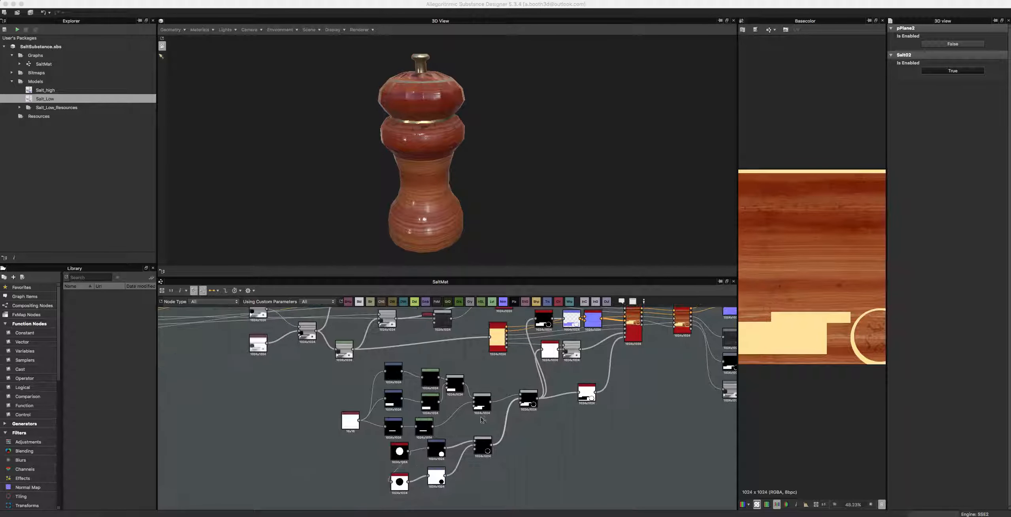
scroll(504, 411, "up", 1)
middle_click_drag(503, 408, 493, 415)
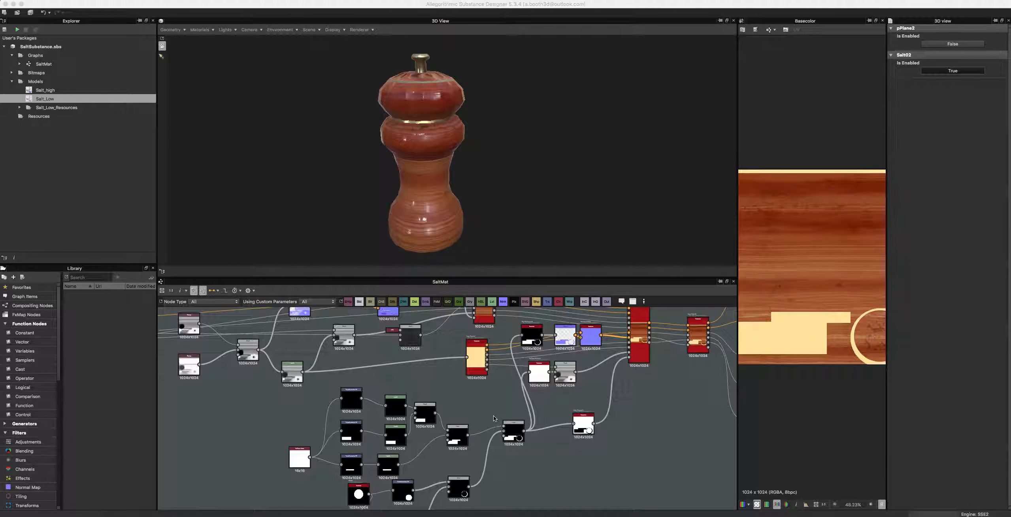
mouse_move(477, 360)
left_mouse_down()
mouse_move(455, 360)
mouse_move(470, 346)
mouse_move(470, 364)
left_mouse_up()
Step: Inspect the material blend node, the invert grayscale mask feeding it, and the Blend node supplying that mask
left_click(640, 329)
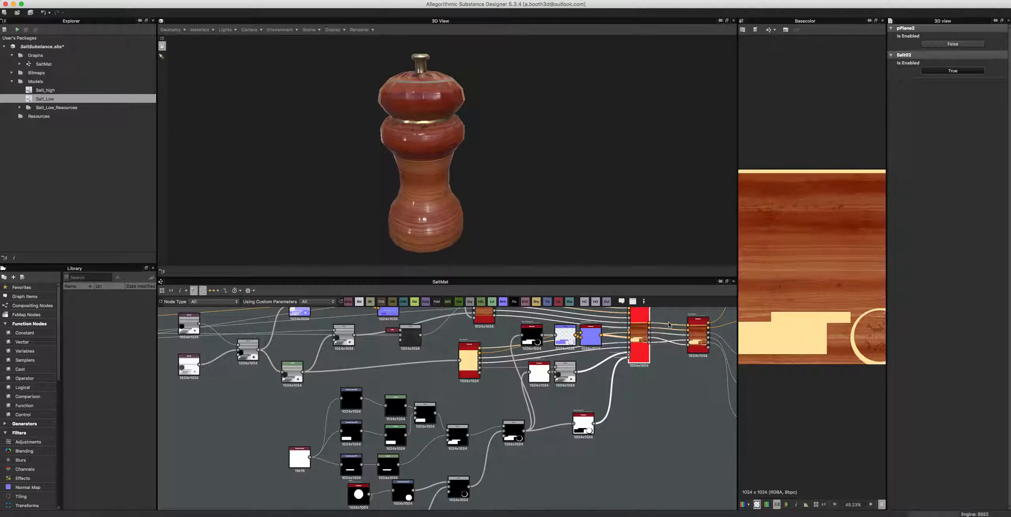
scroll(622, 335, "up", 2)
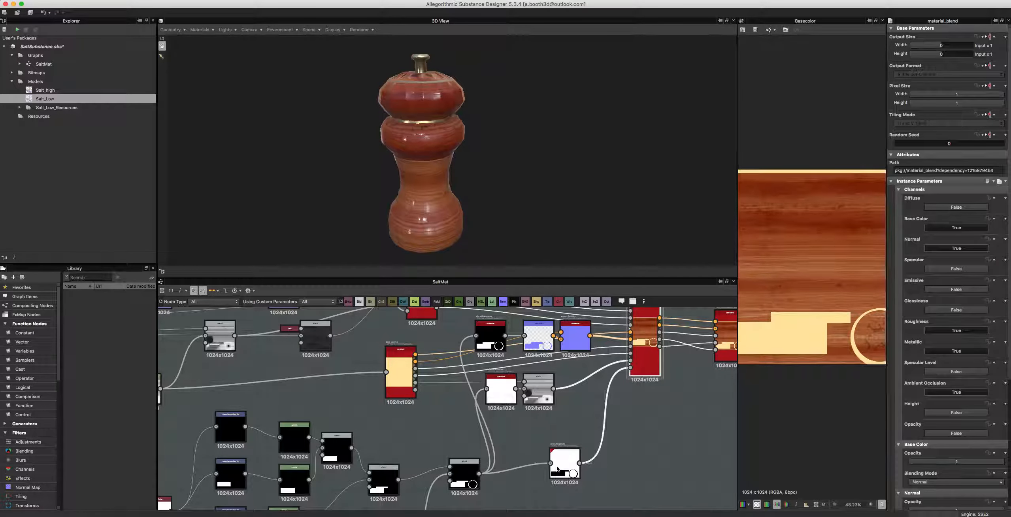
double_click(557, 469)
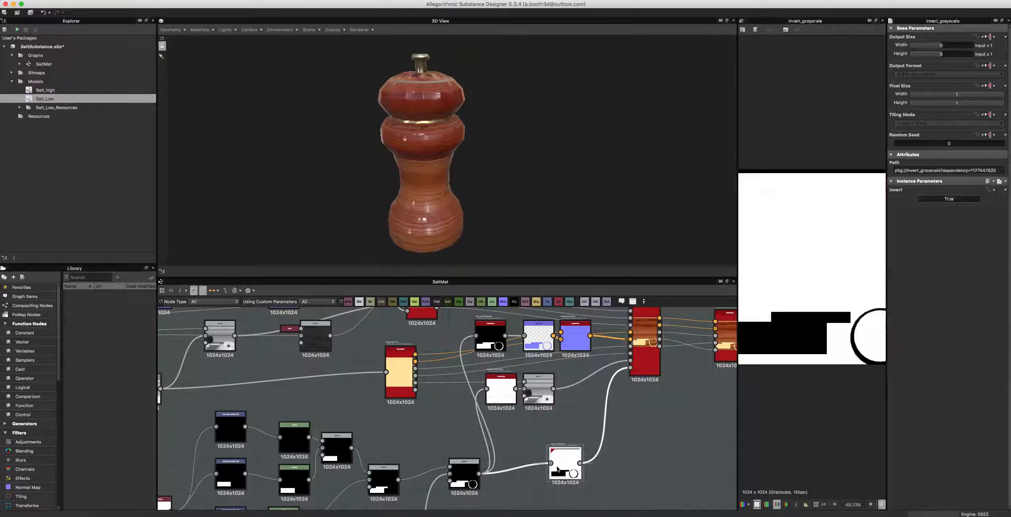
double_click(465, 481)
scroll(521, 383, "down", 2)
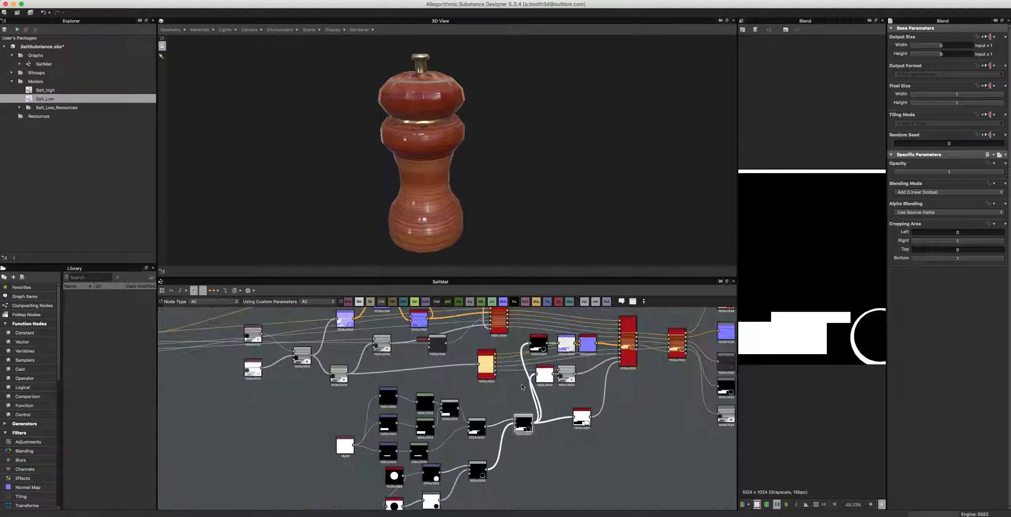
Step: Switch to Adobe Photoshop and start a new document
mouse_move(277, 512)
mouse_move(307, 513)
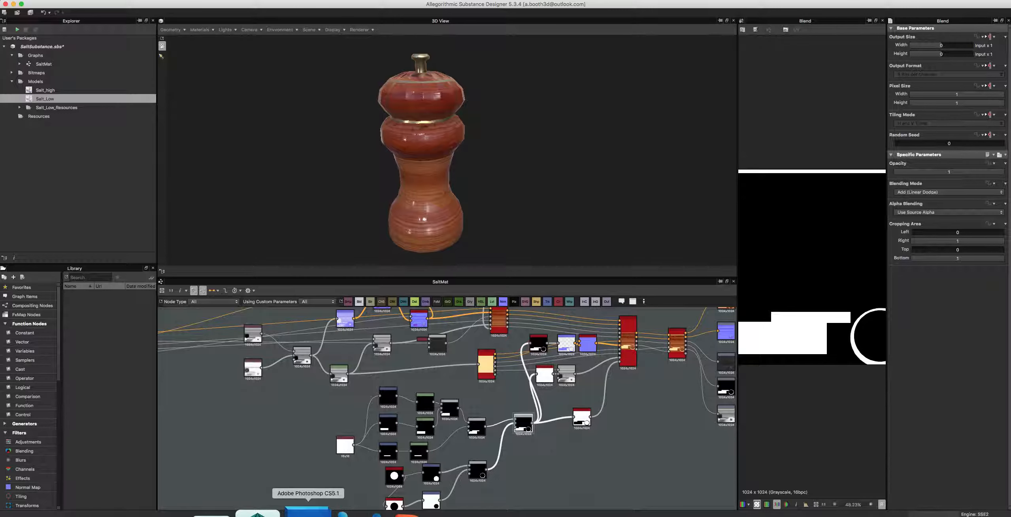
left_click(307, 513)
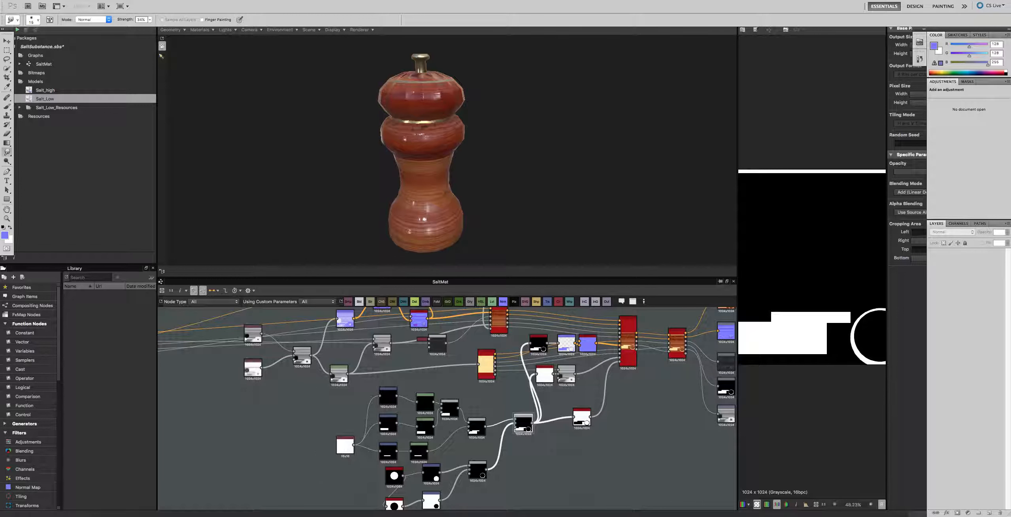
left_click(62, 2)
left_click(70, 5)
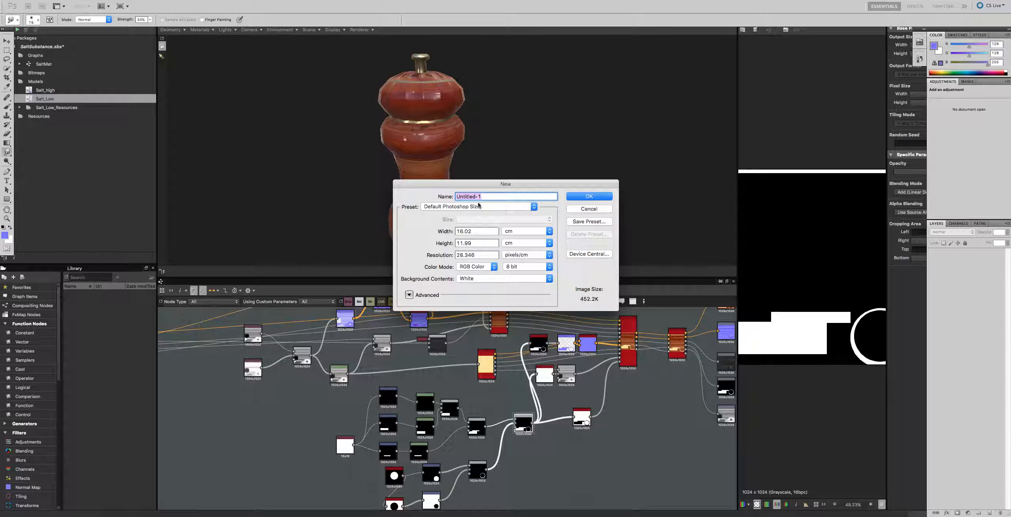
Step: Set the new document's size to 1024 by 1024 pixels and its resolution to 300 pixels/cm
left_click(514, 231)
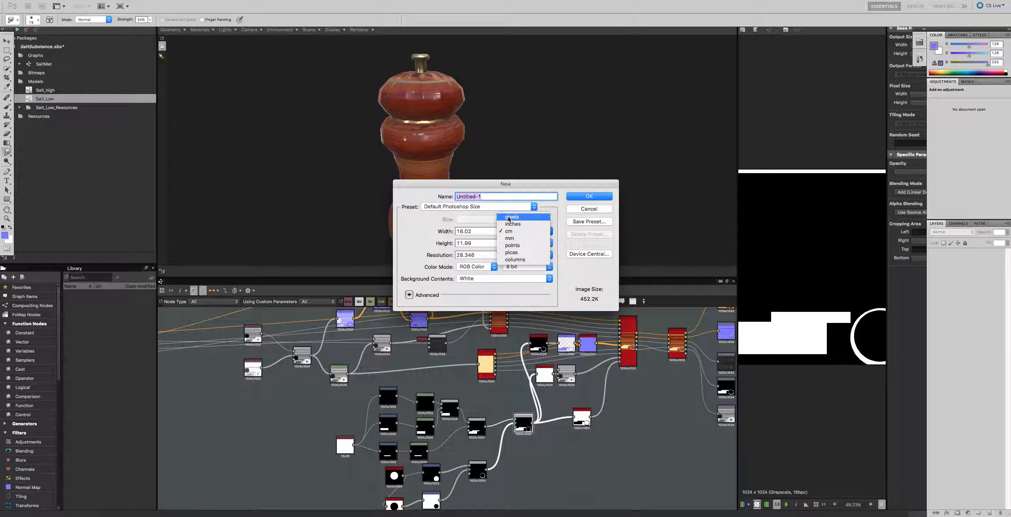
left_click(509, 217)
left_click(472, 229)
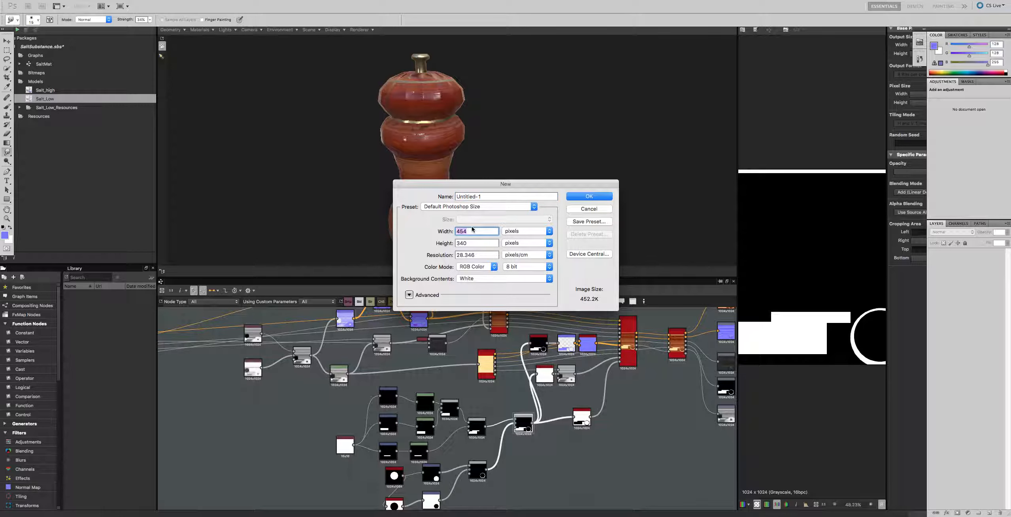
type("1024")
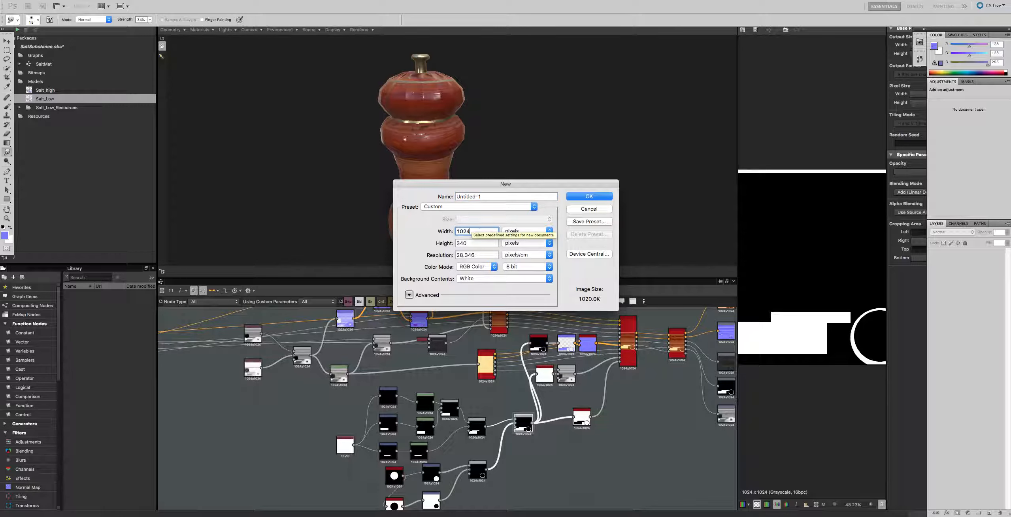
key("Tab")
type("1")
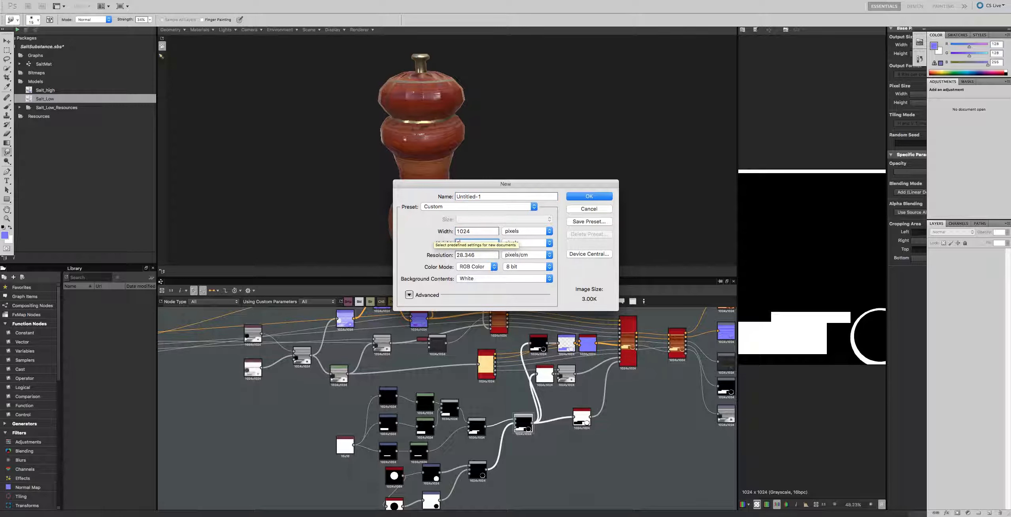
type("024")
key("Tab")
type("300")
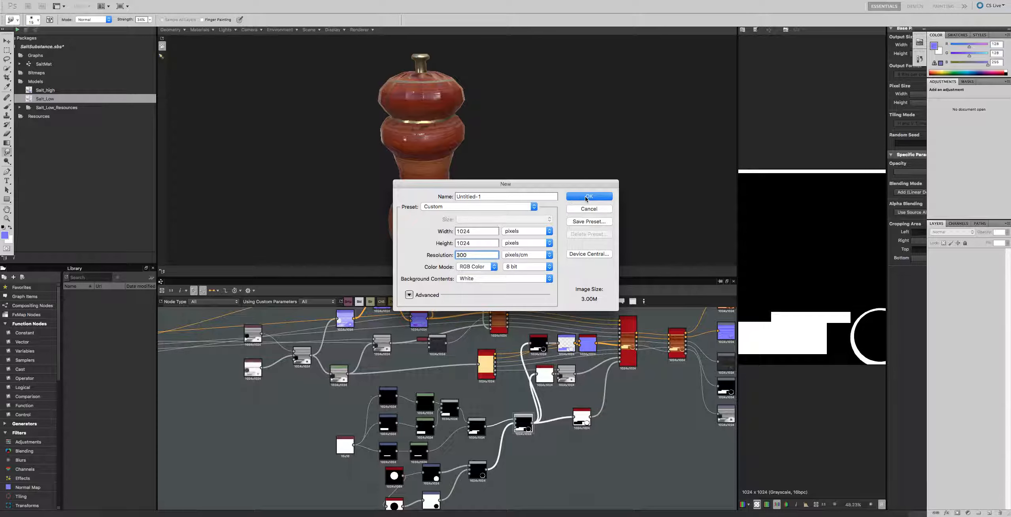
Step: Create the document with the name Decal_Salt and enlarge its window so the whole canvas fits with a margin
key("Tab")
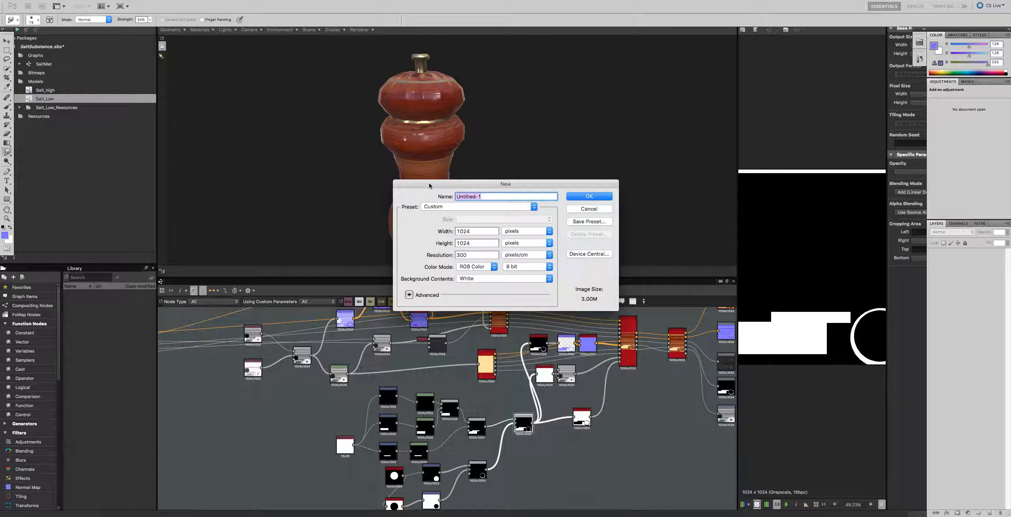
type("DECAL")
key("BackSpace")
key("BackSpace")
key("BackSpace")
key("BackSpace")
type("ecal_Sa")
left_click(580, 196)
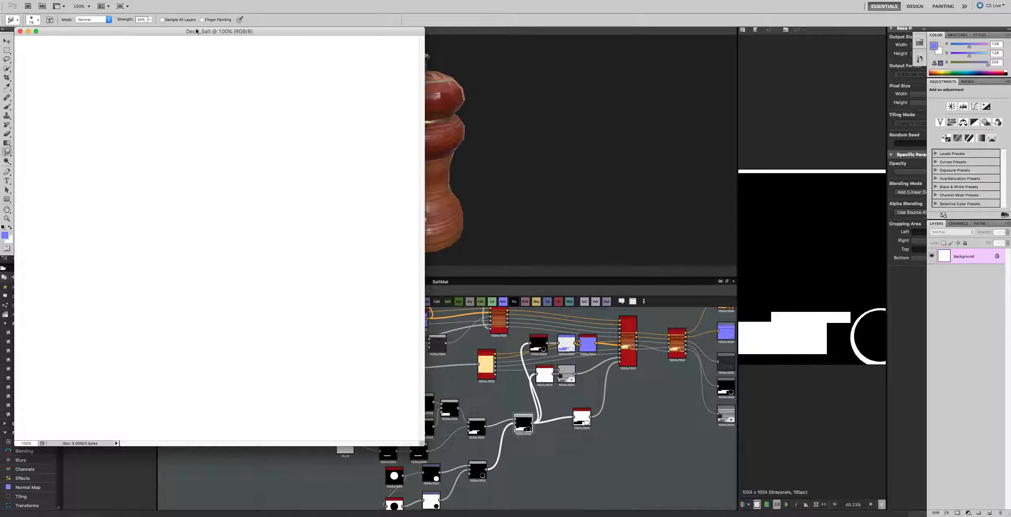
left_click_drag(196, 31, 386, 38)
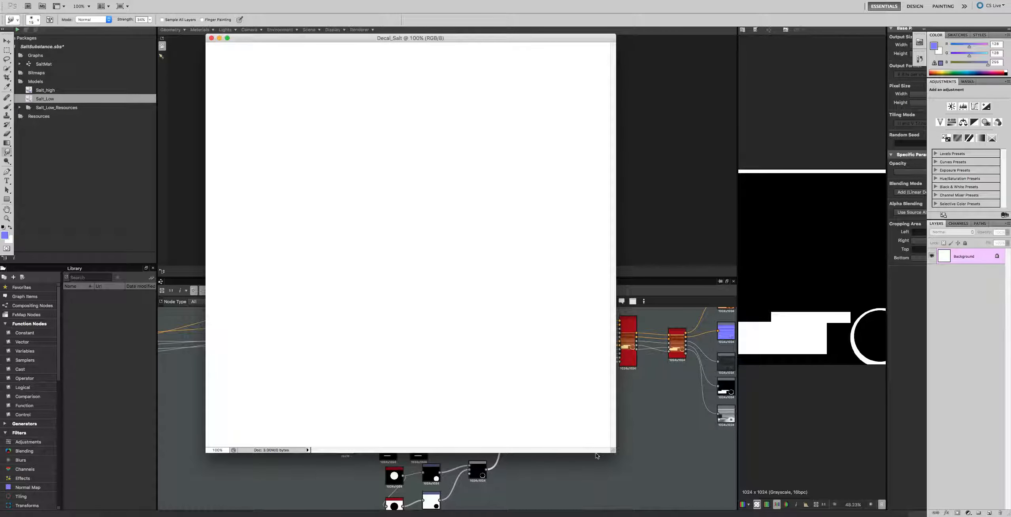
left_click_drag(613, 451, 707, 473)
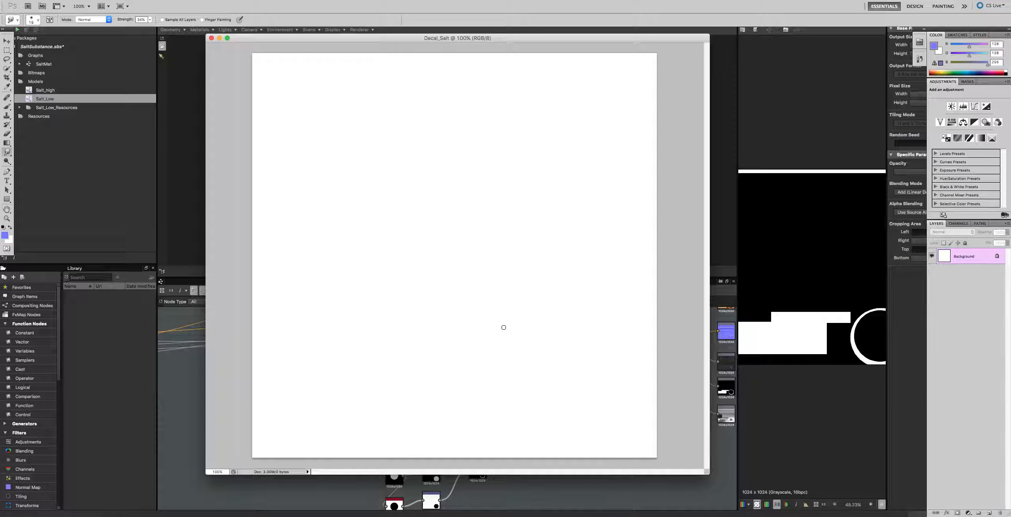
Step: Examine the Red, Green and Blue channels of Decal_Salt one at a time, finishing on the Red channel
left_click(958, 223)
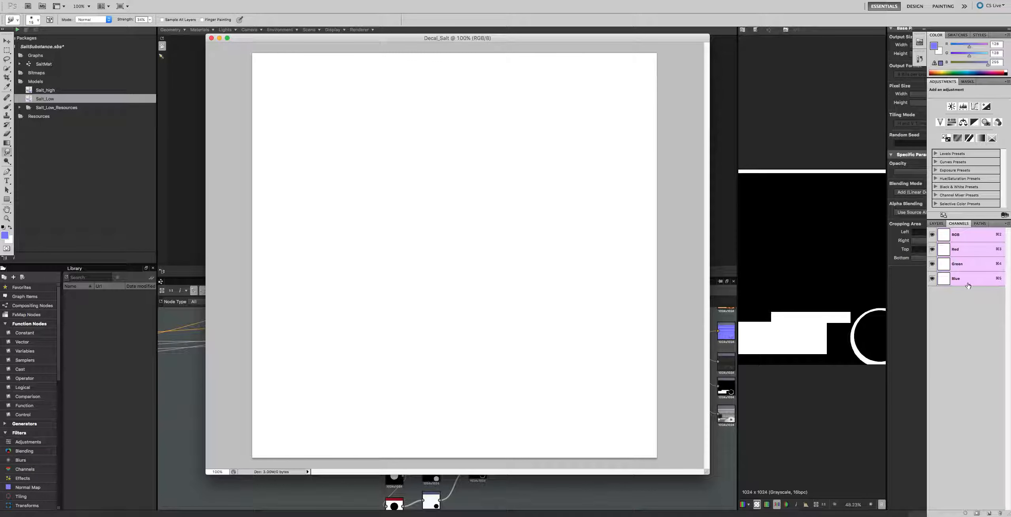
left_click(964, 249)
left_click(962, 283)
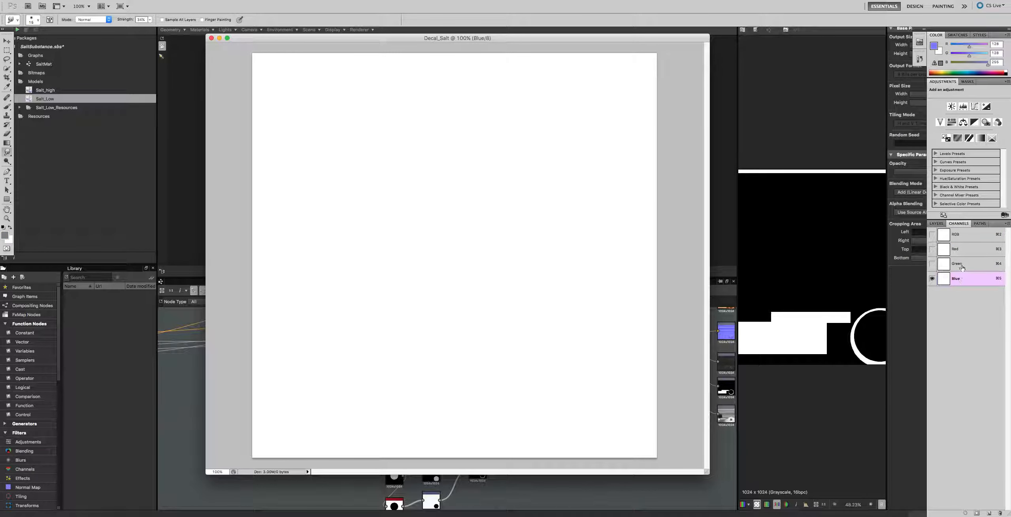
left_click(962, 249)
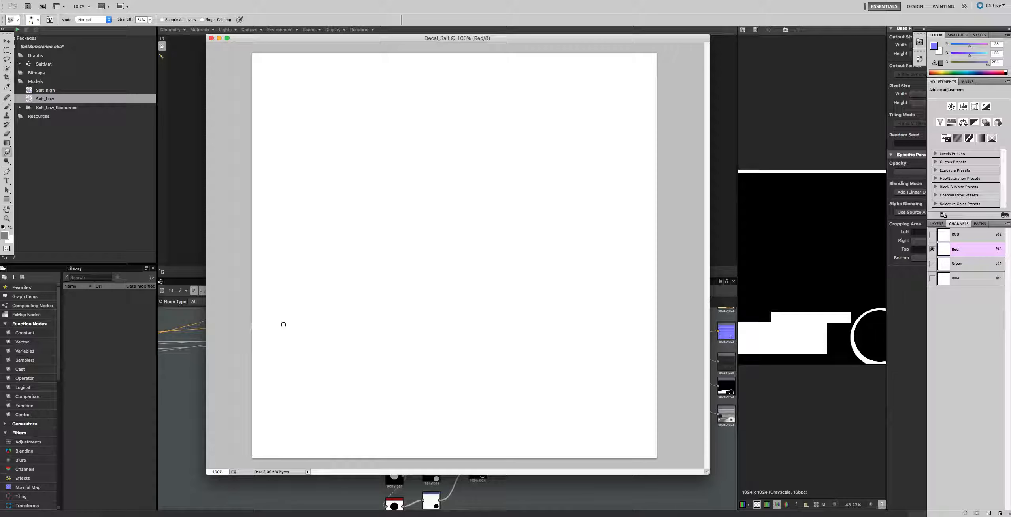
left_click(972, 269)
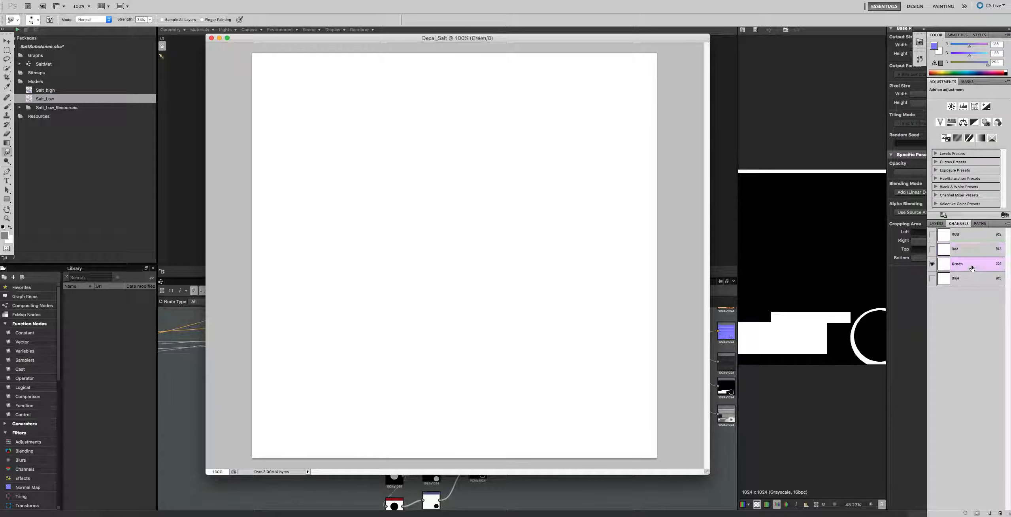
left_click(970, 279)
left_click(962, 253)
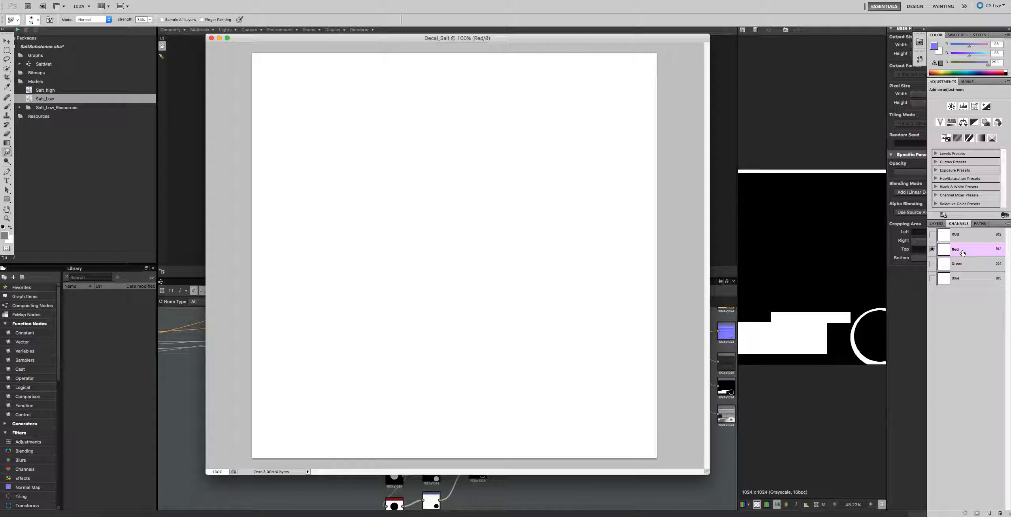
left_click(953, 267)
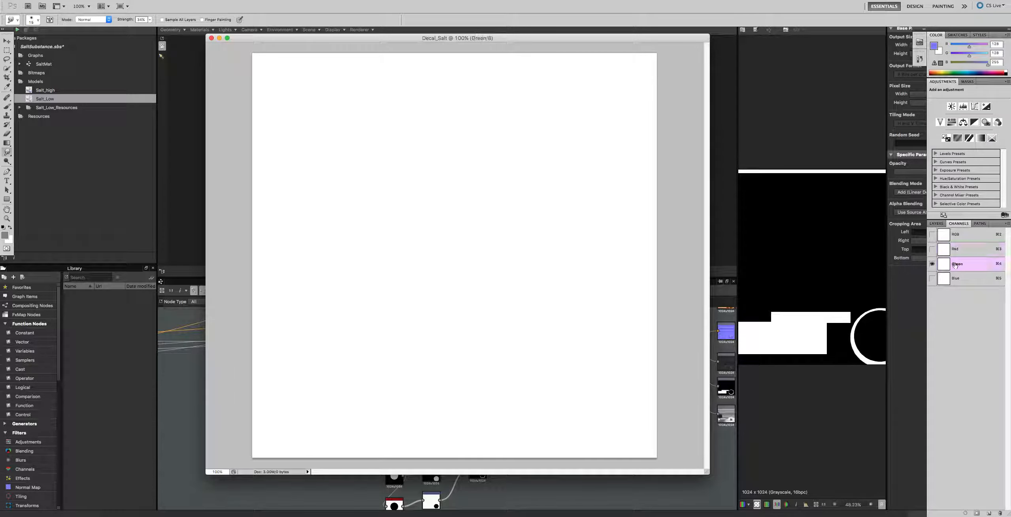
left_click(963, 255)
left_click(963, 270)
left_click(963, 282)
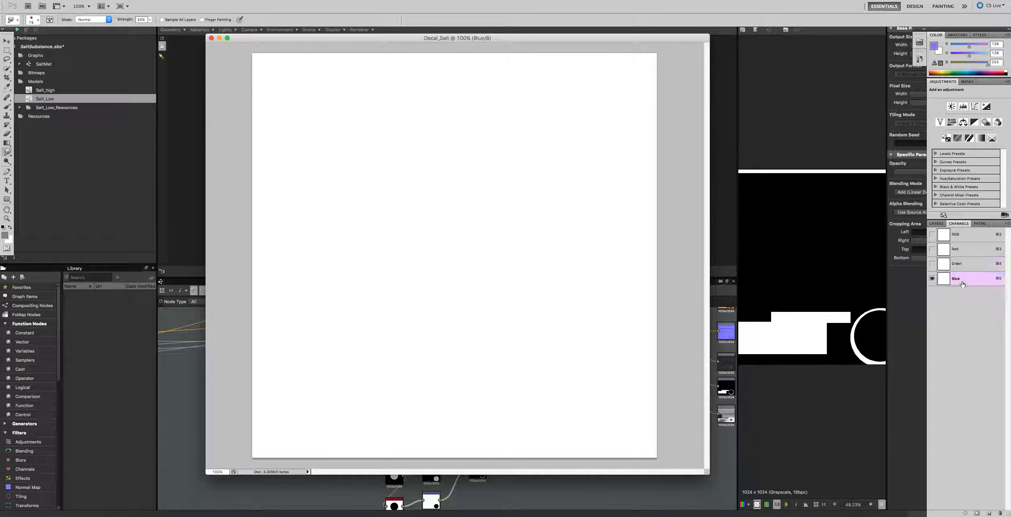
left_click(966, 260)
left_click(967, 249)
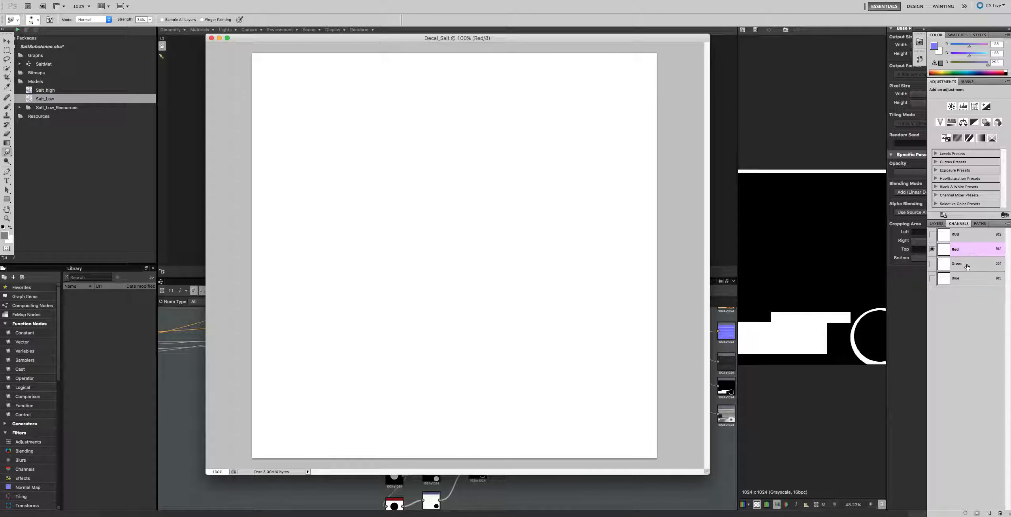
left_click(967, 263)
left_click(966, 278)
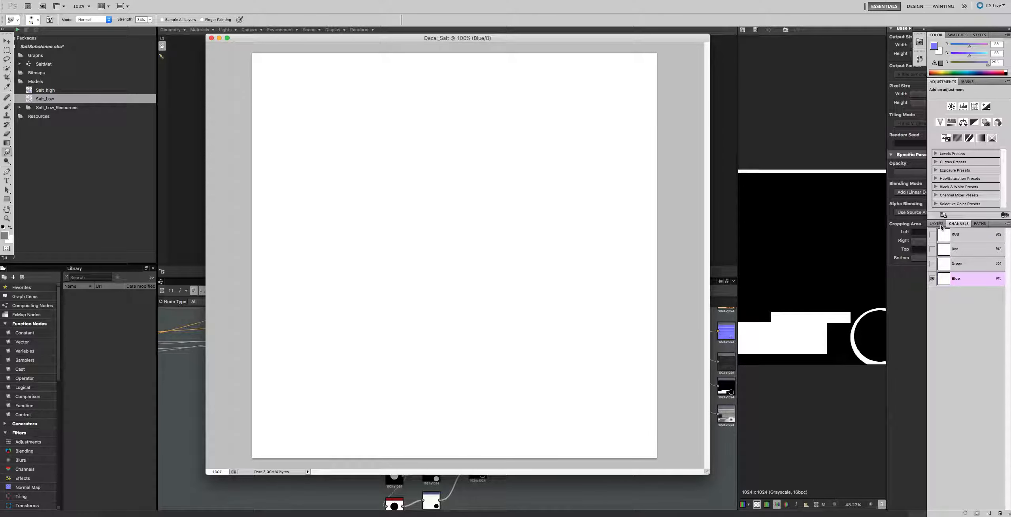
left_click(960, 250)
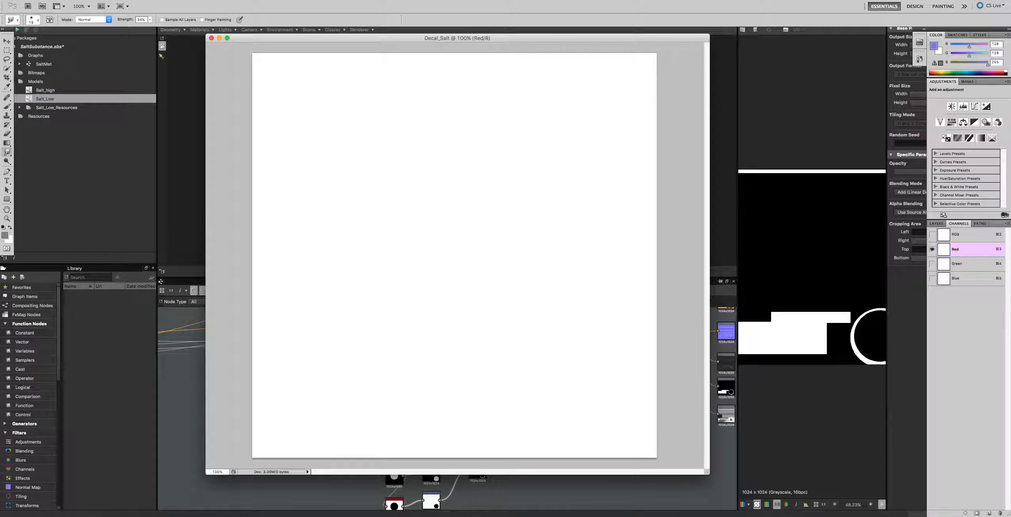
Step: Set the foreground colour to black
left_click(4, 236)
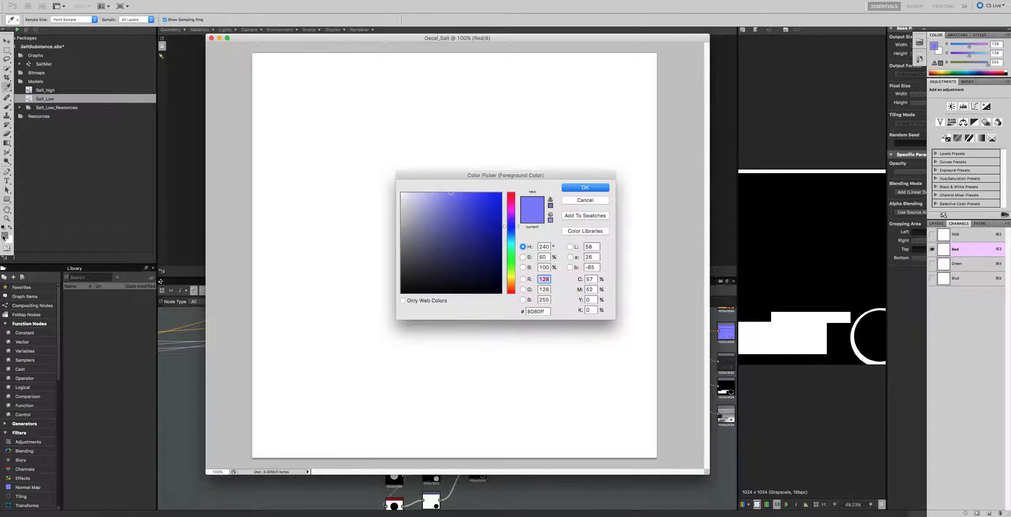
left_click_drag(475, 260, 335, 306)
left_click(586, 189)
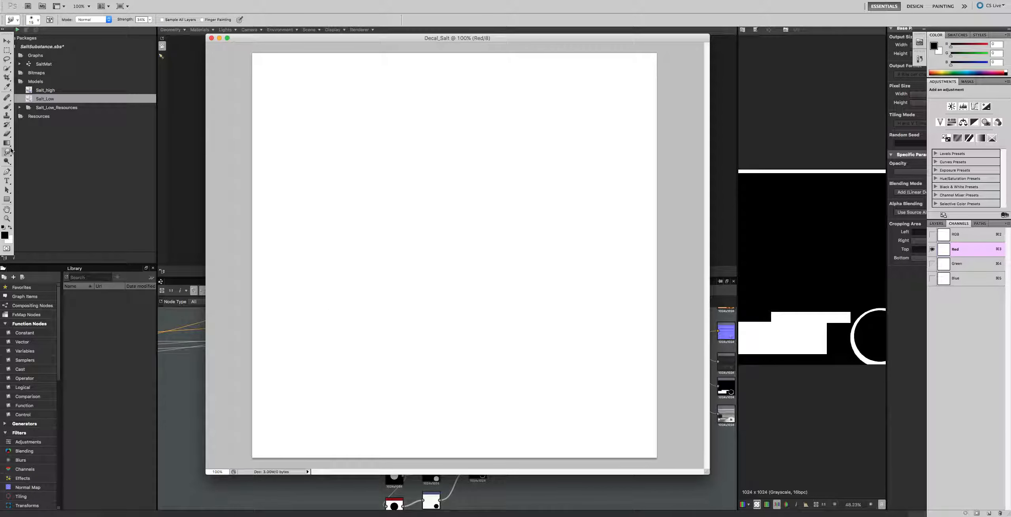
Step: Choose the Type tool and set its font to Snell Roundhand
left_click(6, 181)
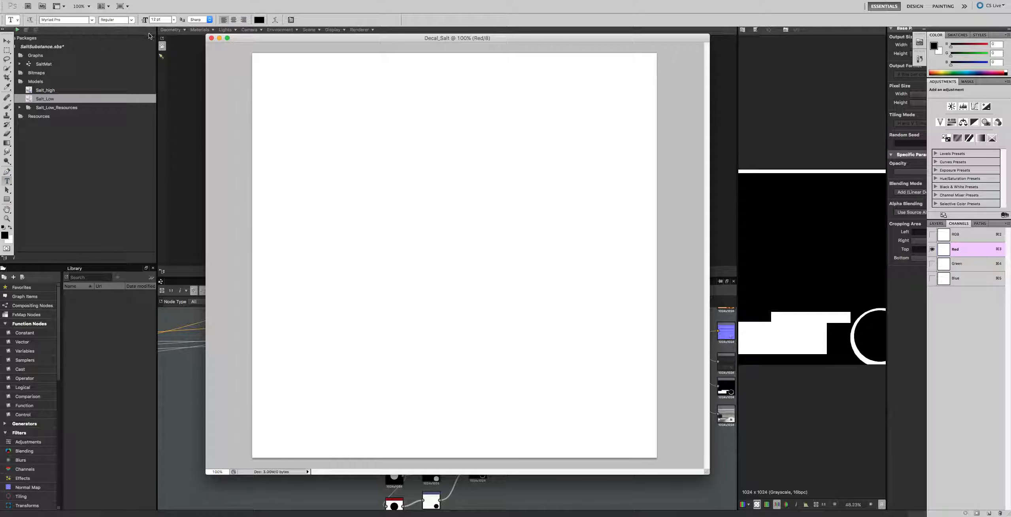
left_click(132, 19)
left_click(79, 19)
left_click(85, 18)
left_click(91, 20)
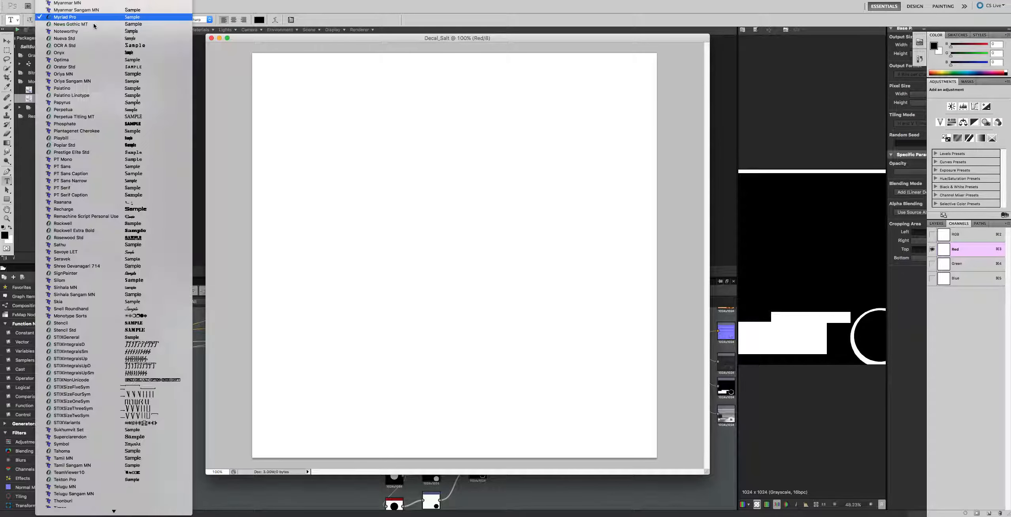
left_click(91, 20)
left_click(92, 20)
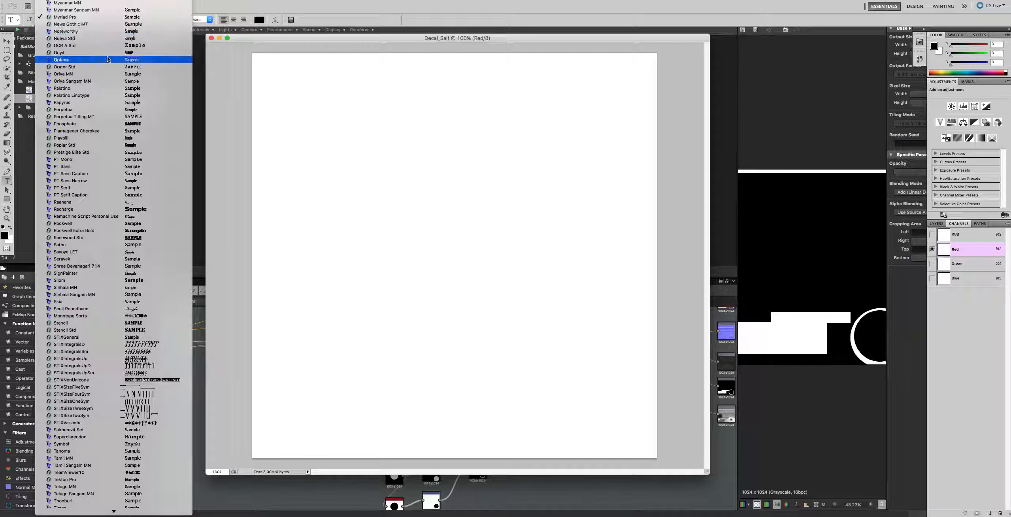
left_click(176, 308)
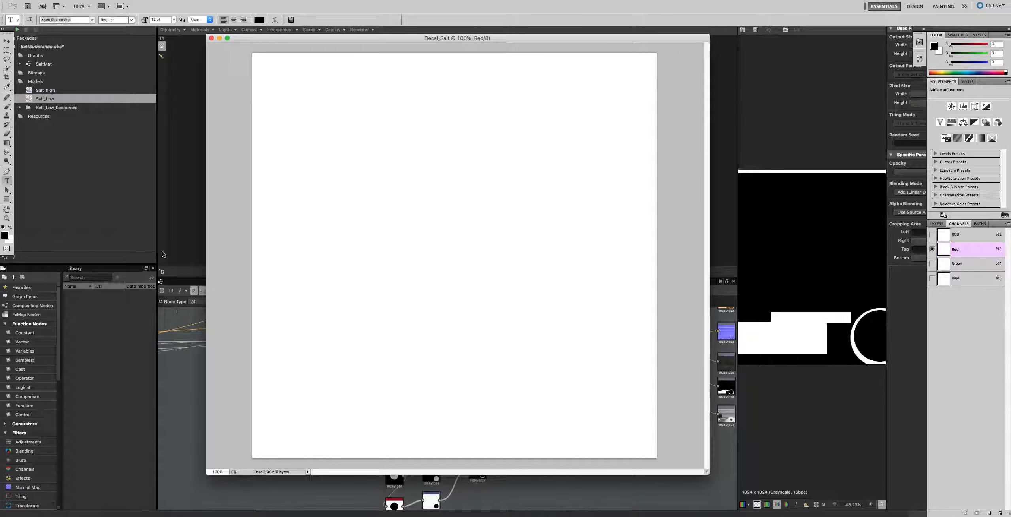
left_click(91, 20)
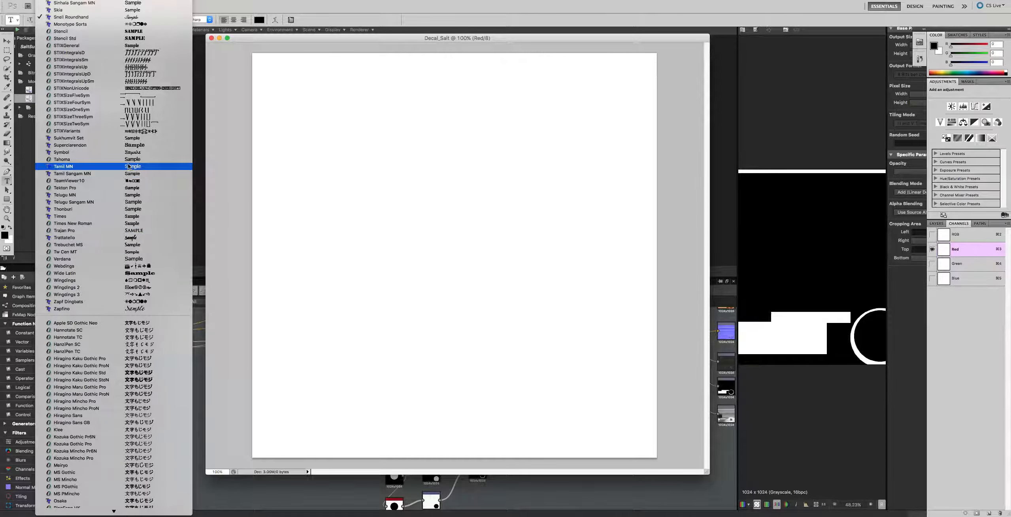
scroll(135, 125, "up", 5)
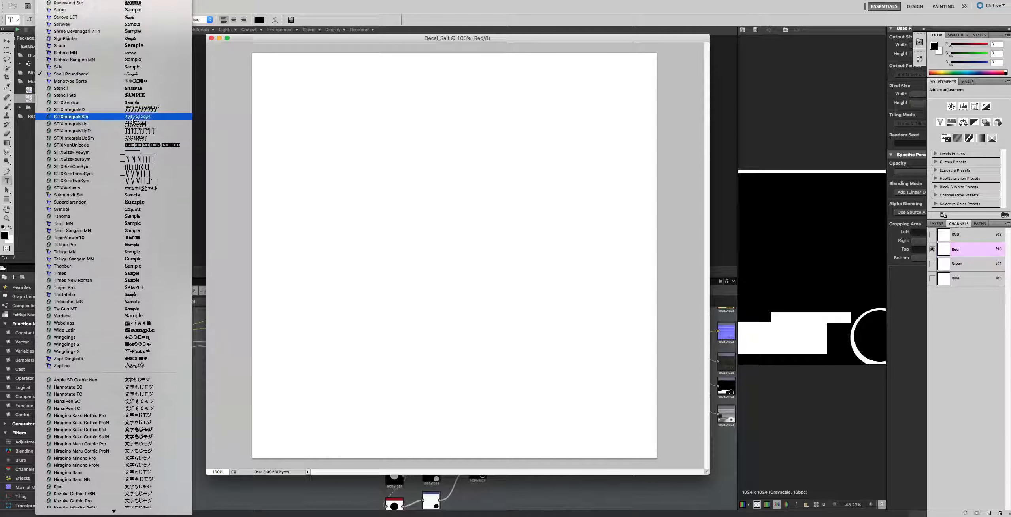
left_click(136, 89)
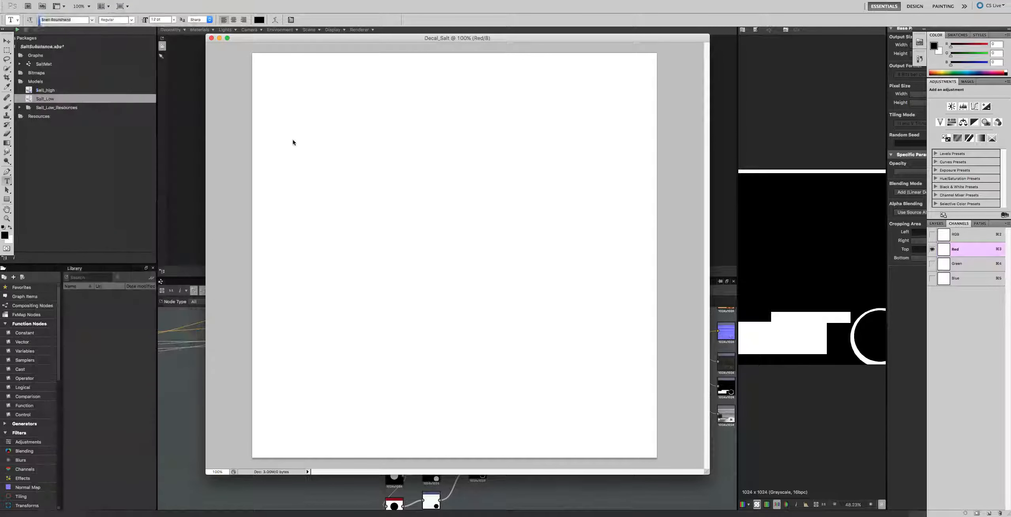
Step: Add a two-line text in the upper part of the canvas: the owner's first name in possessive form, with Restrant below it
left_click(336, 166)
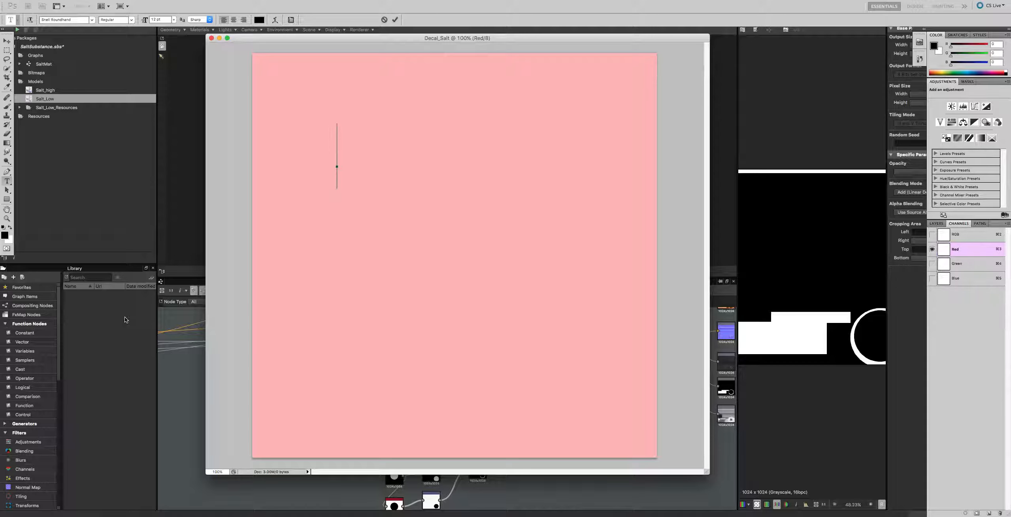
type("Andrew")
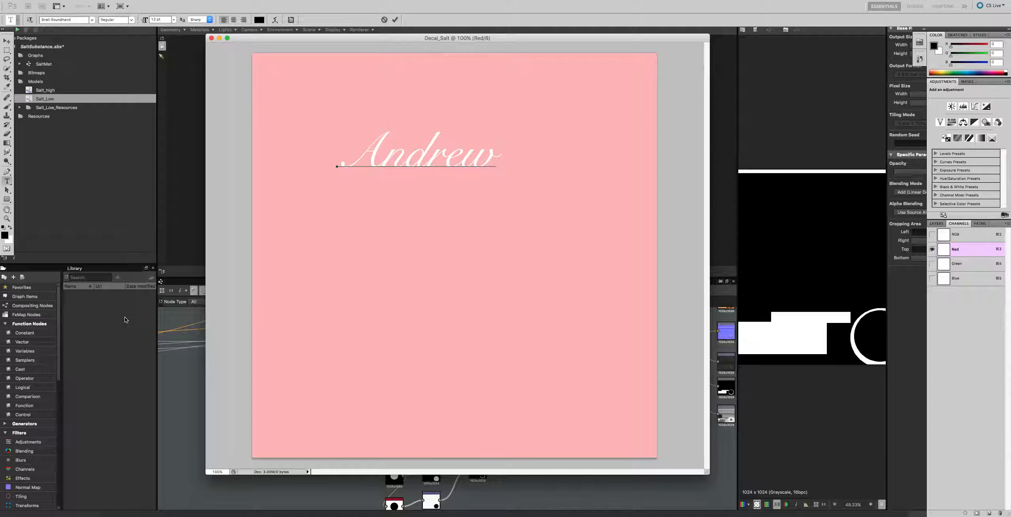
type("'s")
key("Return")
type("Resti")
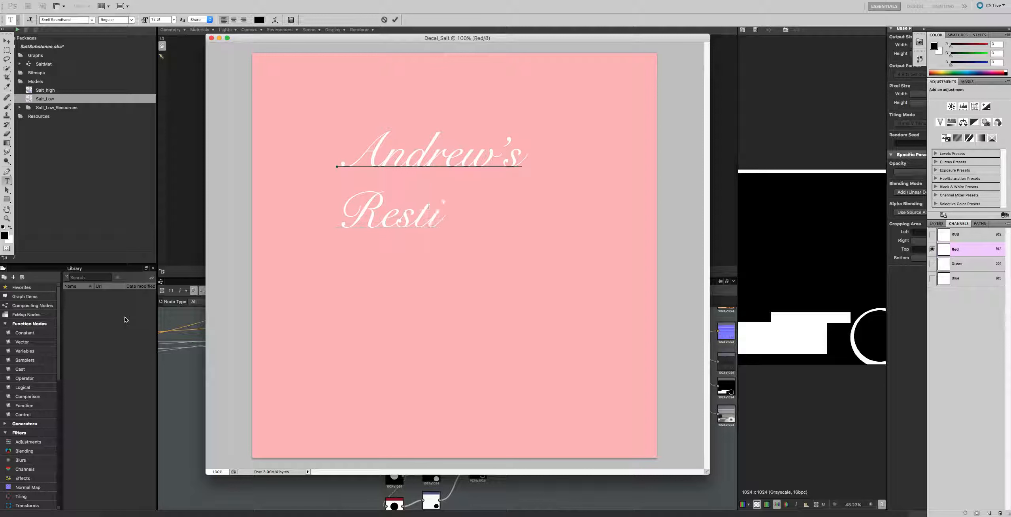
key("BackSpace")
key("BackSpace")
key("BackSpace")
key("BackSpace")
key("BackSpace")
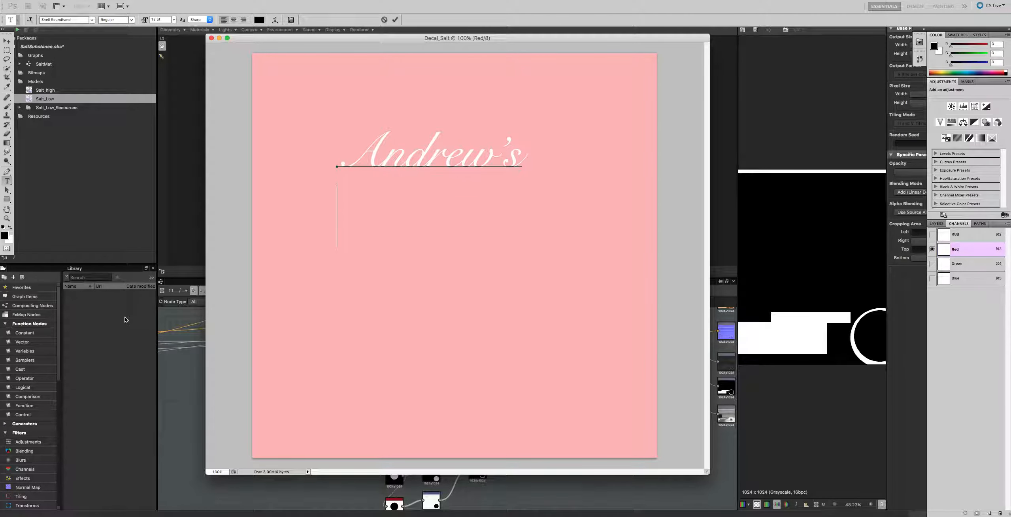
type("Rest")
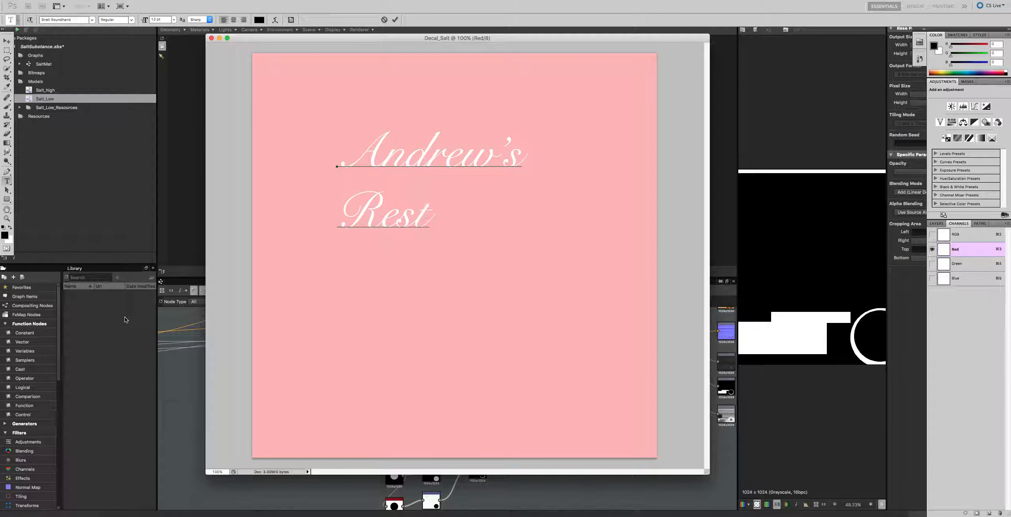
type("rant")
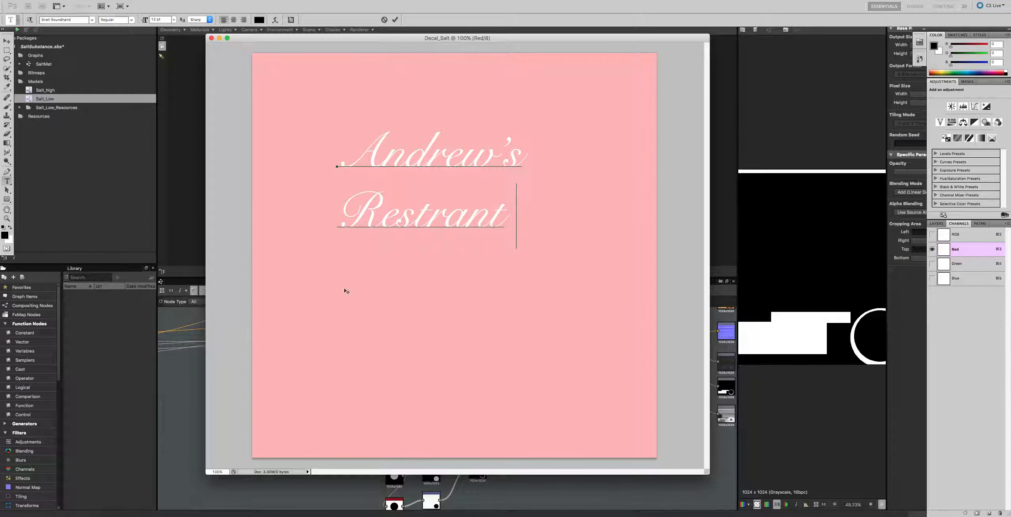
Step: Copy the word Restrant, search for it on Google in Firefox and copy the corrected spelling Restaurant
double_click(488, 219)
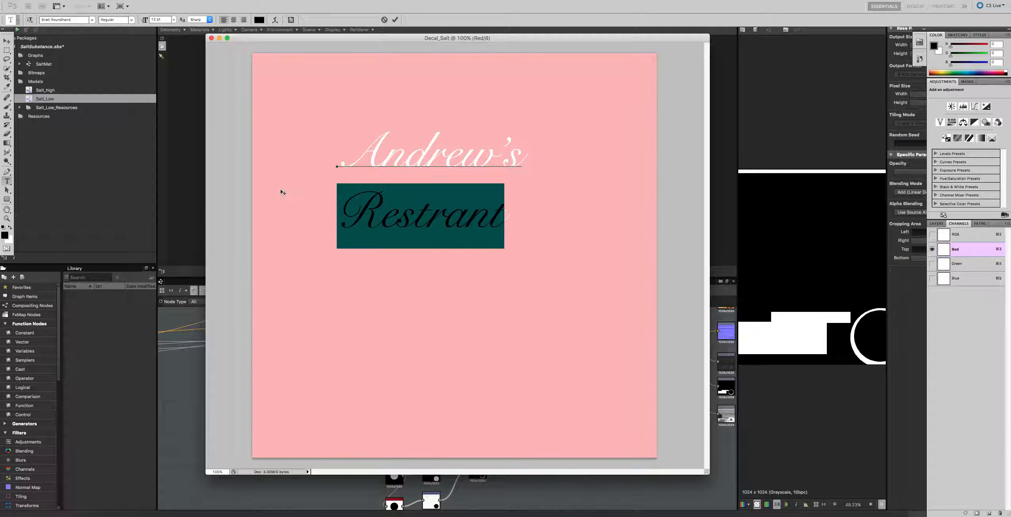
key("super+c")
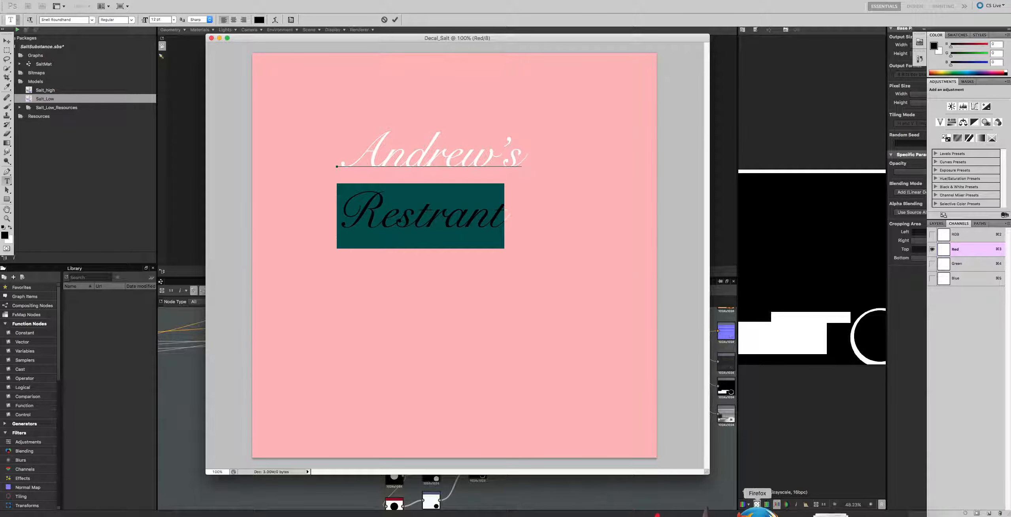
left_click(757, 511)
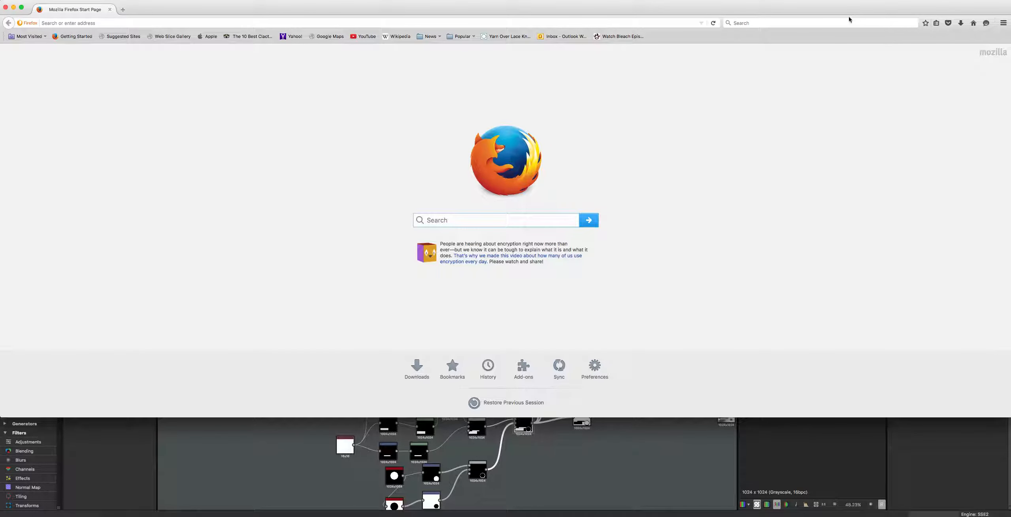
left_click(847, 23)
key("super+v")
key("Return")
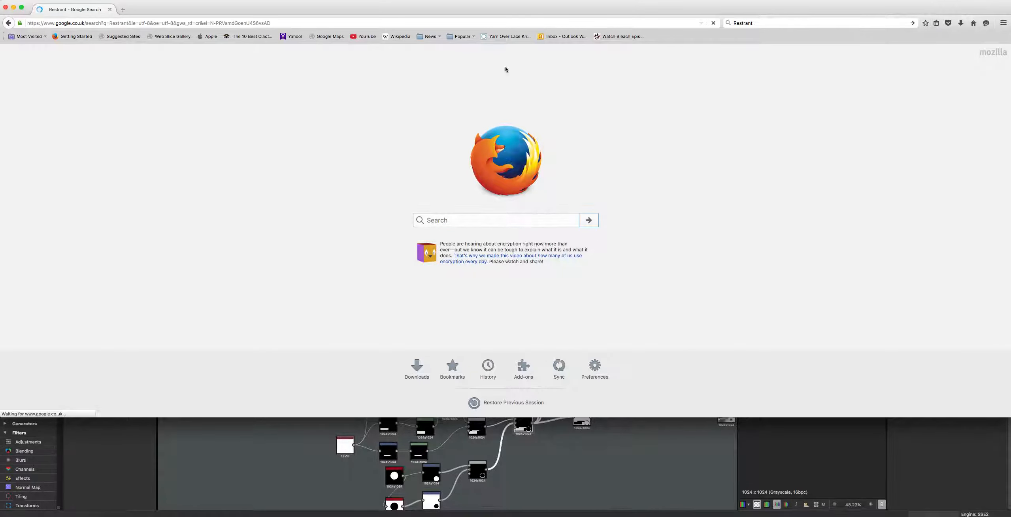
left_click(221, 169)
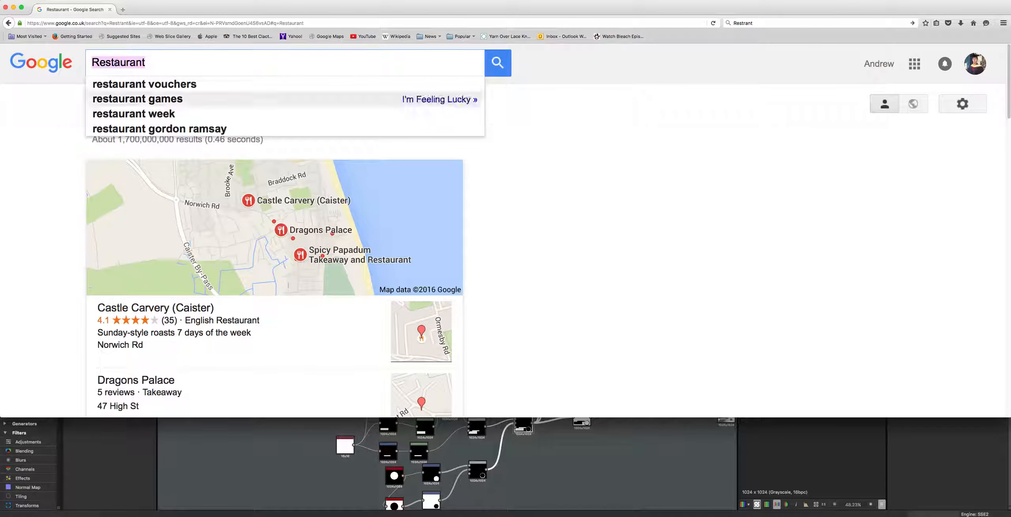
Step: Close the browser window, return to Photoshop and replace the misspelled word on the second line with Restaurant
left_click(5, 7)
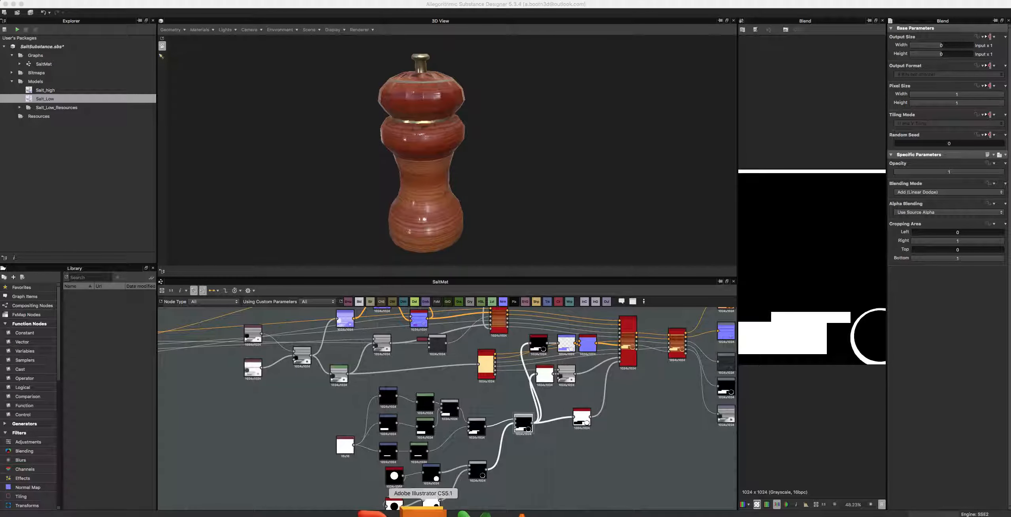
left_click(312, 510)
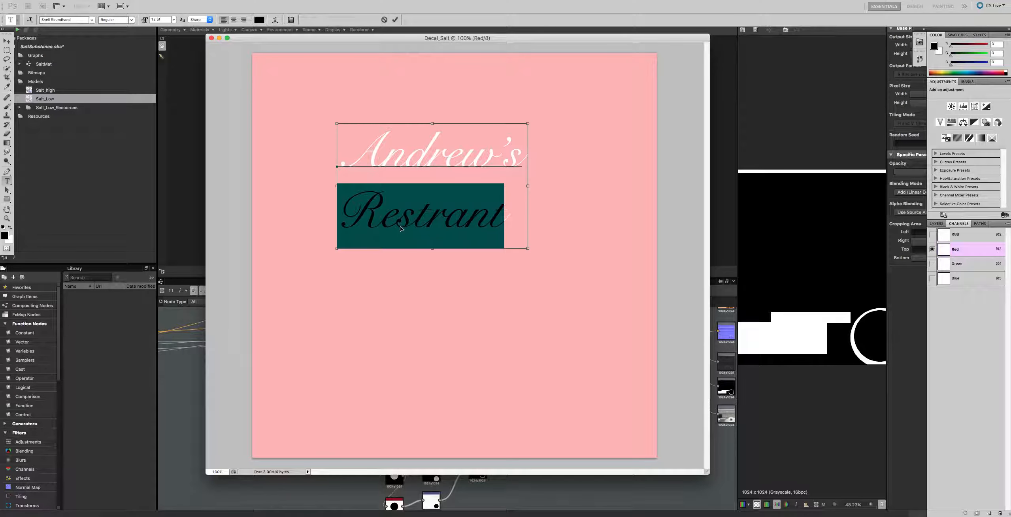
type("Restaurant")
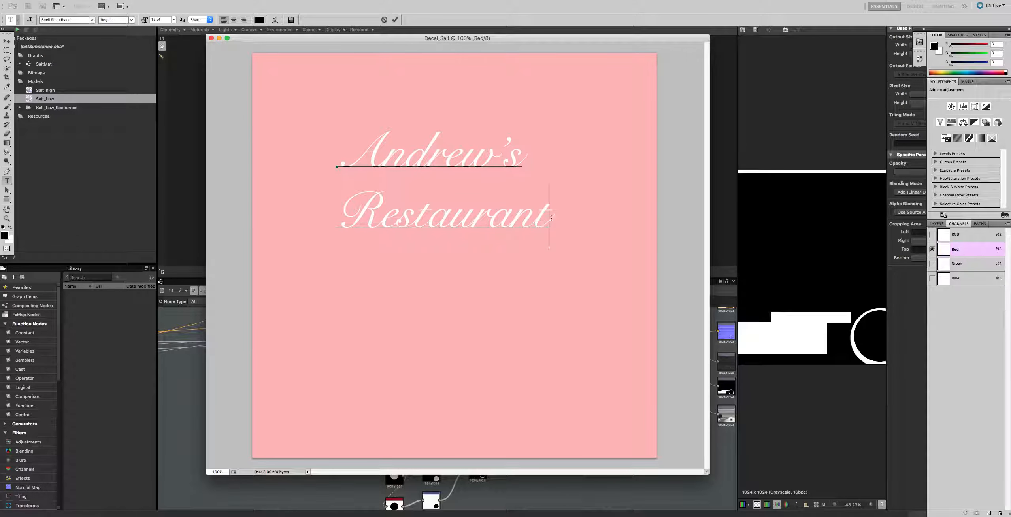
Step: Move the Decal_Salt window down to view the salt mill model, and move the window back up over it
left_click_drag(555, 209, 318, 121)
left_click(343, 182)
left_click_drag(520, 38, 500, 197)
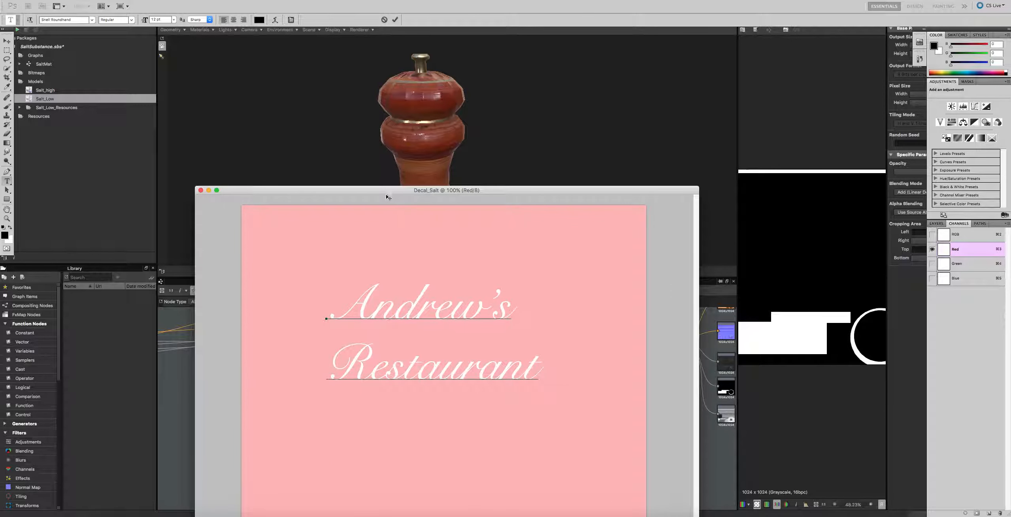
left_click_drag(384, 193, 356, 60)
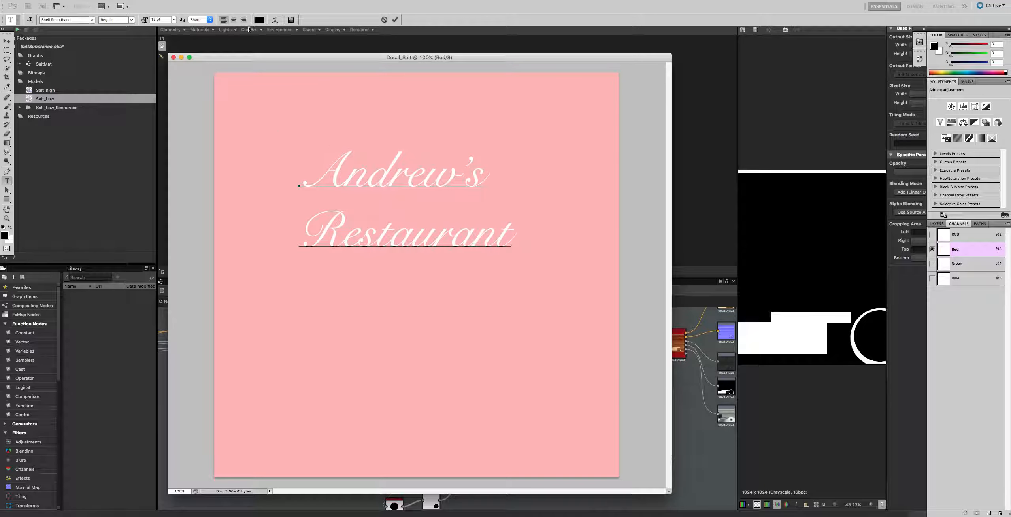
Step: Set the size of both text lines to 25 pt and commit the text to the Red channel
left_click(475, 222)
key("super+a")
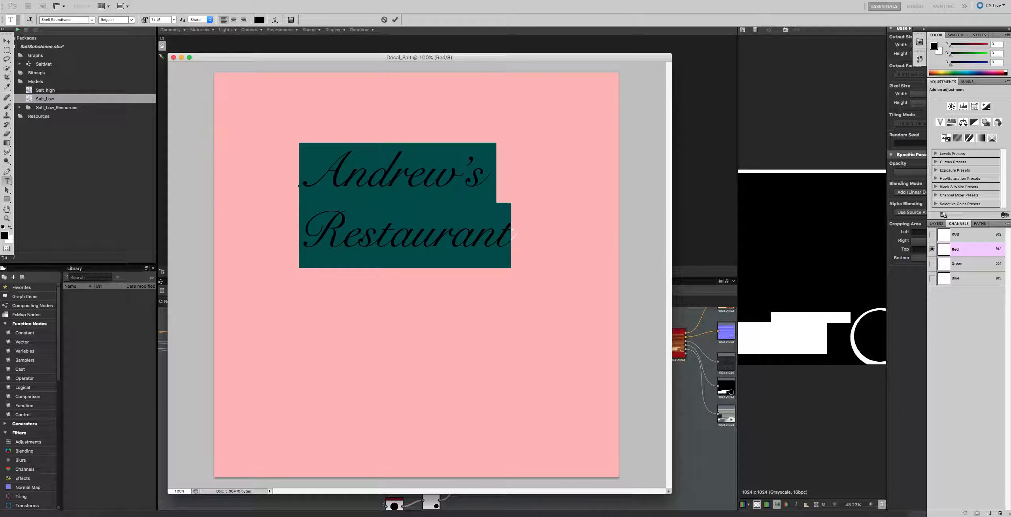
left_click(161, 19)
left_click_drag(165, 19, 79, 16)
type("25")
key("Return")
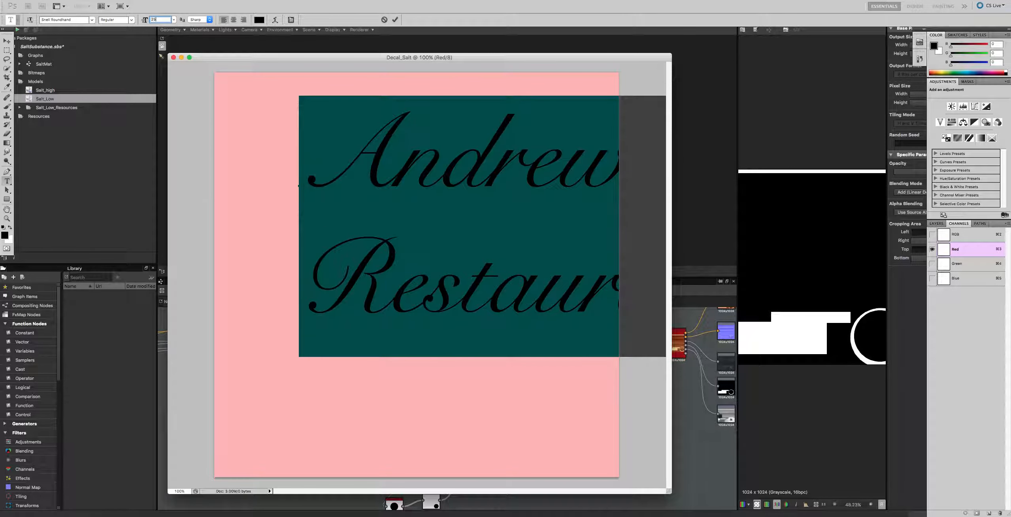
left_click(395, 20)
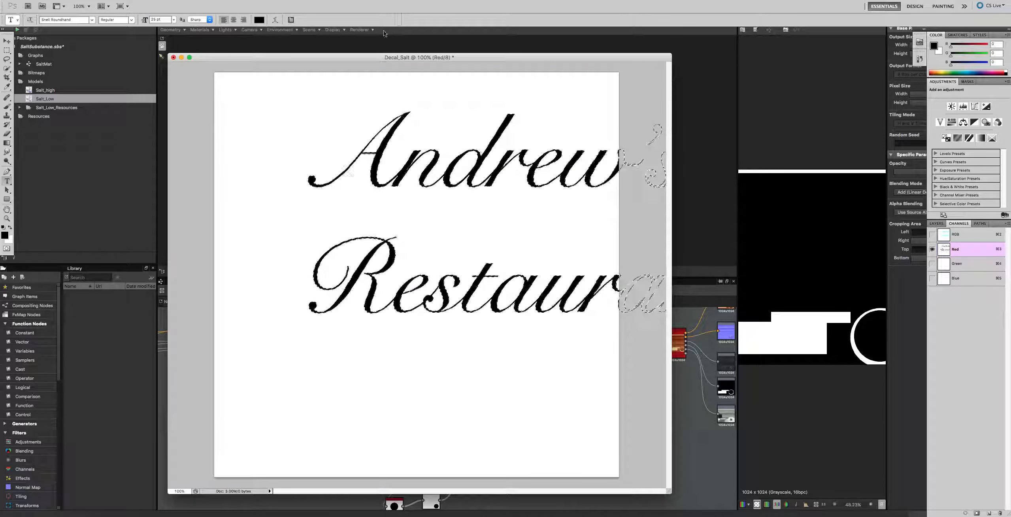
Step: Try moving the committed text towards the canvas's left edge, and undo both the move and the text
left_click(7, 41)
left_click_drag(376, 163, 293, 153)
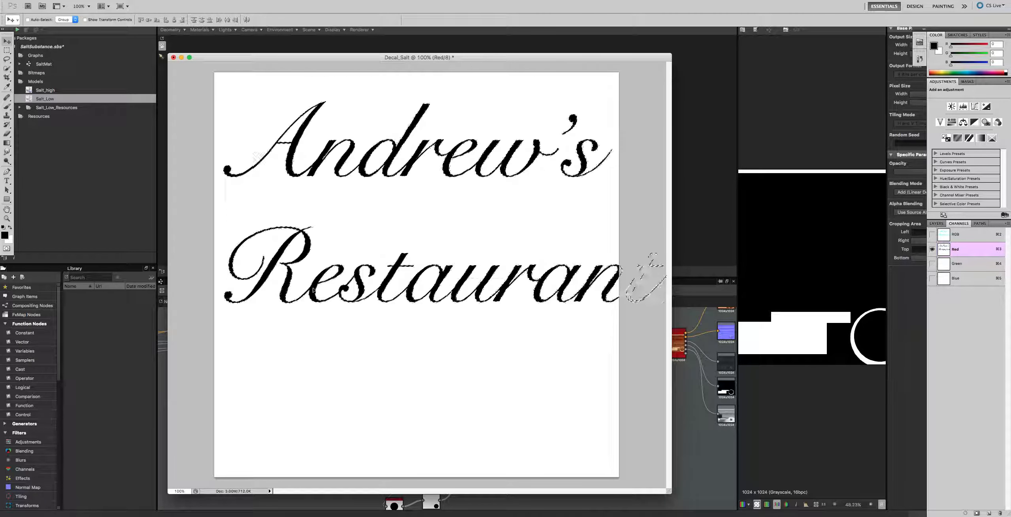
key("super+z")
key("super+z")
key("alt+super+z")
key("alt+super+z")
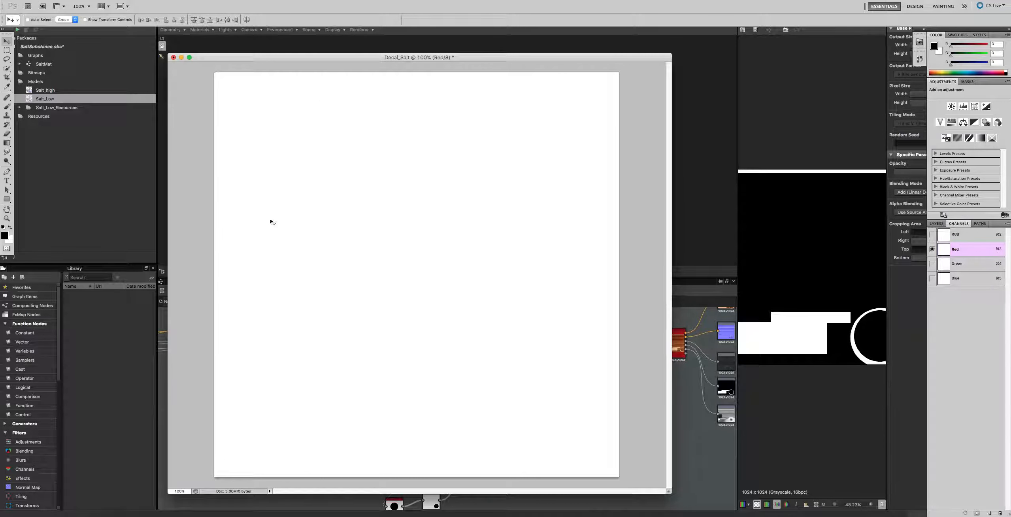
Step: Add new two-line text reading Andrew's and Restaurant in the upper part of the blank Red channel
left_click(7, 181)
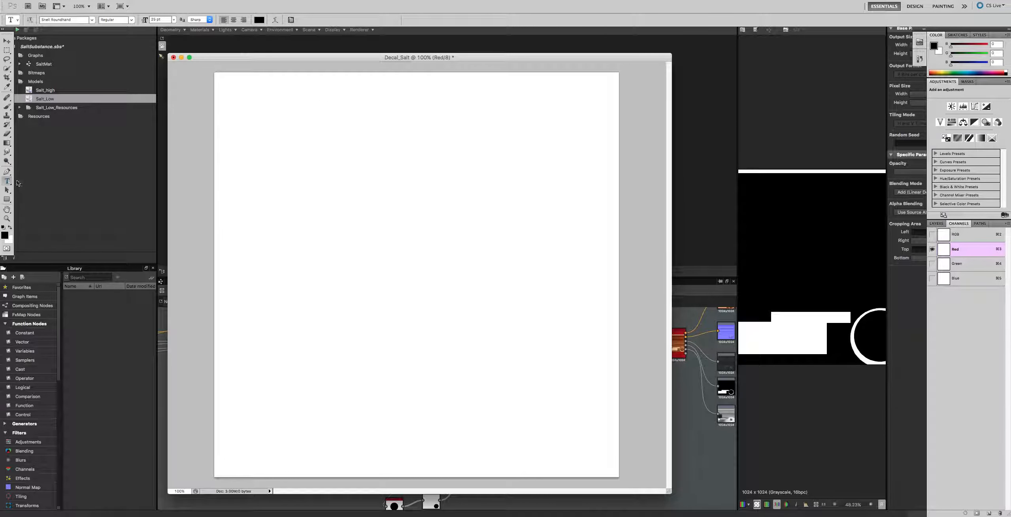
left_click(309, 163)
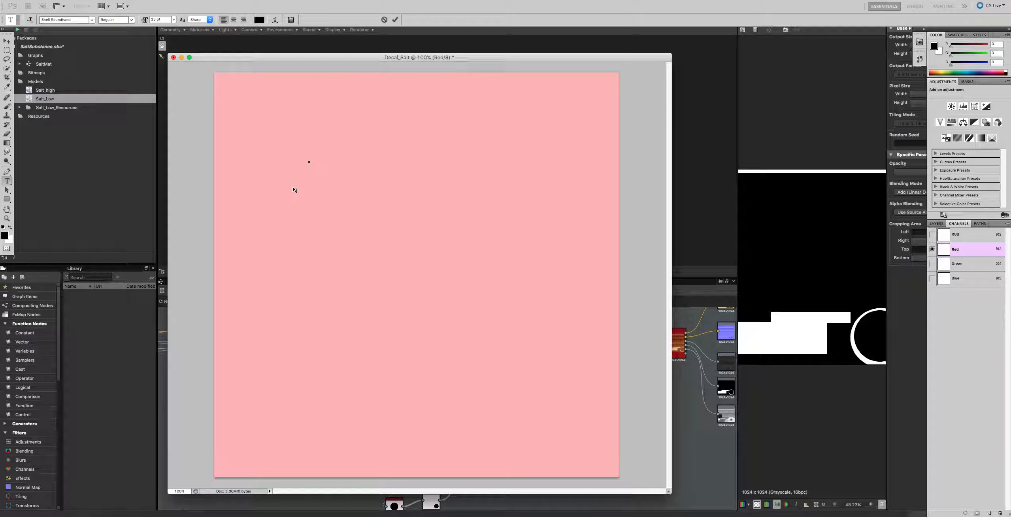
type("And")
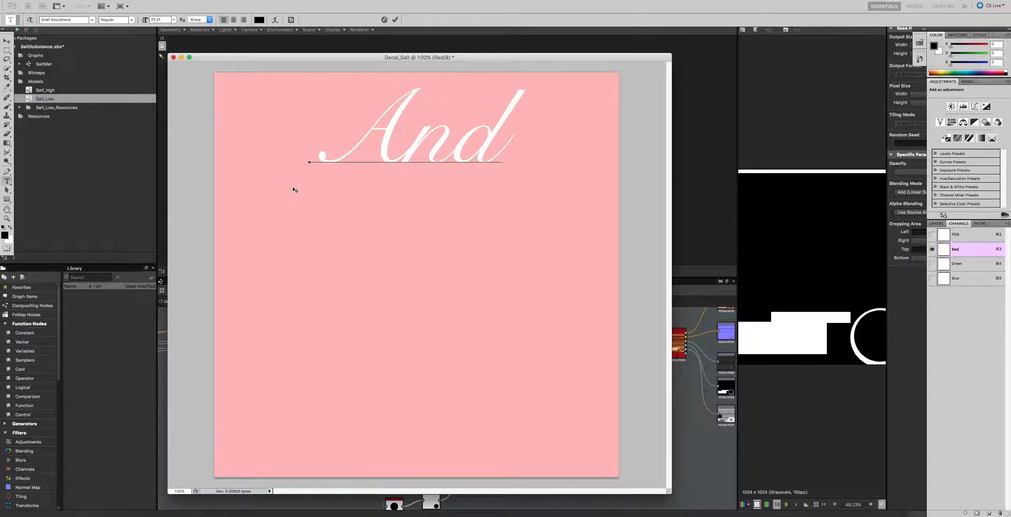
type("reu")
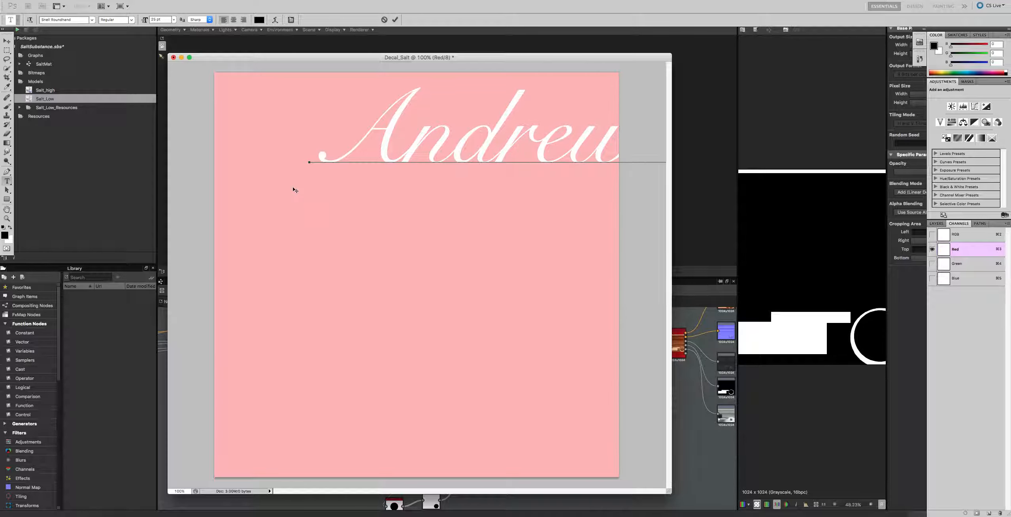
key("Return")
key("super+v")
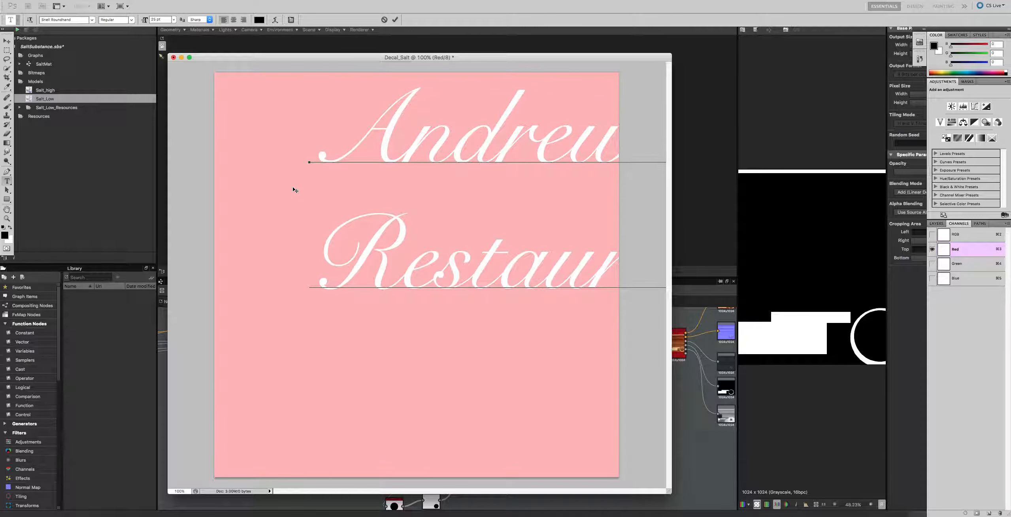
Step: Set the size of both text lines to 20 pt
key("super+a")
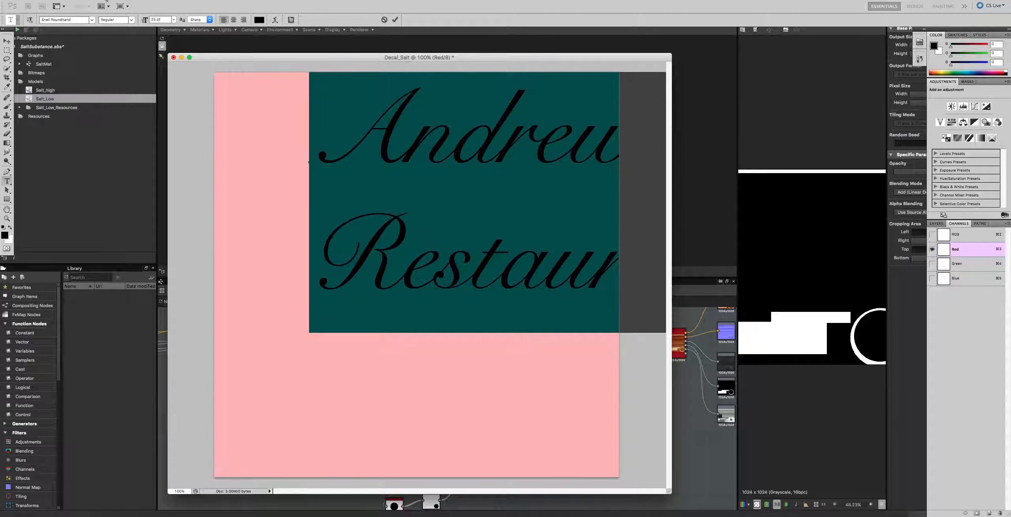
left_click(160, 20)
type("0")
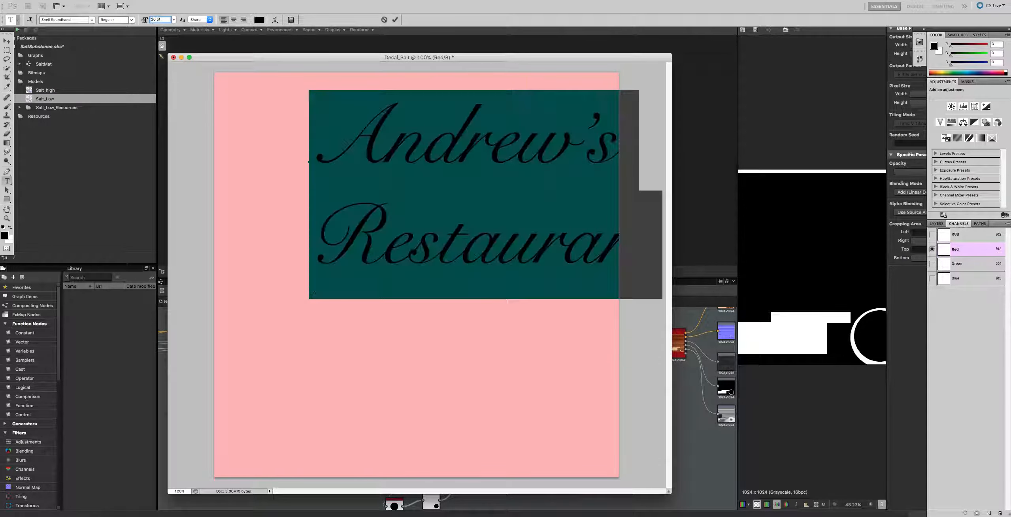
Step: Move the large lettering up and left until both lines fit inside the canvas, and deselect it
left_click(5, 39)
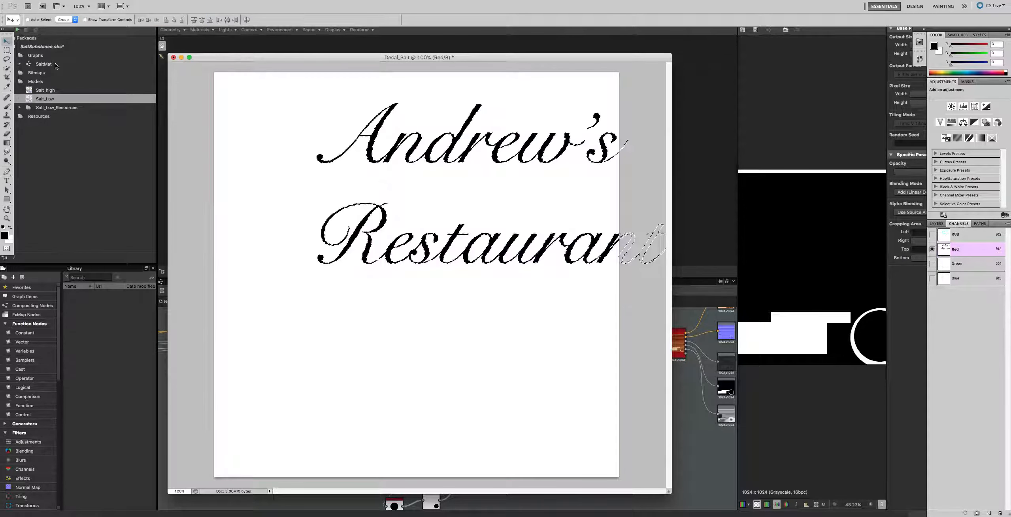
left_click_drag(401, 172, 352, 154)
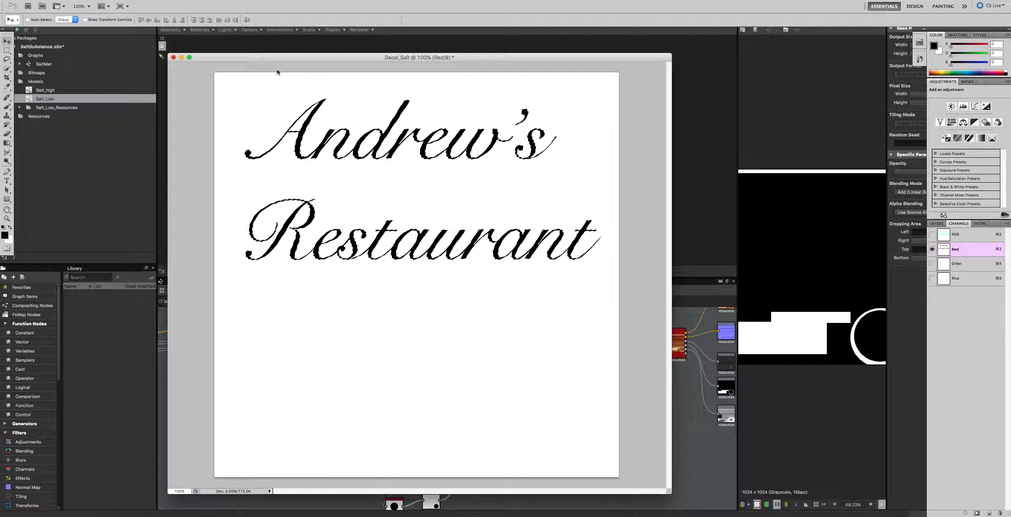
key("super+d")
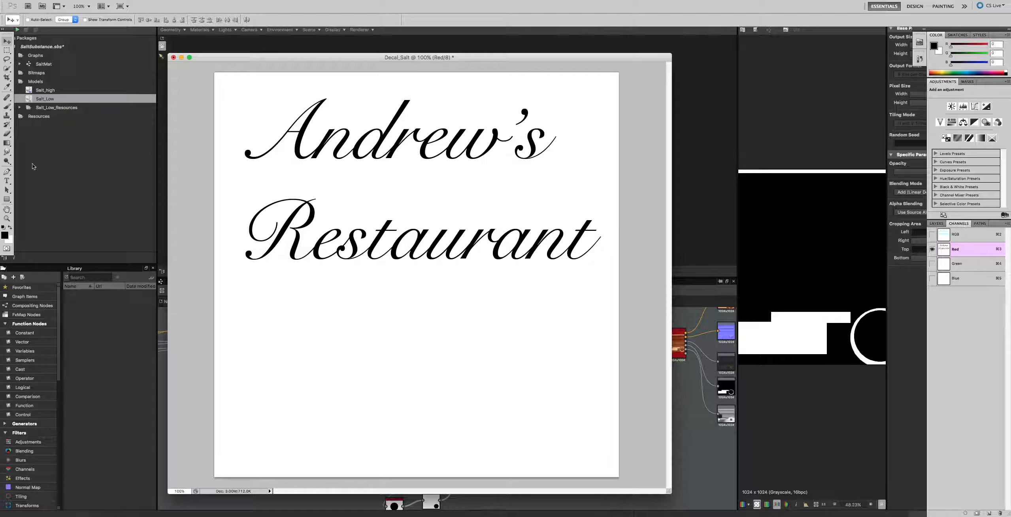
Step: Add a second two-line Andrew's Restaurant text below the right half of the large lettering
left_click(8, 181)
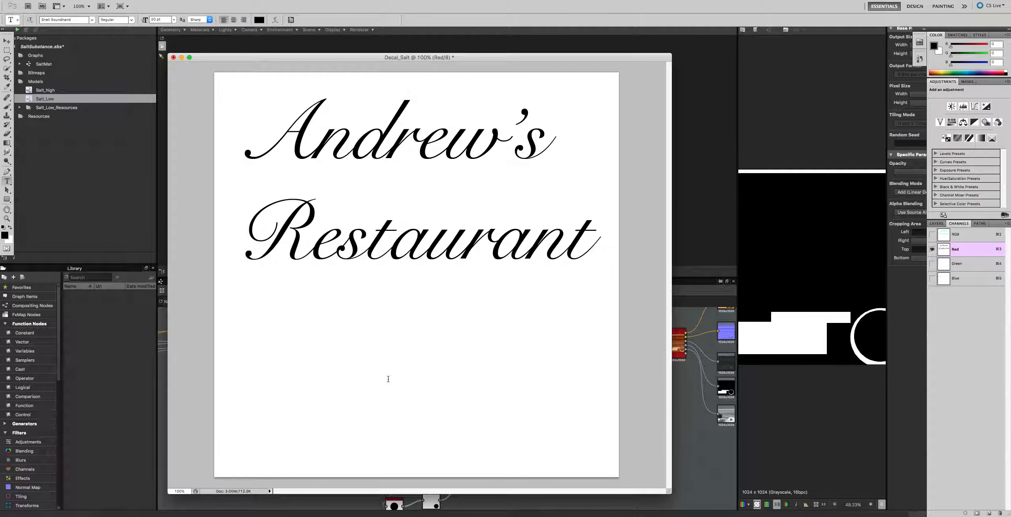
left_click(480, 349)
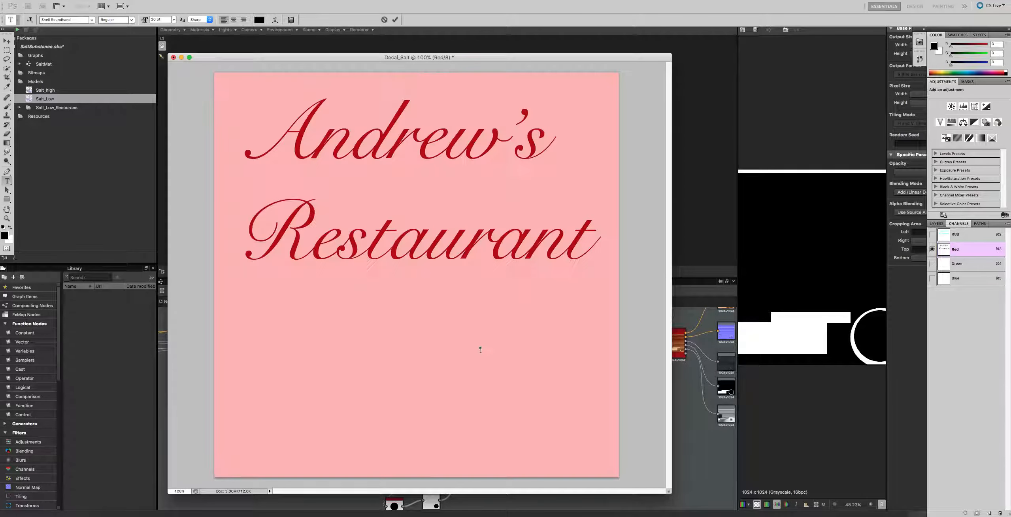
type("Andr")
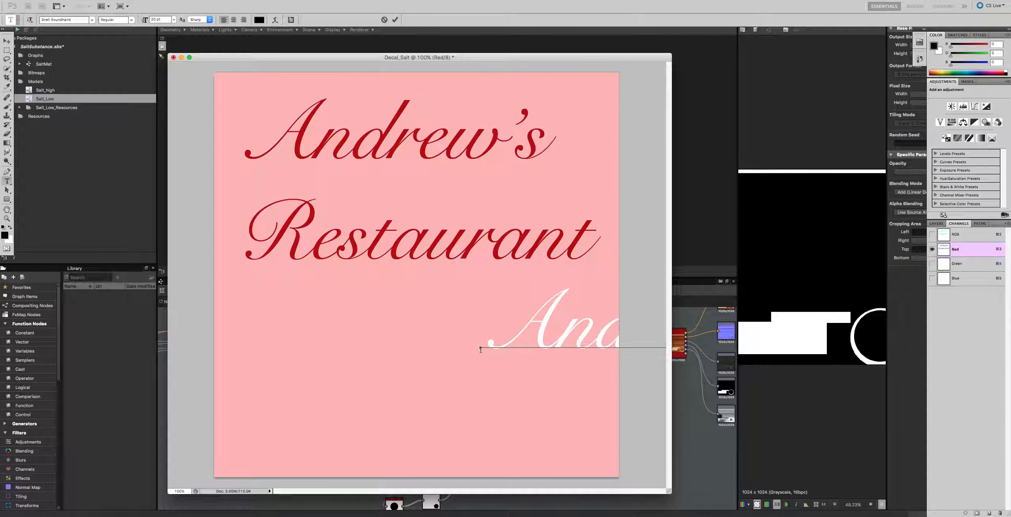
key("Return")
type("Rest")
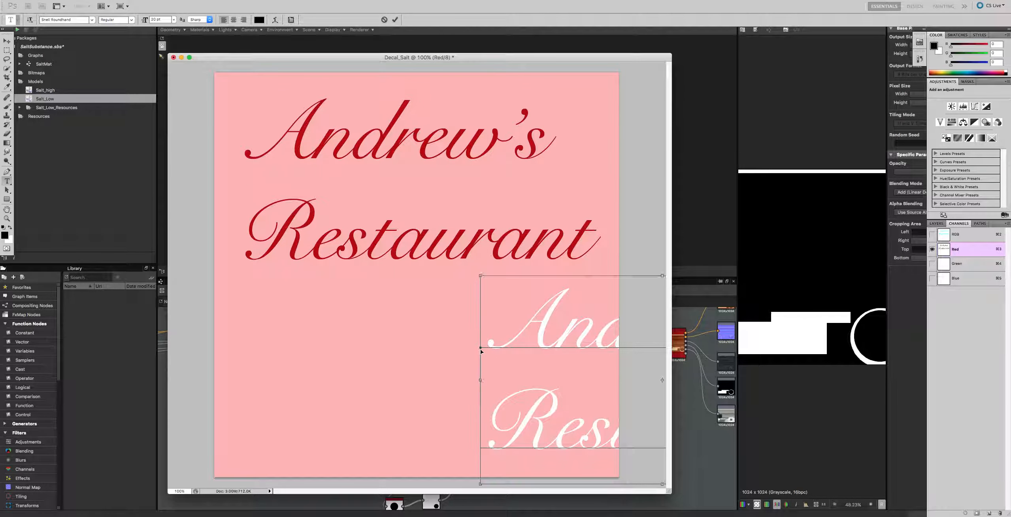
Step: Set the second text's size to 10 pt and commit it to the Red channel
key("super+a")
left_click(150, 19)
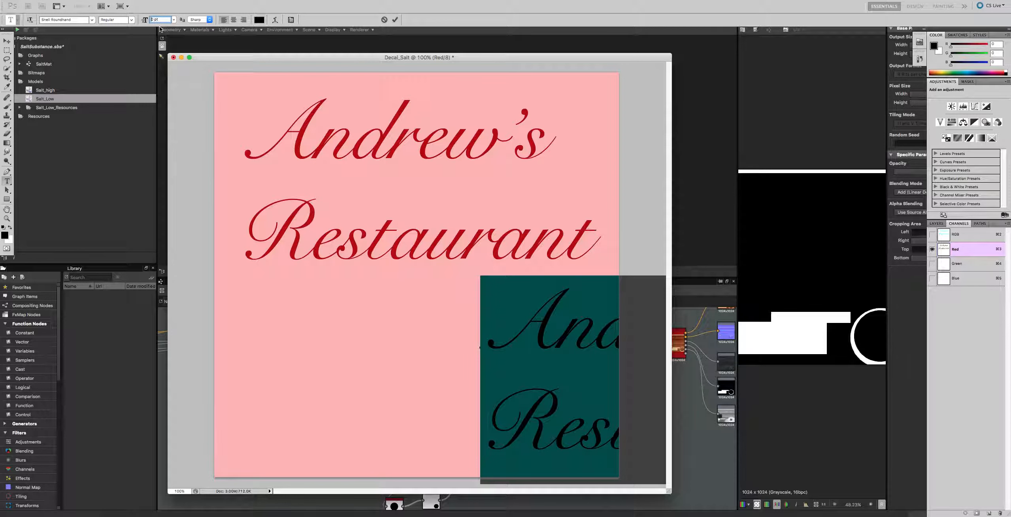
type("10")
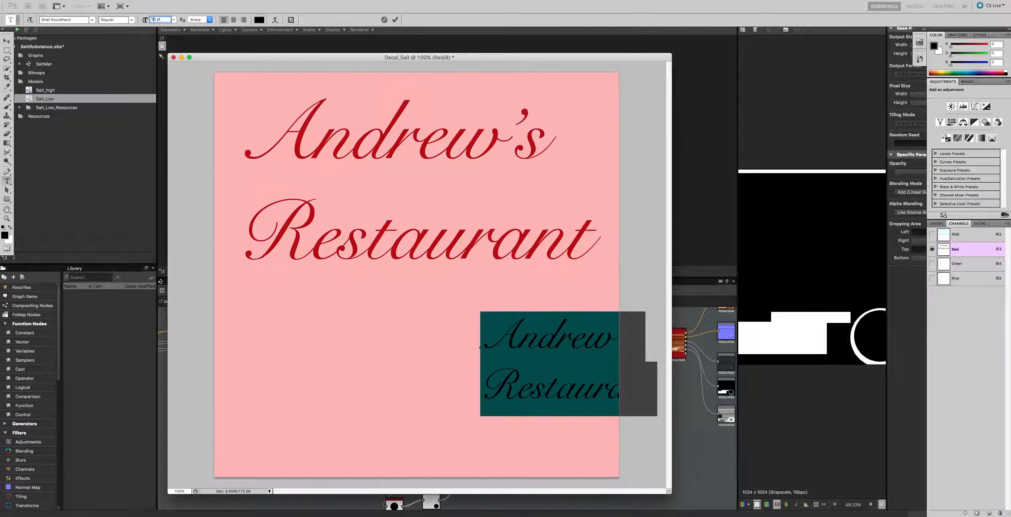
left_click(394, 20)
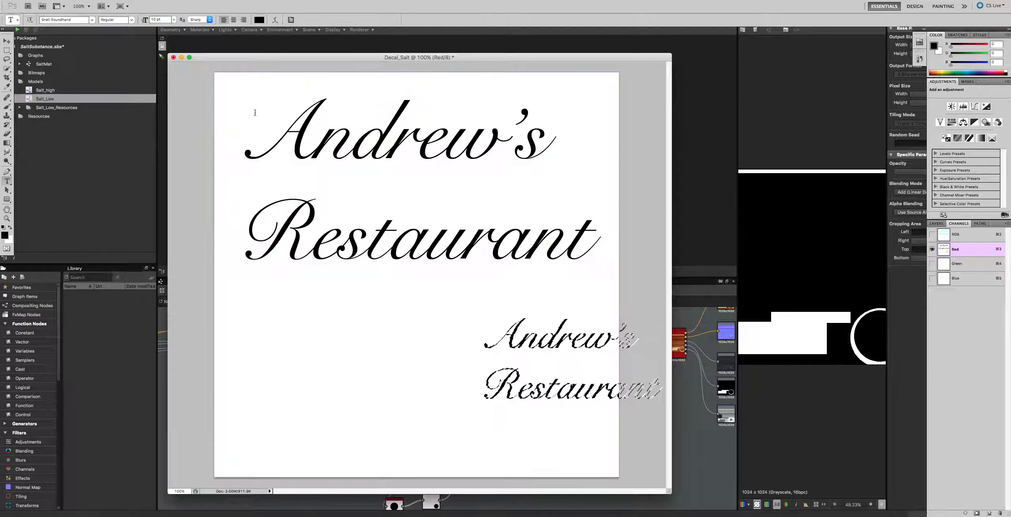
Step: Position the small lettering fully inside the canvas, below the right half of the large lettering, and deselect it
left_click(7, 42)
left_click_drag(544, 340, 486, 321)
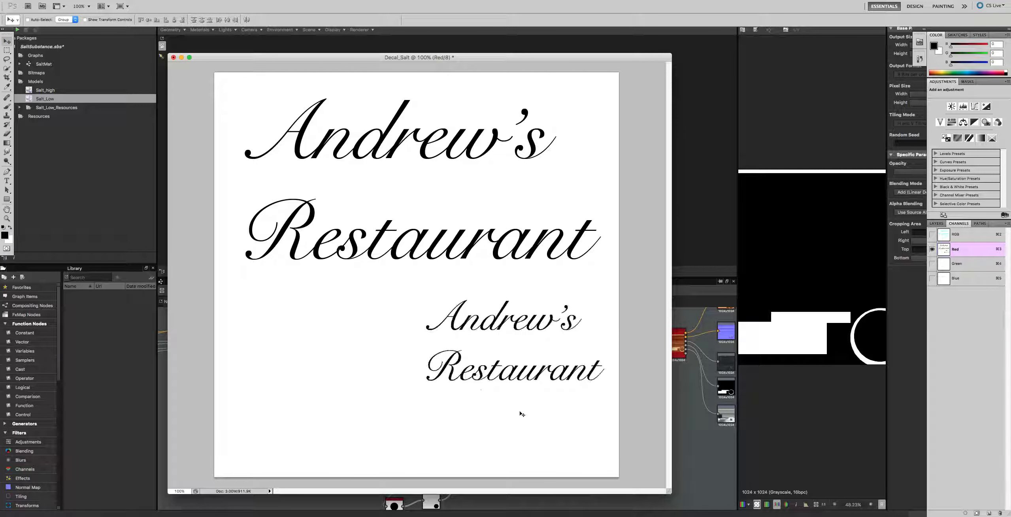
left_click(9, 50)
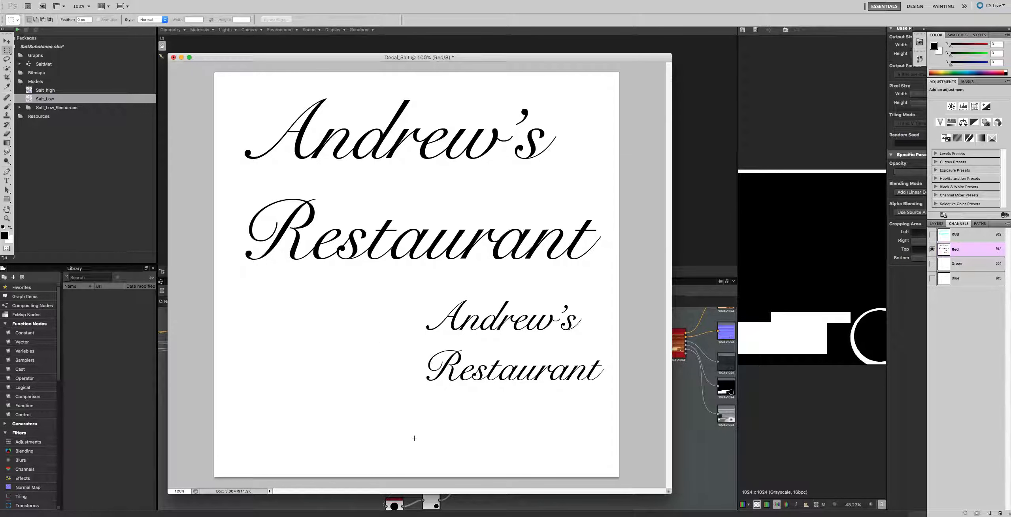
left_click_drag(401, 421, 614, 288)
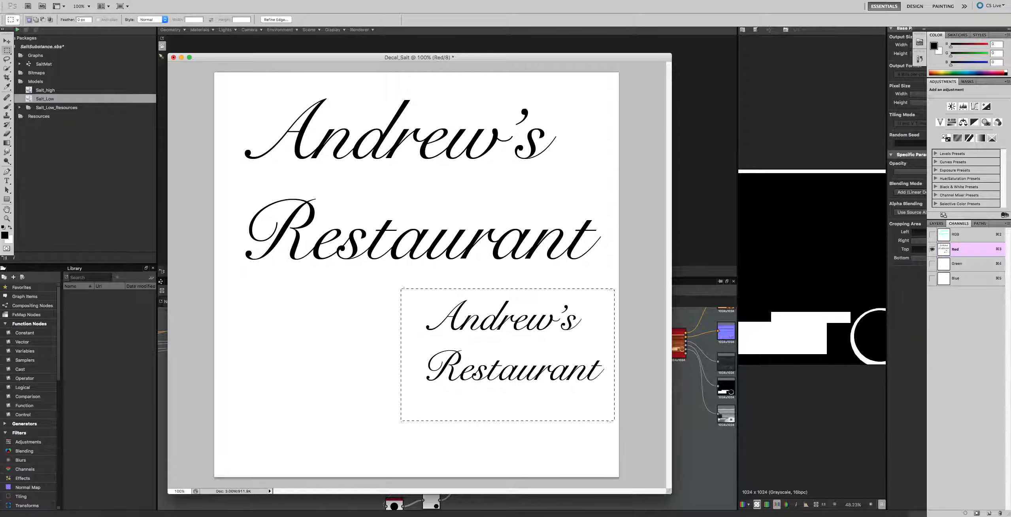
key("v")
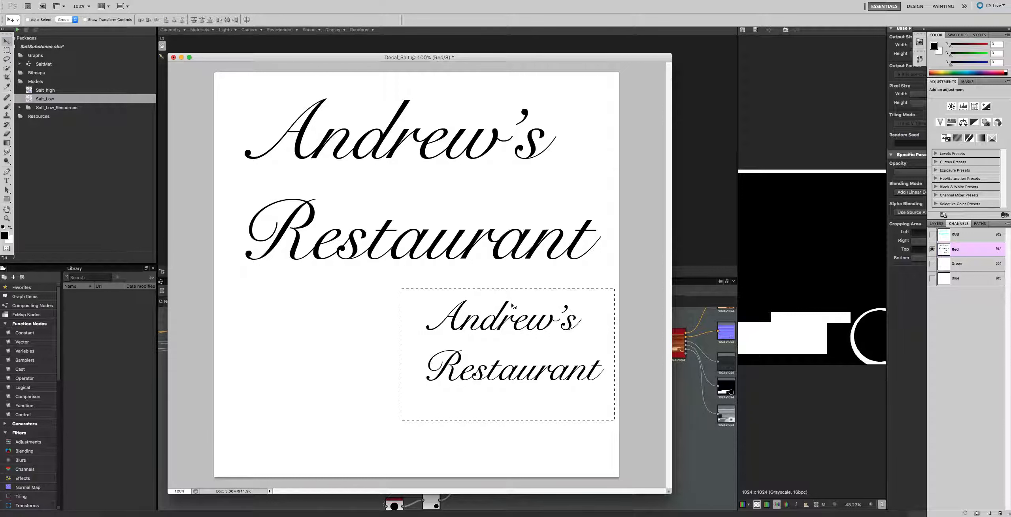
left_click_drag(511, 306, 507, 311)
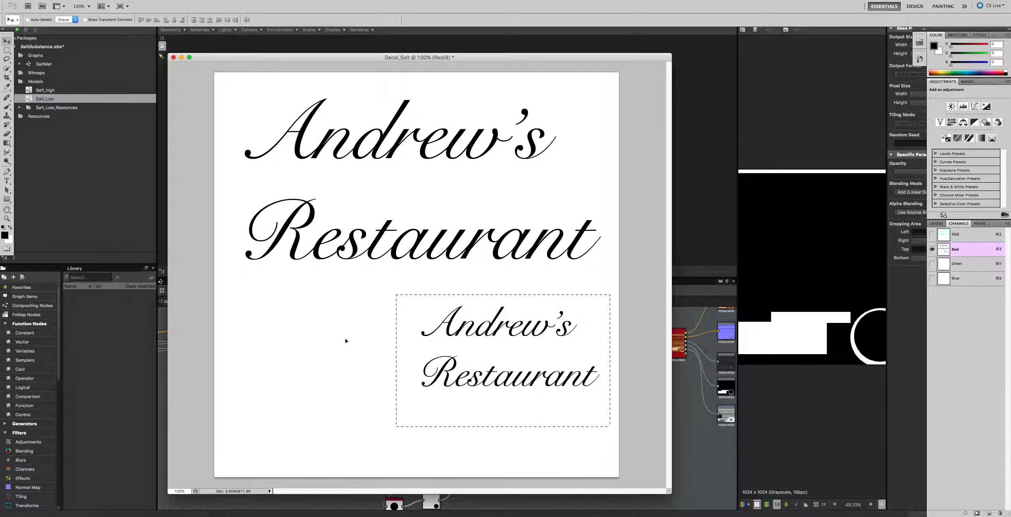
key("super+d")
Step: Start a third text at the canvas's lower left and set its font to Brush Script Std
left_click(5, 182)
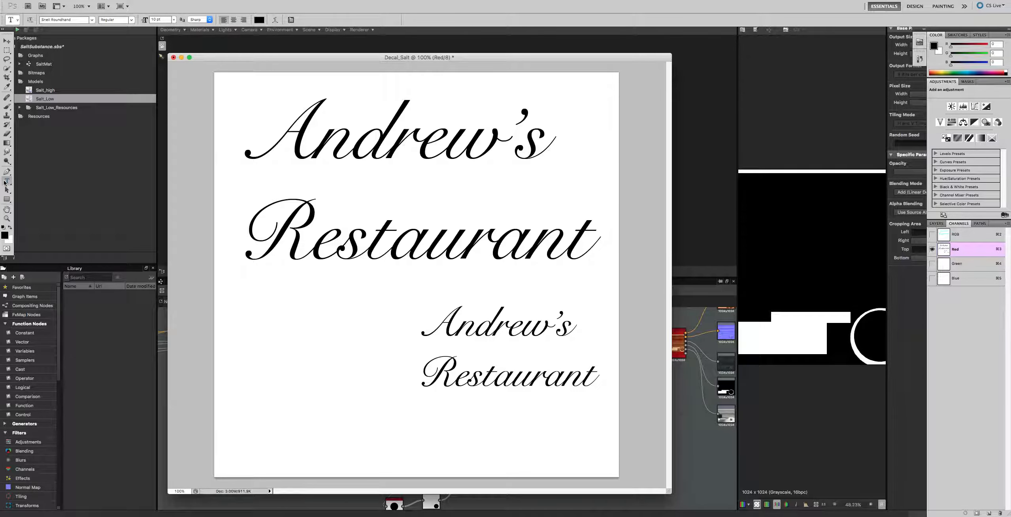
left_click(237, 361)
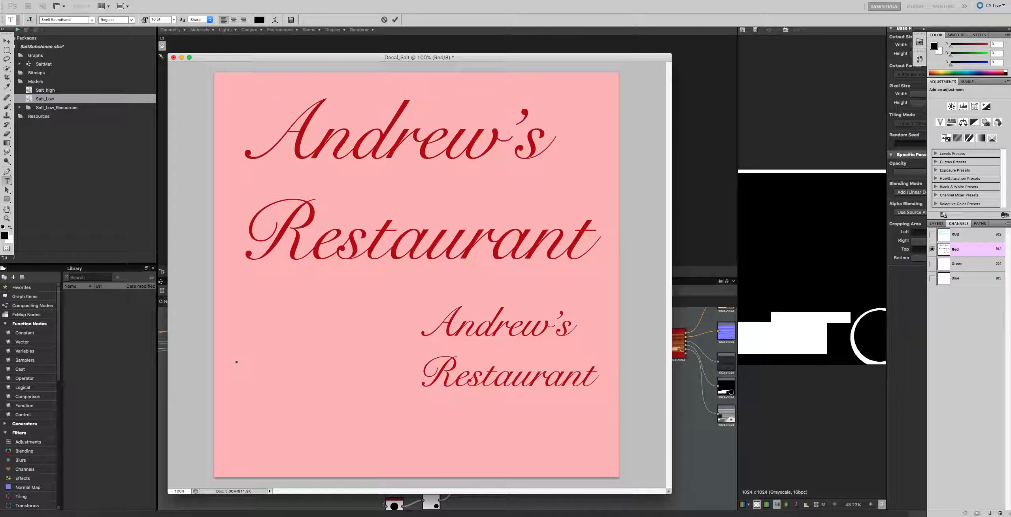
left_click(94, 20)
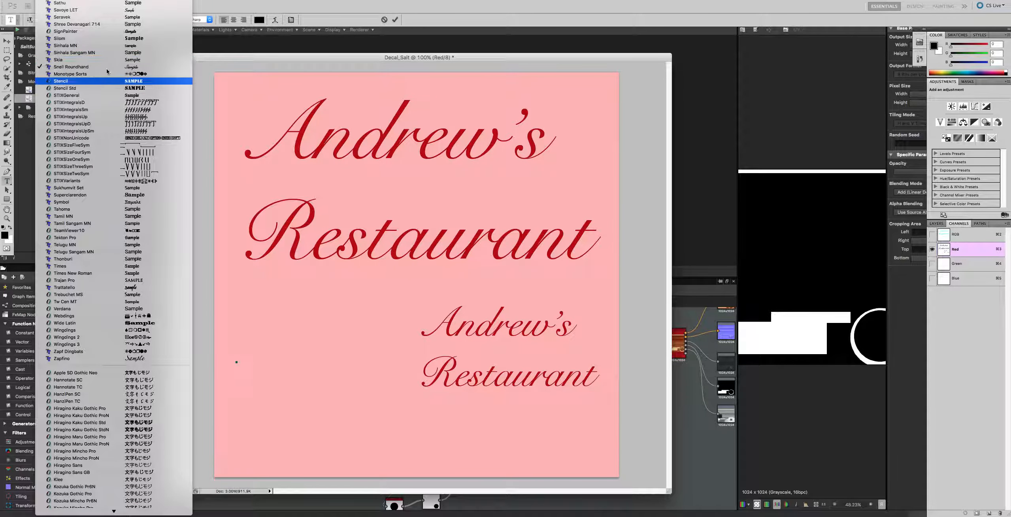
scroll(107, 59, "up", 3)
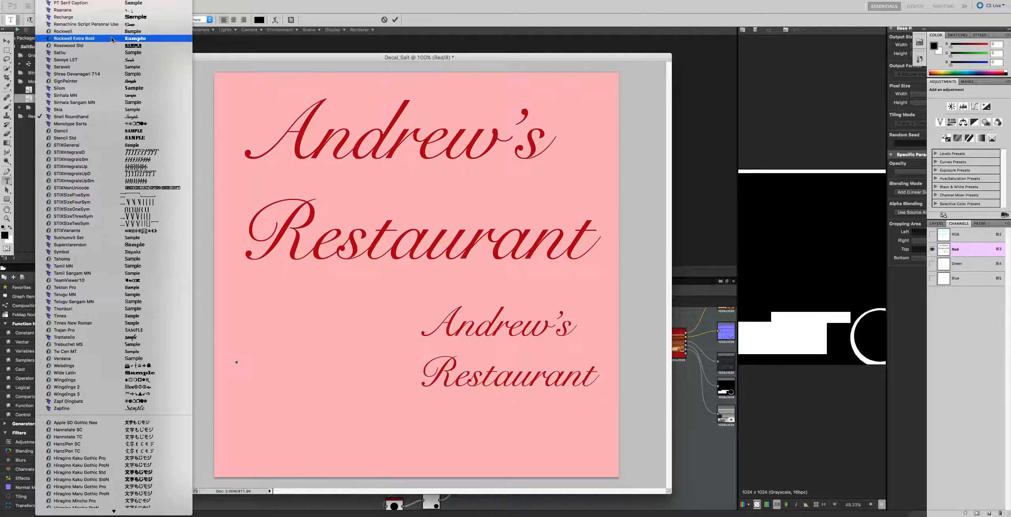
scroll(118, 33, "up", 4)
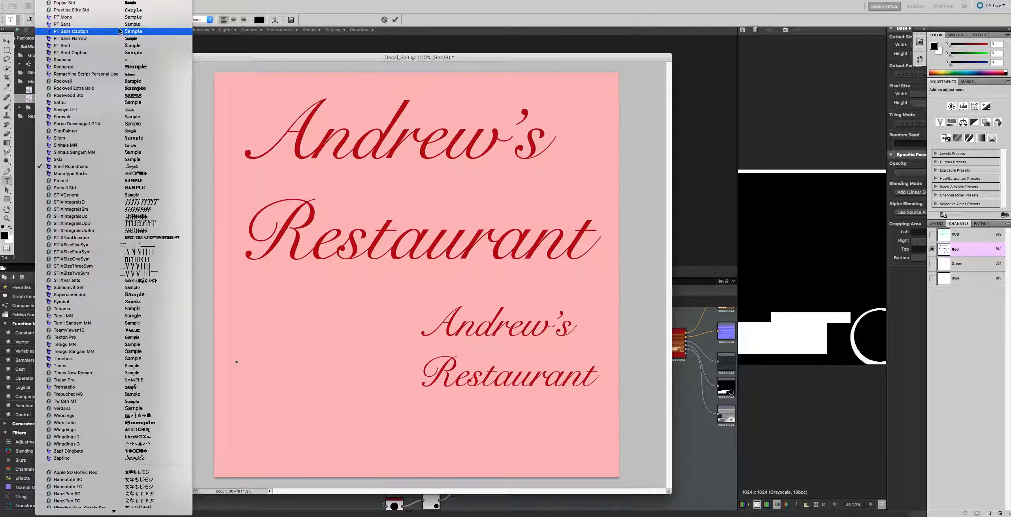
scroll(120, 31, "up", 20)
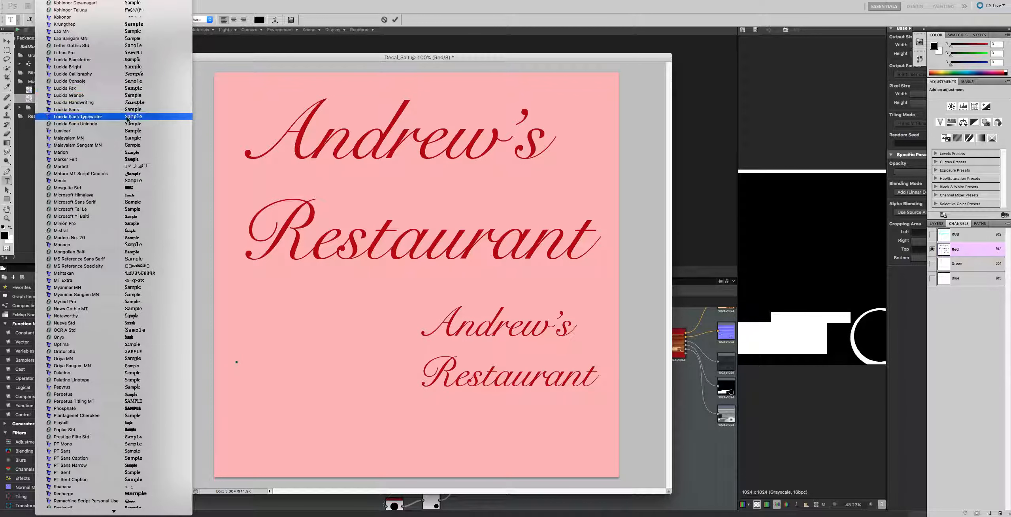
scroll(130, 114, "up", 20)
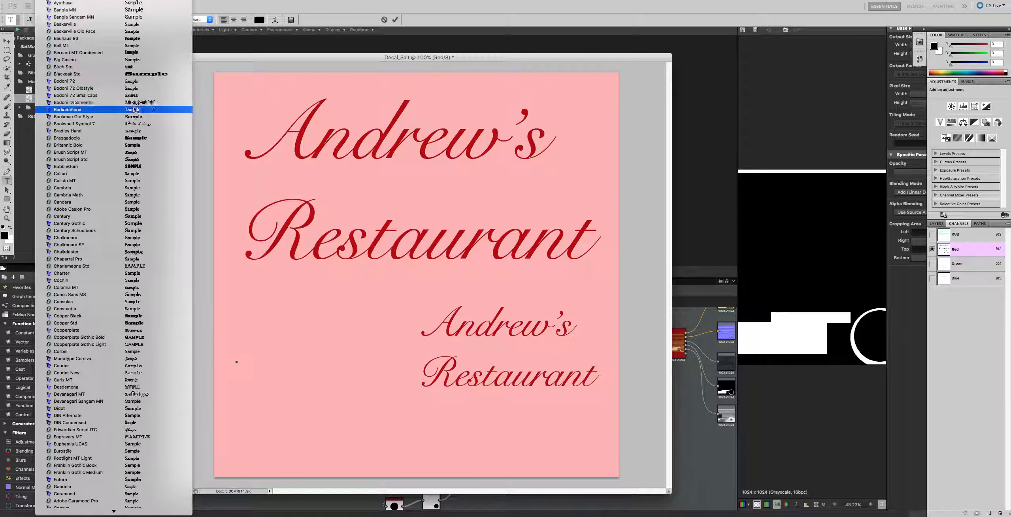
left_click(130, 159)
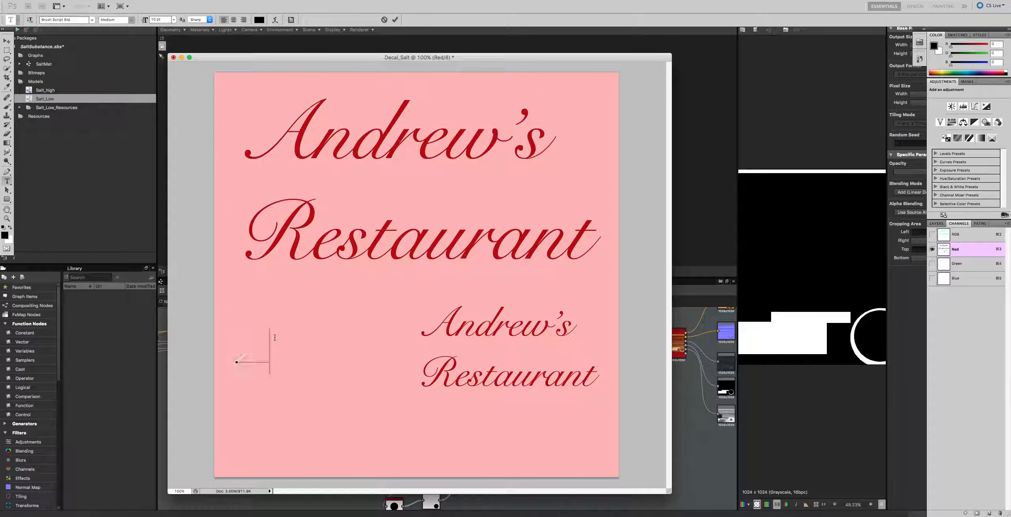
Step: Enter Andrew's and Restaurant on two lines in the bold brush font and commit the text
type("Andrew")
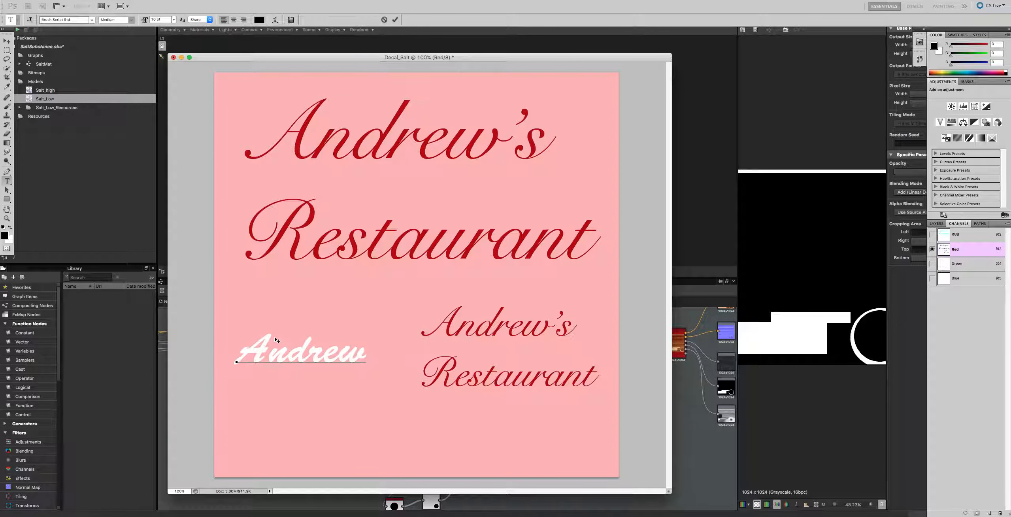
type("s")
key("BackSpace")
type("'s")
key("Return")
type("Restaurant")
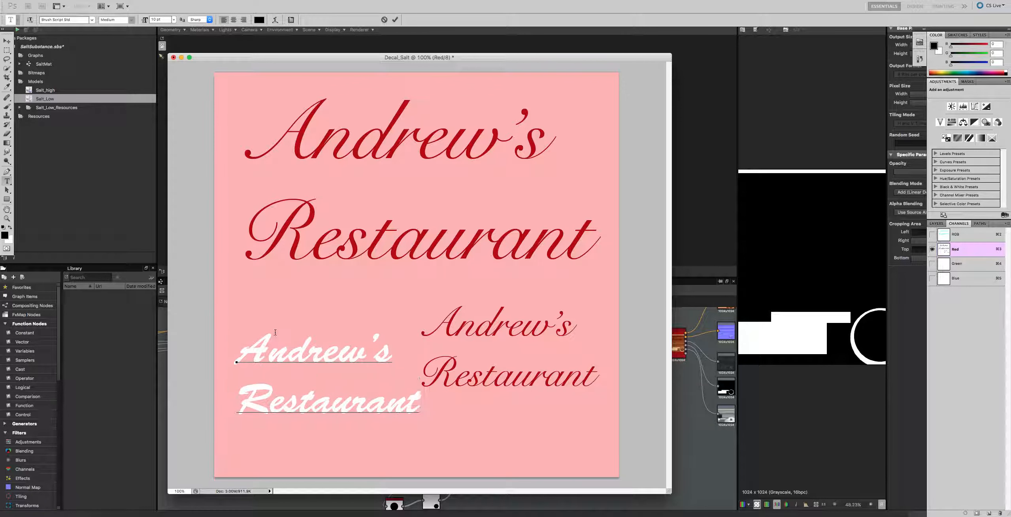
key("super+Return")
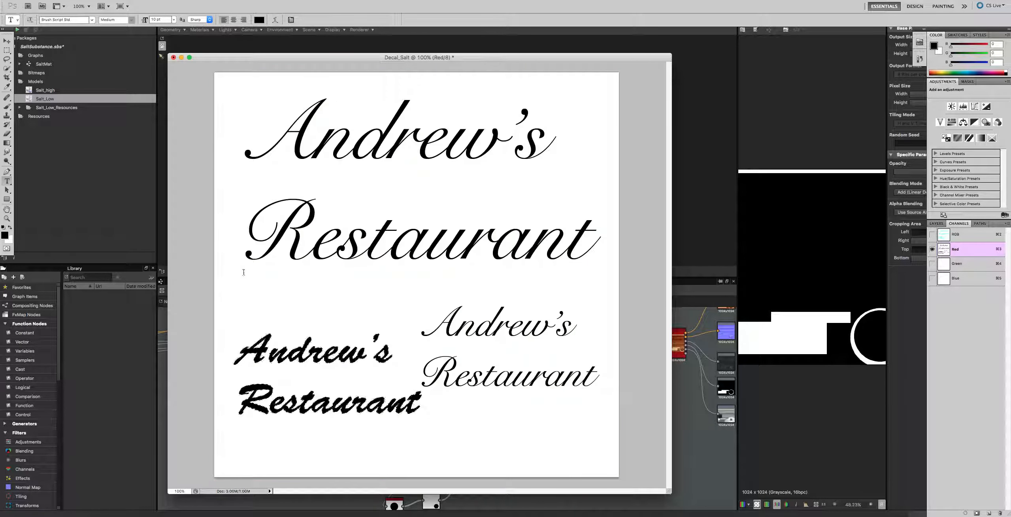
Step: Move the brush-font lettering up and slightly left to line up beside the small script lettering
left_click(6, 50)
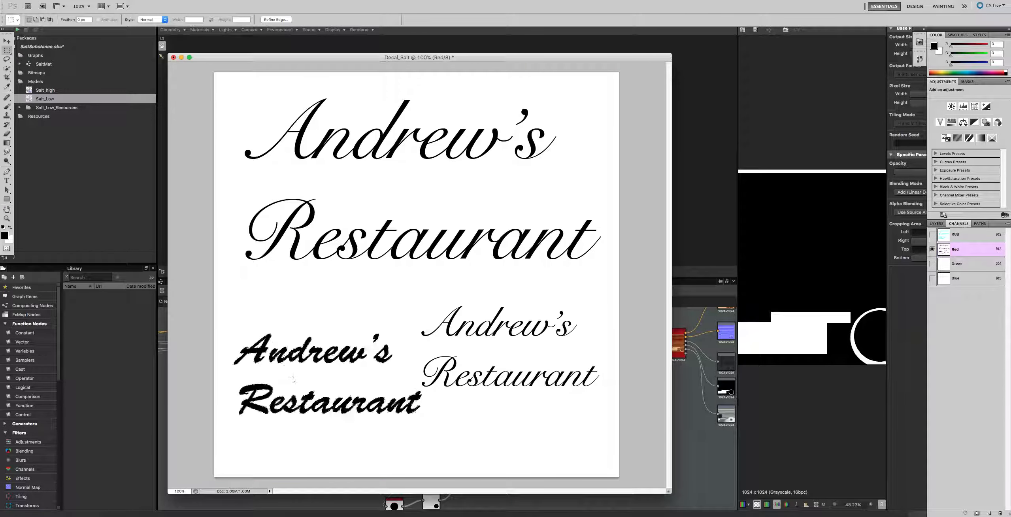
left_click(7, 41)
left_click_drag(306, 348, 296, 319)
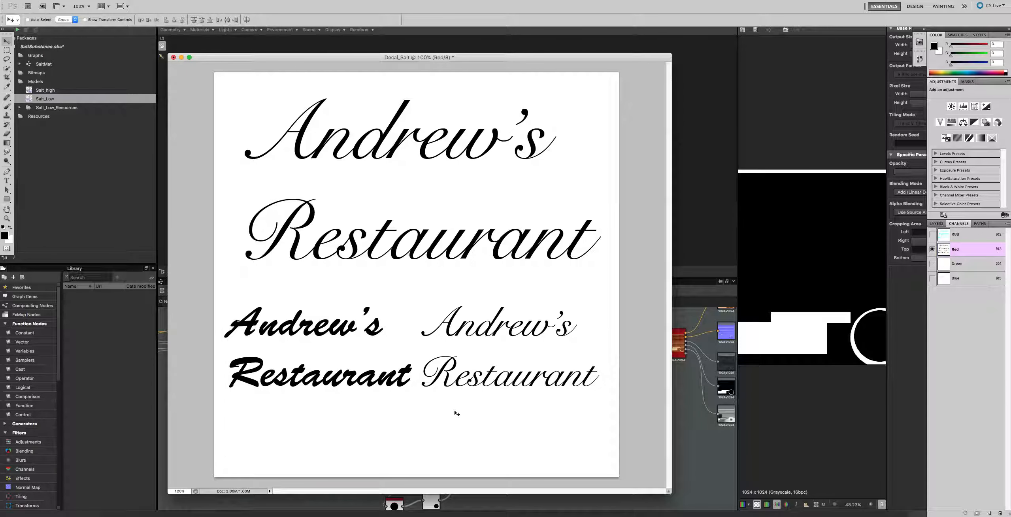
Step: In the Green channel, draw three solid black circles with the Ellipse tool: a medium one, a large one and a tiny dot below them
left_click(967, 264)
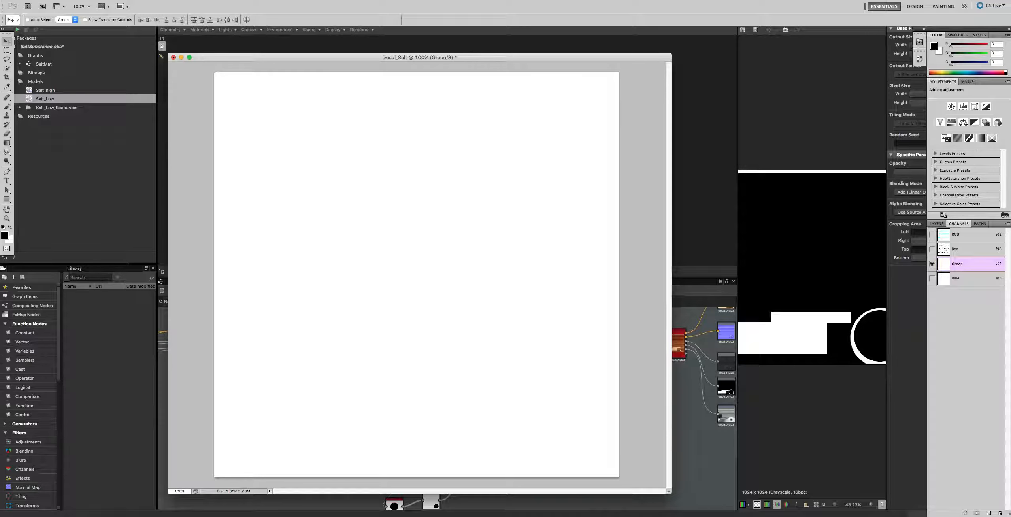
left_click(6, 199)
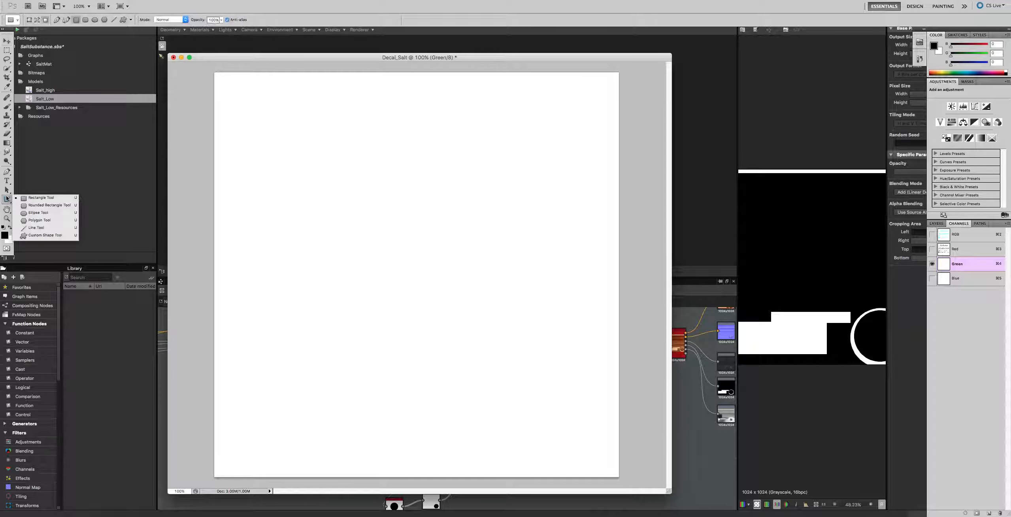
left_click(35, 213)
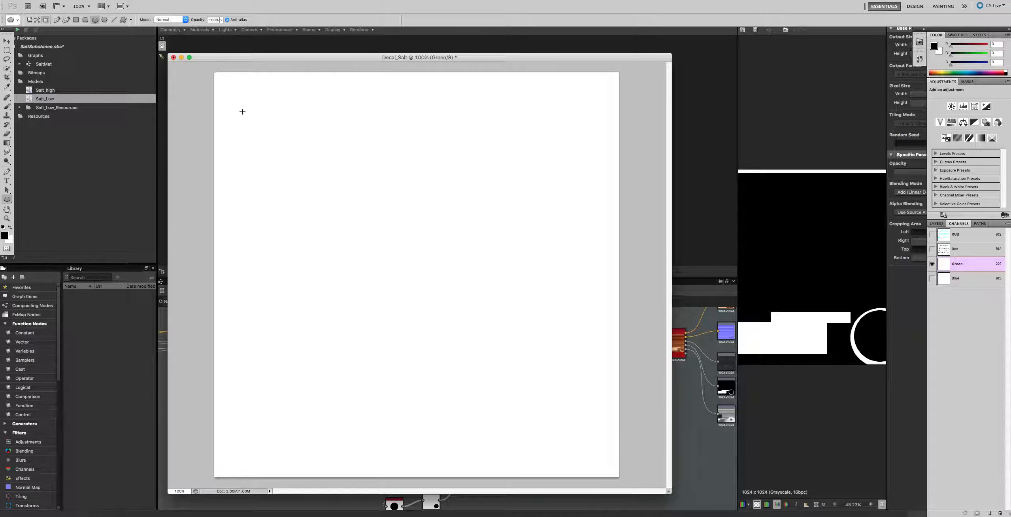
left_click_drag(244, 106, 280, 150, "shift")
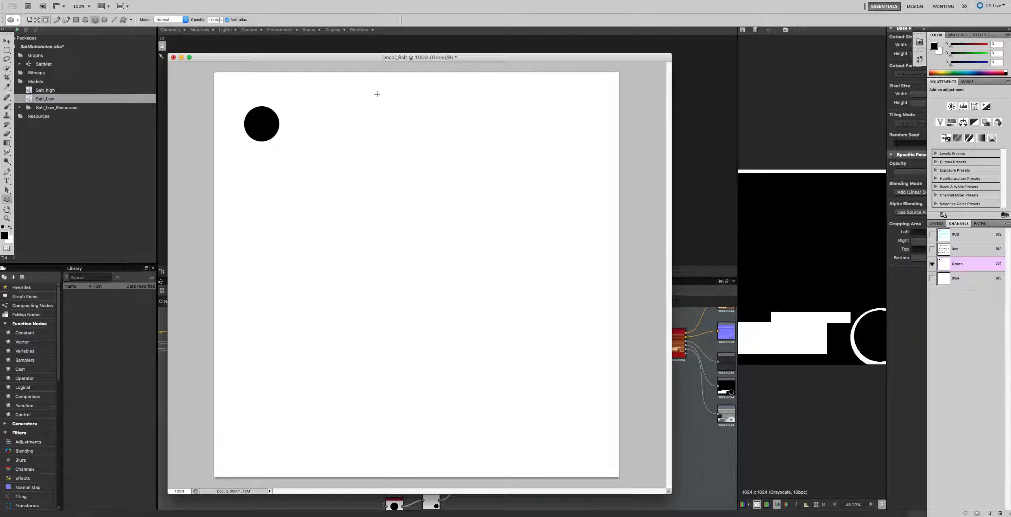
left_click_drag(410, 128, 457, 174)
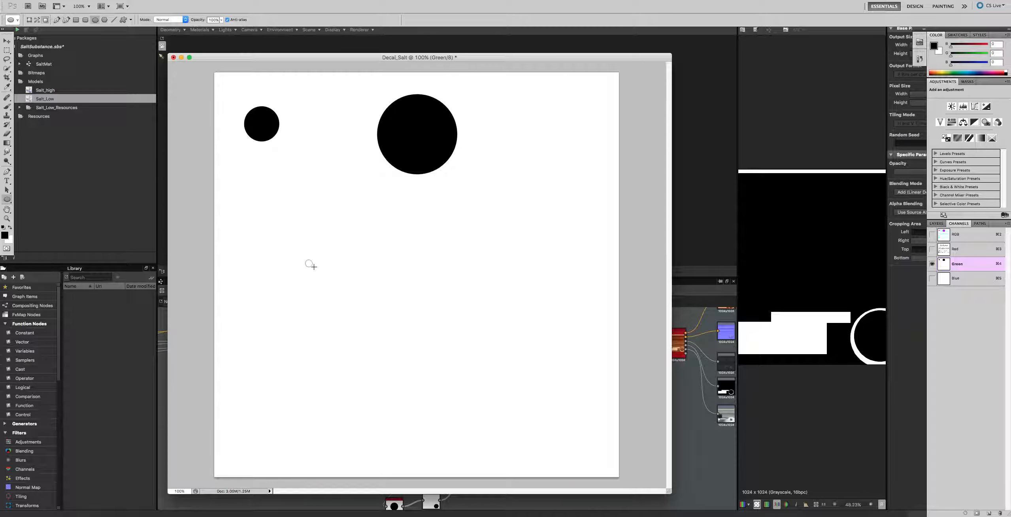
Step: Duplicate the tiny dot and place the copy close by, diagonally below and right of the original
left_click(7, 50)
left_click_drag(280, 241, 348, 300)
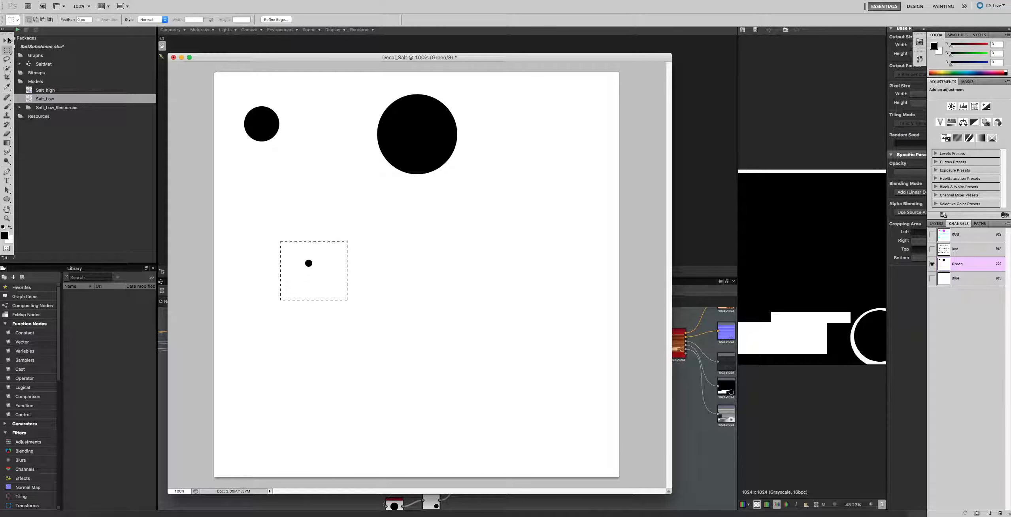
key("v")
left_click_drag(308, 263, 328, 292)
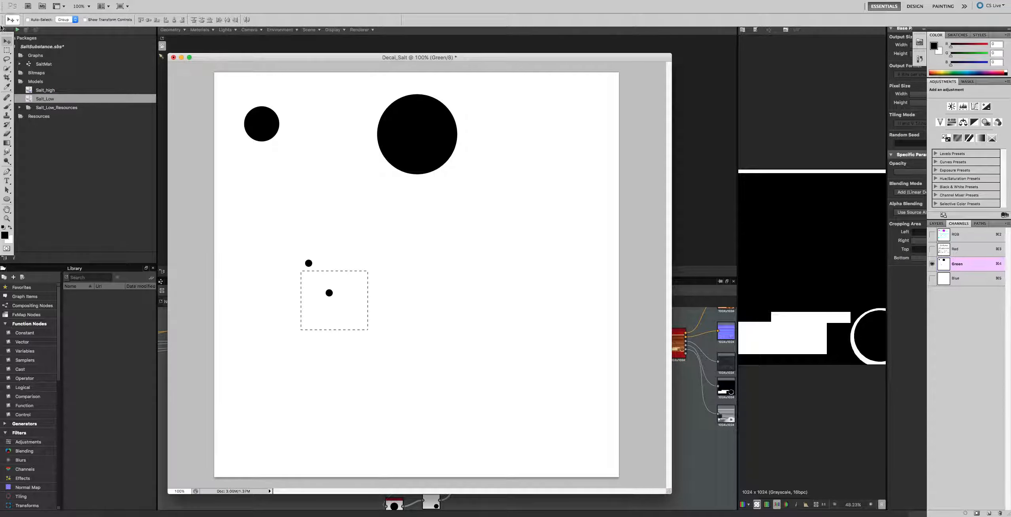
left_click(7, 50)
left_click(364, 354)
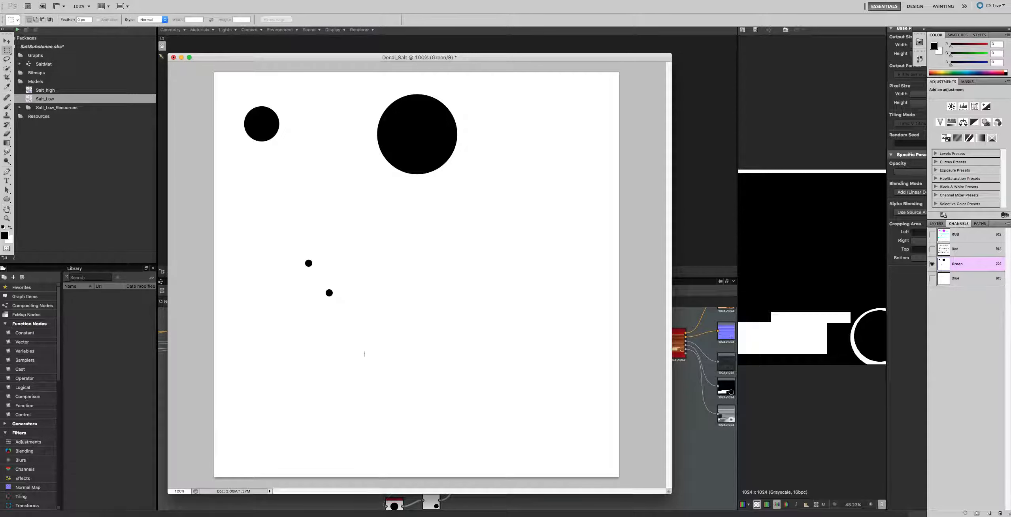
left_click_drag(342, 282, 316, 304)
key("v")
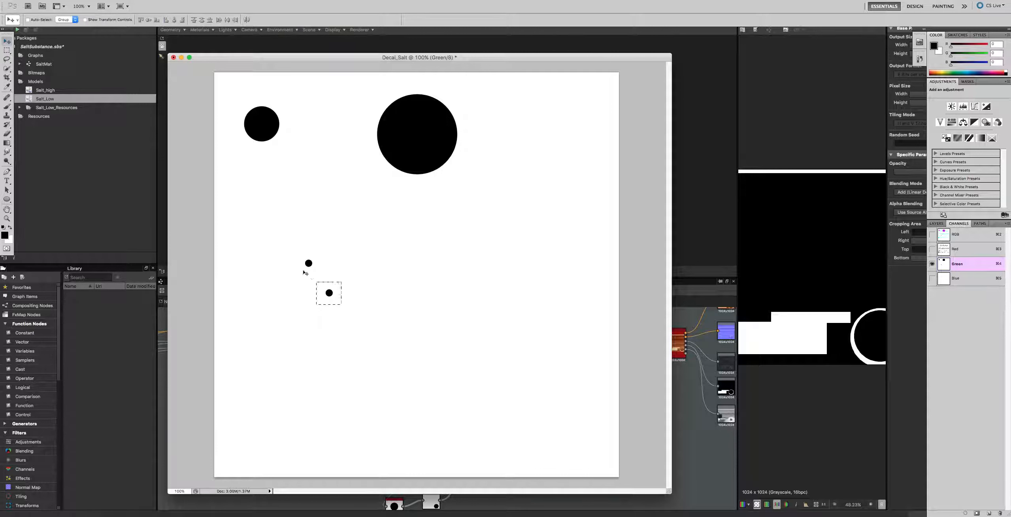
left_click_drag(326, 279, 324, 279)
Step: Duplicate the pair of tiny dots twice, placing one copy to the lower left and the other to the lower right of the original pair
left_click(7, 50)
left_click_drag(286, 241, 353, 301)
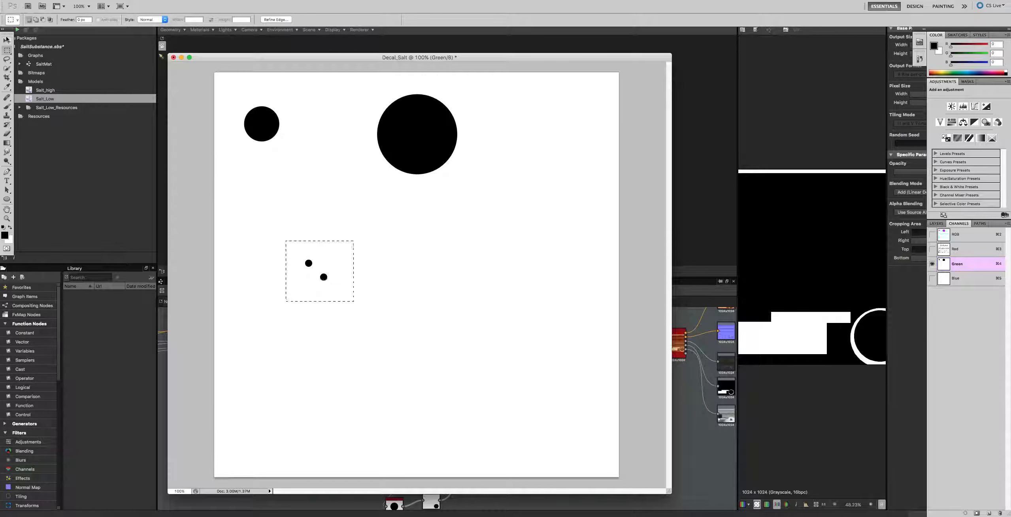
key("v")
left_click_drag(324, 277, 328, 341, "alt")
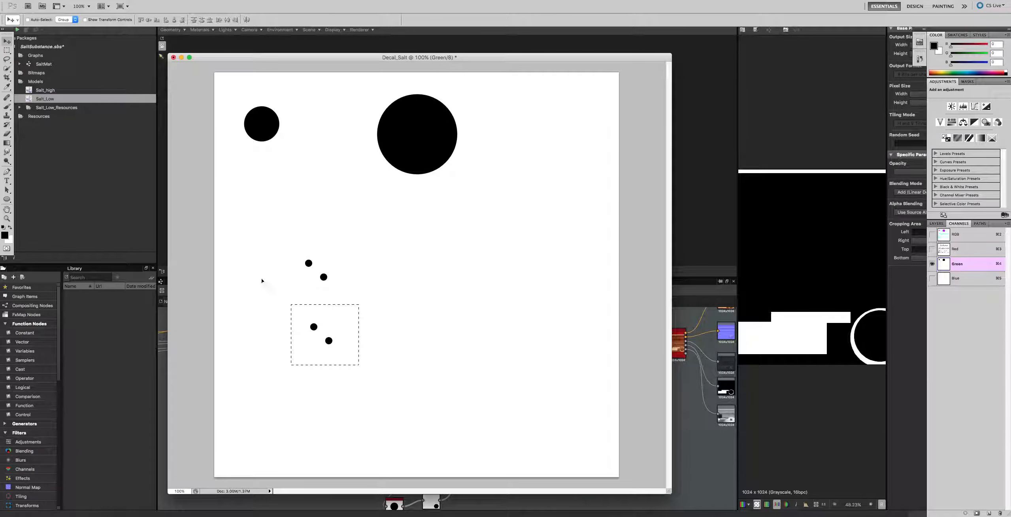
key("m")
left_click_drag(280, 314, 301, 317)
left_click(344, 374)
left_click(7, 41)
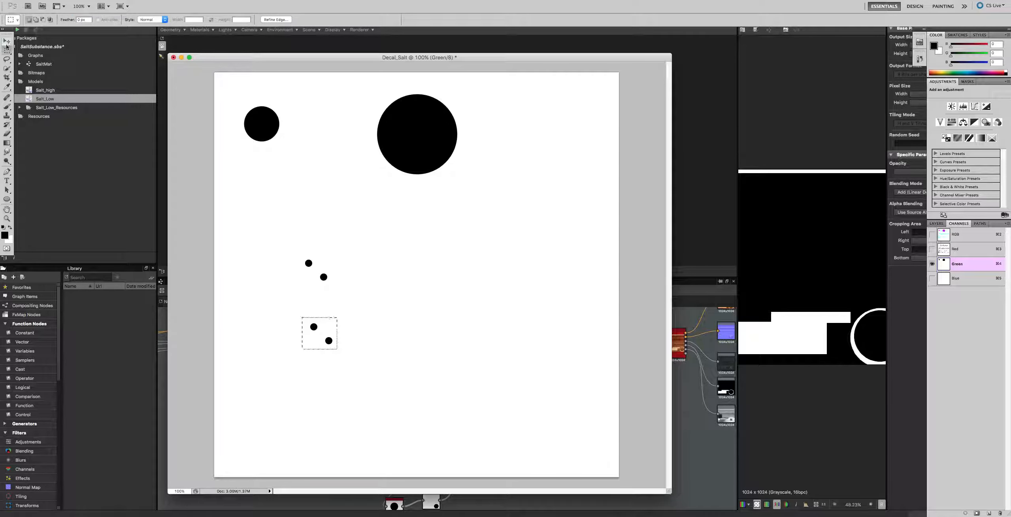
left_click_drag(312, 324, 288, 280)
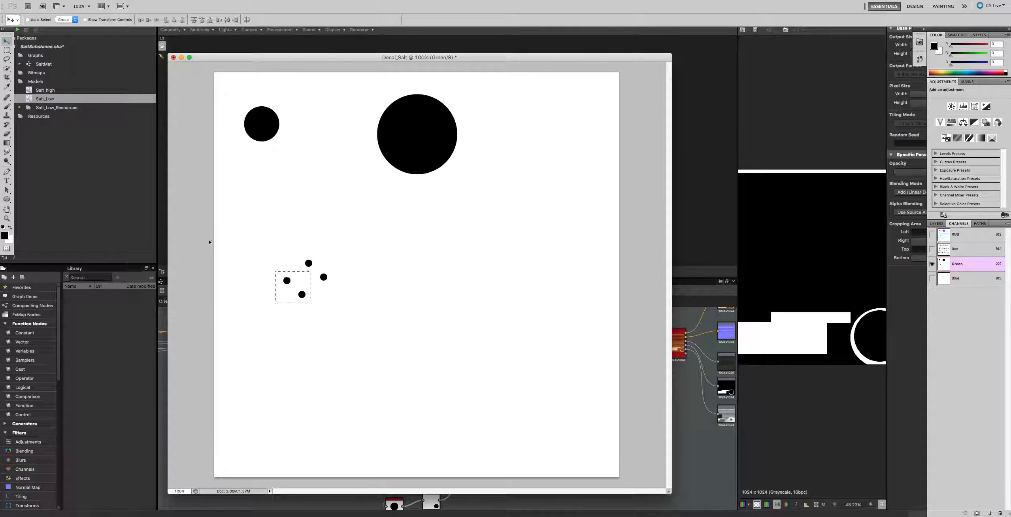
left_click_drag(280, 329, 320, 353, "alt")
Step: Move the leftmost tiny dot up beside the topmost dot to form a two-dot top row
left_click(7, 50)
left_click(279, 270)
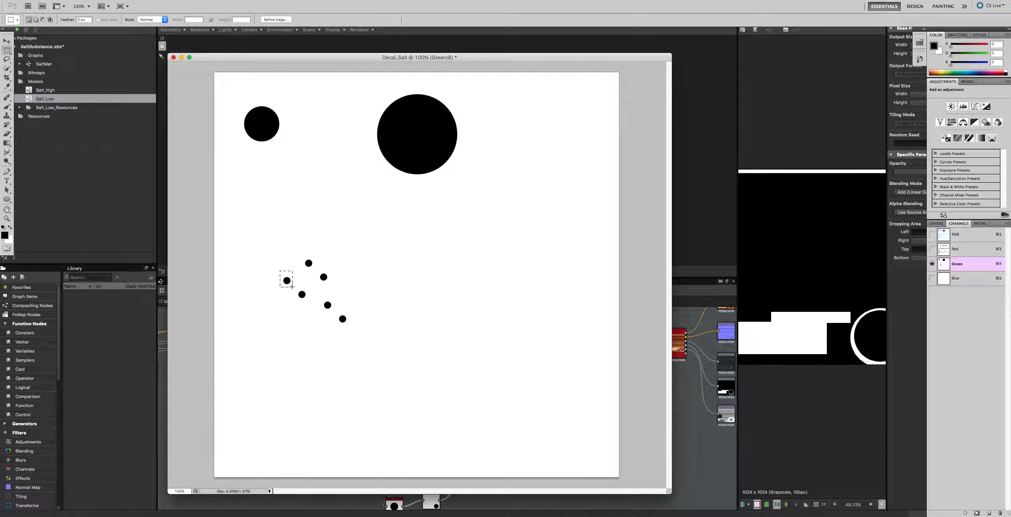
left_click(7, 42)
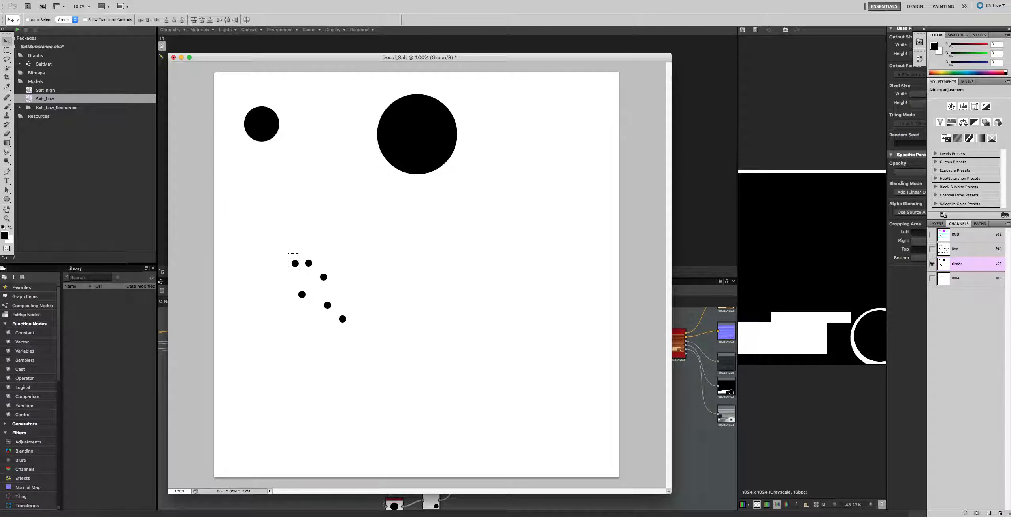
Step: Move the dot below the top row up and left to become the left end of a second row
left_click(7, 51)
left_click_drag(301, 300, 312, 306)
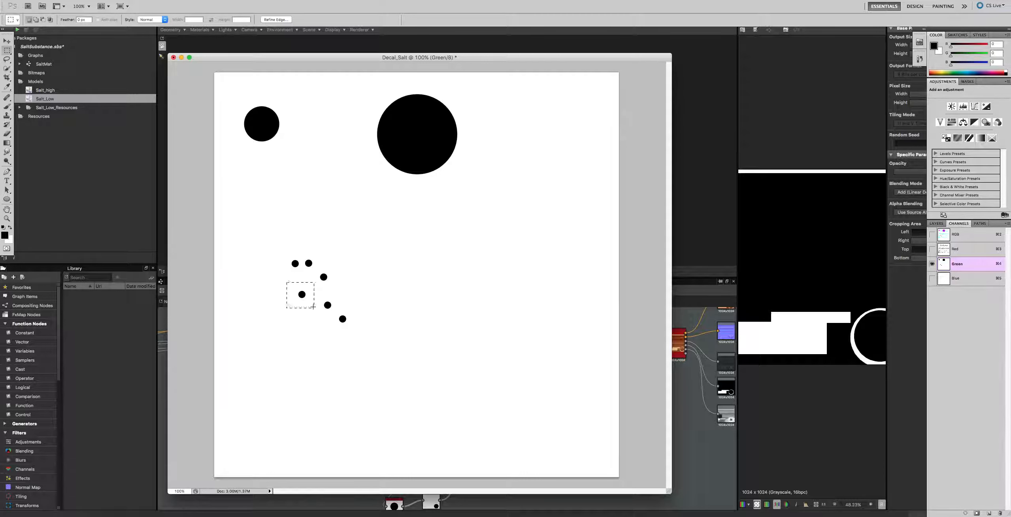
left_click(8, 41)
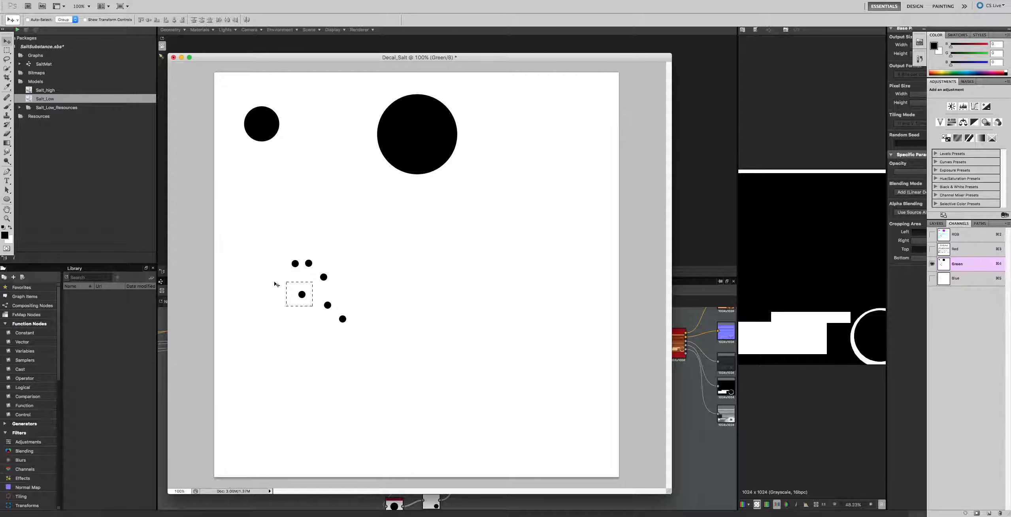
left_click_drag(305, 293, 283, 280)
left_click(6, 51)
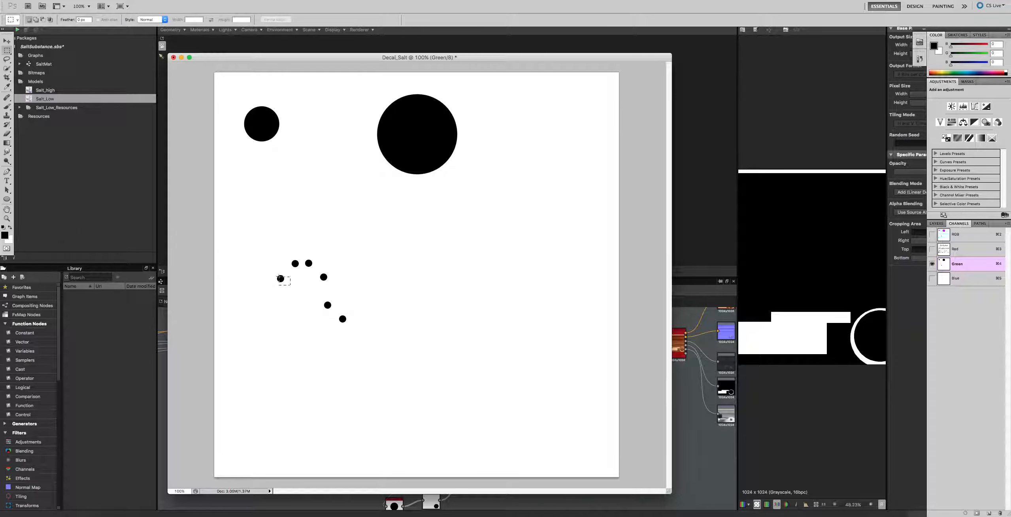
key("v")
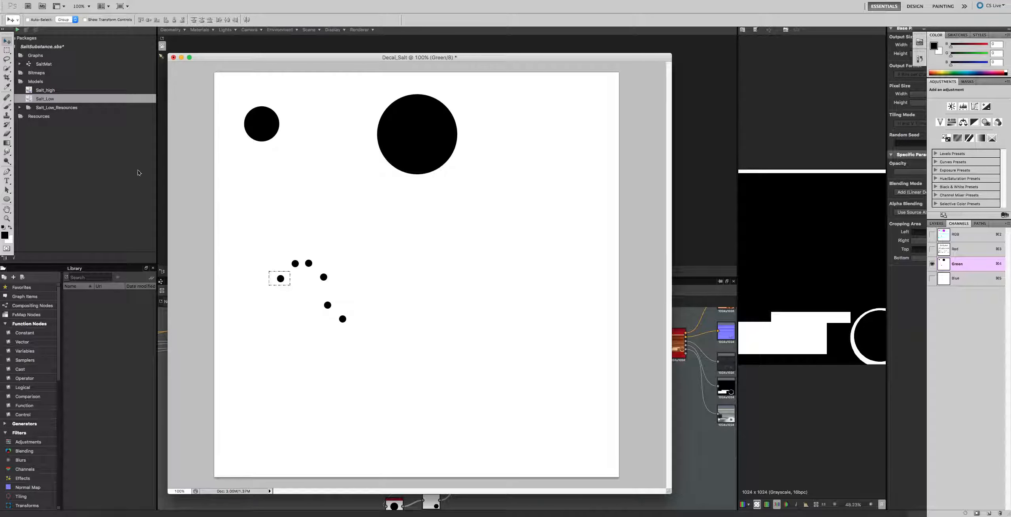
left_click_drag(278, 273, 280, 276)
Step: Nudge the second row's right-end dot slightly left and up to align it with the left-end dot
key("m")
left_click_drag(317, 278, 314, 281)
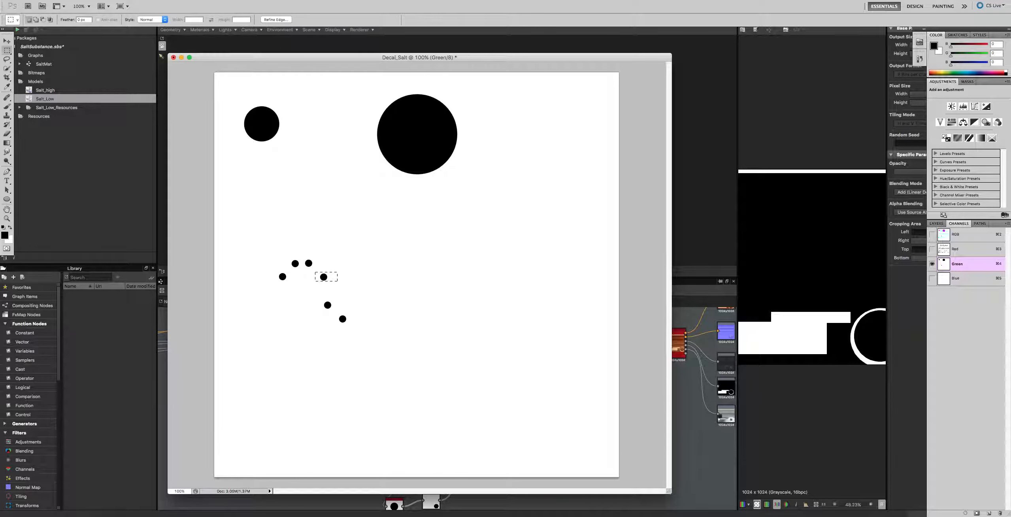
left_click(6, 40)
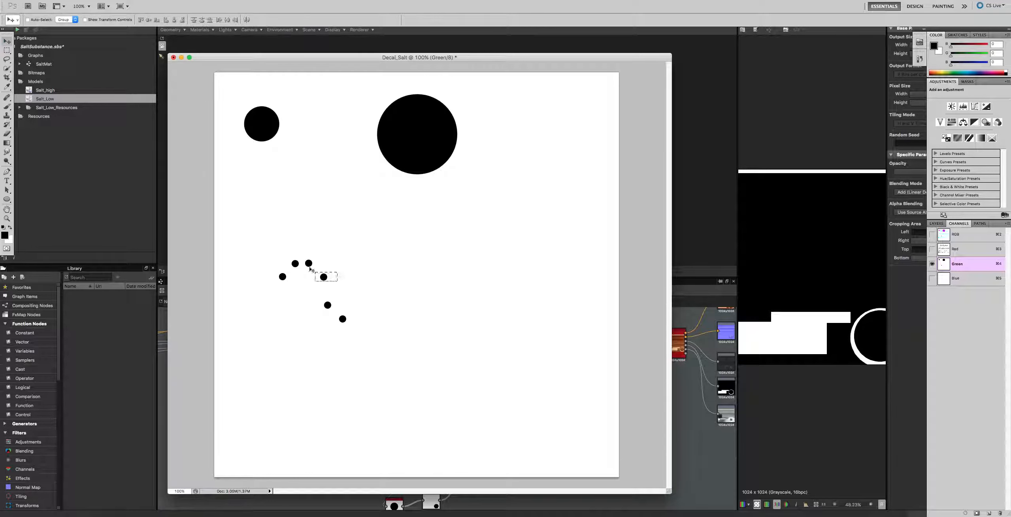
left_click_drag(324, 277, 320, 276)
Step: Move the nearer of the two loose dots into the second row, just left of its right-end dot
left_click(9, 50)
left_click_drag(312, 297, 336, 309)
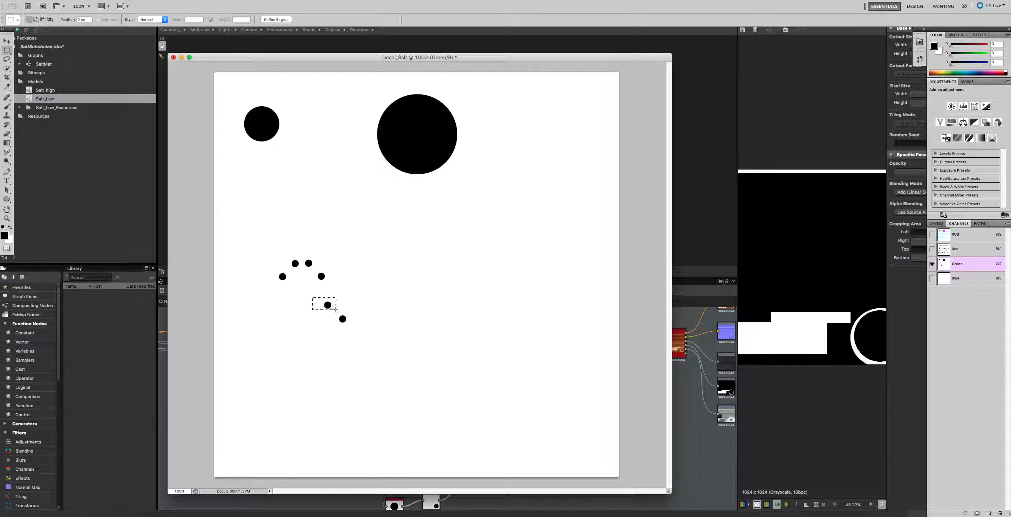
left_click(7, 41)
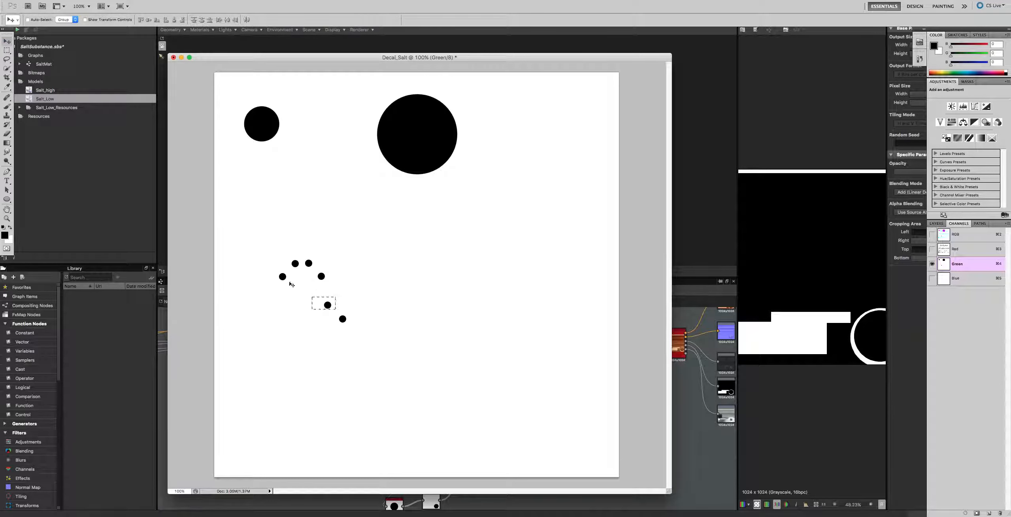
left_click_drag(327, 304, 305, 277)
Step: Move the last loose dot into the remaining gap in the second row to complete a four-dot line
key("m")
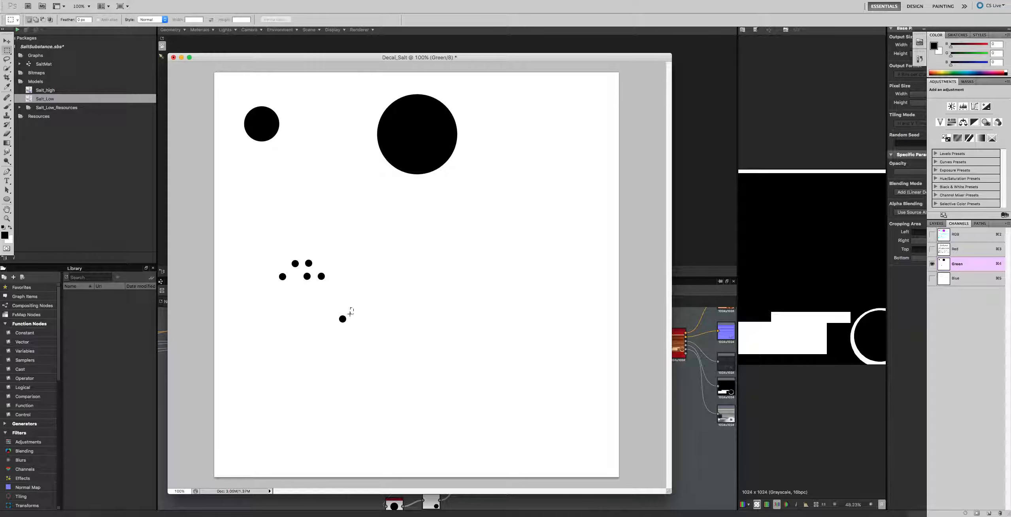
left_click_drag(353, 307, 332, 329)
key("v")
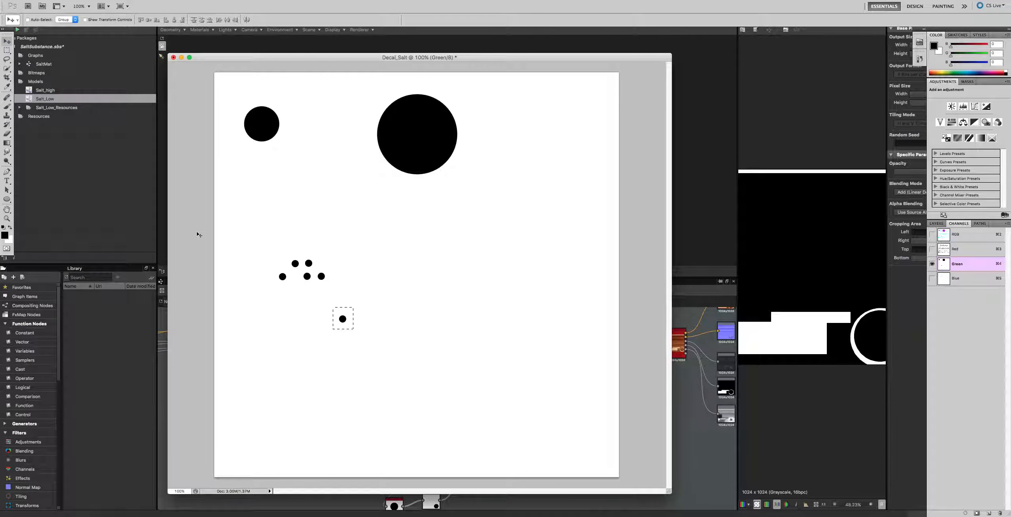
left_click_drag(342, 320, 301, 303)
key("m")
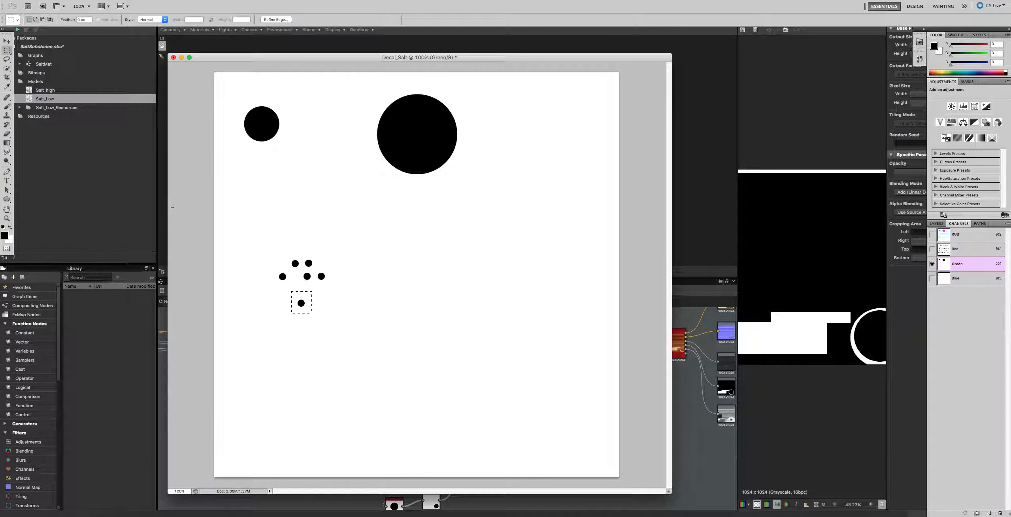
key("super+d")
left_click_drag(302, 304, 293, 280)
key("v")
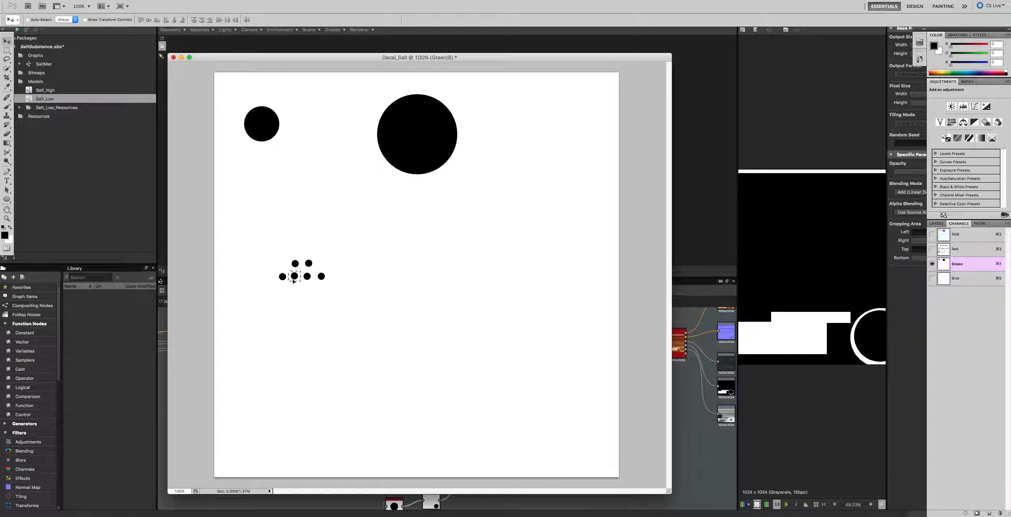
mouse_move(246, 248)
left_mouse_down()
mouse_move(293, 284)
mouse_move(237, 237)
mouse_move(248, 245)
left_mouse_up()
Step: Select the whole six-dot group with a rectangular marquee
key("m")
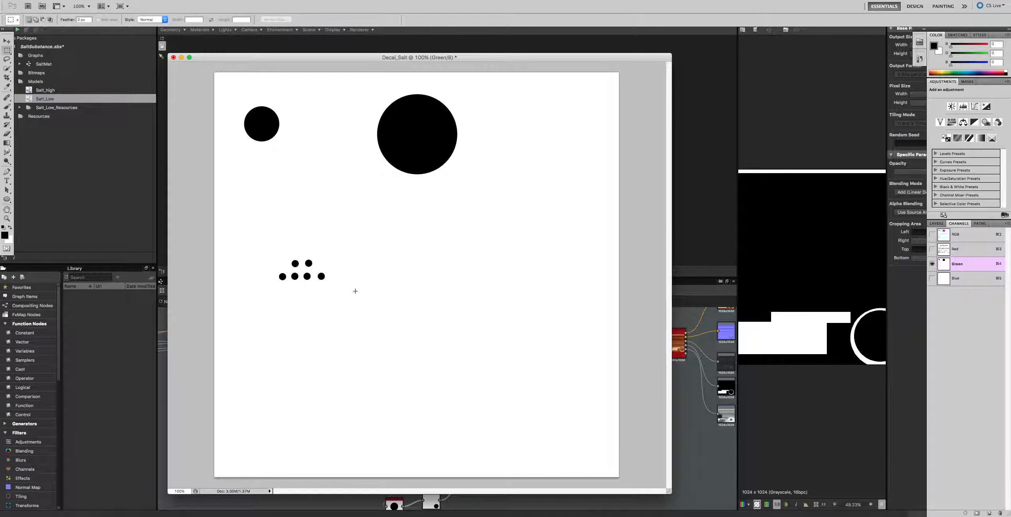
left_click_drag(351, 289, 260, 248)
Step: Try to rotate the six-dot group 180° using Transform Selection and apply the transformation
right_click(320, 274)
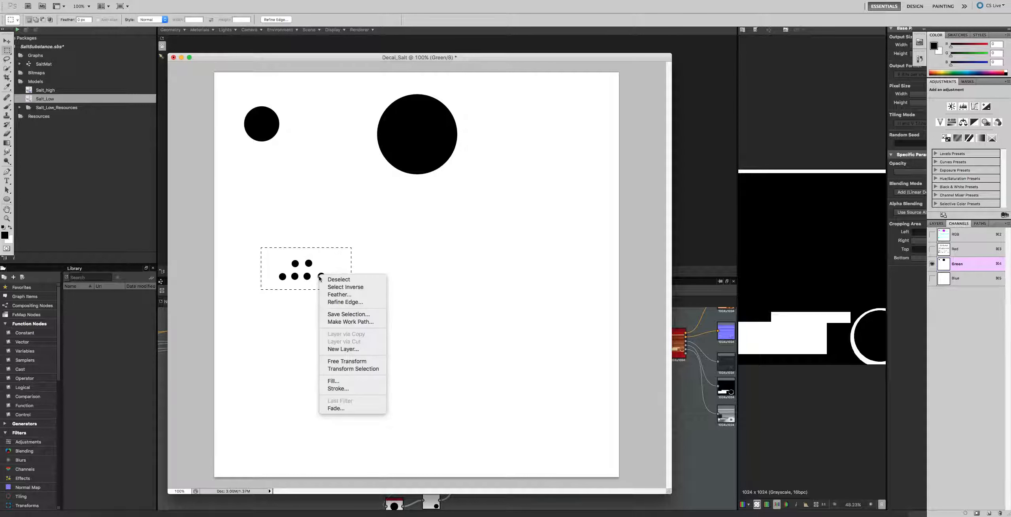
left_click(333, 368)
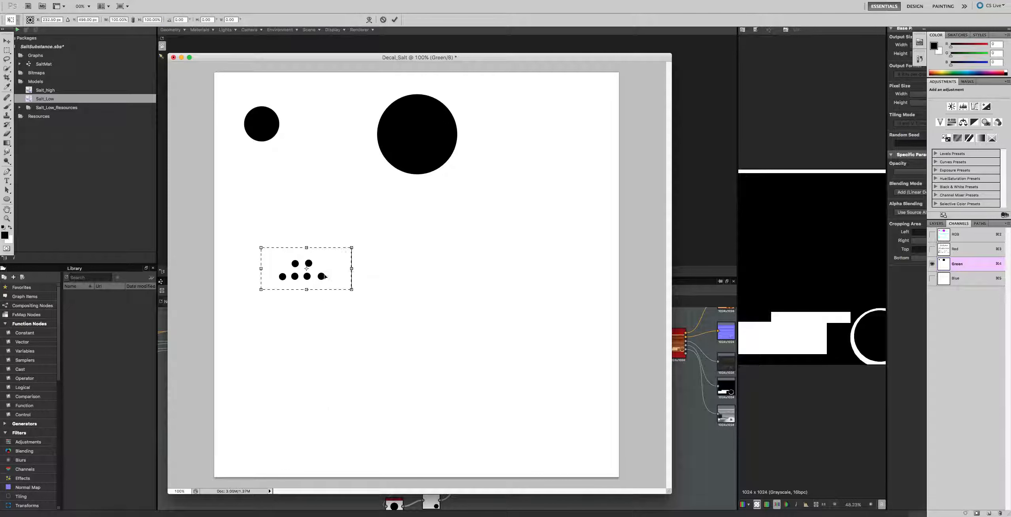
right_click(322, 275)
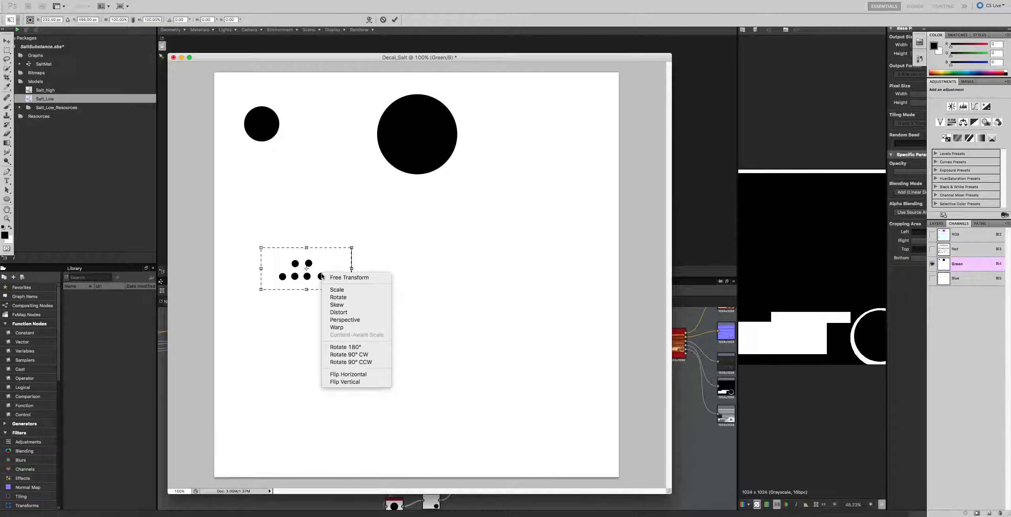
left_click(343, 350)
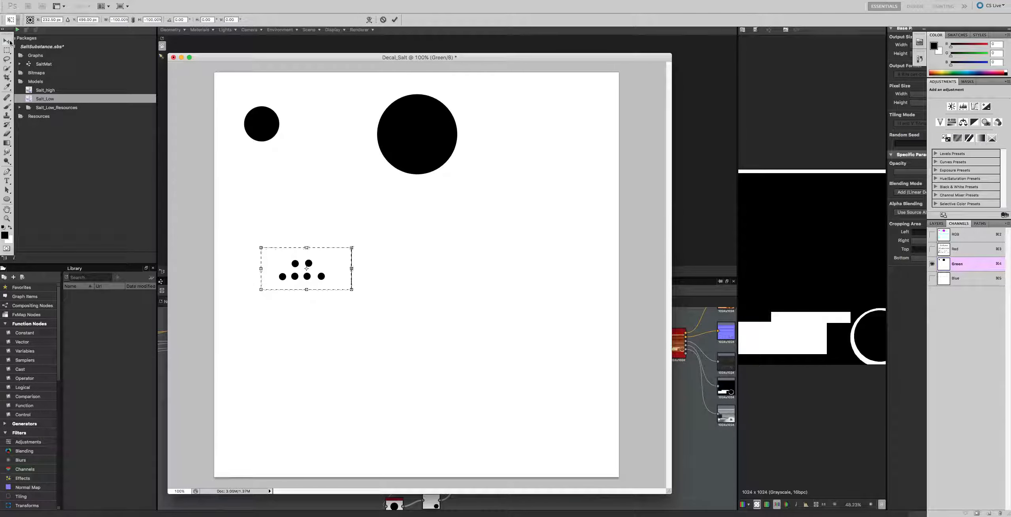
left_click(10, 42)
left_click(566, 163)
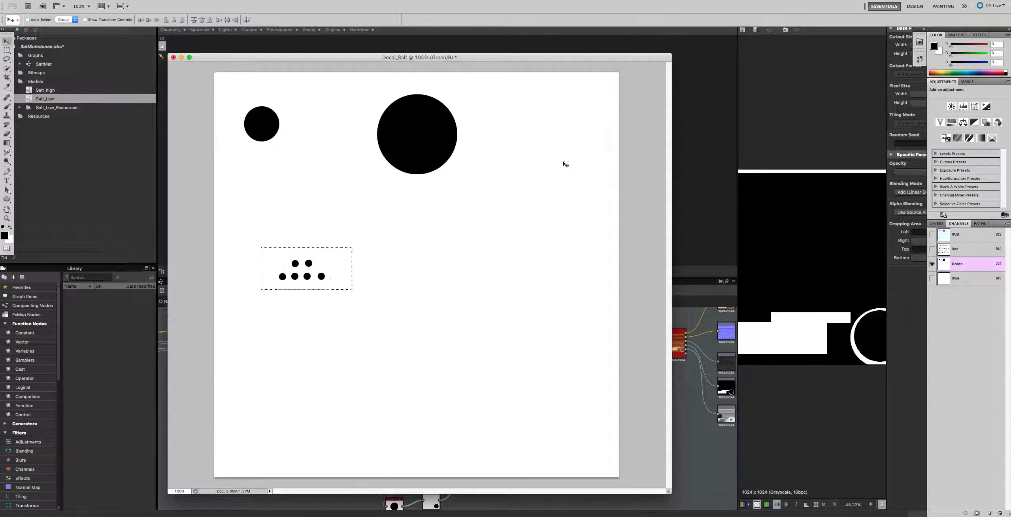
Step: Duplicate the six-dot group, rotate the copy 180° and place it just below the original rows
mouse_move(313, 276)
left_mouse_down()
mouse_move(318, 314)
mouse_move(308, 267)
left_mouse_up()
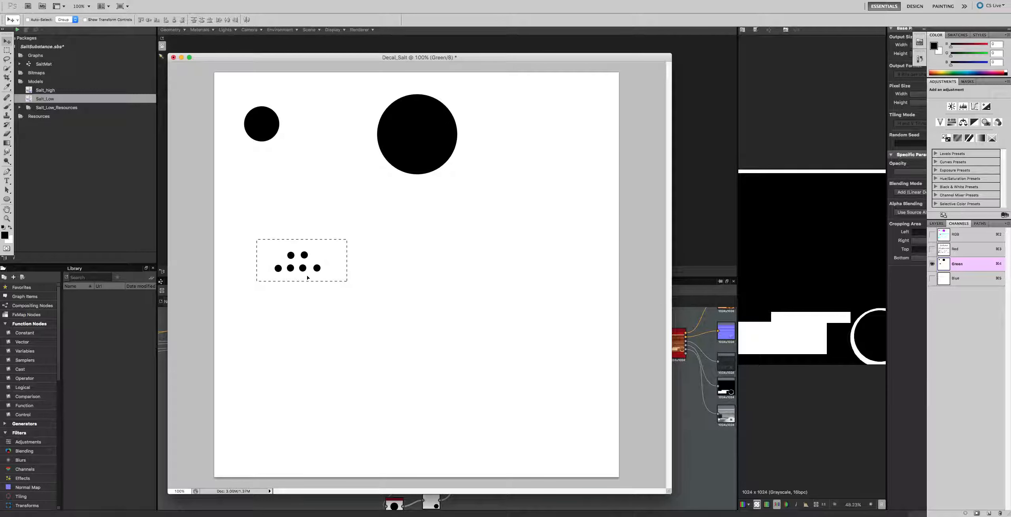
key("super+t")
right_click(307, 270)
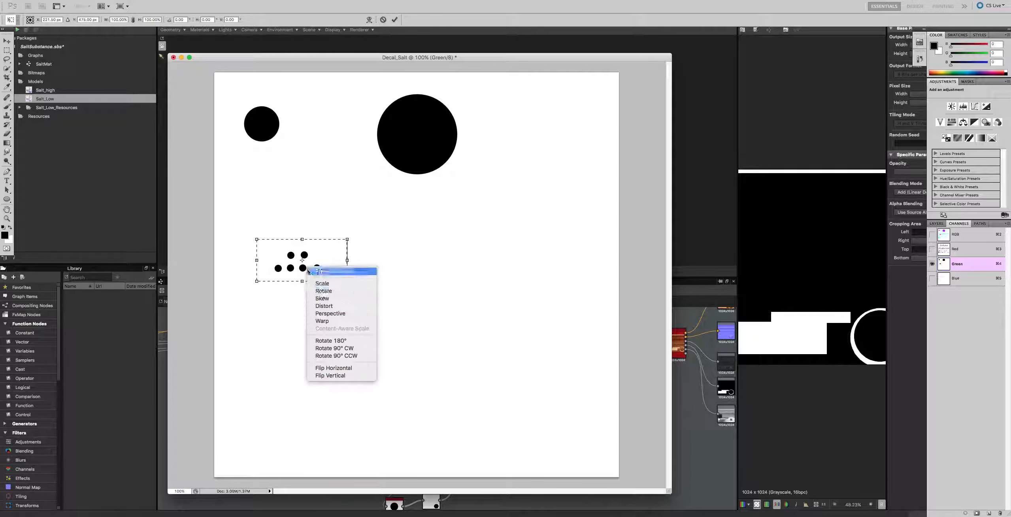
left_click(331, 340)
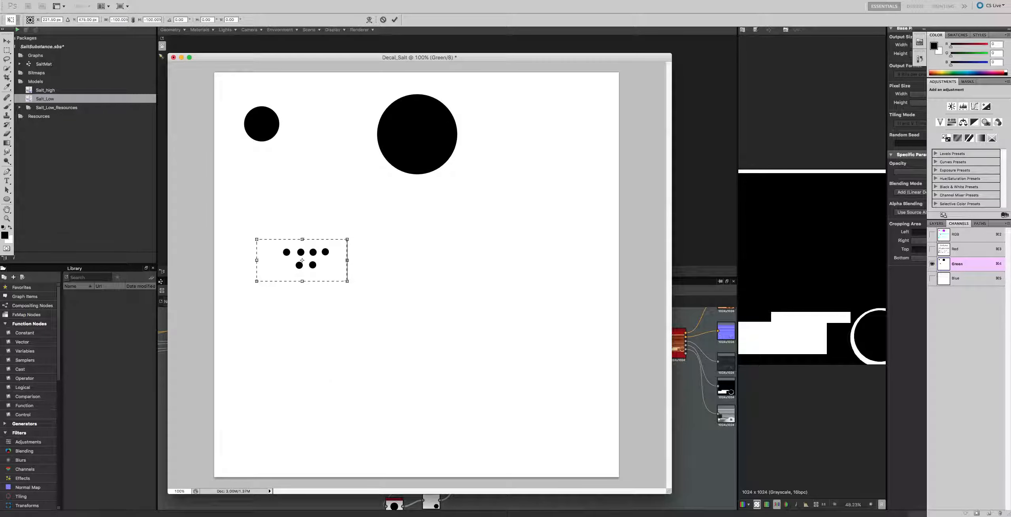
left_click_drag(289, 261, 285, 281)
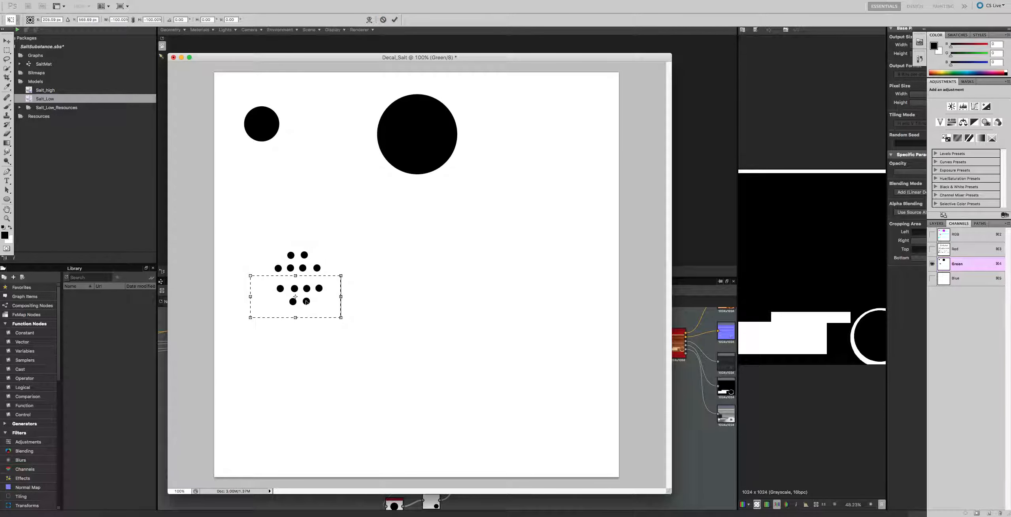
left_click(393, 21)
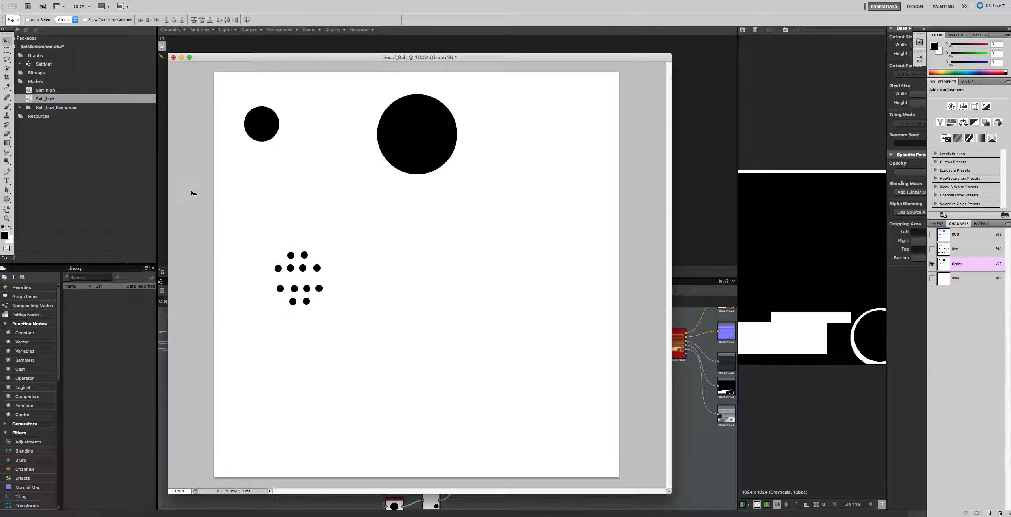
Step: Select the rotated six dots and move them up to close the gap to the upper rows
key("m")
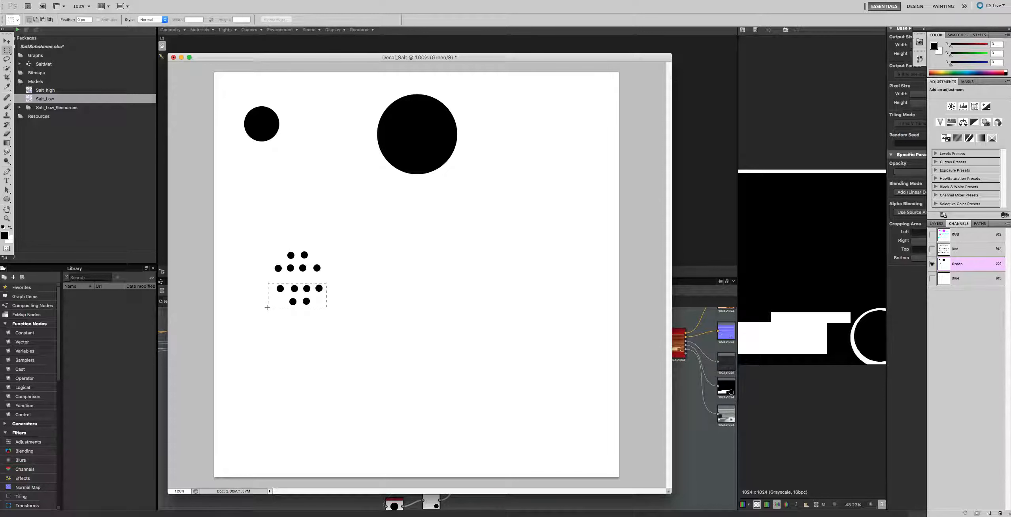
left_click_drag(267, 307, 268, 307)
left_click(8, 41)
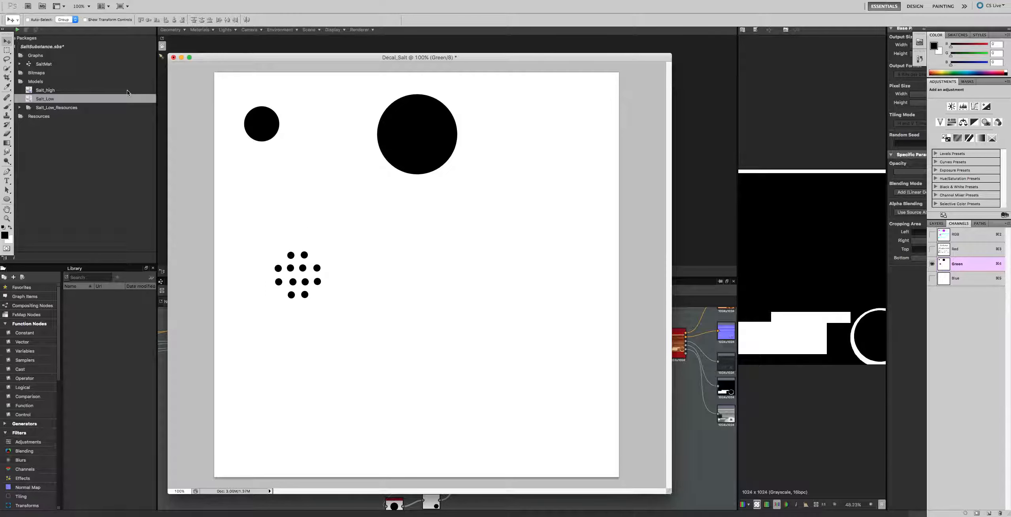
Step: Select the complete twelve-dot pattern and place a duplicate of it to its right, slightly higher
left_click(7, 50)
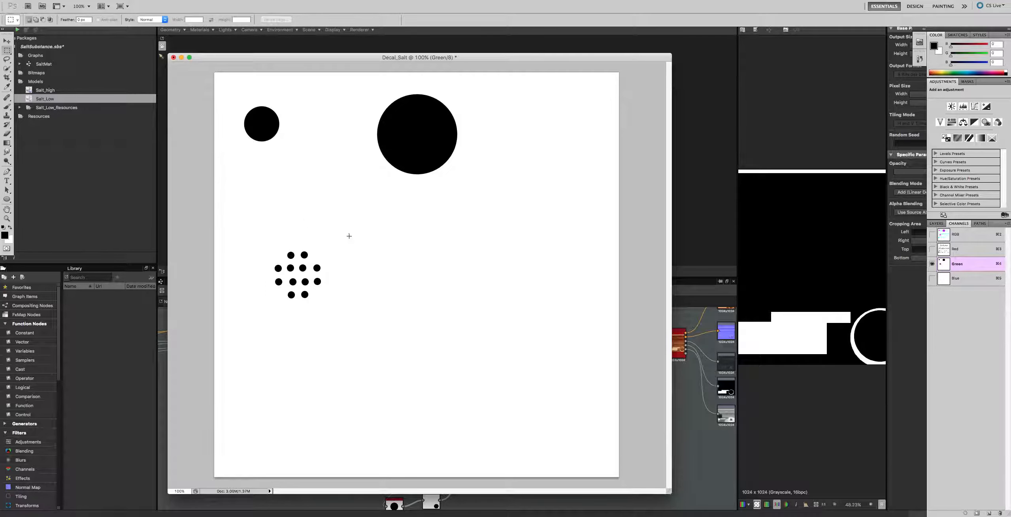
left_click_drag(287, 310, 253, 323)
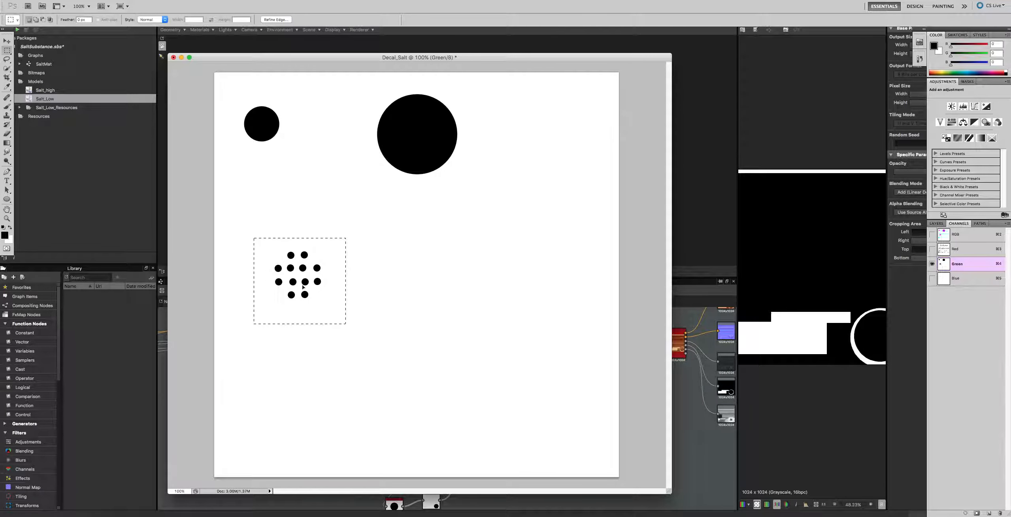
left_click_drag(306, 279, 395, 258, "super")
left_click_drag(353, 259, 360, 255, "super")
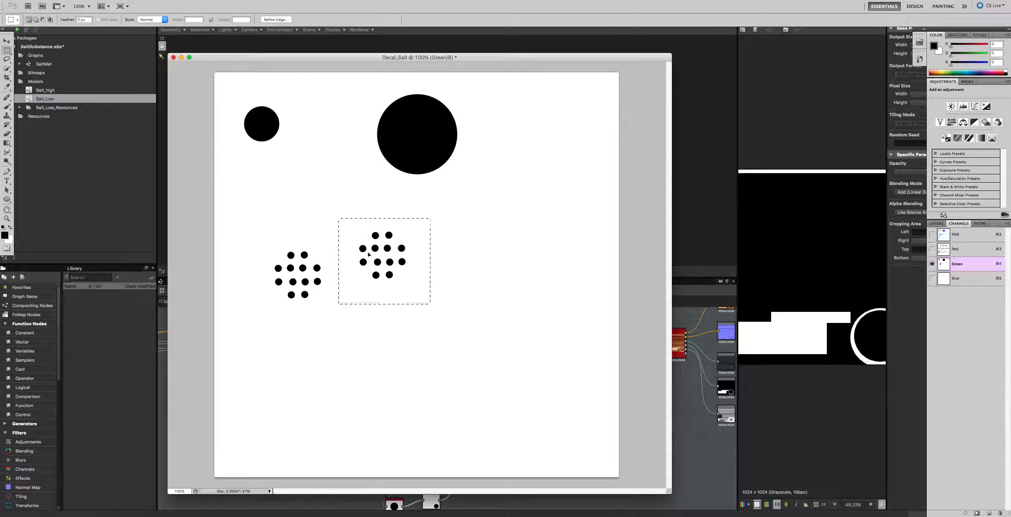
Step: Scale the copied dot pattern proportionally to a little over twice its size, apply it and deselect
key("super+t")
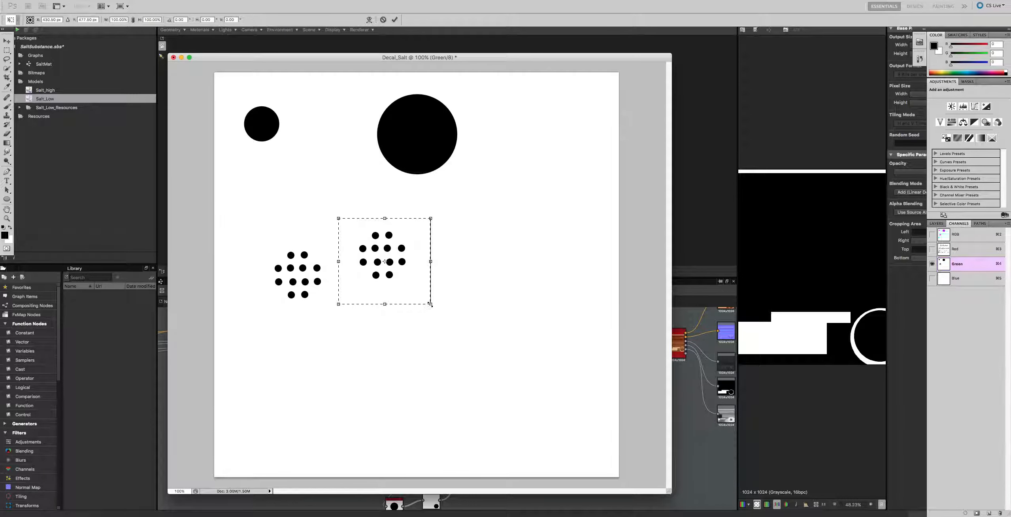
left_click_drag(431, 304, 545, 407)
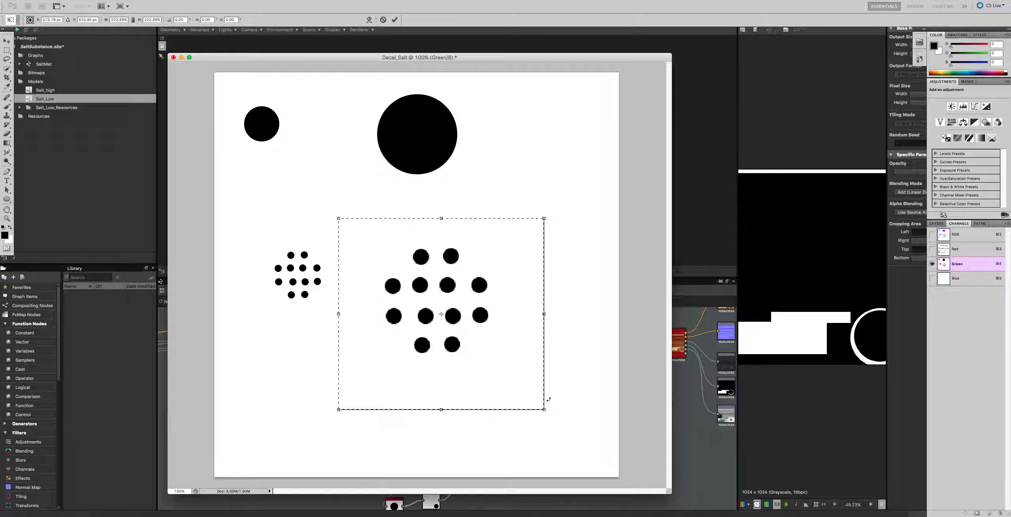
left_click(395, 19)
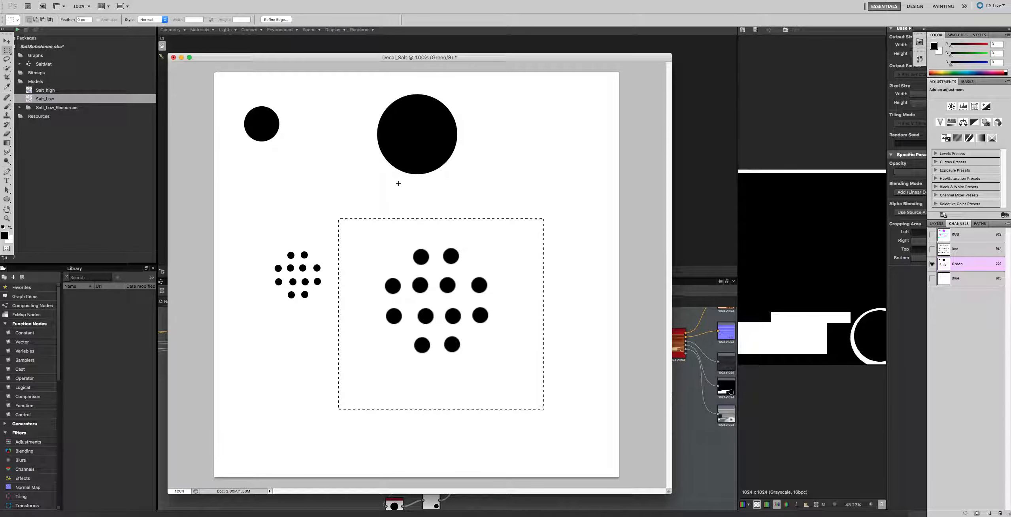
left_click(382, 174)
Step: In the Blue channel, draw a short vertical black rounded rectangle with a 10 px radius near the canvas's upper-left corner
left_click(973, 282)
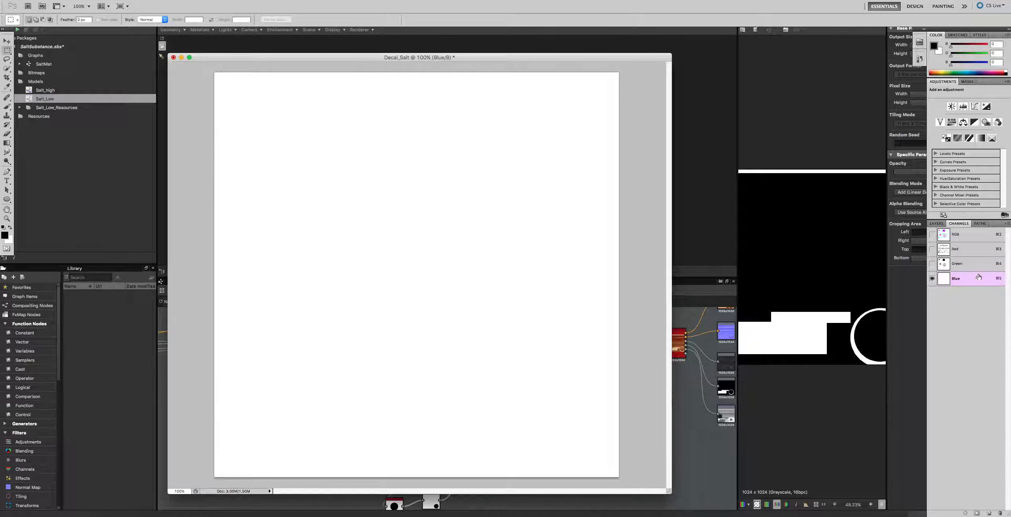
mouse_move(540, 57)
left_mouse_down()
mouse_move(196, 198)
mouse_move(525, 82)
mouse_move(548, 46)
left_mouse_up()
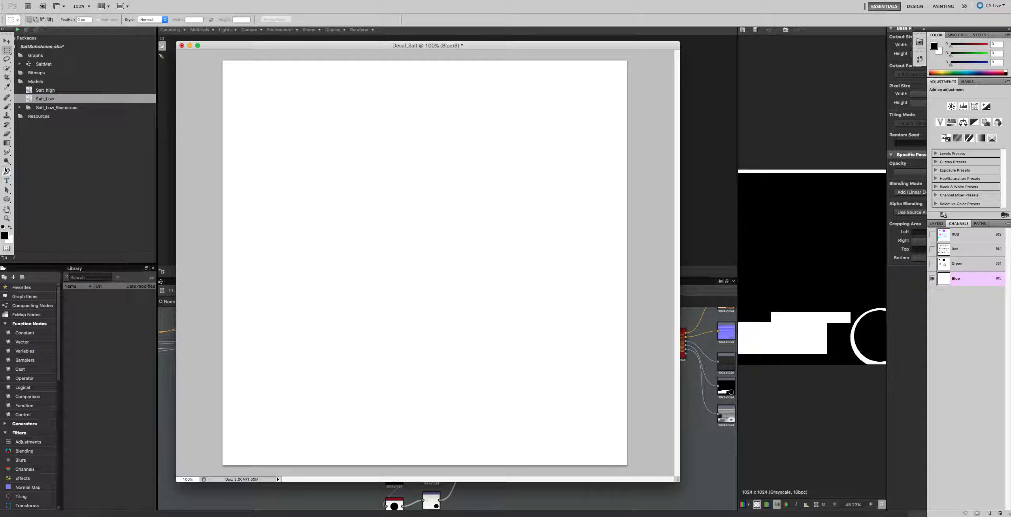
left_click(7, 143)
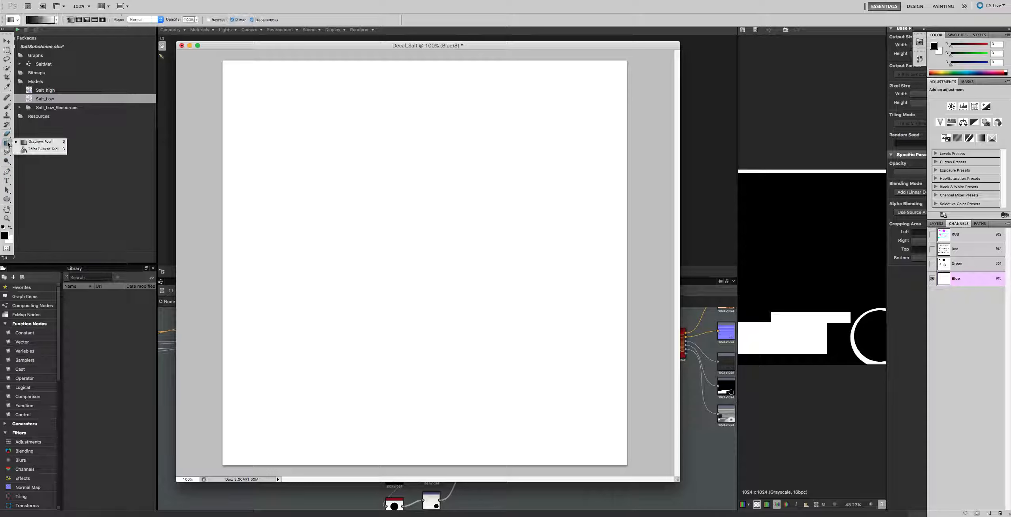
left_click(6, 200)
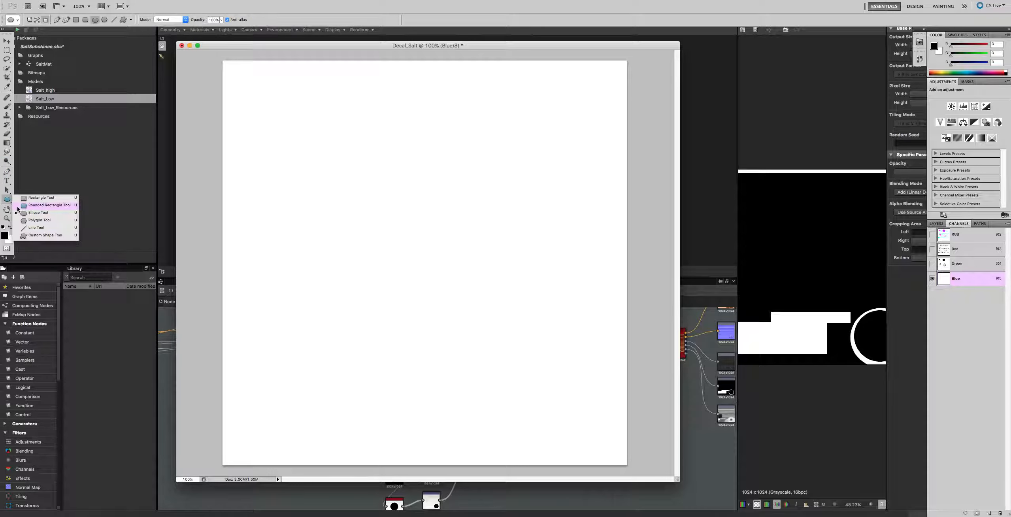
left_click(40, 199)
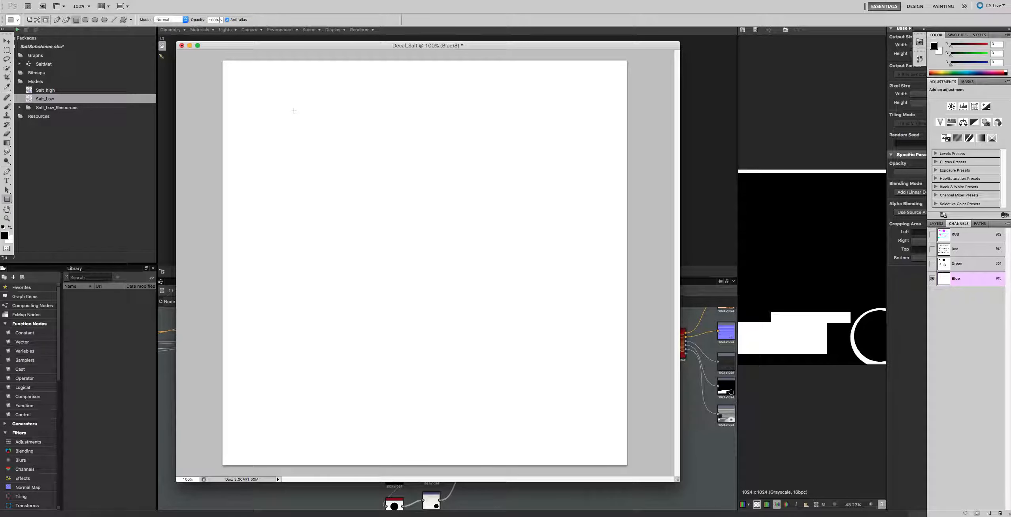
left_click(7, 200)
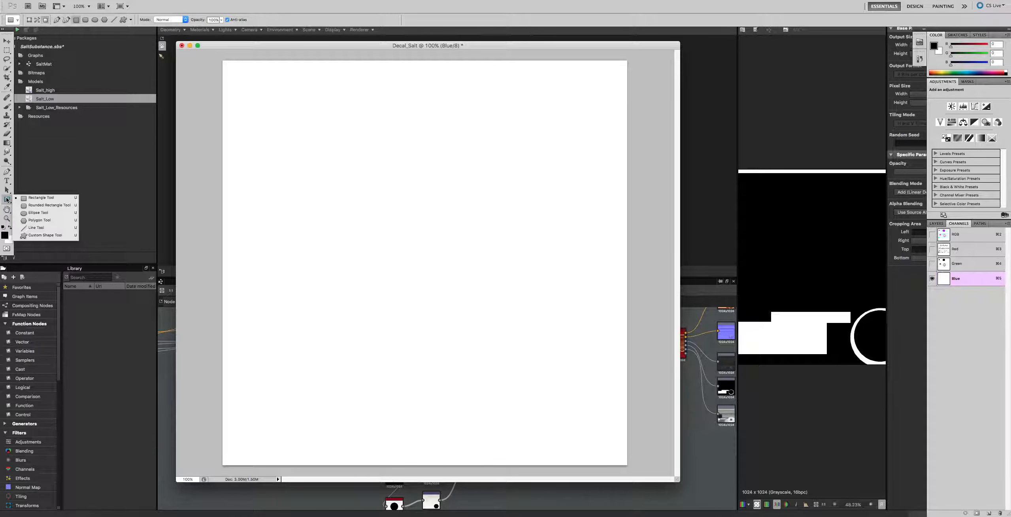
left_click(40, 205)
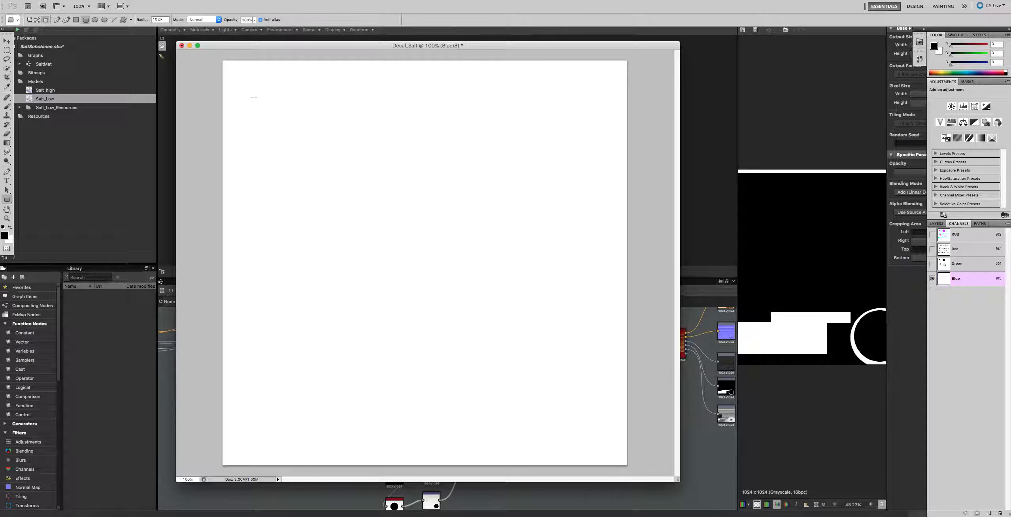
left_click_drag(253, 96, 262, 109)
Step: Select the rounded rectangle with a marquee and duplicate it to the right, slightly lower
left_click(8, 50)
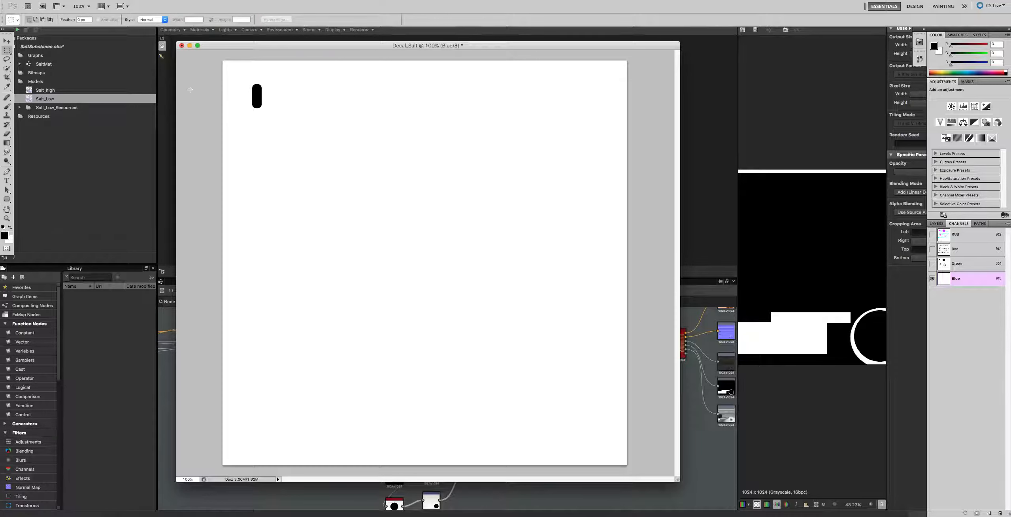
left_click_drag(260, 109, 272, 120)
left_click(7, 41)
left_click_drag(257, 94, 344, 107, "alt")
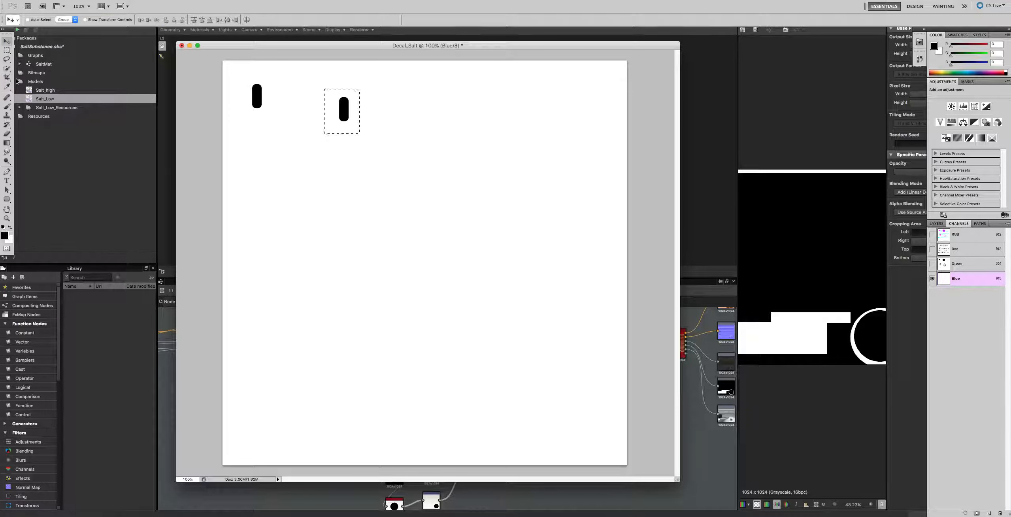
Step: Select only the copied rounded rectangle with the Magic Wand and move it right beside the original
left_click(7, 69)
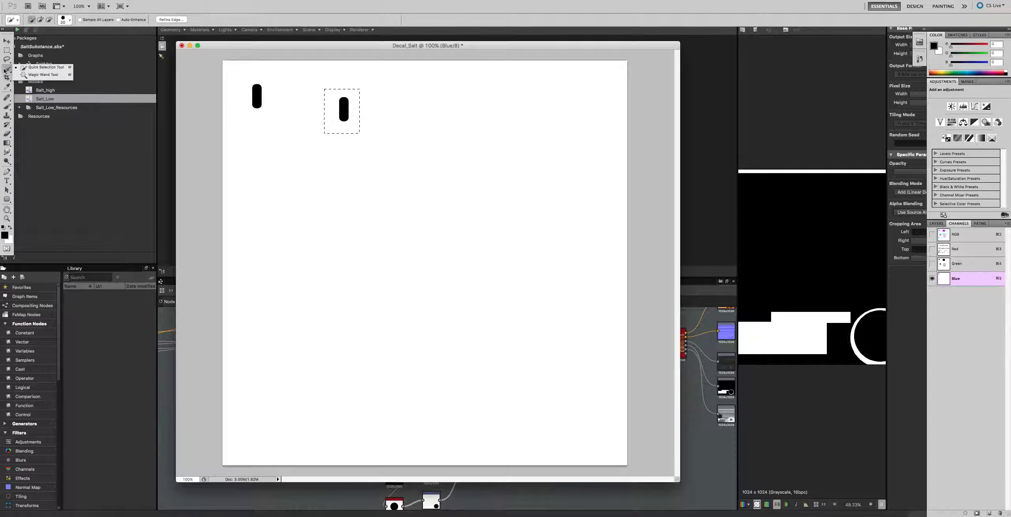
left_click(30, 78)
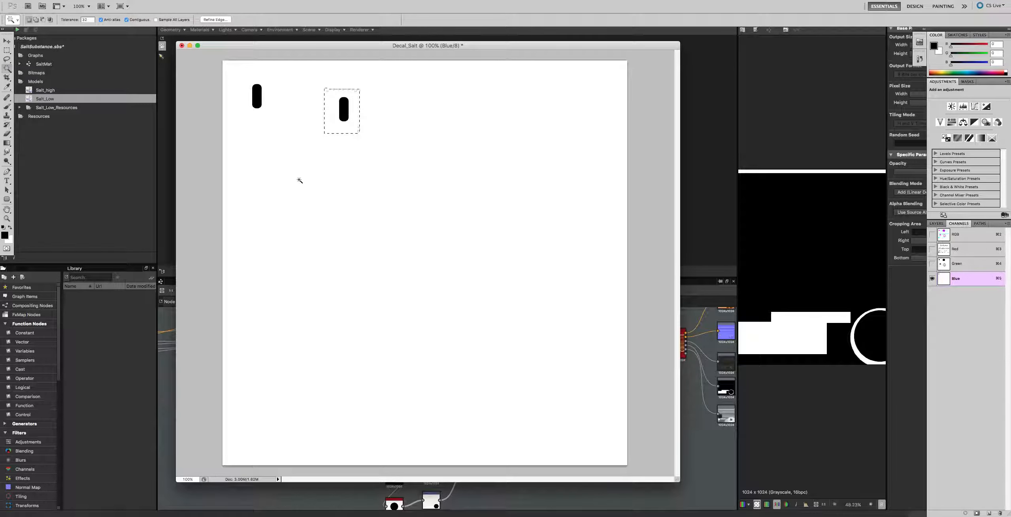
key("super+d")
left_click(345, 114)
left_click(6, 41)
left_click_drag(344, 109, 275, 103)
Step: Rotate the copied rounded rectangle 90° clockwise and centre it over the original to form a plus sign
key("super+t")
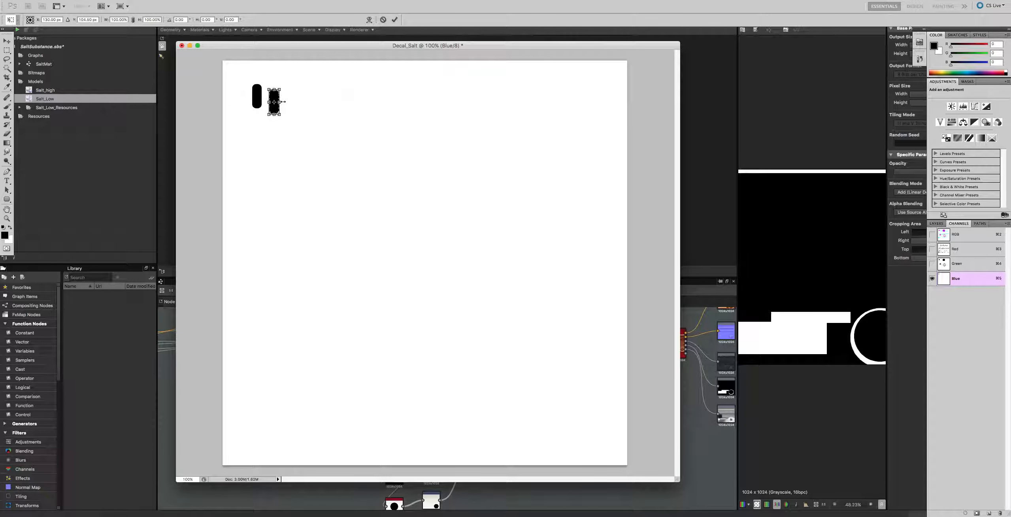
right_click(283, 97)
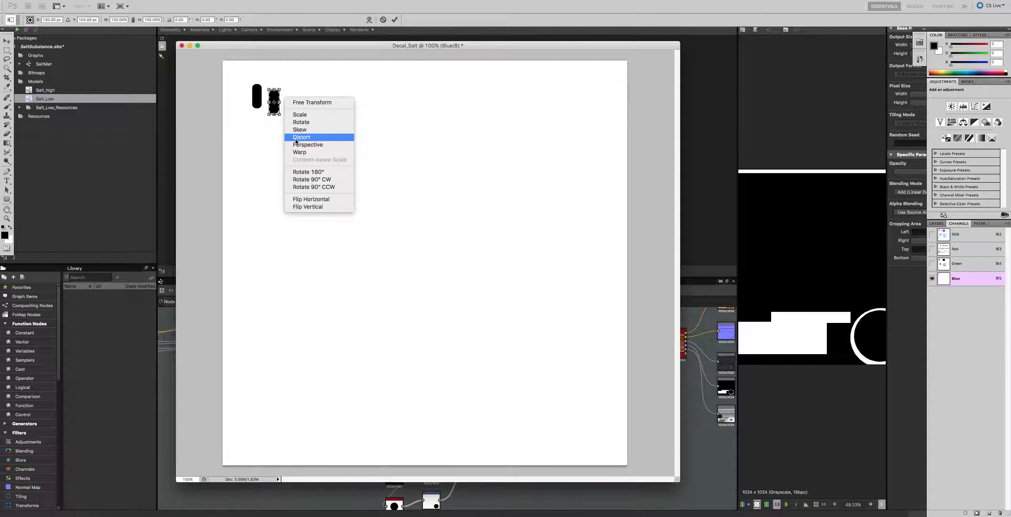
left_click(301, 180)
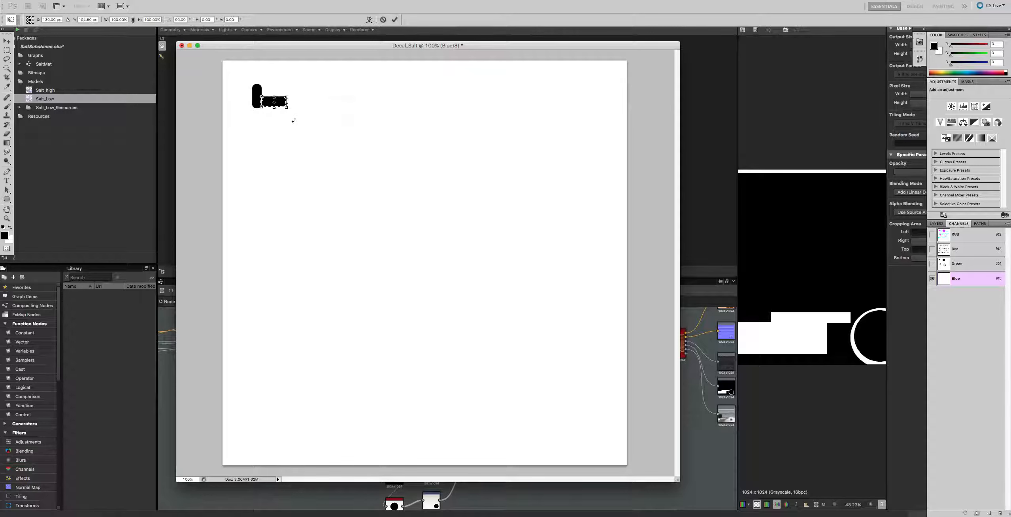
left_click(7, 40)
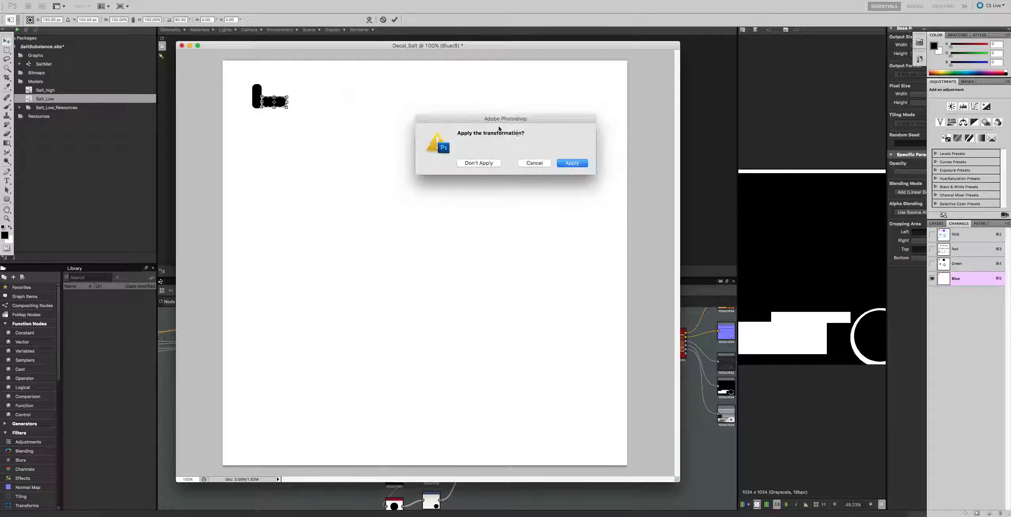
left_click(572, 163)
left_click_drag(276, 104, 259, 99)
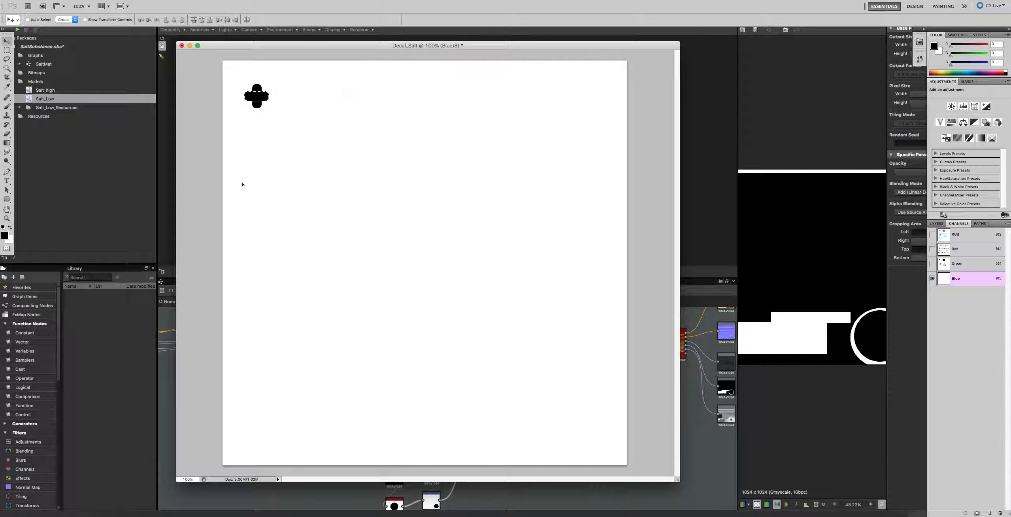
key("super+d")
Step: Draw a thin, tall vertical rounded bar below the plus sign and select it with the Magic Wand
left_click(7, 200)
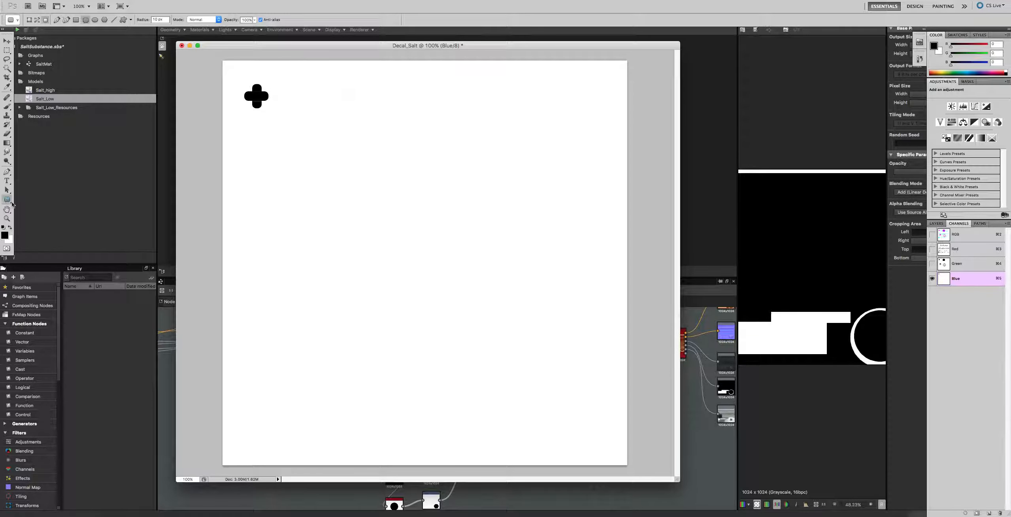
left_click_drag(261, 138, 266, 180)
left_click(8, 50)
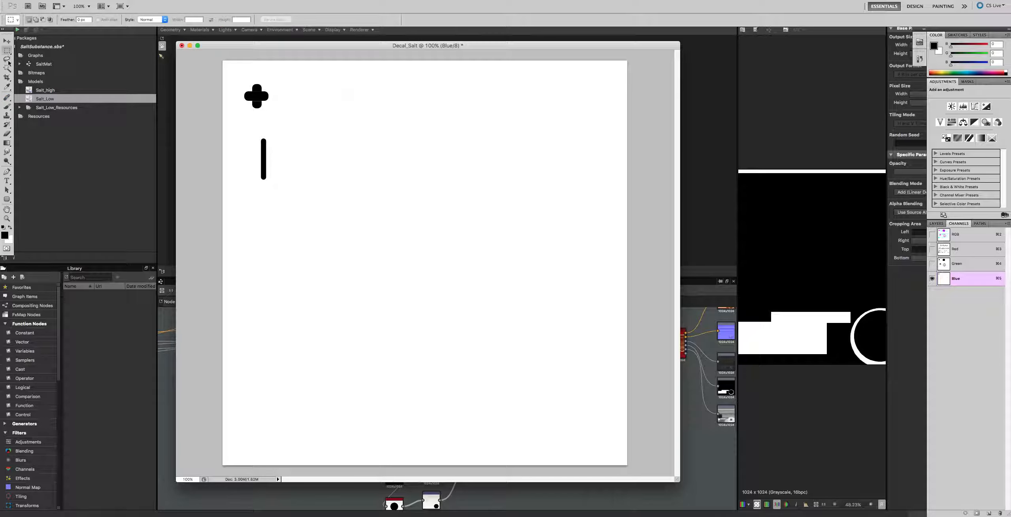
left_click(8, 68)
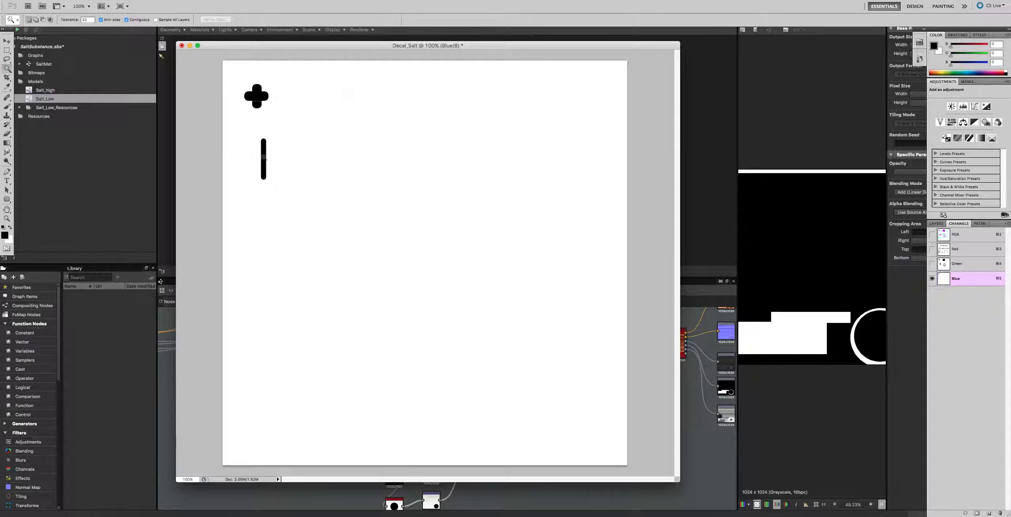
left_click(263, 157)
Step: Rotate a copy of the thin vertical bar 90° clockwise over the original to form a thin cross
right_click(257, 154)
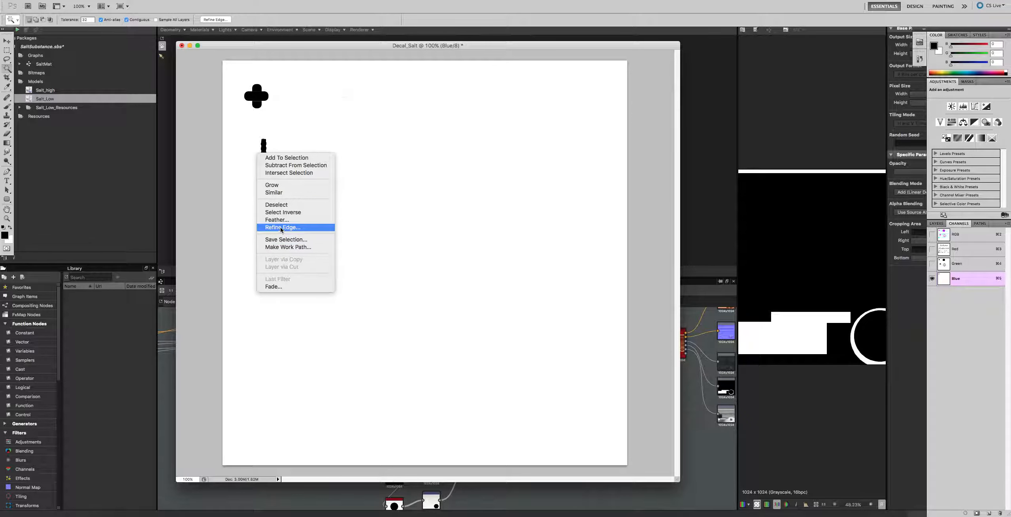
left_click(257, 132)
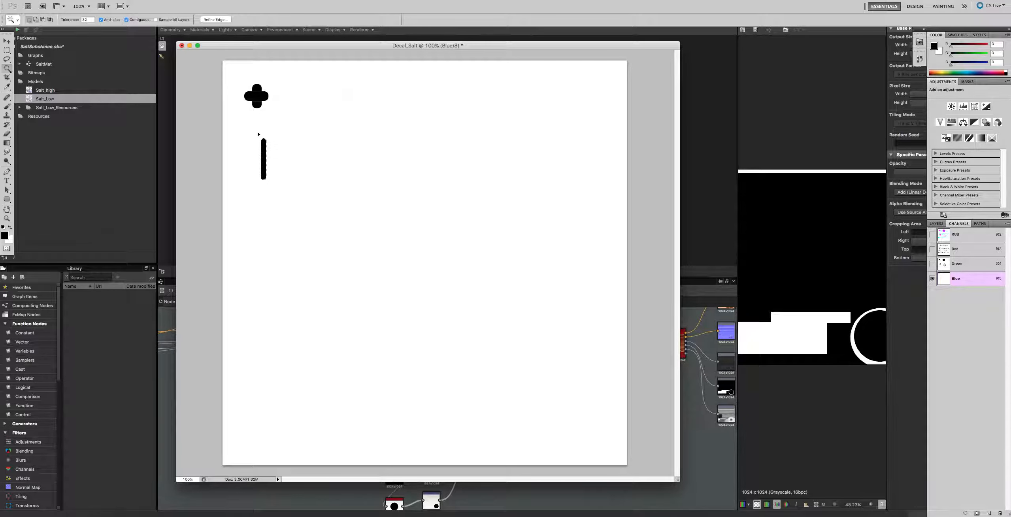
key("super+t")
right_click(263, 145)
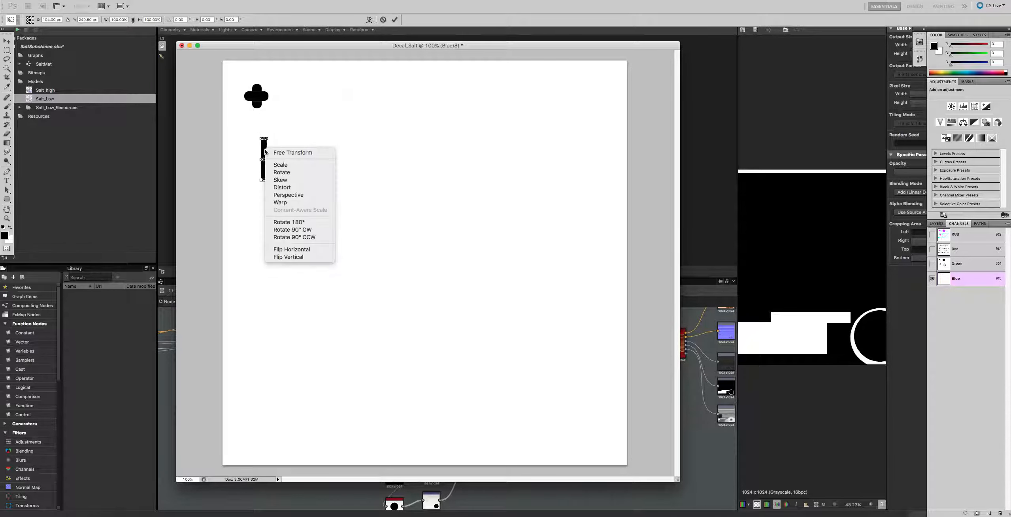
left_click(288, 226)
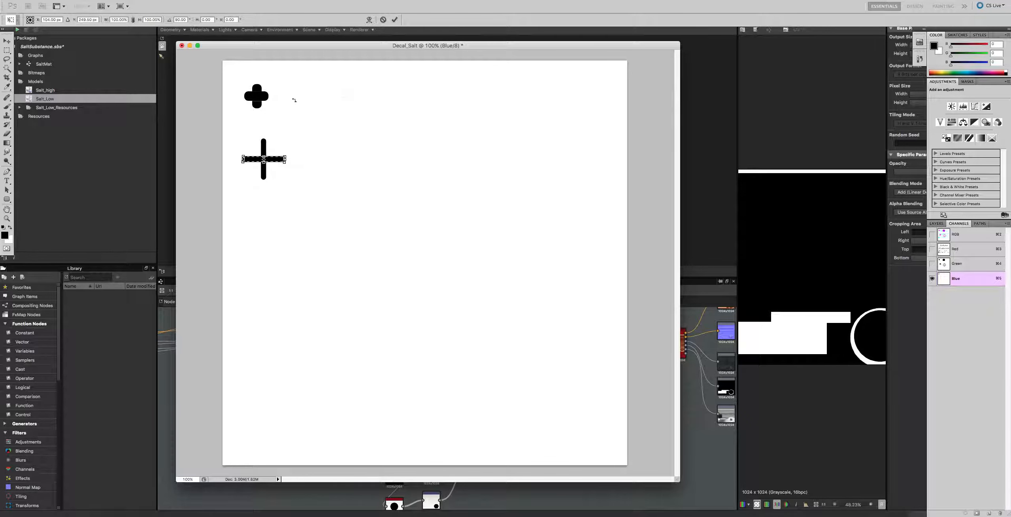
left_click(395, 20)
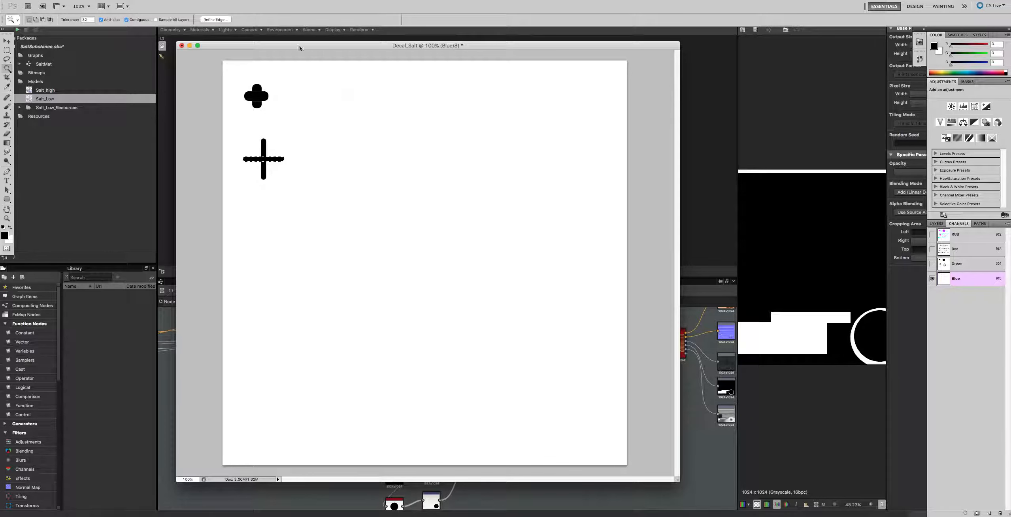
Step: Select the small plus sign and thin cross together with a rectangular marquee and duplicate them to the right, slightly lower
left_click(8, 52)
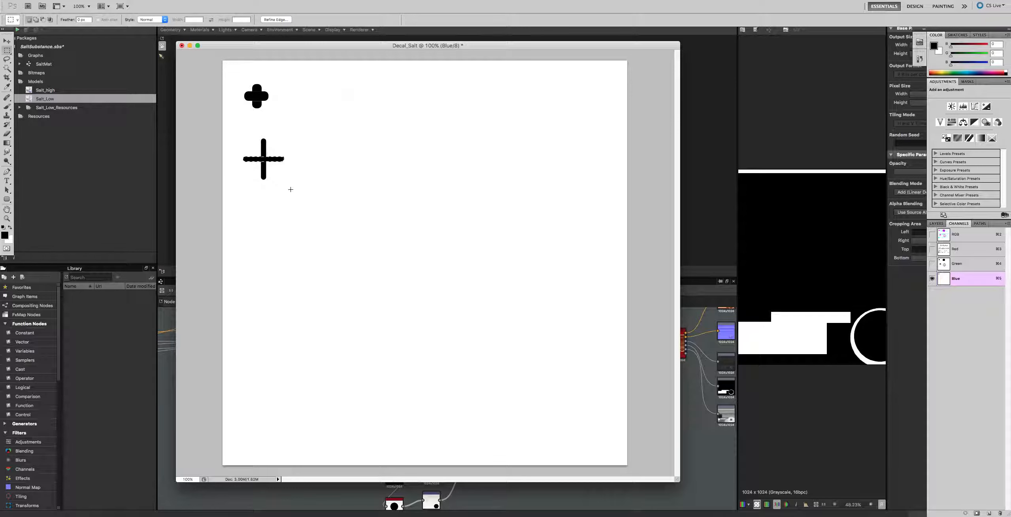
left_click_drag(294, 191, 218, 66)
key("v")
left_click_drag(259, 100, 350, 119, "alt")
Step: Scale the duplicated plus sign and thin cross proportionally to about 233% and nudge them slightly up
key("ctrl+t")
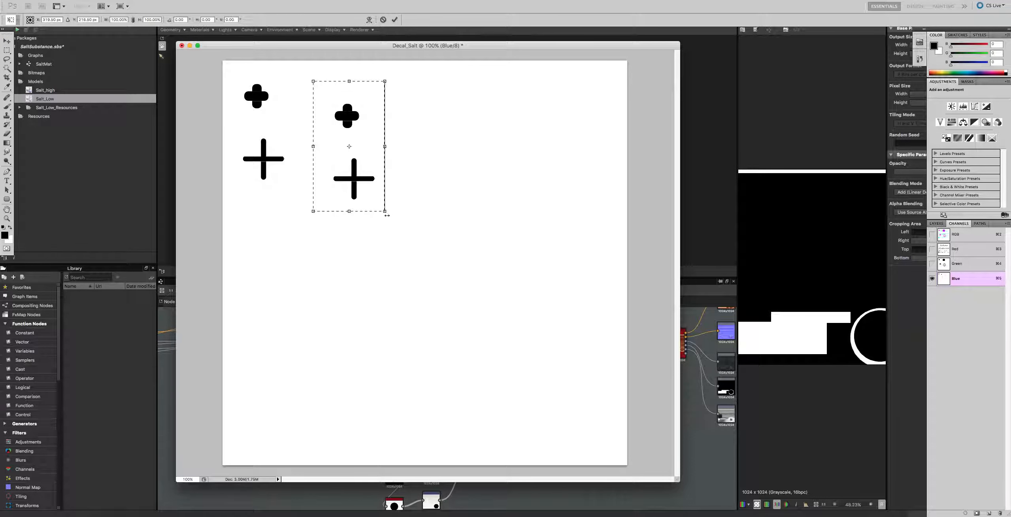
left_click_drag(380, 218, 572, 334)
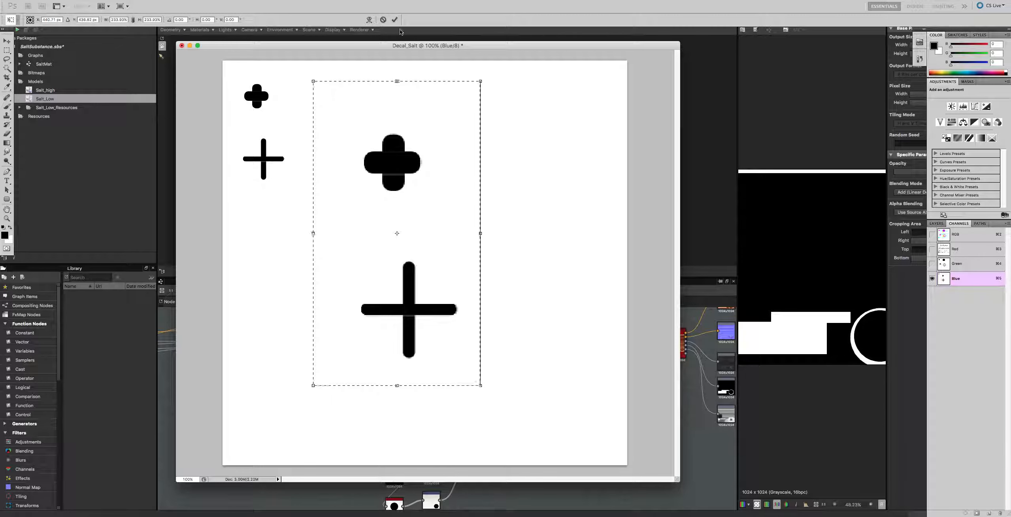
mouse_move(402, 160)
left_mouse_down()
mouse_move(377, 126)
mouse_move(401, 152)
left_mouse_up()
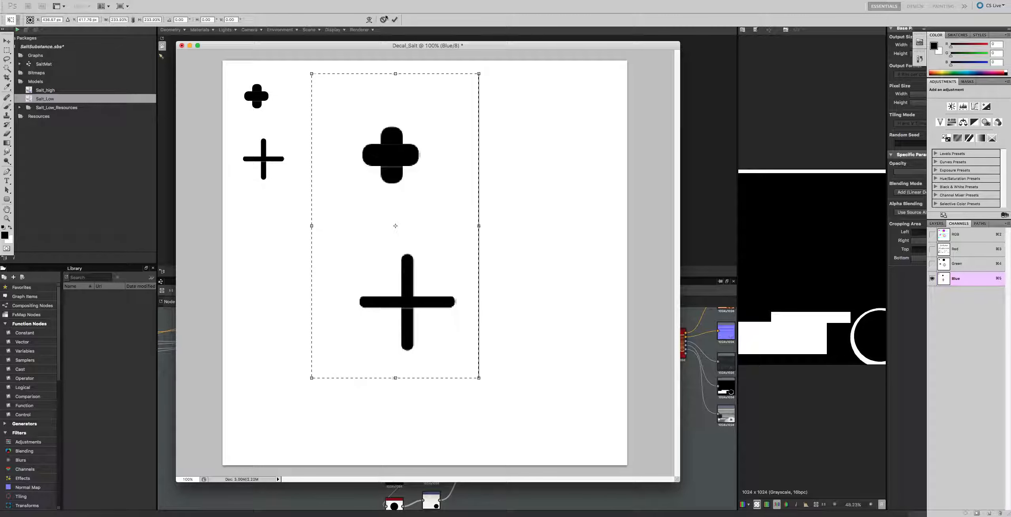
key("Return")
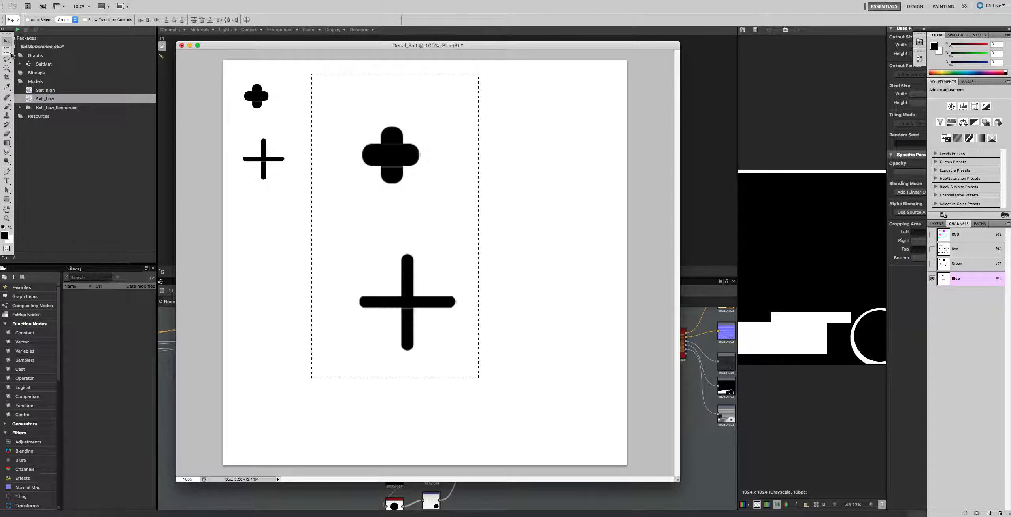
Step: Select only the enlarged plus sign with the Magic Wand and move it to the upper-right area of the canvas
left_click(8, 68)
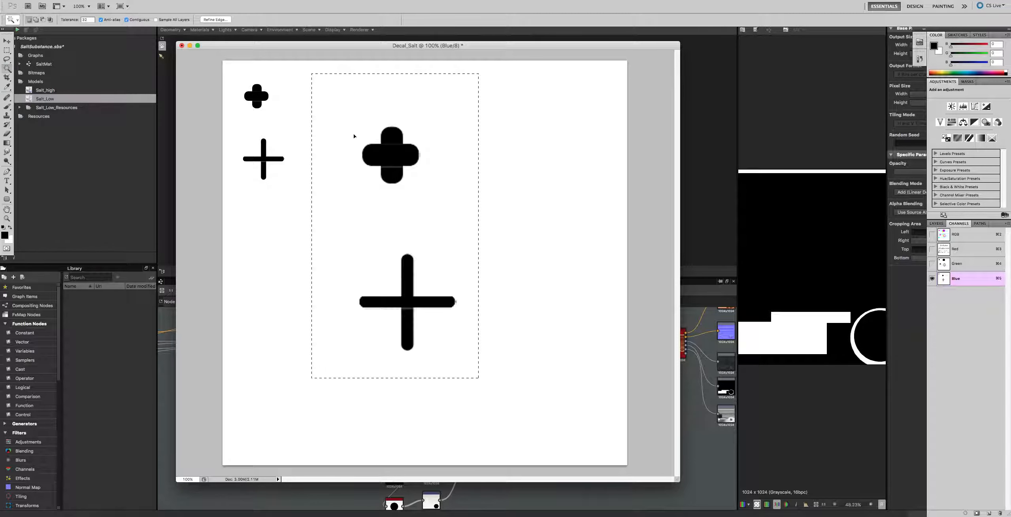
left_click(393, 155)
left_click(394, 155)
left_click(7, 41)
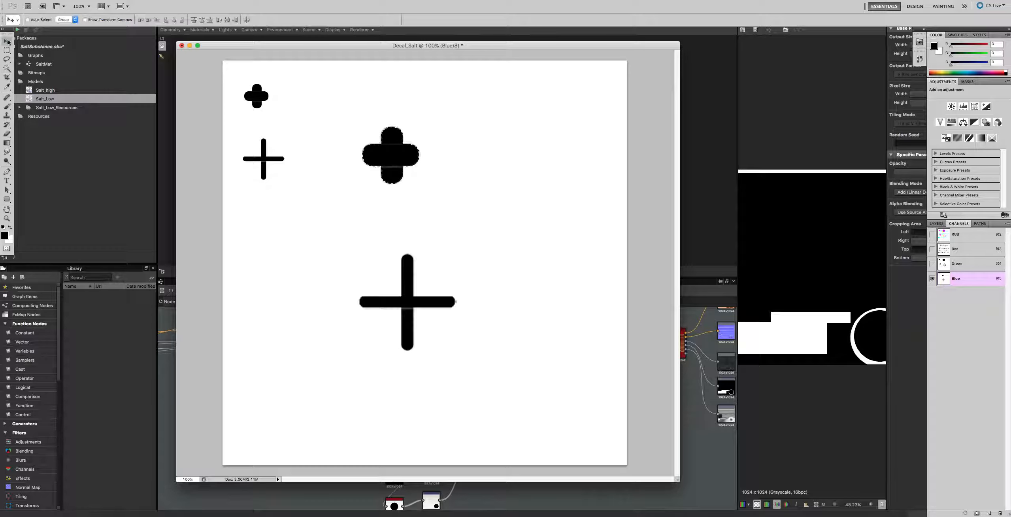
left_click_drag(398, 148, 518, 106)
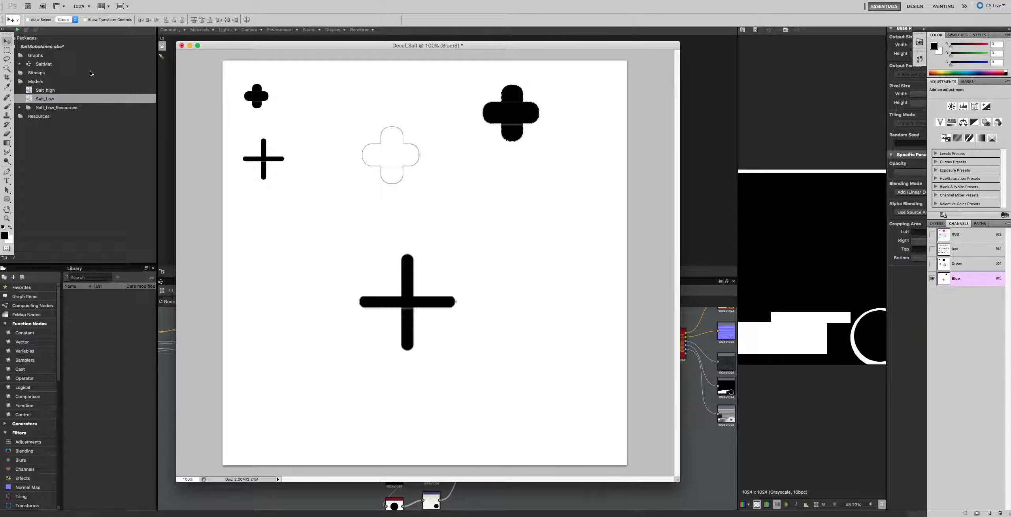
Step: Select the enlarged thin cross with the Magic Wand and move it right, below the large plus sign
left_click(7, 68)
left_click(418, 303)
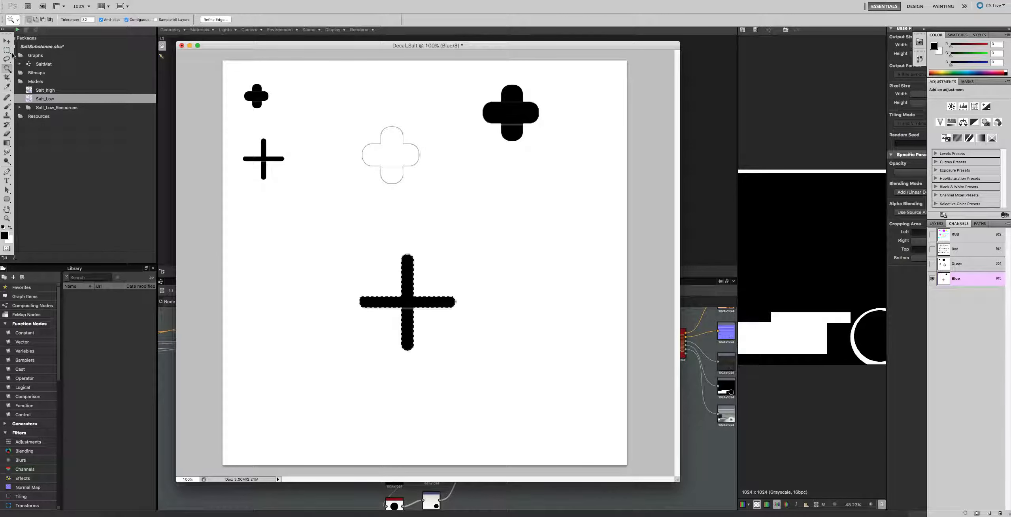
key("v")
left_click_drag(403, 303, 497, 278)
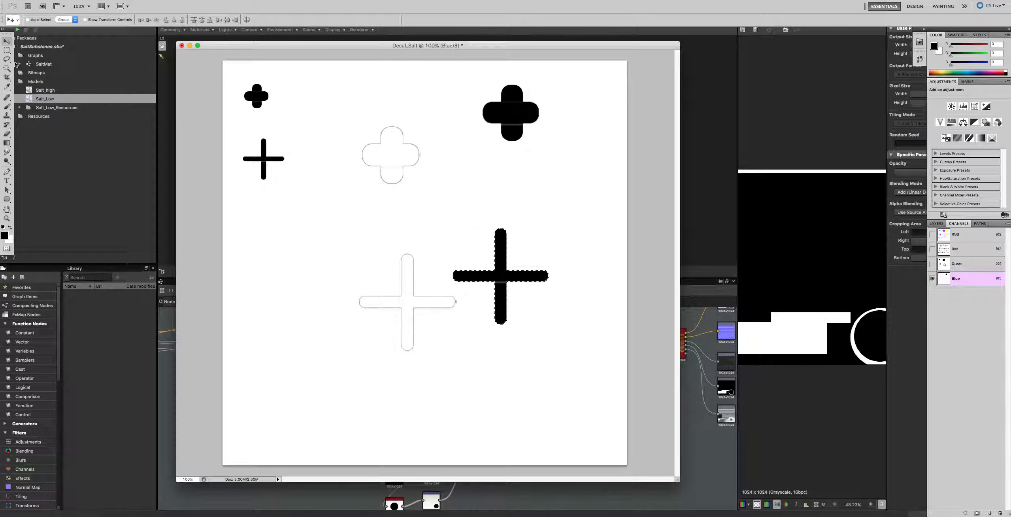
Step: Deselect and erase the leftover outlines of both moved shapes using an enlarged Eraser brush
left_click(6, 134)
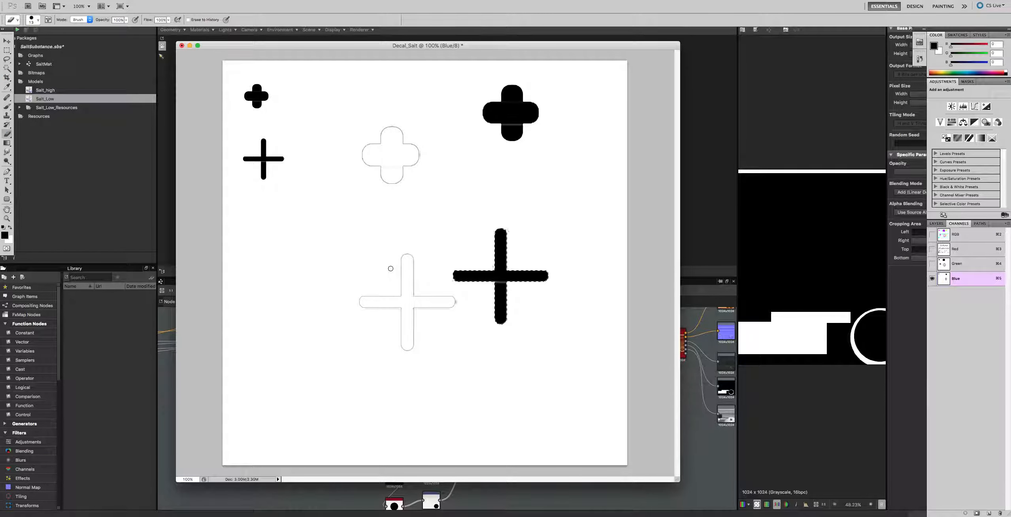
key("super+d")
left_click_drag(382, 181, 403, 183)
key("bracketright")
key("bracketright")
key("bracketright")
mouse_move(385, 113)
left_mouse_down()
mouse_move(426, 124)
mouse_move(354, 151)
mouse_move(437, 343)
mouse_move(449, 297)
mouse_move(408, 280)
mouse_move(358, 318)
mouse_move(422, 348)
left_mouse_up()
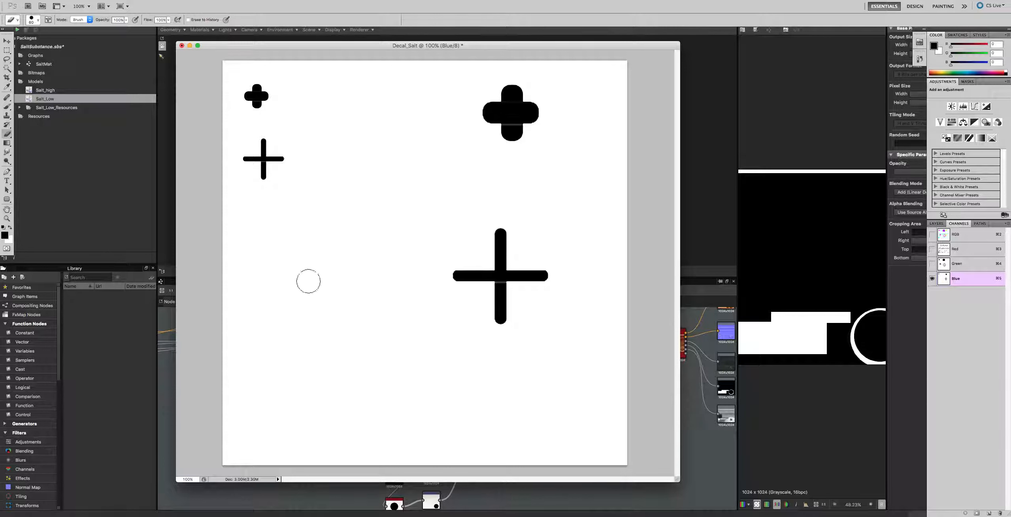
Step: Select the small plus sign and small thin cross with a marquee, move them right and down, and deselect
key("m")
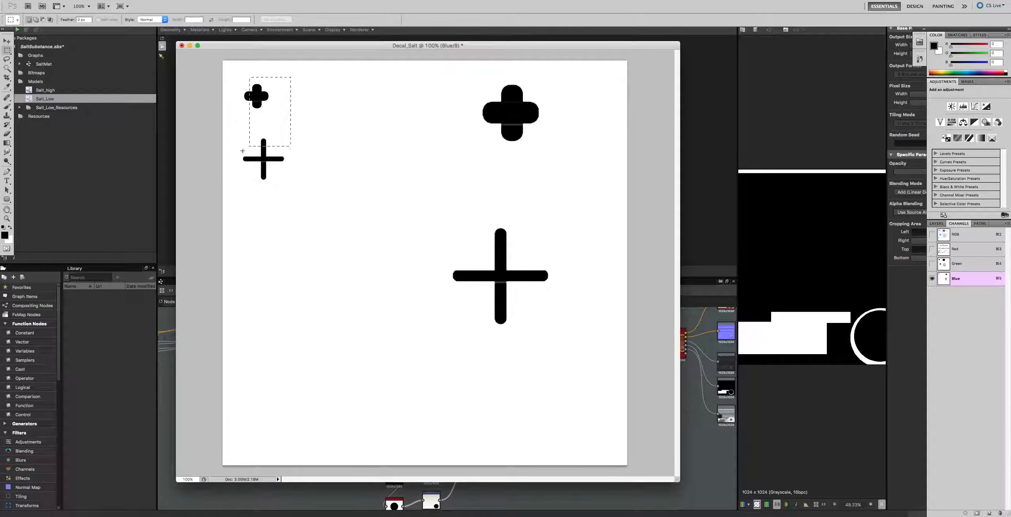
left_click_drag(242, 151, 223, 201)
left_click(7, 41)
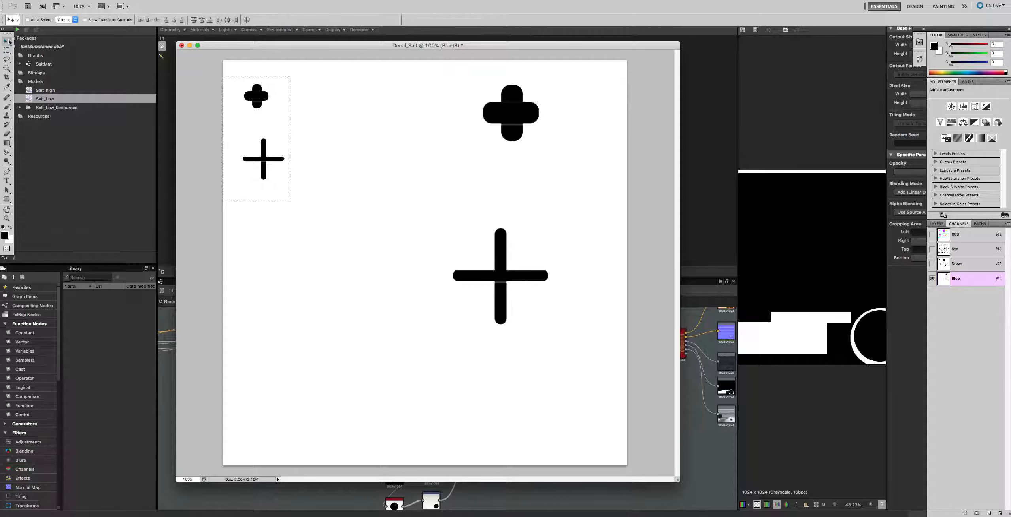
left_click_drag(249, 97, 352, 145)
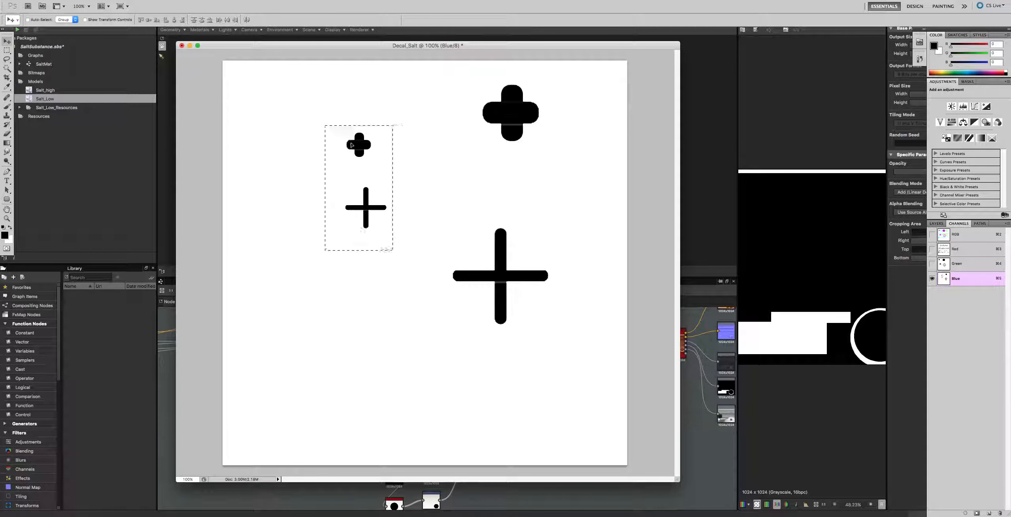
key("super+d")
Step: Start a text line with the Type tool in the empty area below and left of the small thin cross
left_click_drag(391, 45, 509, 42)
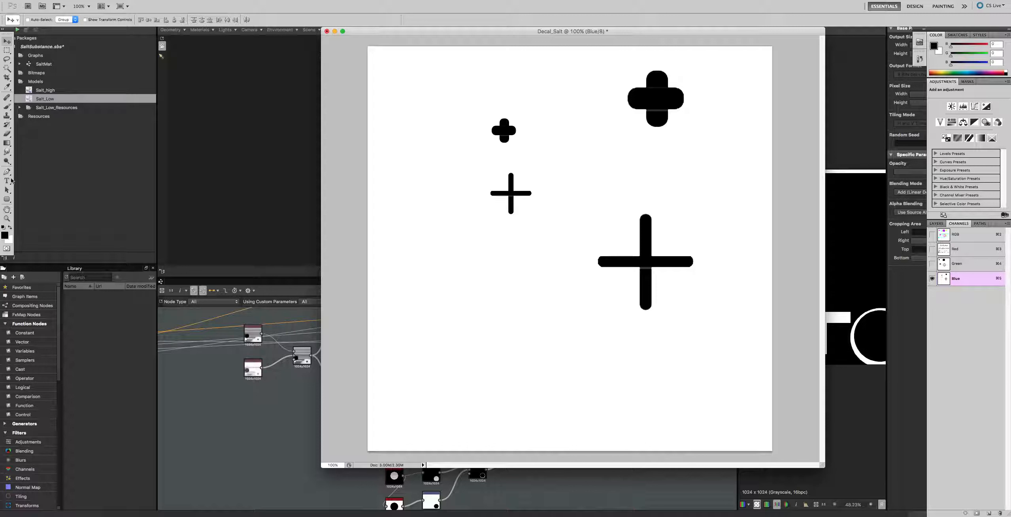
left_click(9, 181)
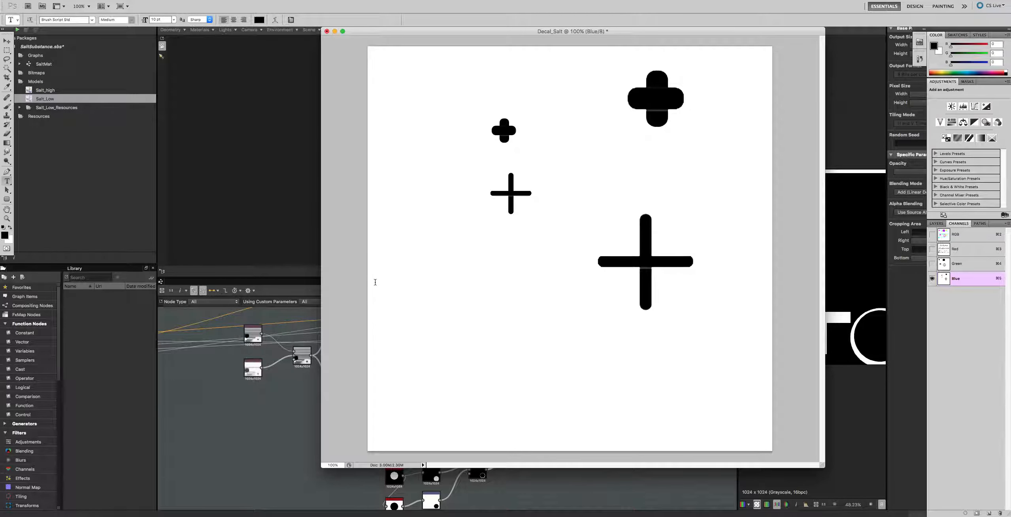
left_click(408, 272)
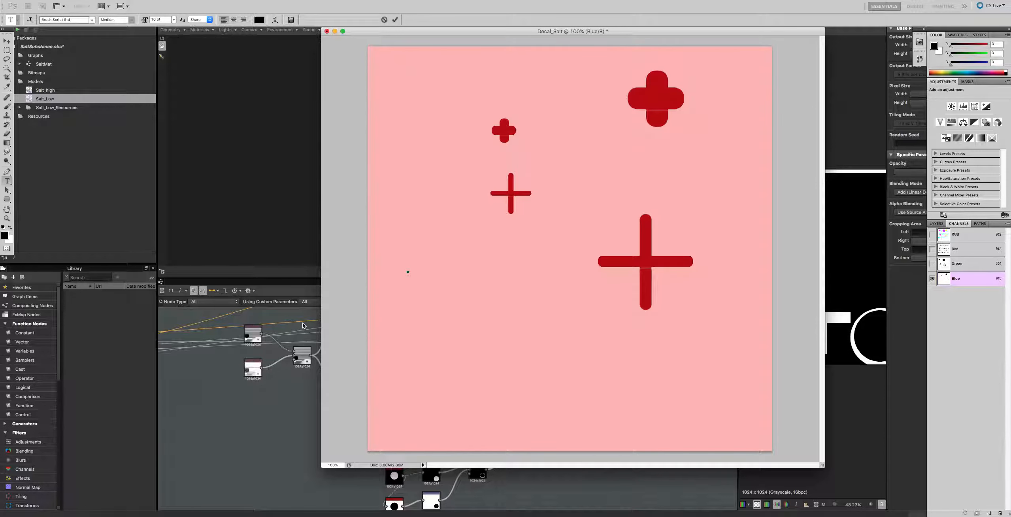
type("Sa")
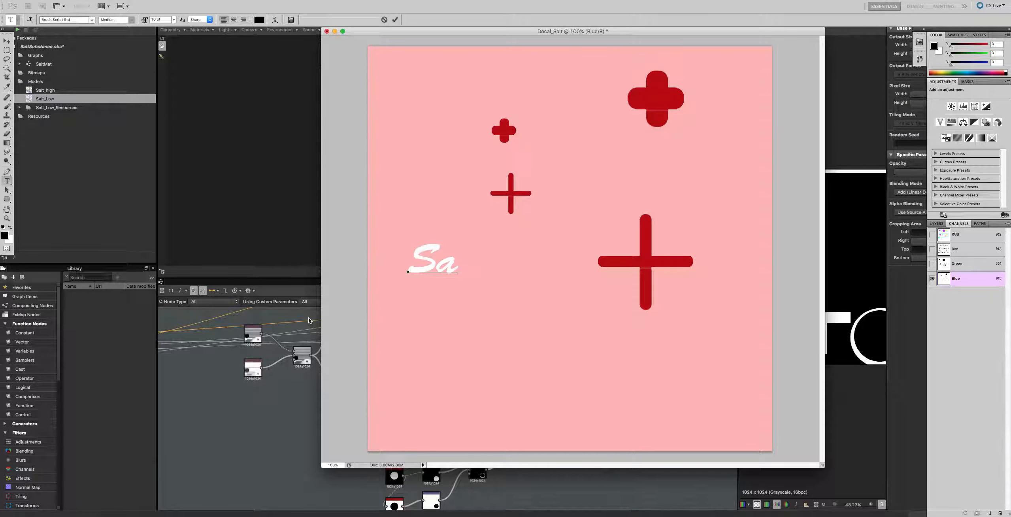
key("BackSpace")
key("BackSpace")
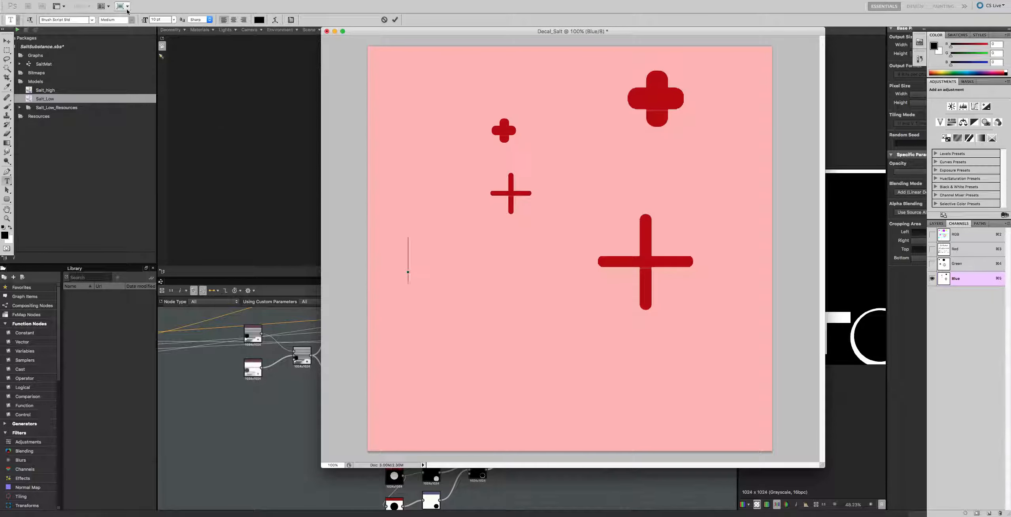
Step: Set the font of the text line to Sathu
left_click(91, 19)
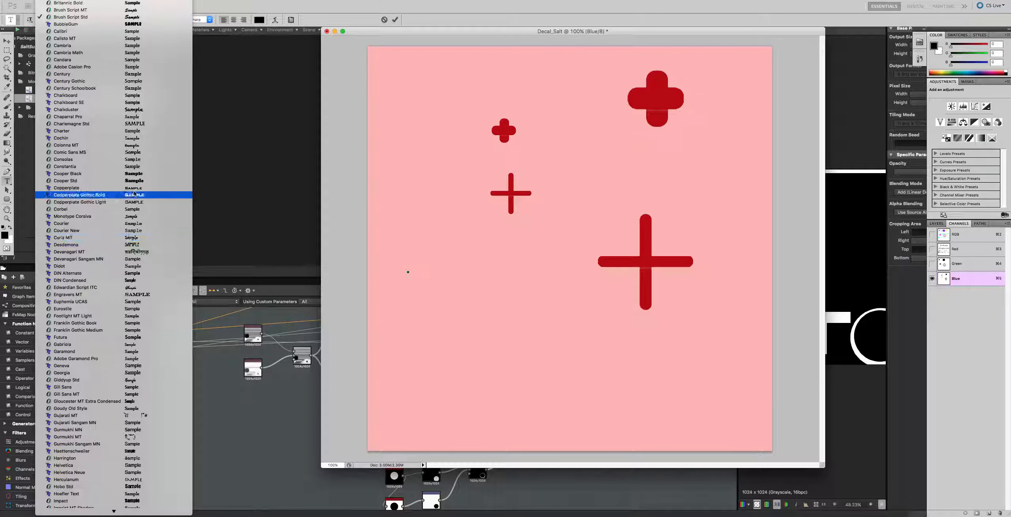
left_click(466, 258)
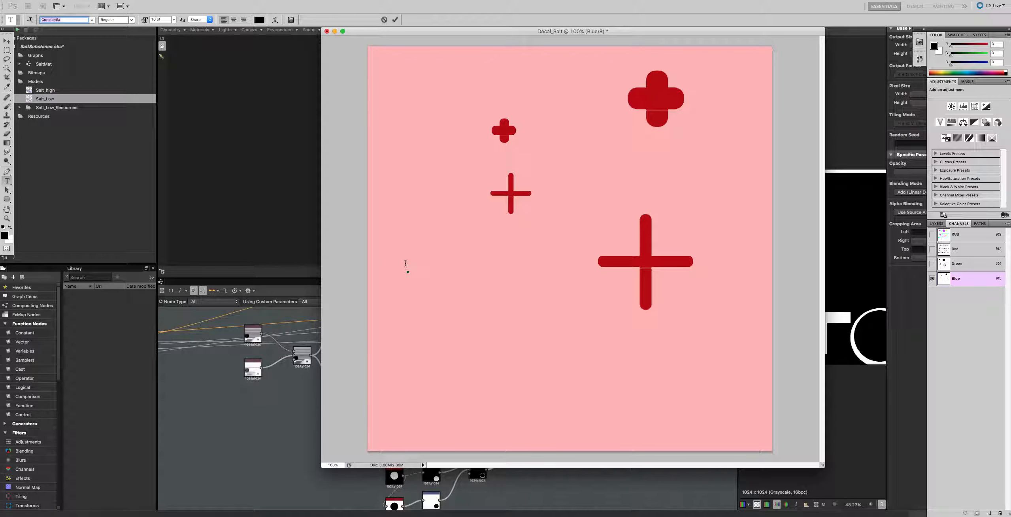
type("Sathu")
key("Return")
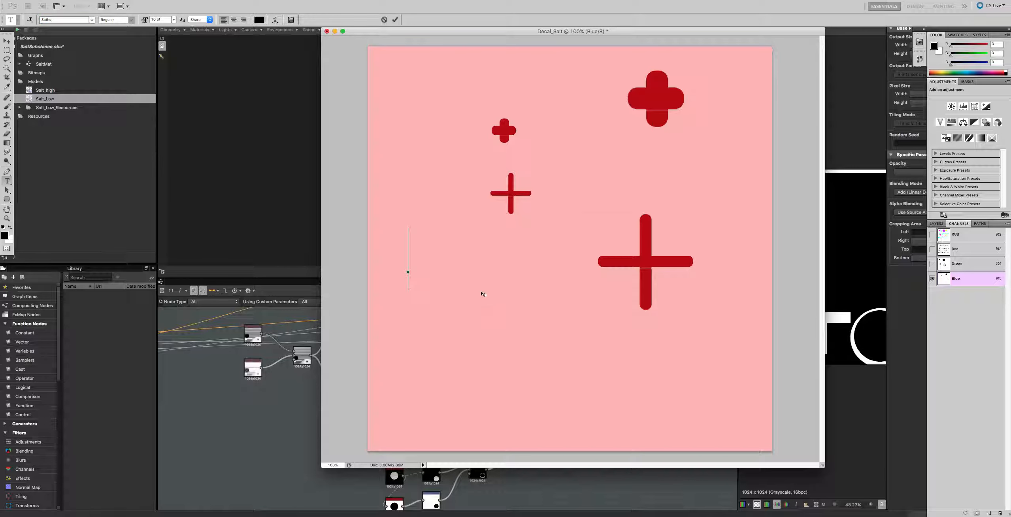
Step: Enter the text "Salt" and move the word slightly down
type("Sal")
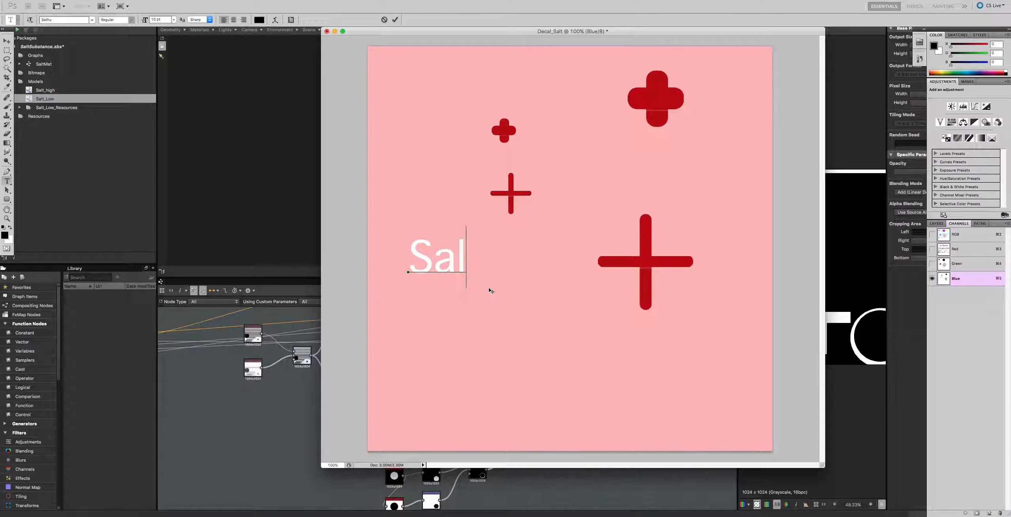
type("t")
left_click(7, 41)
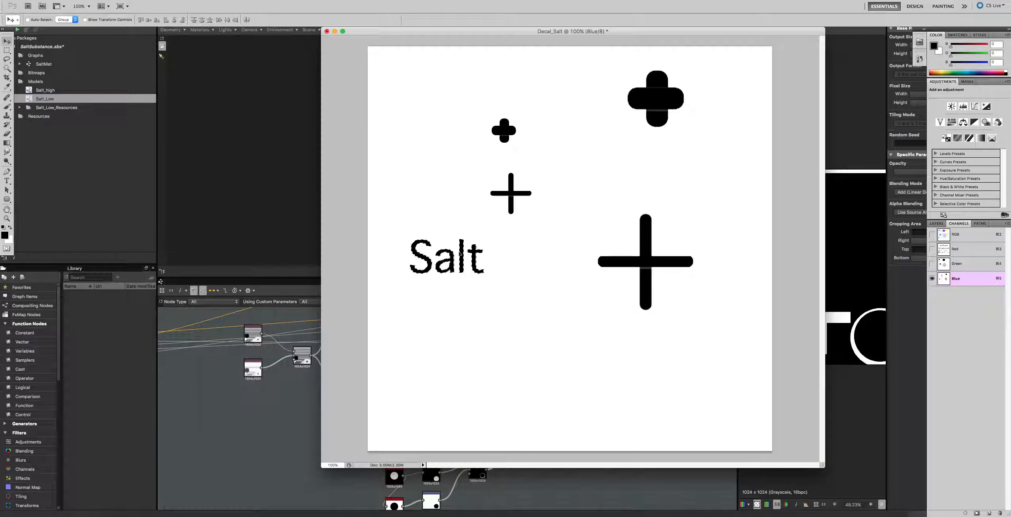
left_click_drag(389, 266, 391, 284)
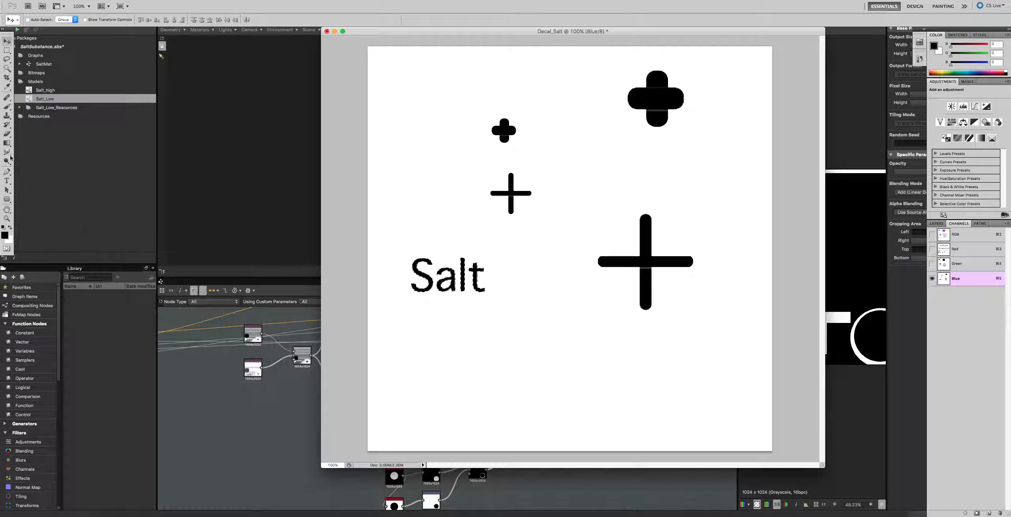
Step: Add the text "Pepper" below "Salt" and move it left and slightly down to centre it under that word
left_click(7, 181)
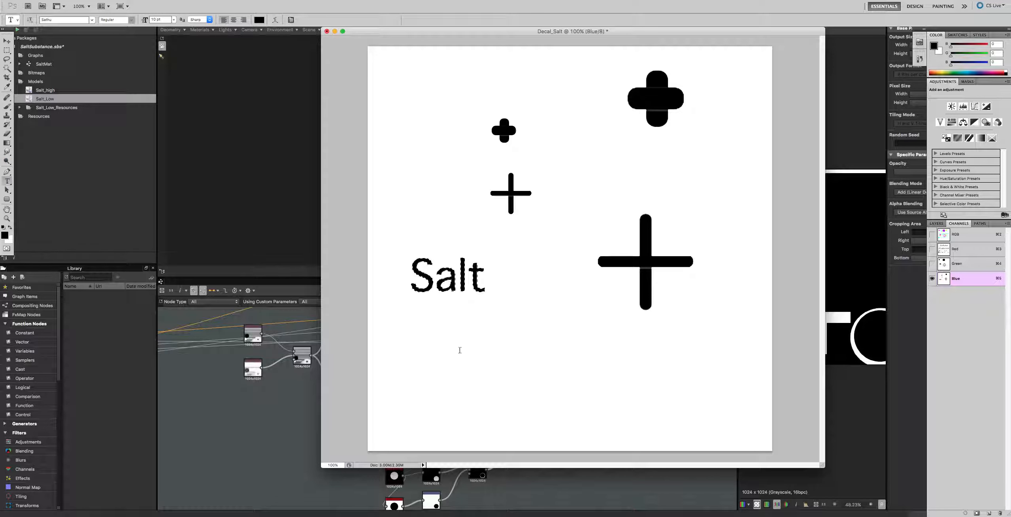
left_click(423, 342)
type("Pepper")
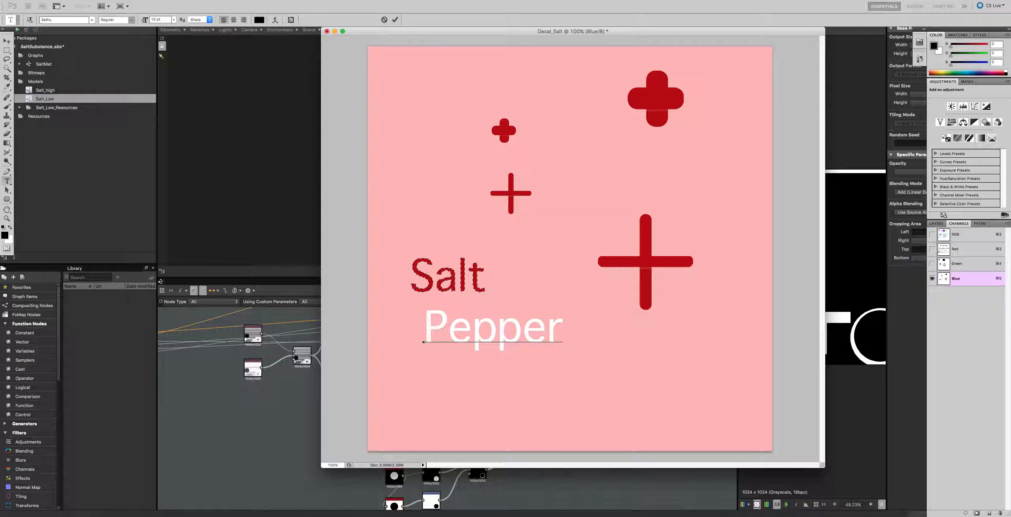
left_click(395, 19)
key("v")
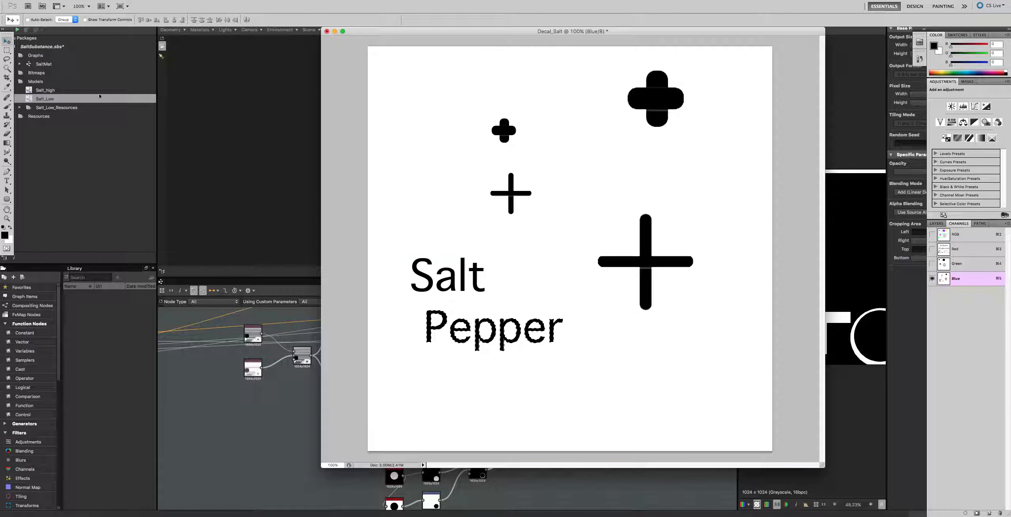
left_click_drag(487, 332, 459, 349)
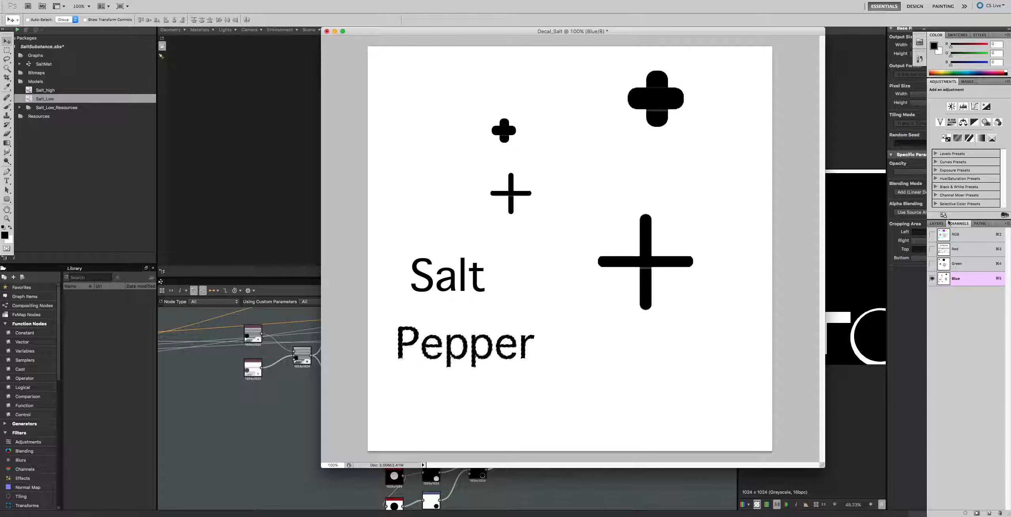
Step: Clear the selection around "Pepper" and review the composite image and its separate colour channels
left_click(950, 234)
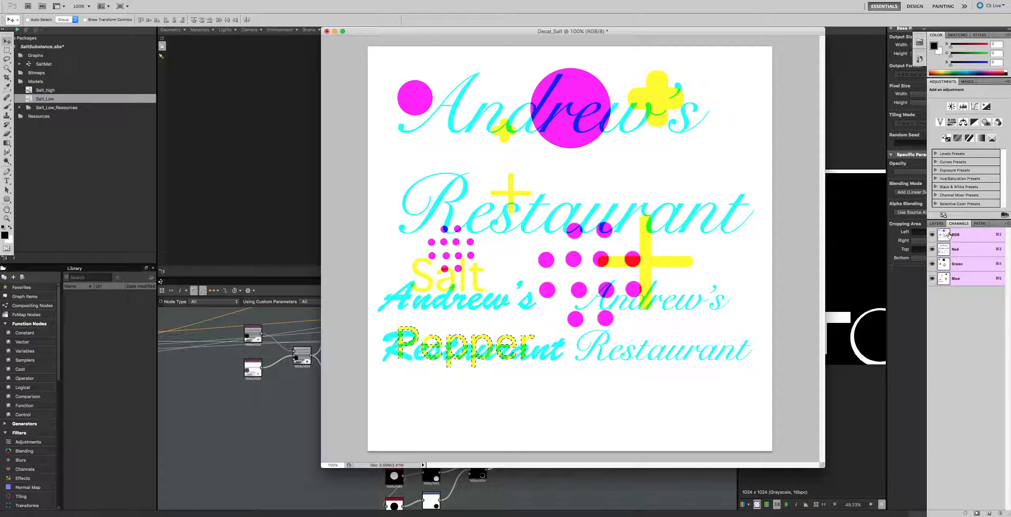
key("super+d")
left_click(936, 224)
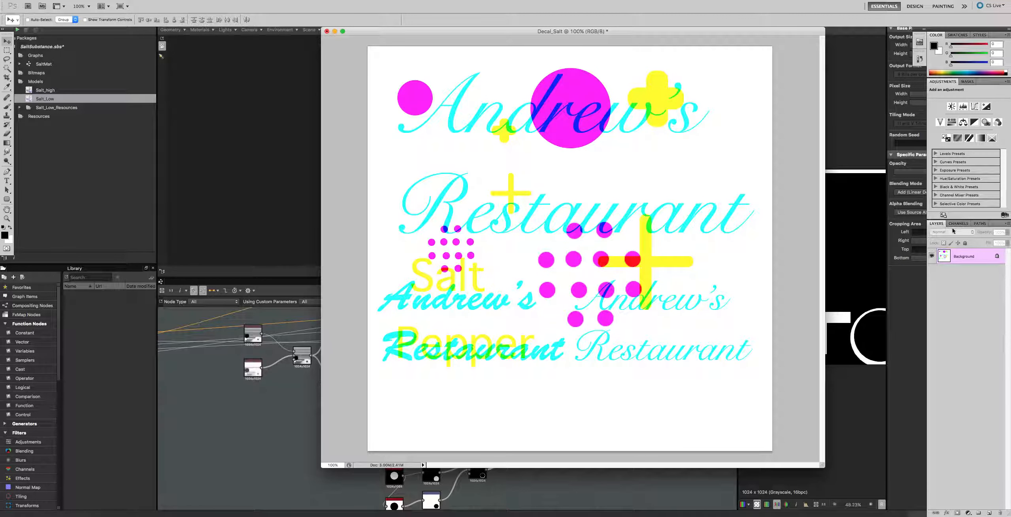
left_click(958, 223)
left_click(955, 249)
left_click(954, 278)
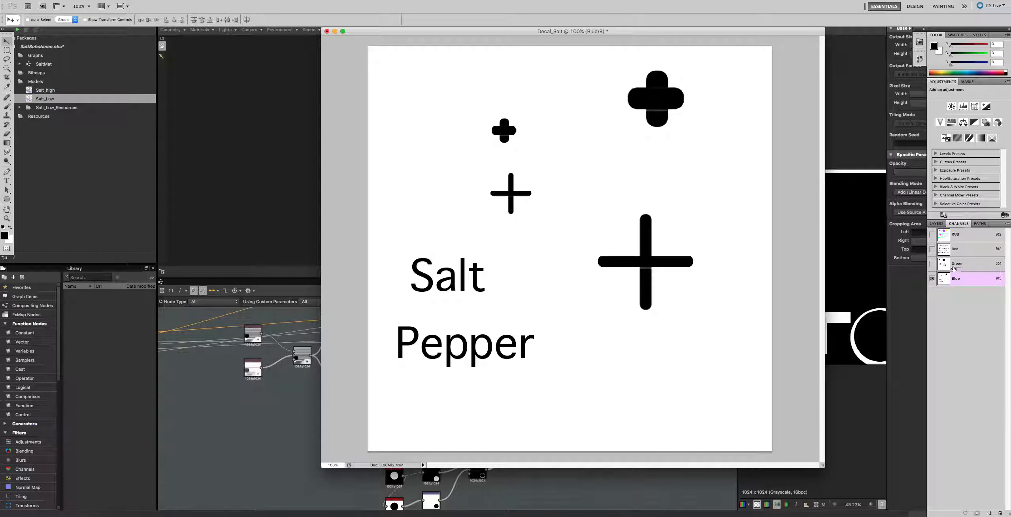
left_click(955, 263)
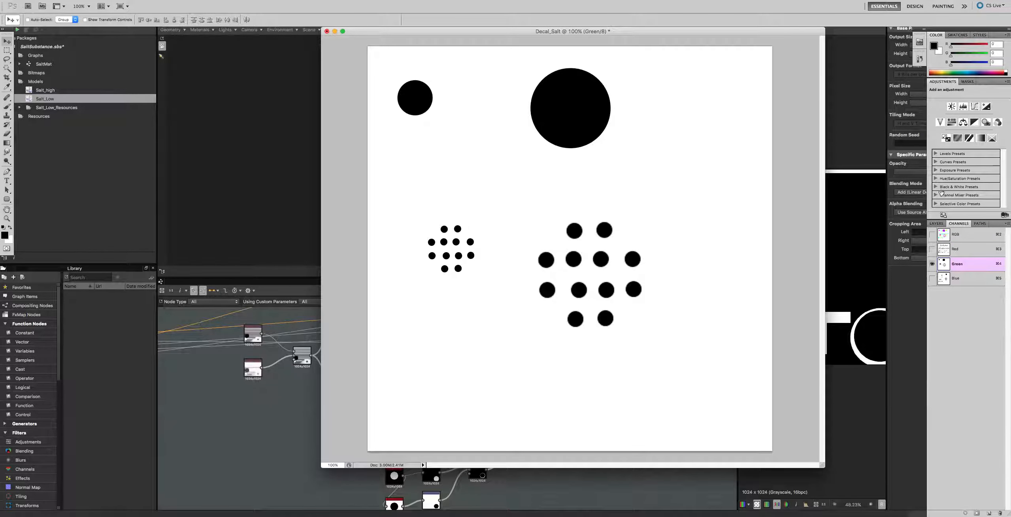
left_click(942, 223)
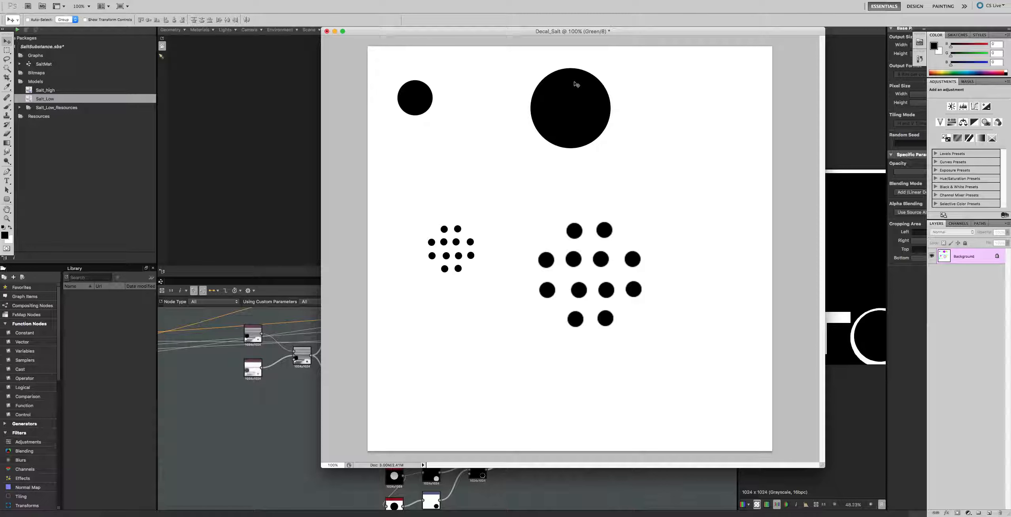
Step: Save the decal in PNG format as Decal_Salt.png in the images folder with no interlacing, and close the document
left_click(35, 0)
mouse_move(64, 0)
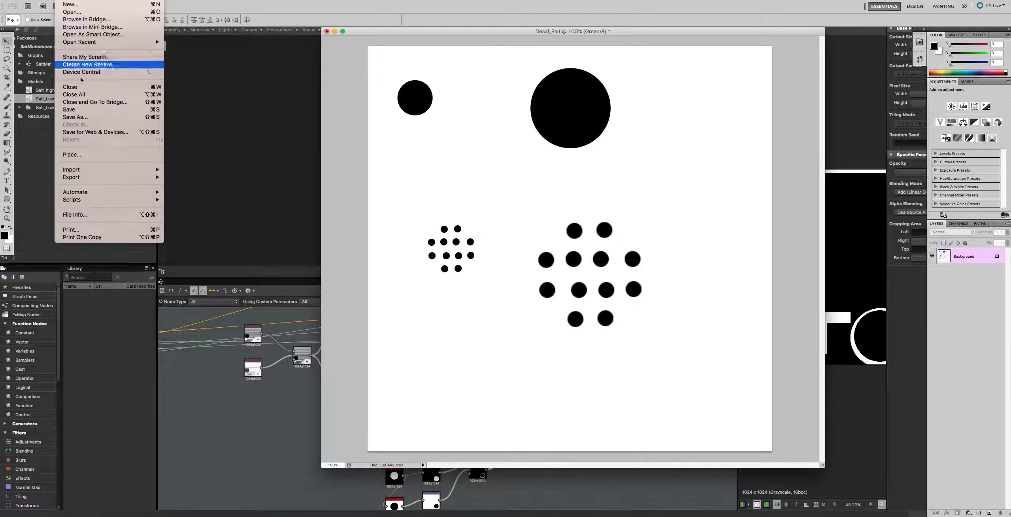
left_click(84, 116)
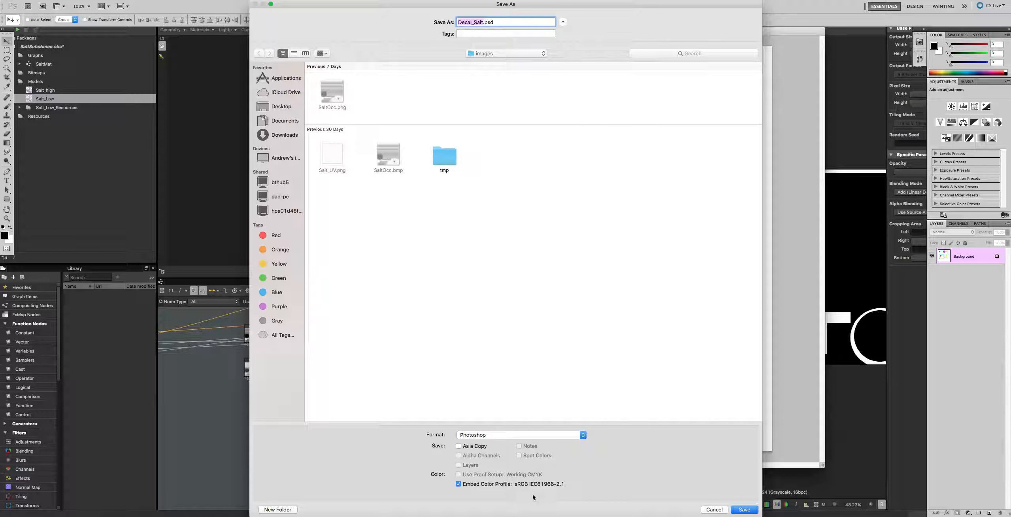
left_click(528, 433)
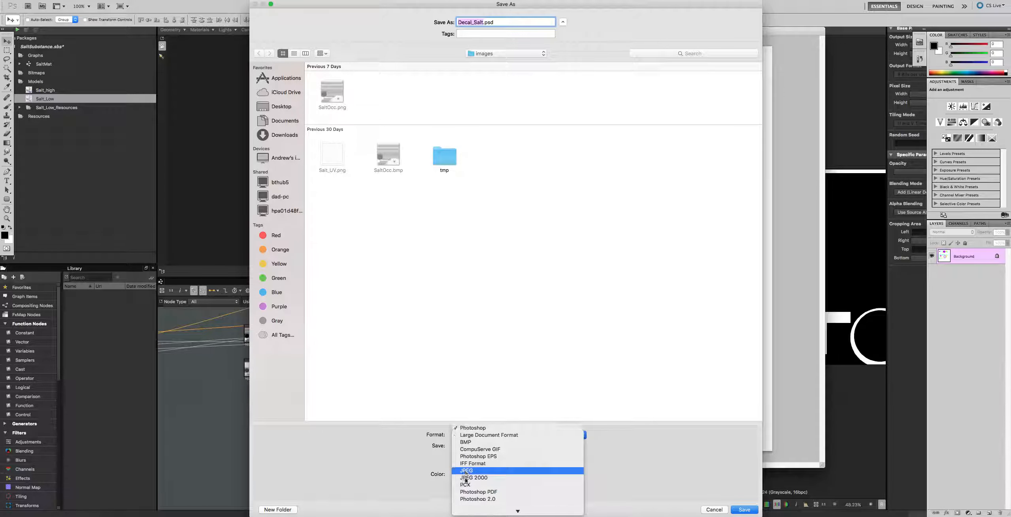
left_click(462, 478)
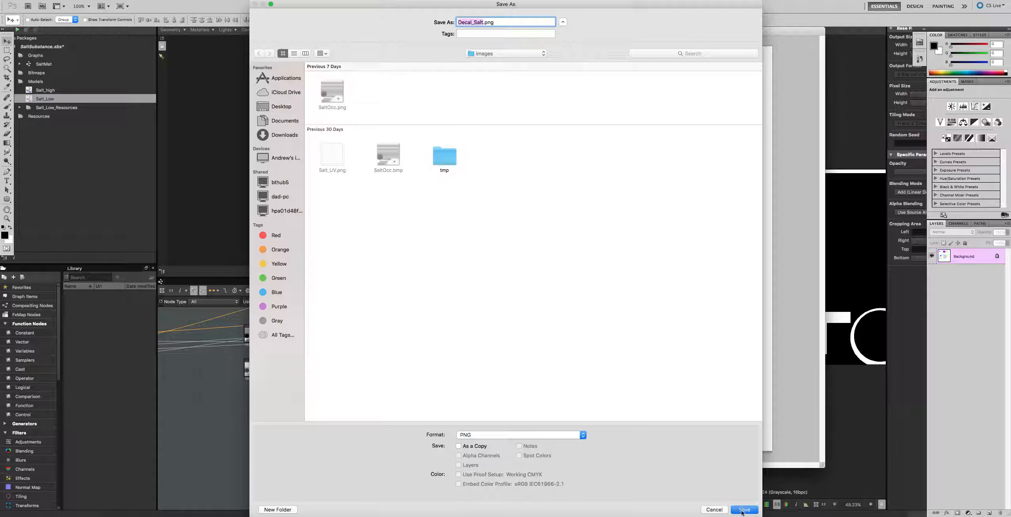
left_click(739, 509)
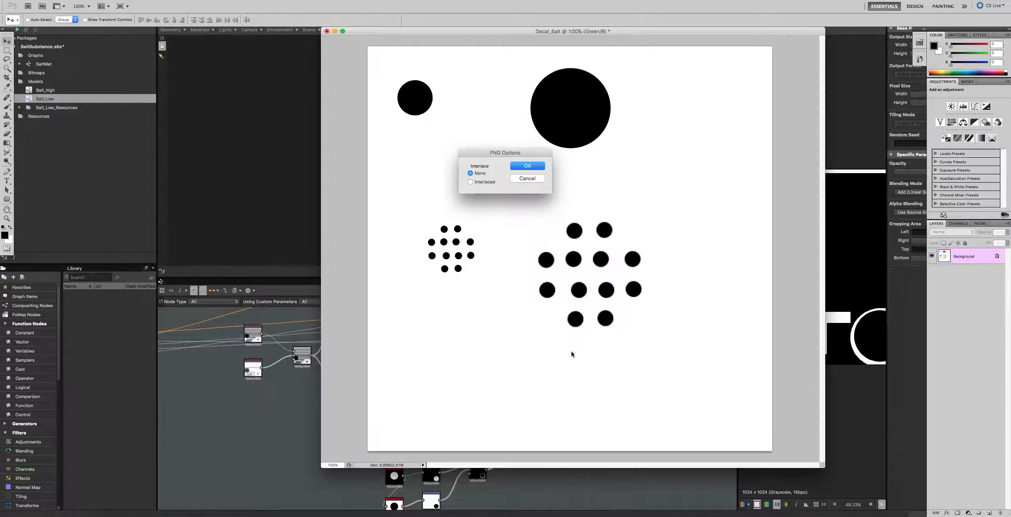
left_click(512, 164)
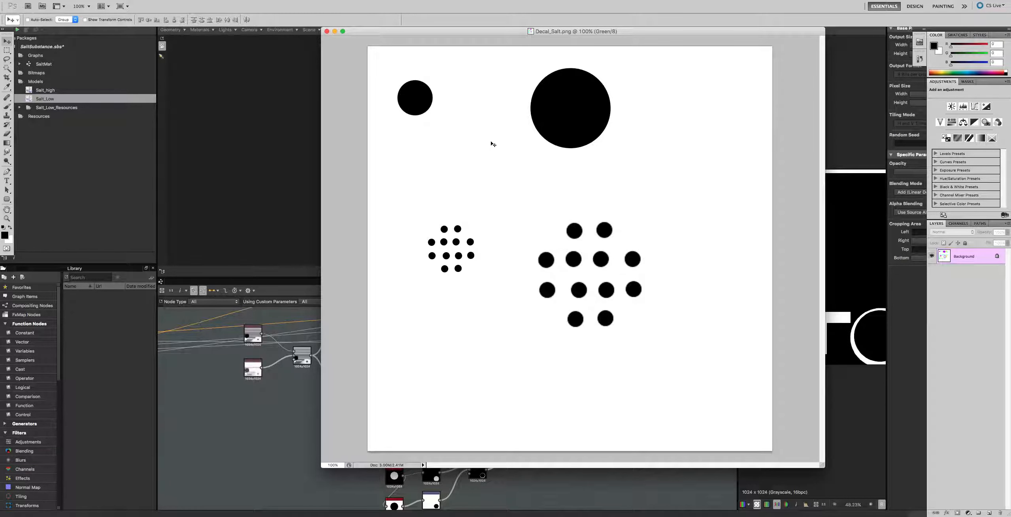
left_click(327, 31)
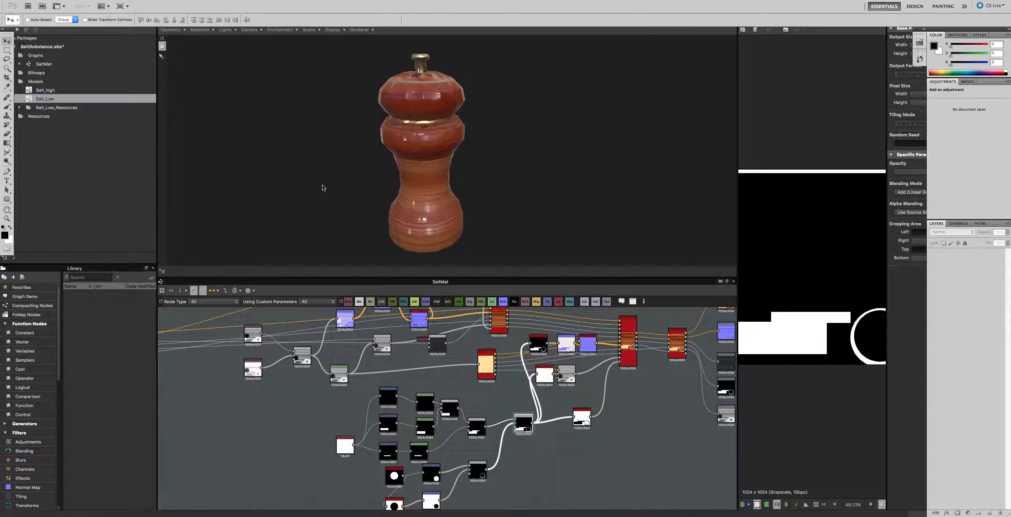
Step: Switch to Substance Designer and link Decal_Salt.png as a bitmap in the package's Bitmaps folder
left_click(41, 74)
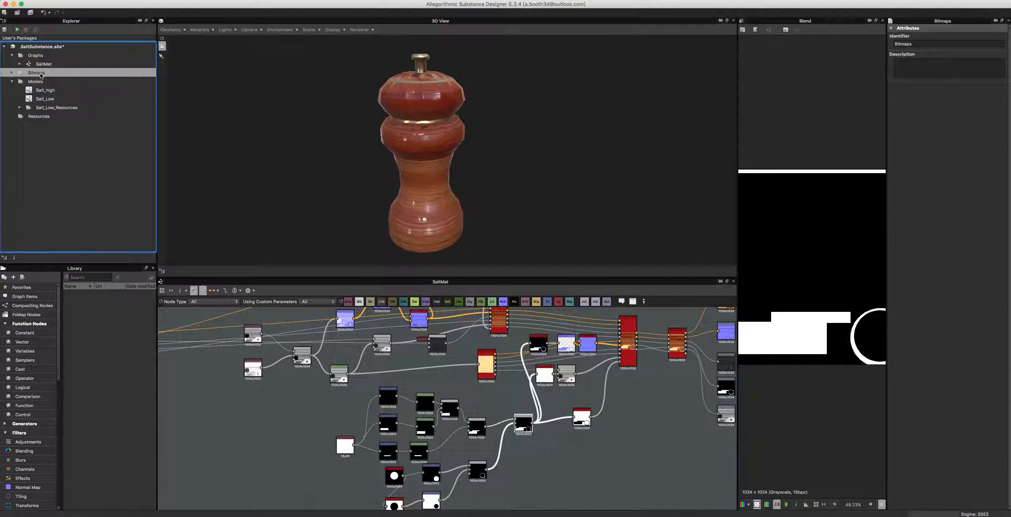
right_click(40, 74)
mouse_move(55, 101)
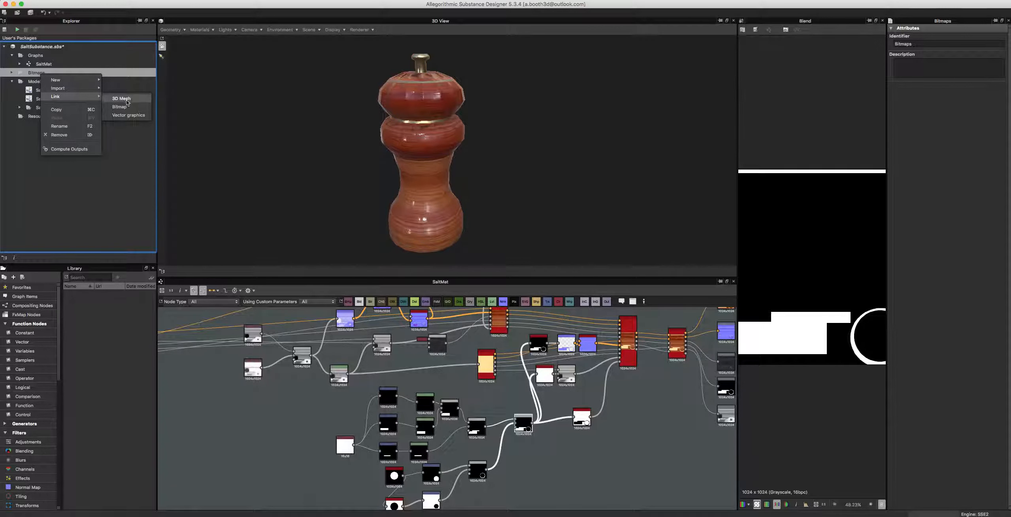
left_click(121, 107)
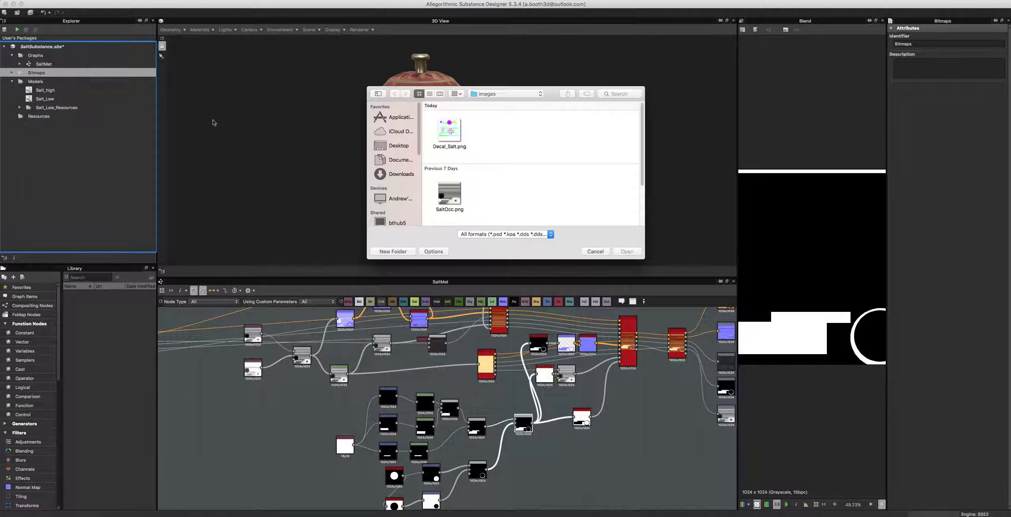
left_click(453, 133)
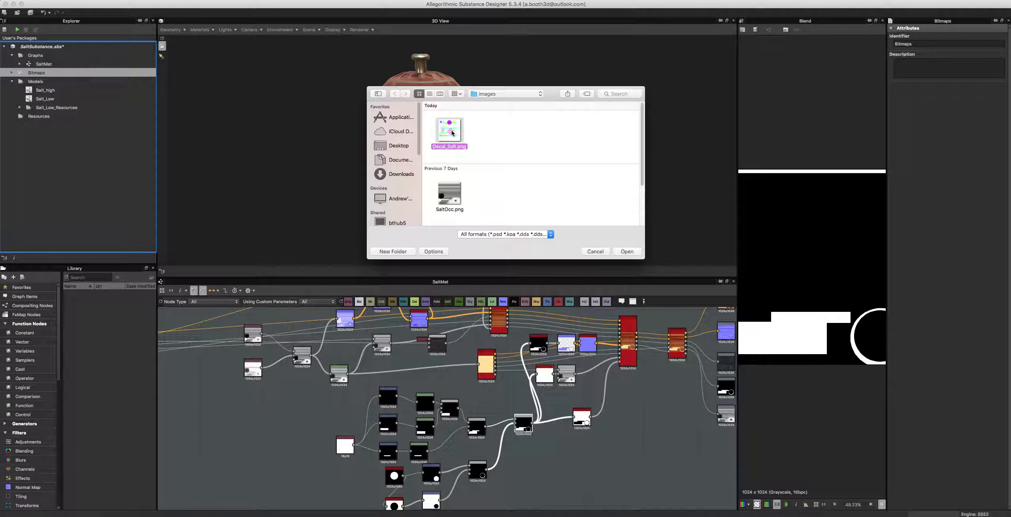
left_click(628, 252)
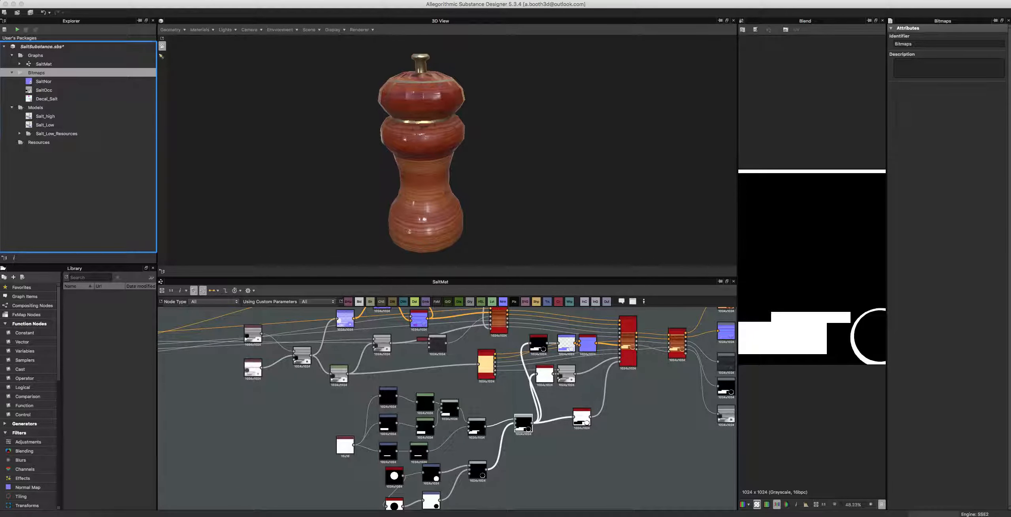
Step: Add the Decal_Salt bitmap to the SaltMat graph as a node in the empty area below the mask blend nodes
left_click_drag(45, 97, 536, 473)
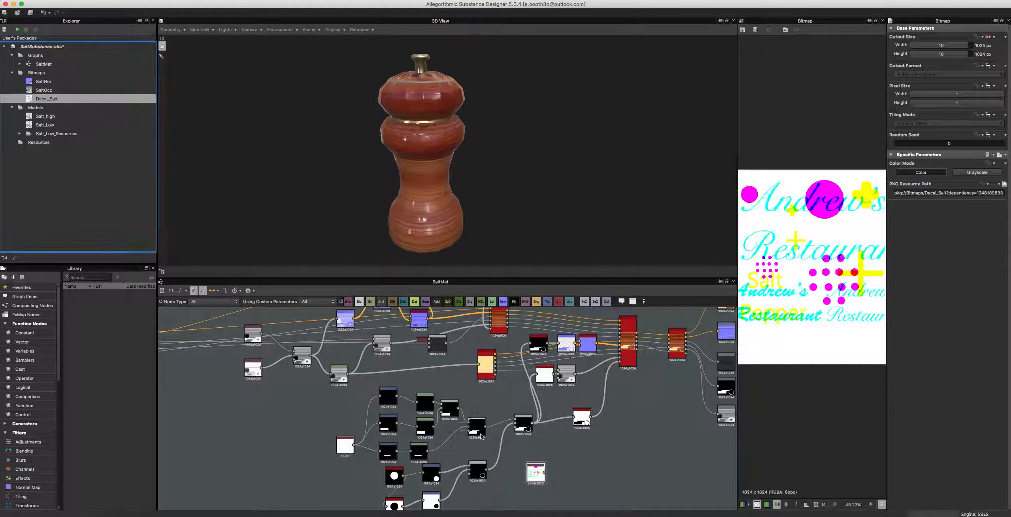
scroll(480, 434, "up", 2)
middle_click_drag(554, 395, 476, 306)
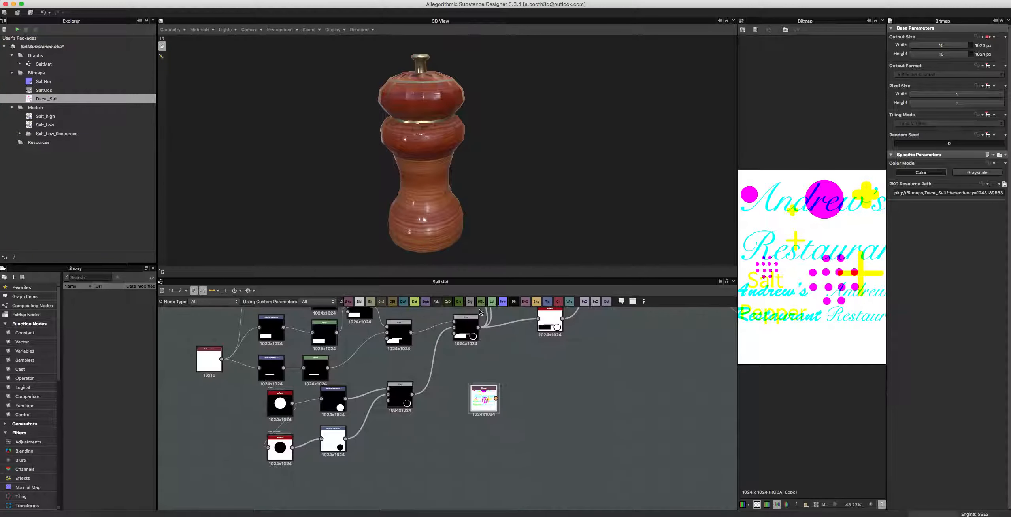
Step: Move the Decal_Salt bitmap node into the free space below the mask nodes
middle_click_drag(467, 437, 444, 394)
left_click_drag(459, 363, 395, 425)
scroll(396, 424, "up", 2)
scroll(542, 395, "up", 3)
scroll(533, 396, "down", 2)
scroll(515, 397, "down", 2)
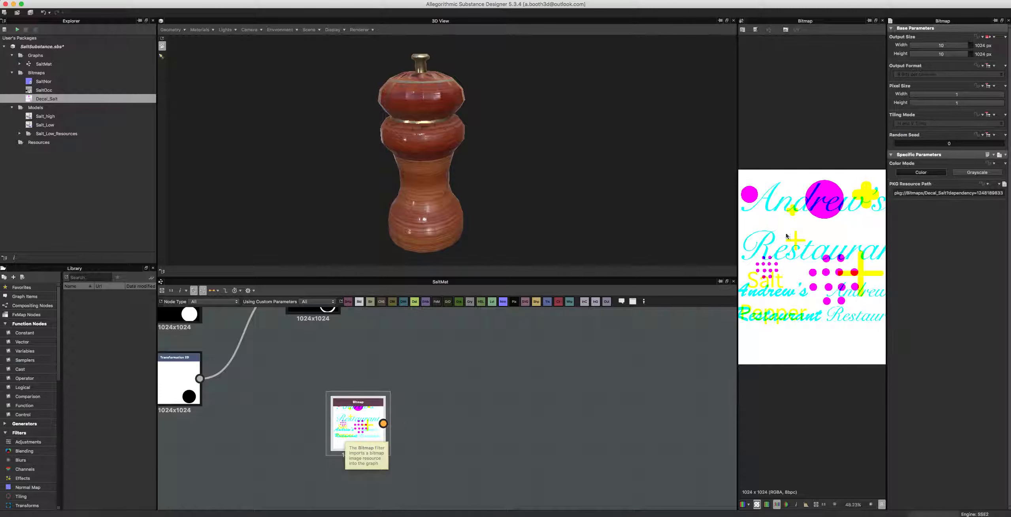
Step: Try Grayscale as the decal bitmap's color mode, and return it to Color
left_click(965, 173)
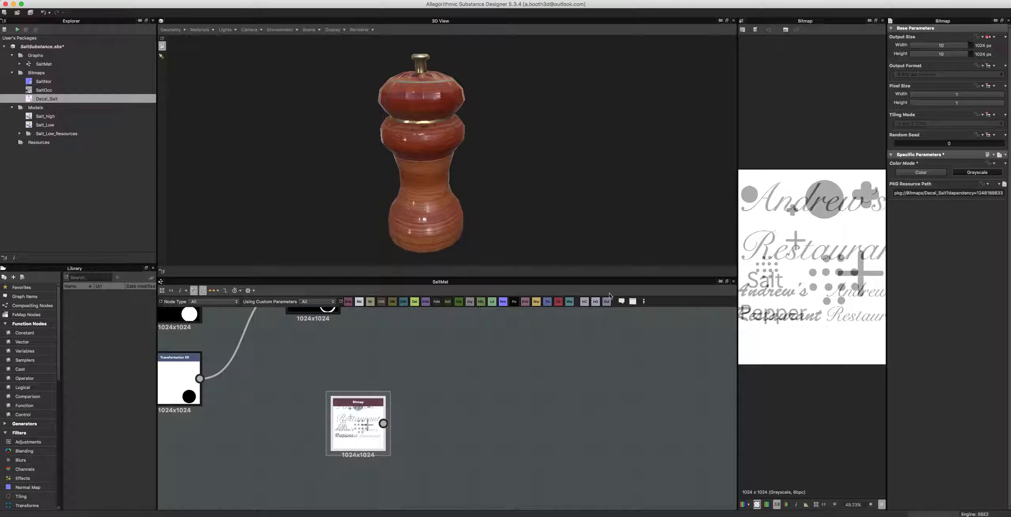
left_click(931, 173)
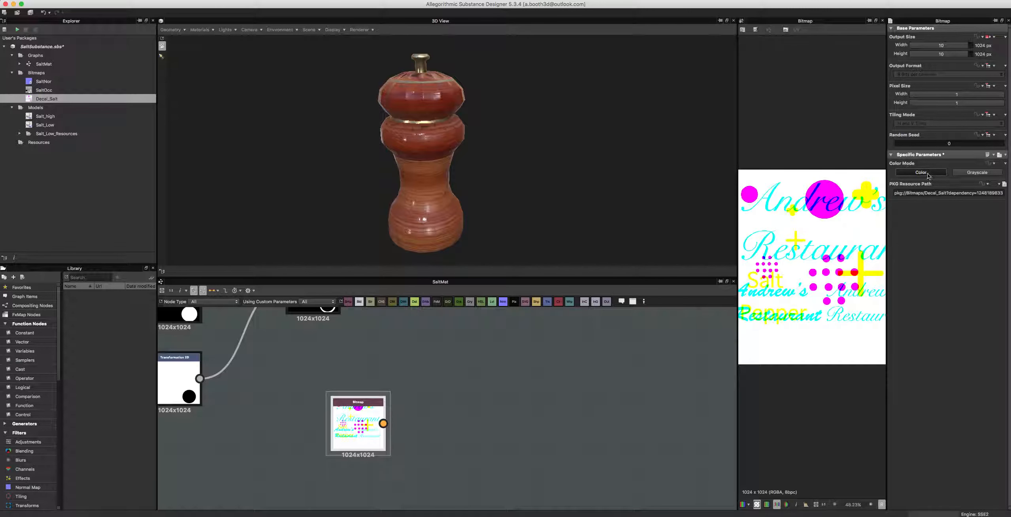
Step: Search the library for RGB, add an RGBA Split node beside the decal bitmap, and connect the bitmap to its input
left_click(92, 276)
type("ch")
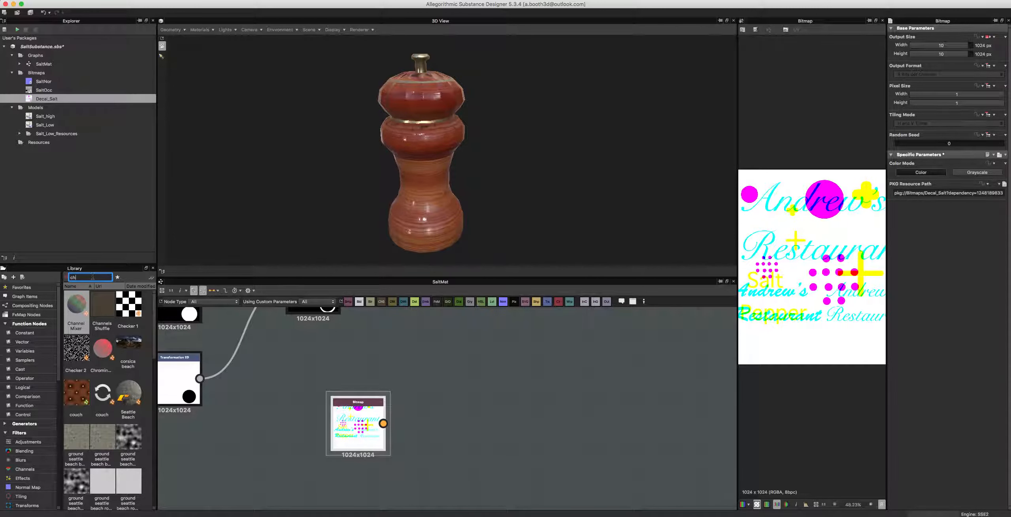
key("BackSpace")
key("BackSpace")
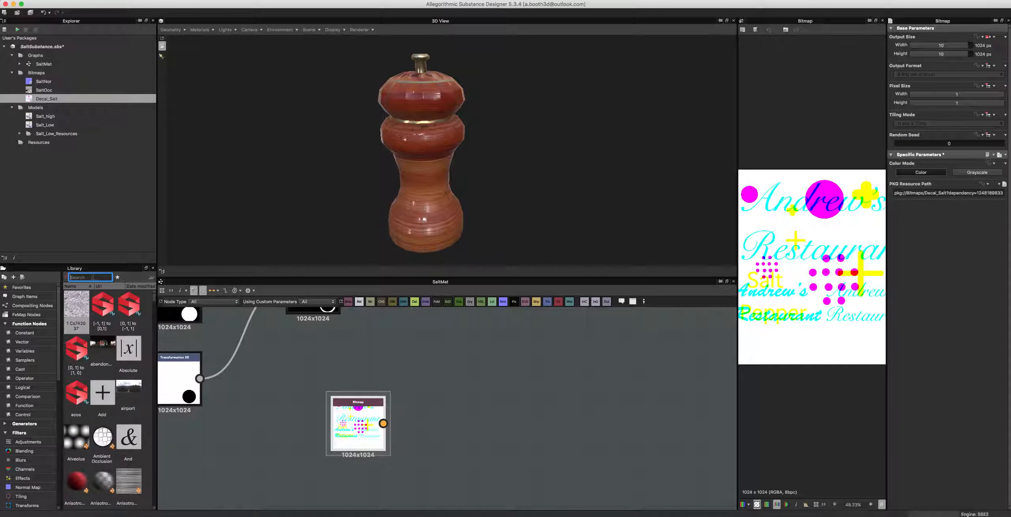
type("R")
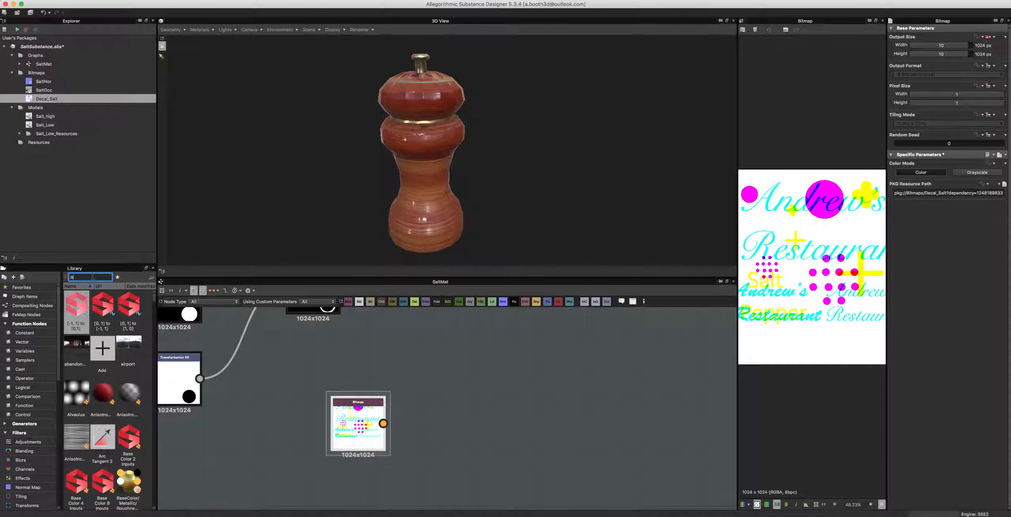
type("GB")
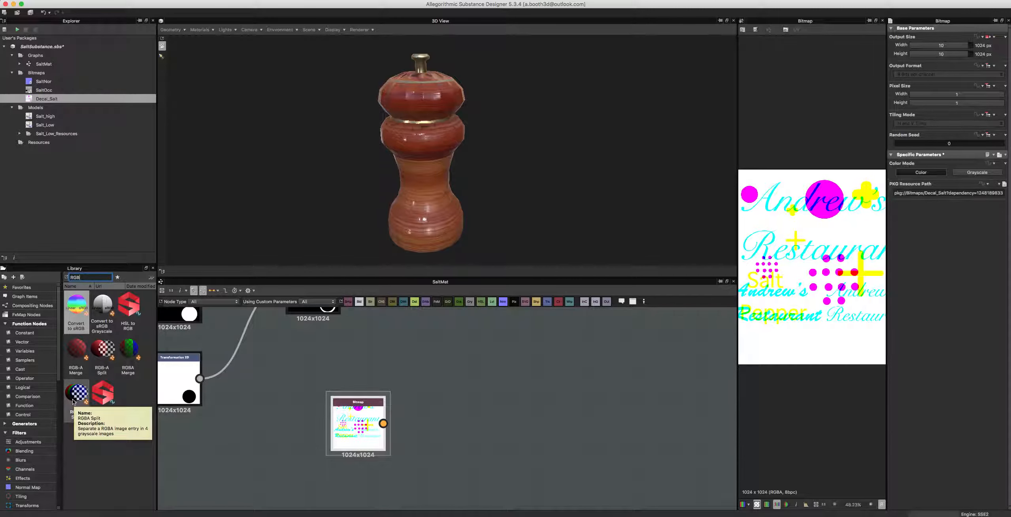
left_click_drag(73, 399, 472, 393)
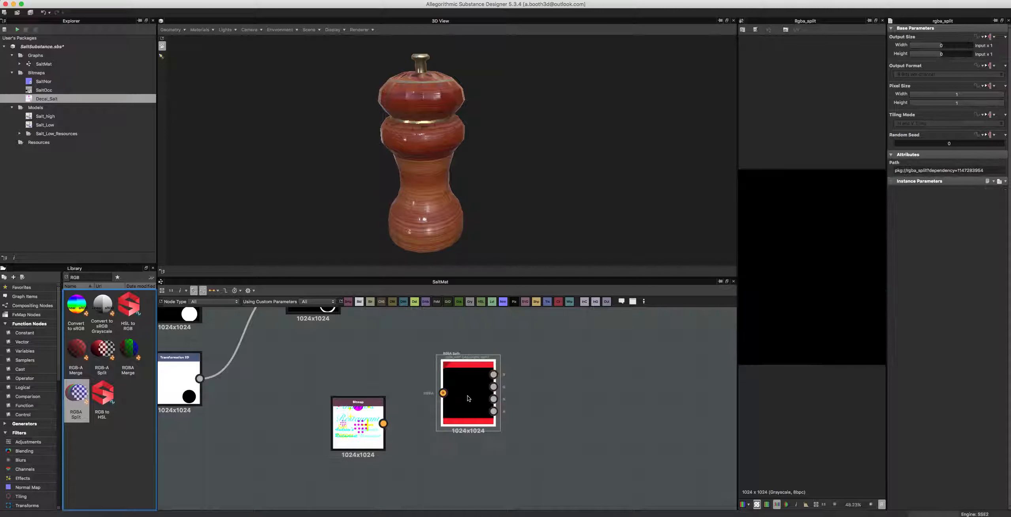
left_click_drag(387, 425, 422, 389)
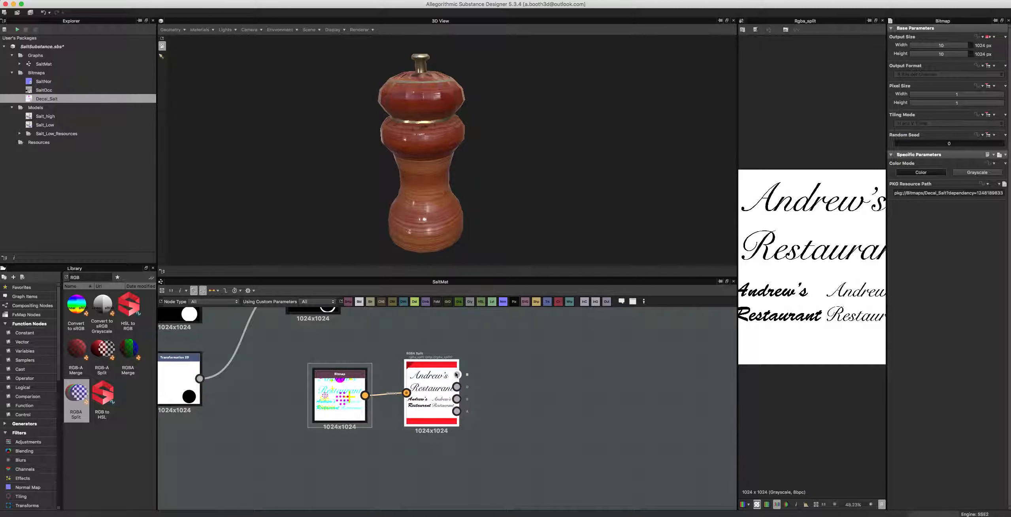
Step: Preview the RGBA Split node's separate channel outputs to examine which decal shapes each one holds
left_click(456, 375)
left_click(456, 387)
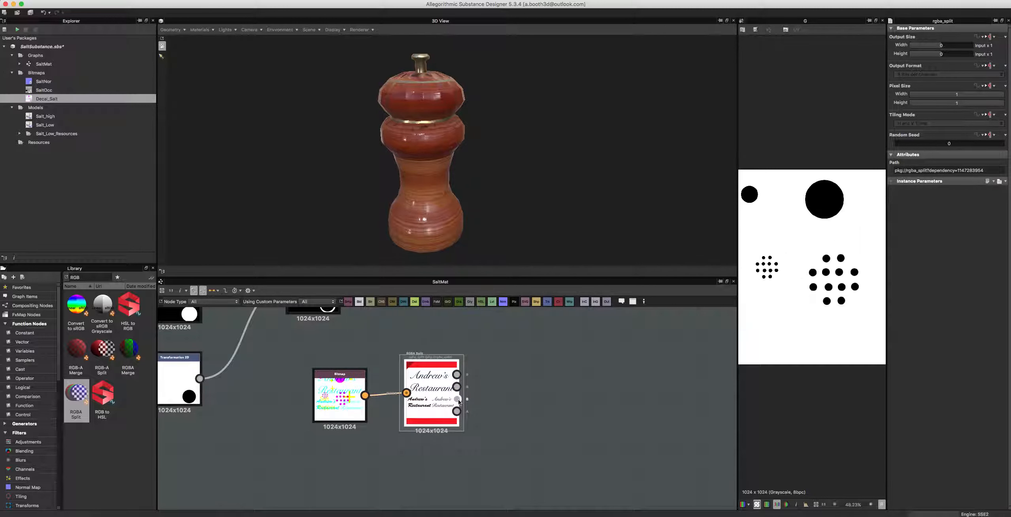
left_click(457, 399)
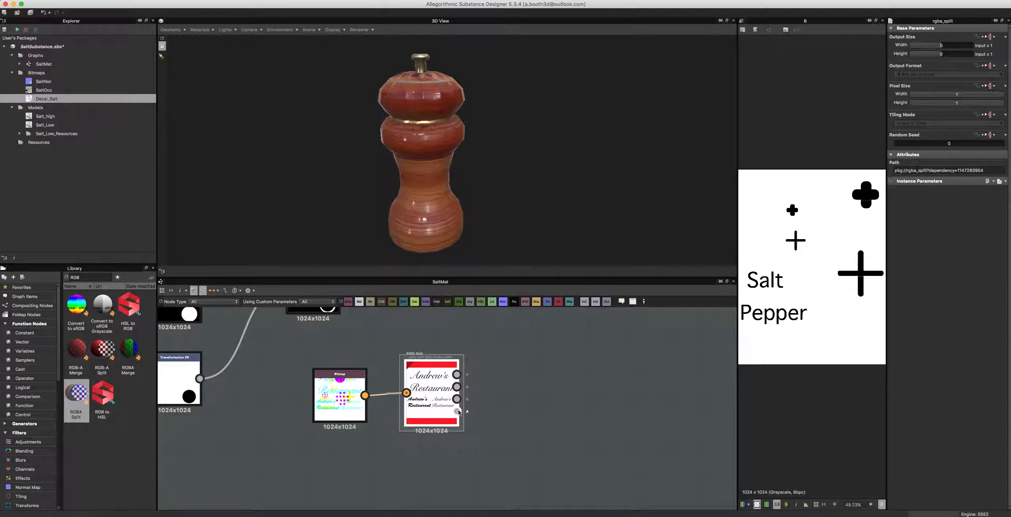
left_click(457, 410)
left_click(457, 374)
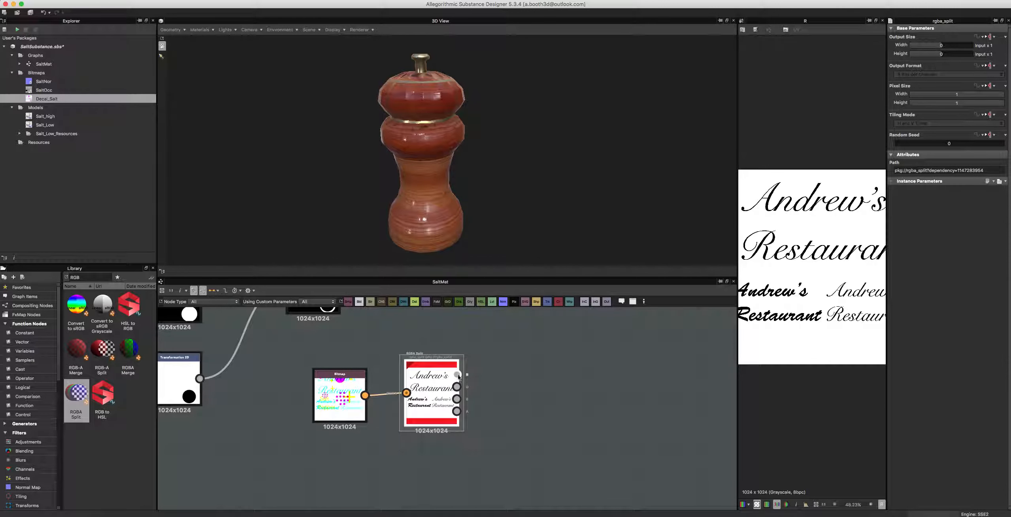
left_click(456, 387)
left_click(457, 398)
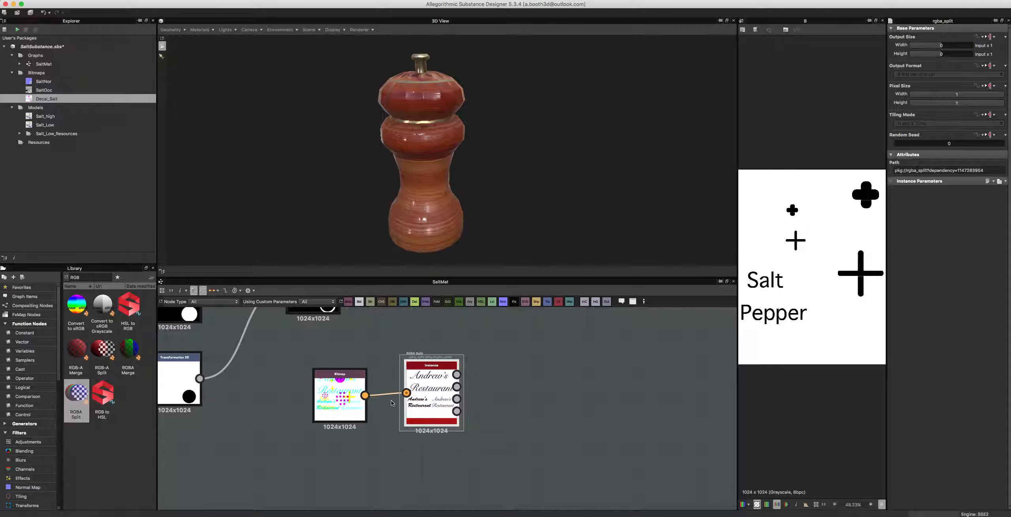
scroll(452, 382, "up", 3)
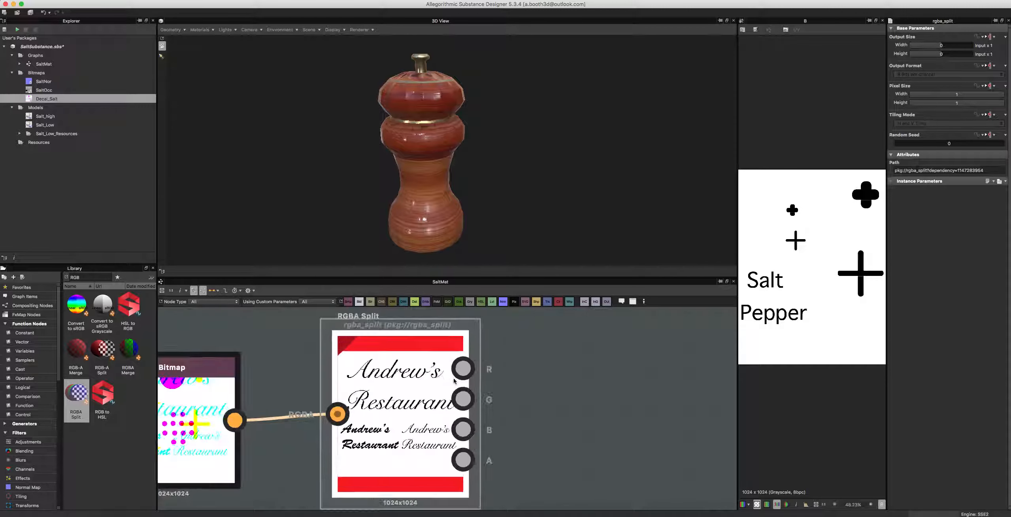
scroll(452, 381, "down", 3)
left_click(461, 373)
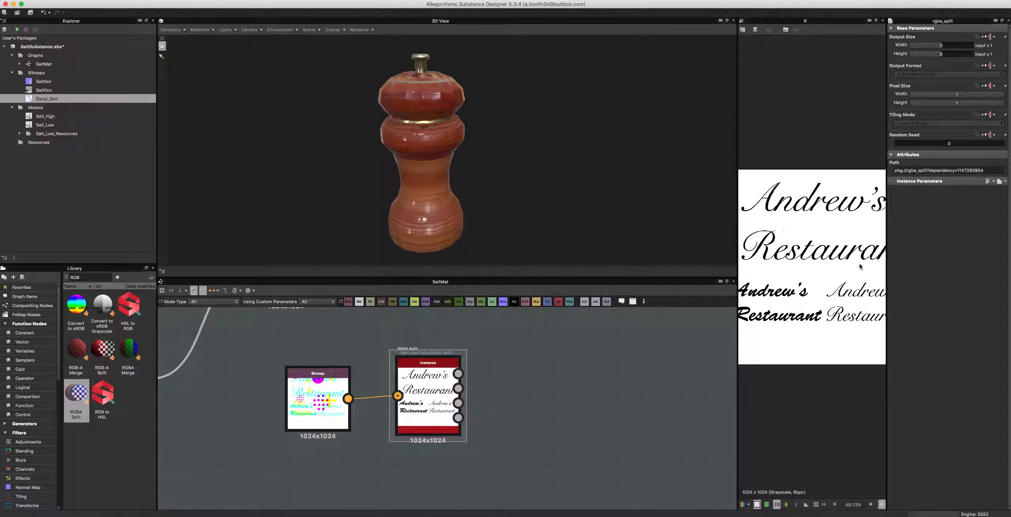
double_click(460, 388)
double_click(455, 401)
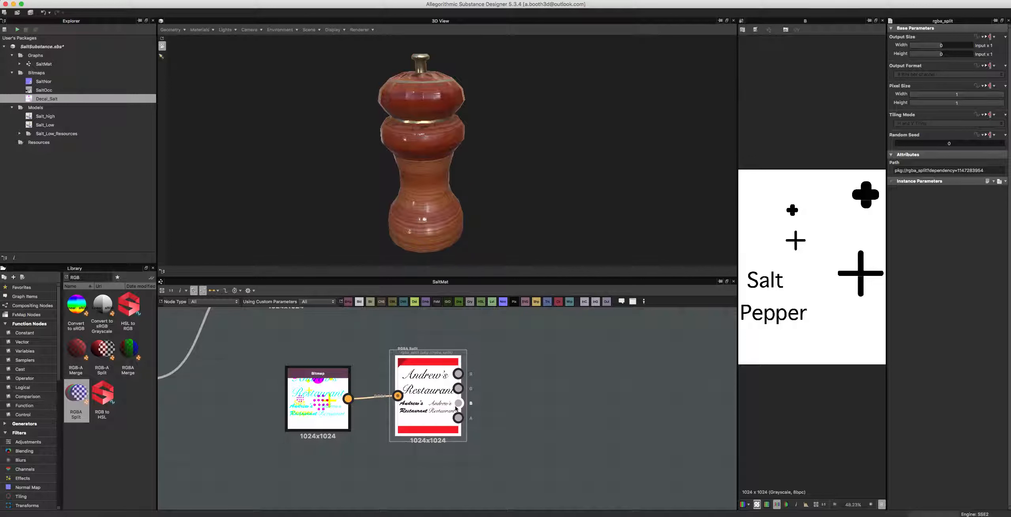
left_click(457, 389)
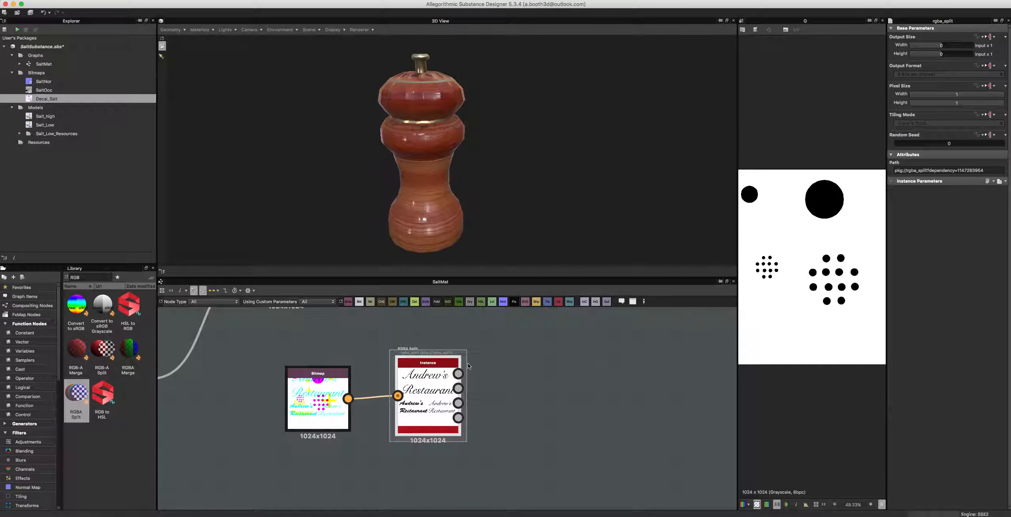
Step: Add a Blend node beyond the RGBA Split node and connect the split's G output to the blend's background input
left_click_drag(458, 373, 501, 359)
middle_click_drag(509, 362, 313, 436)
scroll(344, 415, "down", 2)
scroll(358, 422, "down", 4)
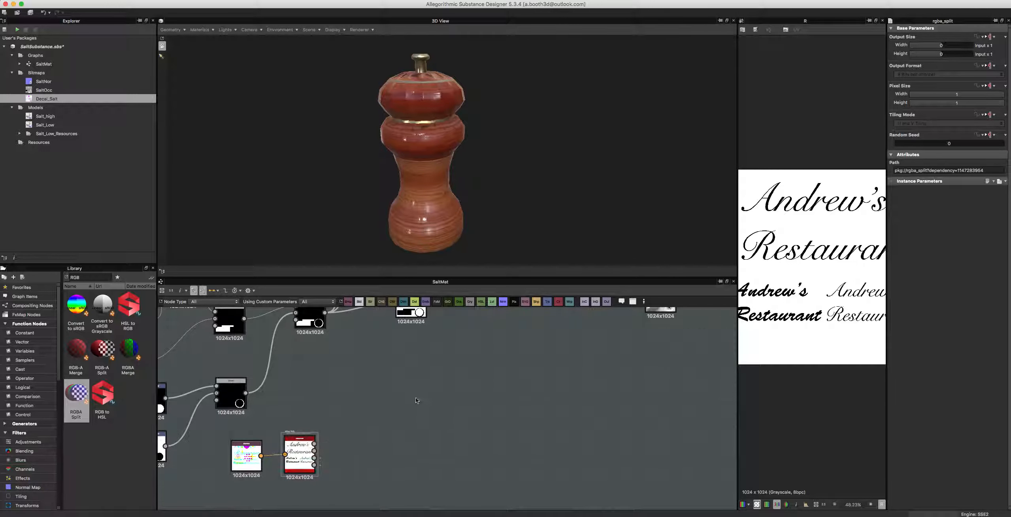
right_click(400, 399)
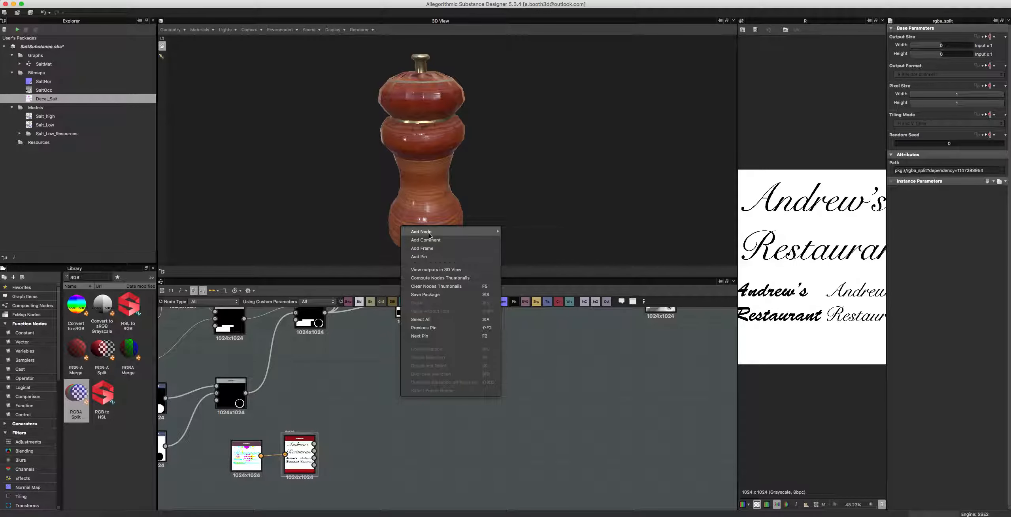
mouse_move(429, 235)
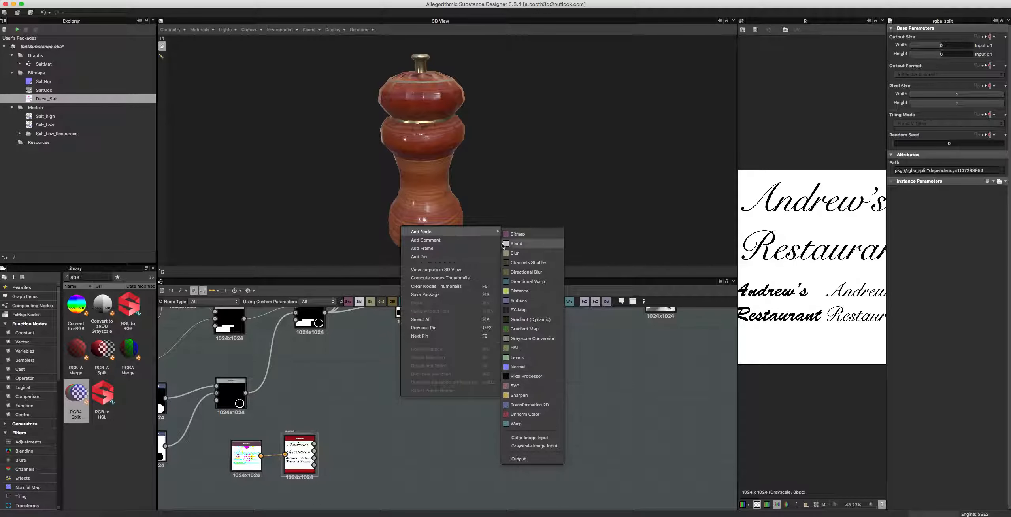
left_click(503, 246)
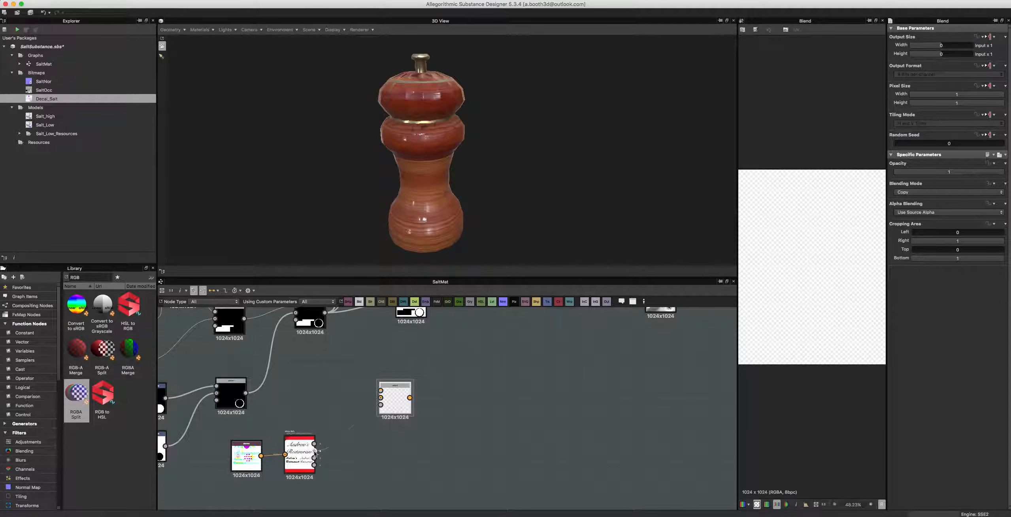
left_click_drag(314, 450, 380, 397)
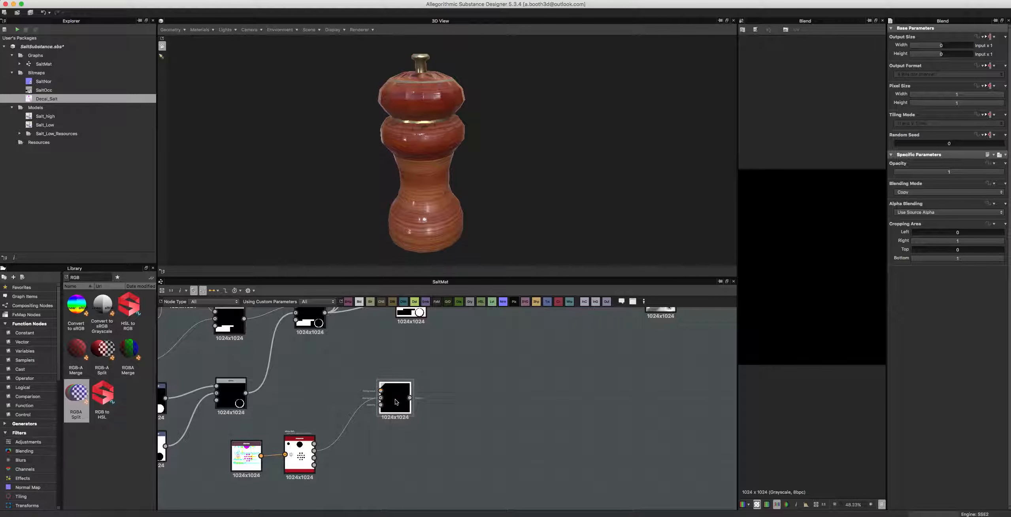
Step: Replace the Blend node's background source with the RGBA Split node's R output
scroll(314, 445, "up", 4)
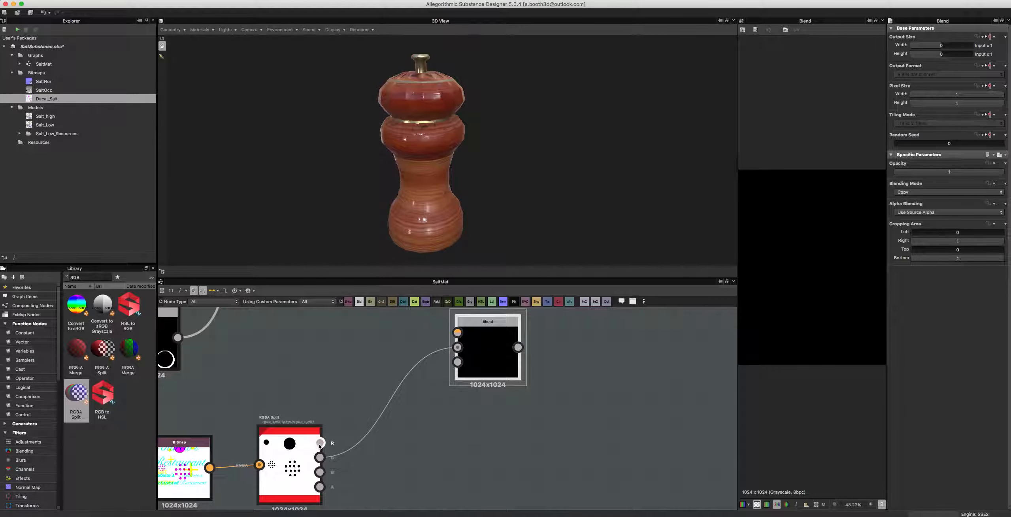
left_click(320, 444)
left_click(317, 457)
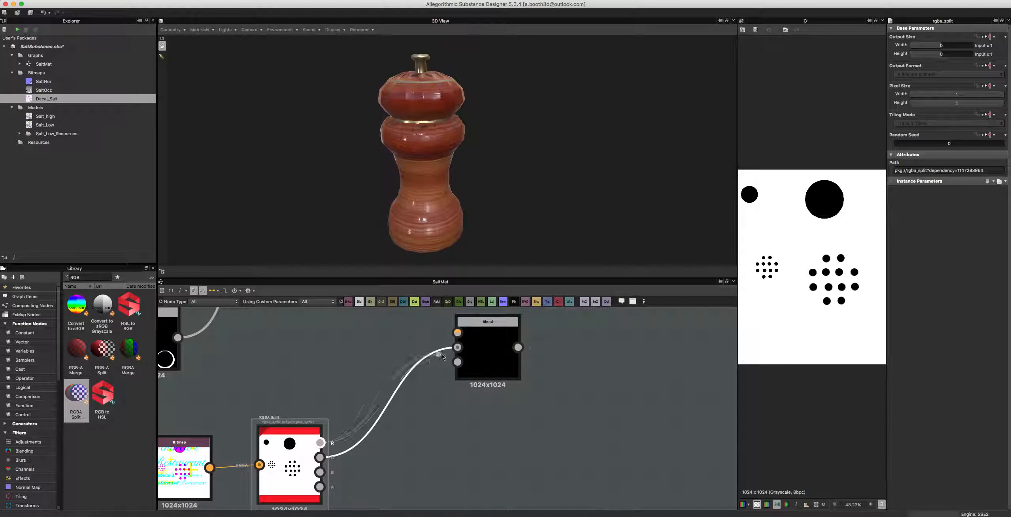
scroll(401, 409, "down", 3)
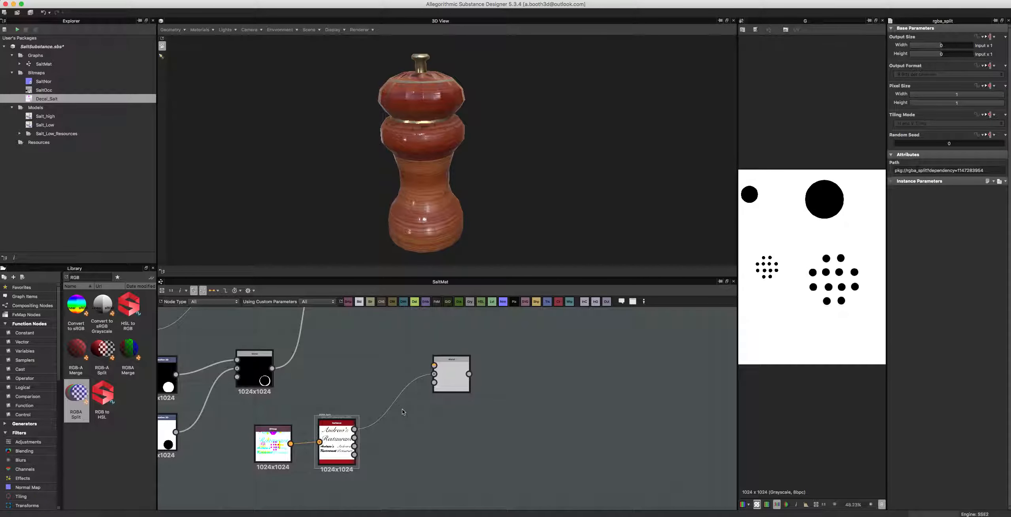
scroll(345, 426, "up", 3)
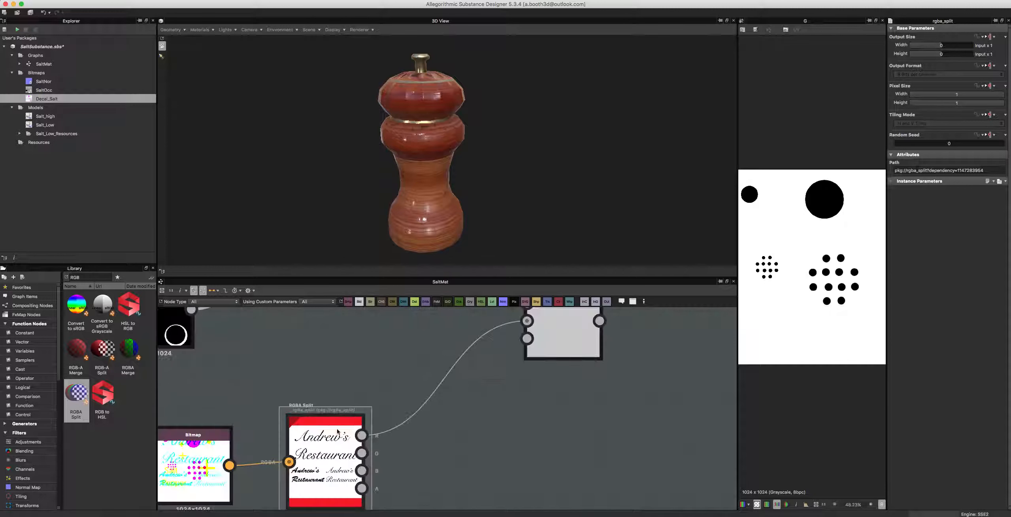
scroll(307, 448, "down", 5)
scroll(307, 447, "up", 4)
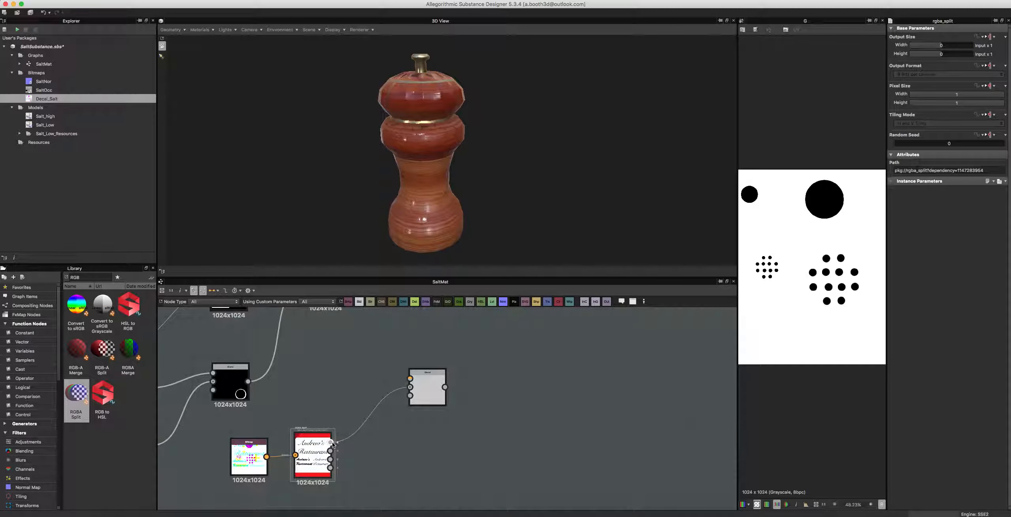
double_click(421, 397)
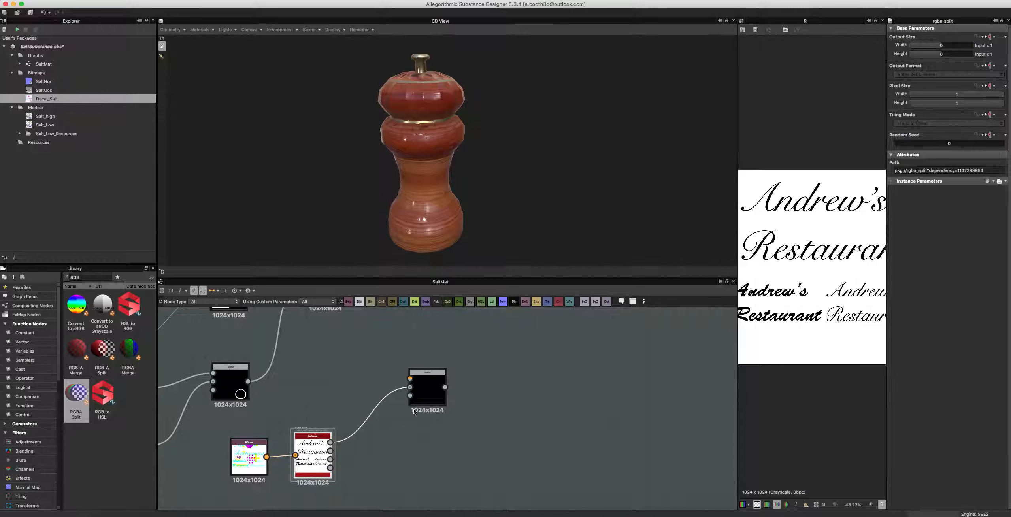
Step: Move the white Uniform Color node farther away from the mask nodes it feeds
middle_click_drag(425, 399, 569, 407)
scroll(569, 407, "down", 5)
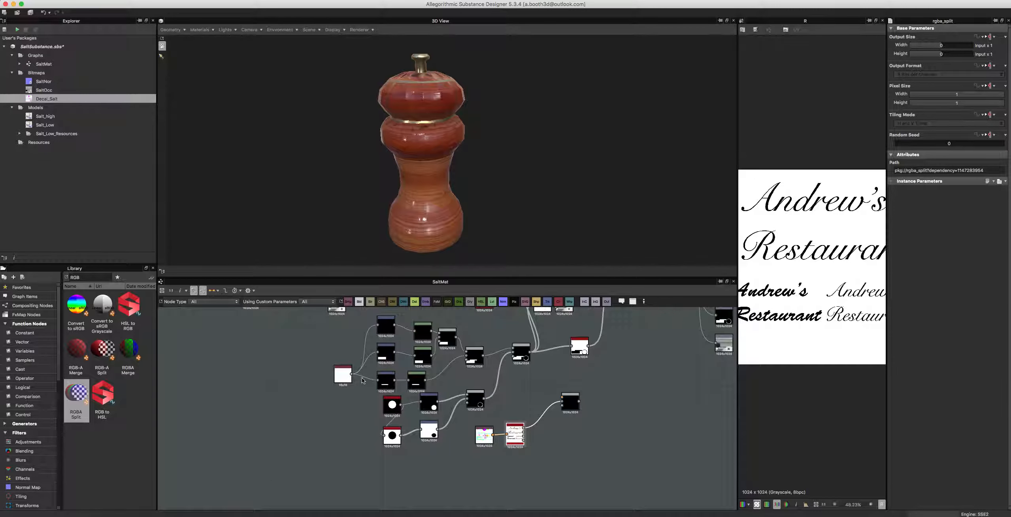
left_click_drag(347, 378, 296, 390)
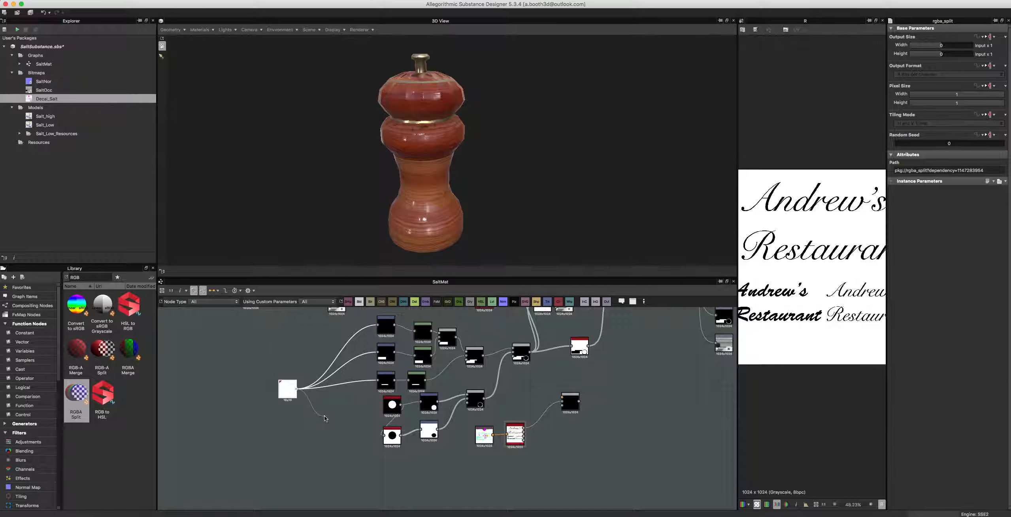
left_click_drag(324, 415, 372, 475)
left_click_drag(361, 462, 379, 447)
Step: Add a Transformation 2D node and a Levels node ahead of the new Blend node, linking the transformation's output into the Levels
right_click(510, 390)
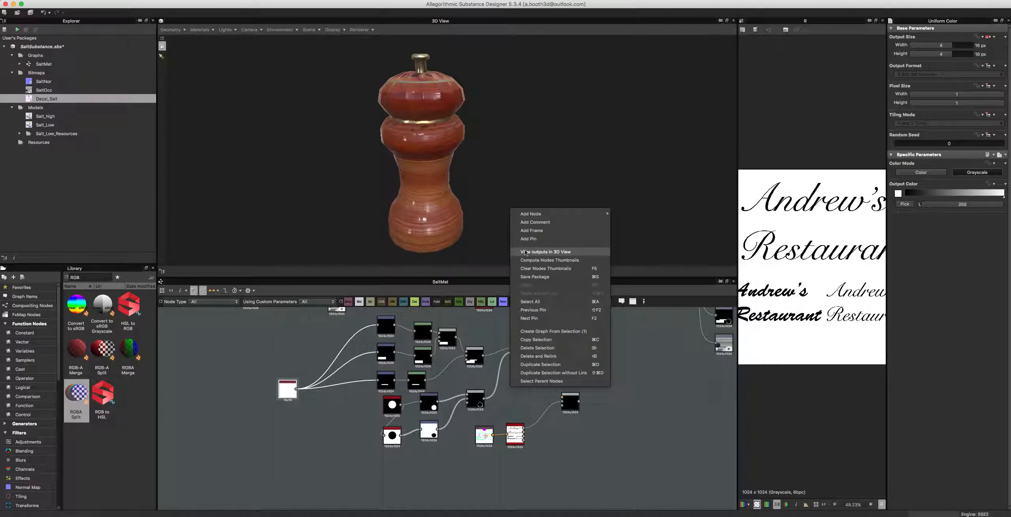
mouse_move(539, 213)
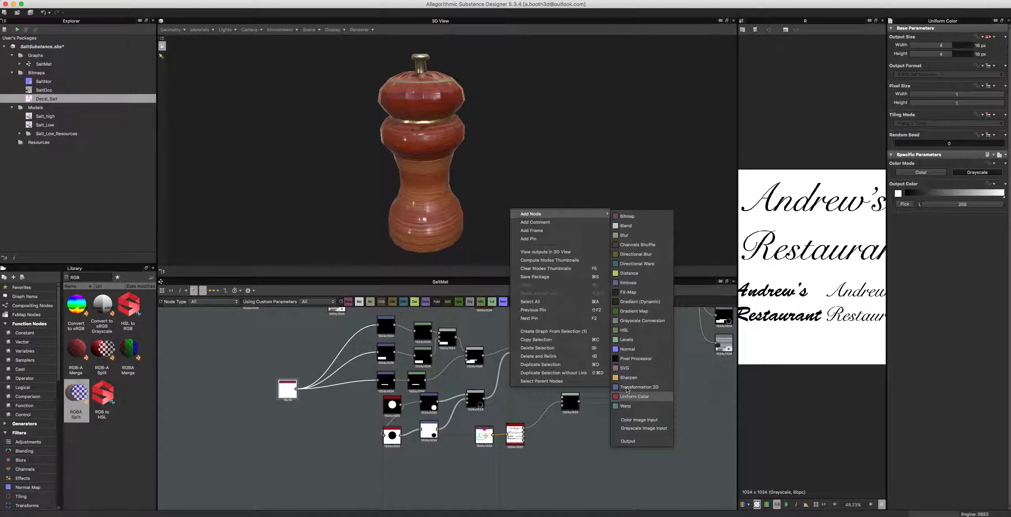
left_click(629, 387)
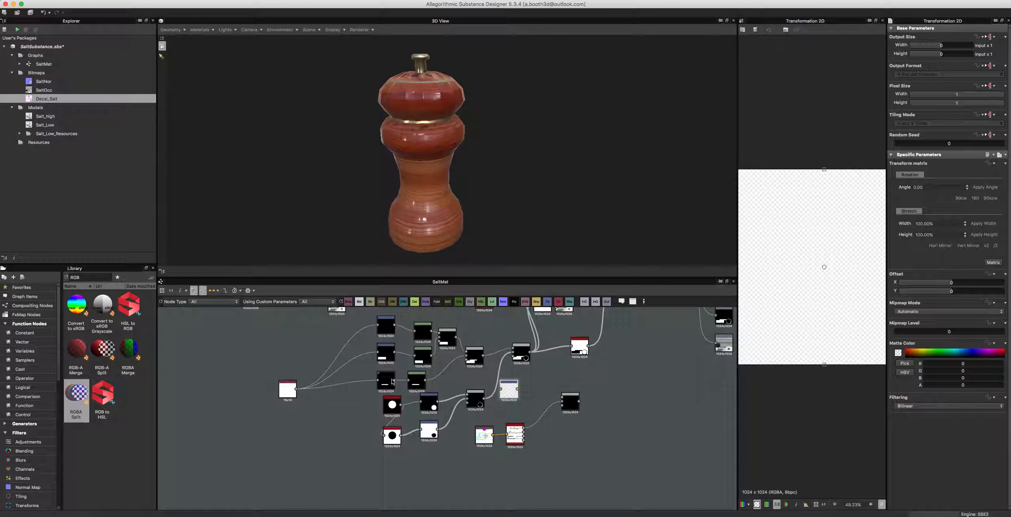
left_click(426, 360)
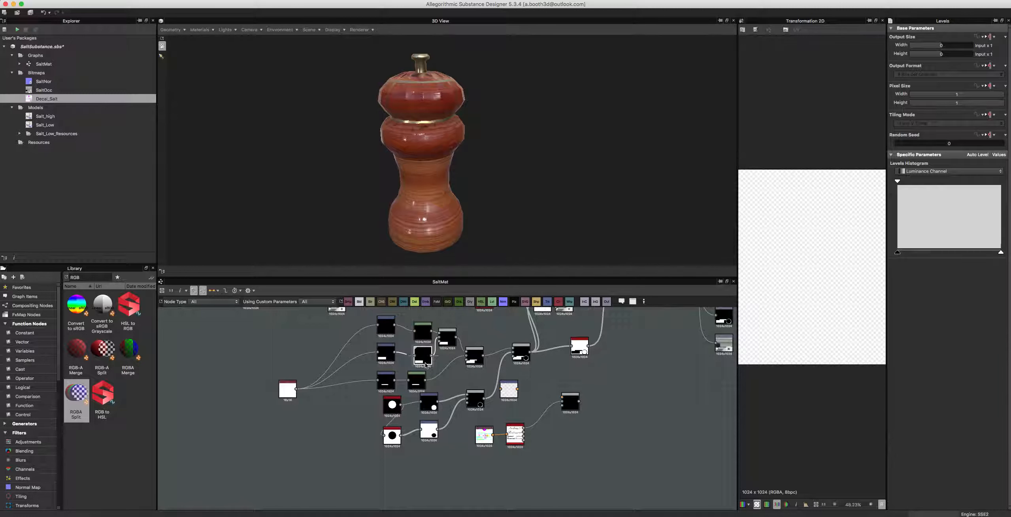
left_click_drag(447, 400, 538, 397)
left_click_drag(510, 390, 510, 396)
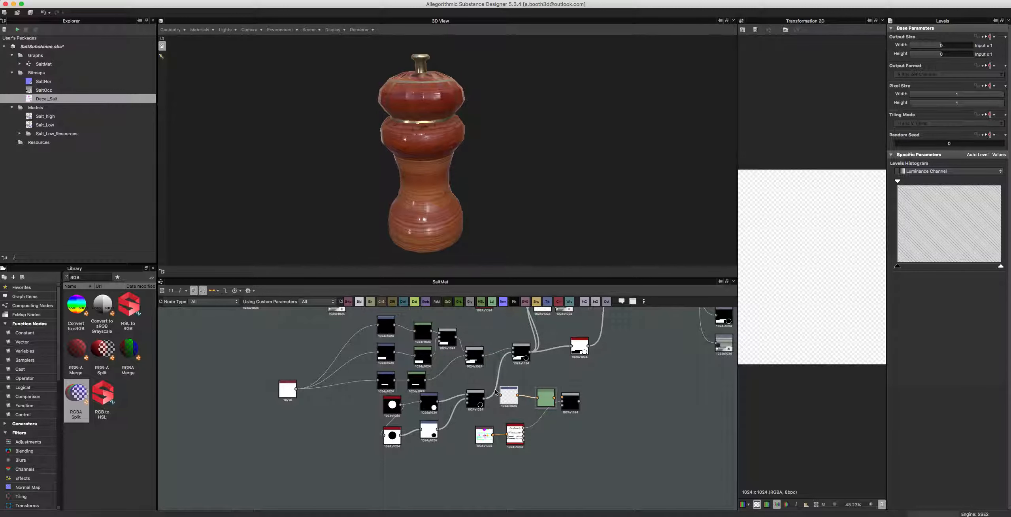
Step: Connect the white Uniform Color node's output to the input of the new Transformation 2D node
scroll(496, 392, "up", 3)
scroll(180, 407, "down", 3)
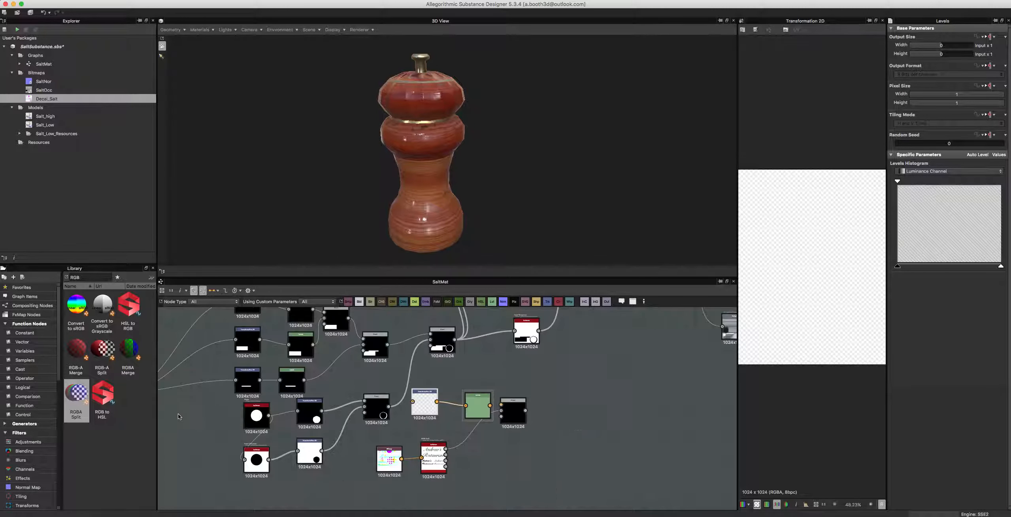
scroll(176, 412, "down", 3)
middle_click_drag(192, 426, 284, 432)
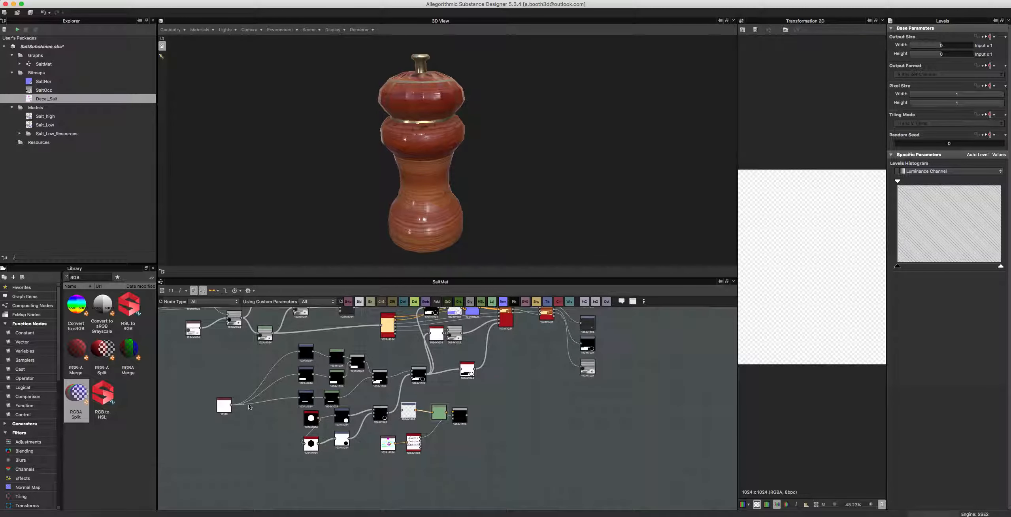
left_click_drag(230, 407, 411, 418)
Step: Space out the Levels, Blend and Transformation 2D nodes so they form a clear chain above the RGBA Split node
scroll(418, 421, "up", 5)
left_click_drag(471, 380, 520, 339)
left_click_drag(565, 400, 638, 381)
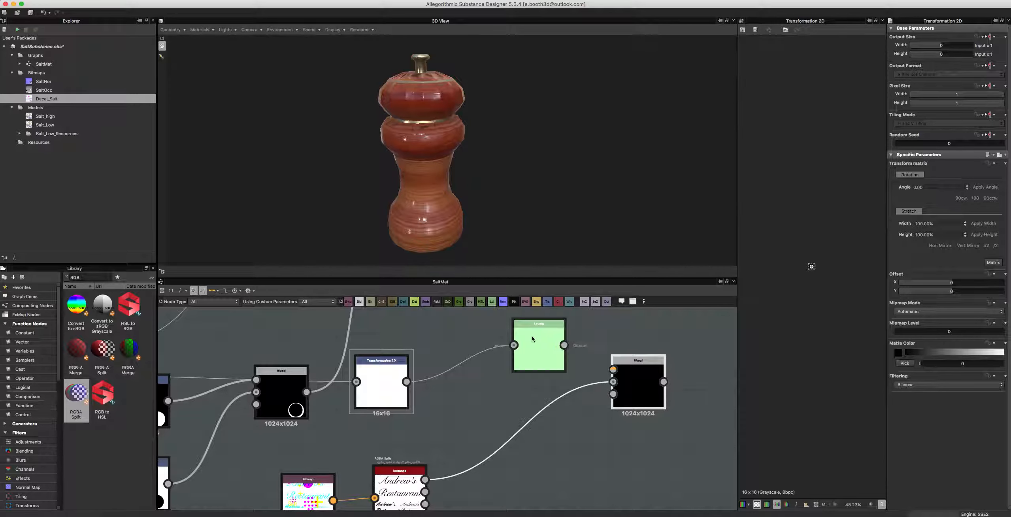
left_click_drag(532, 339, 547, 356)
left_click_drag(380, 388, 452, 370)
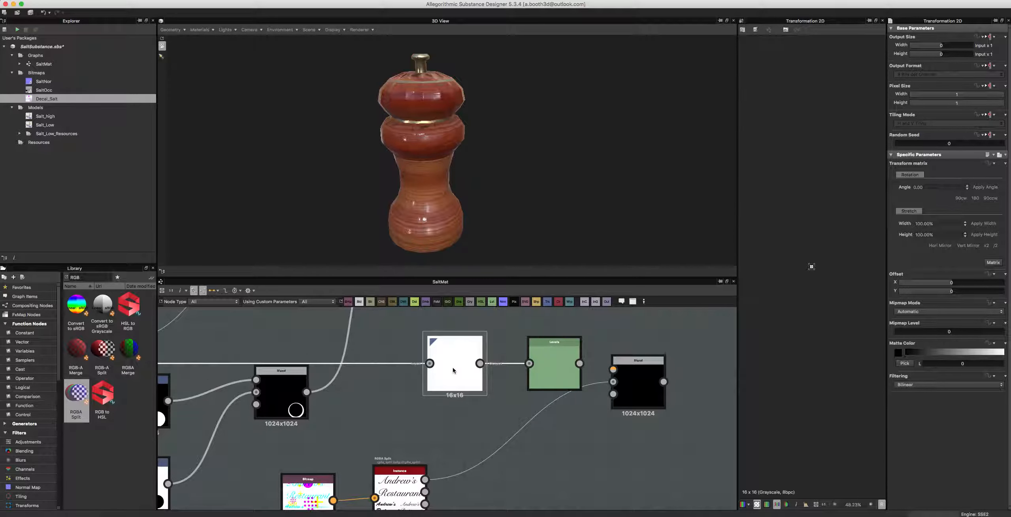
Step: Set the Transformation 2D node's output size to absolute, 1024 by 1024 px
left_click(990, 37)
left_click(982, 67)
left_click_drag(960, 46, 967, 53)
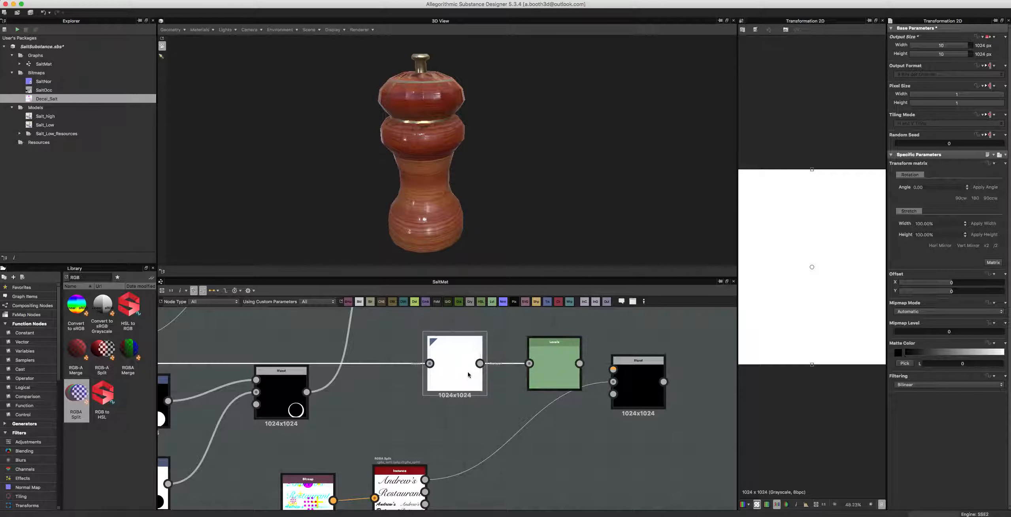
Step: Move the Levels node higher, clear of the link running into the Blend node
scroll(617, 383, "down", 3)
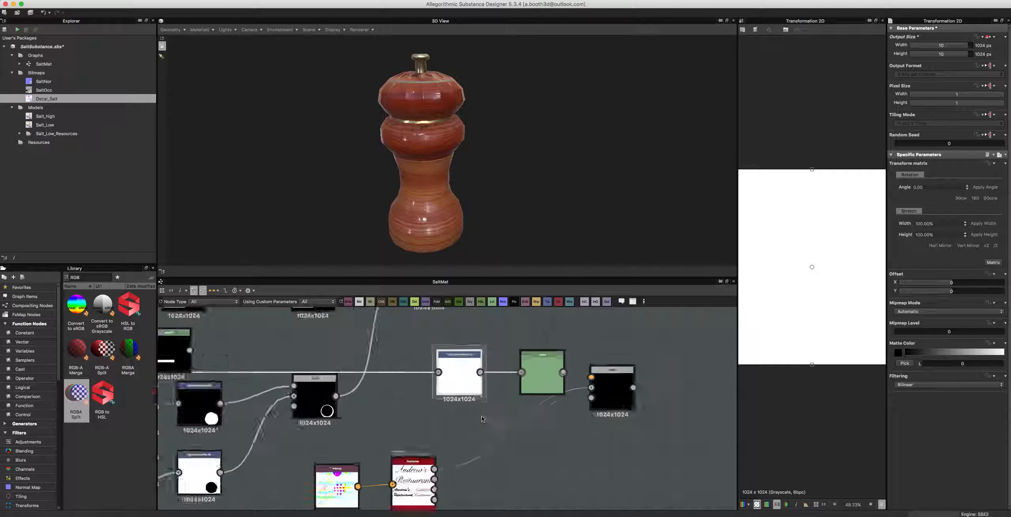
left_click(586, 393)
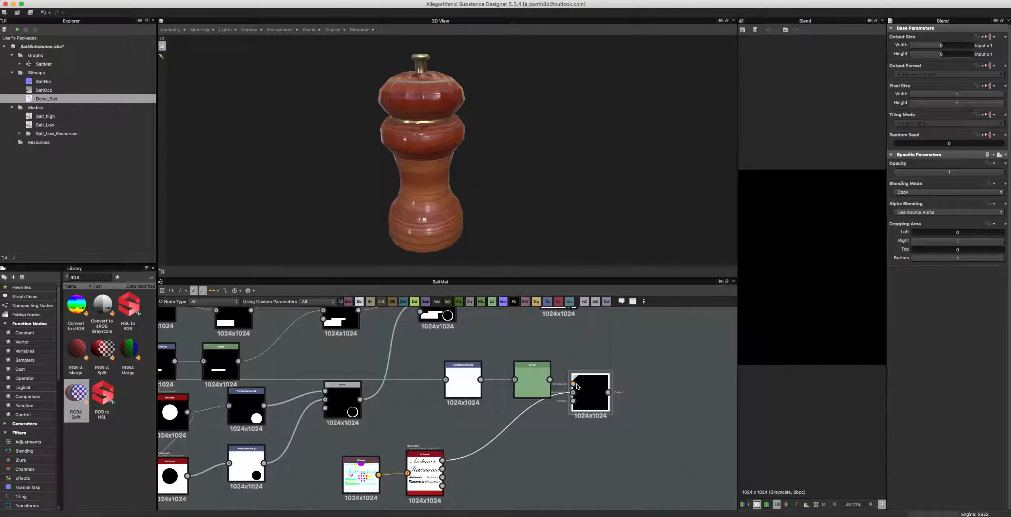
left_click_drag(538, 378, 530, 360)
left_click(585, 393)
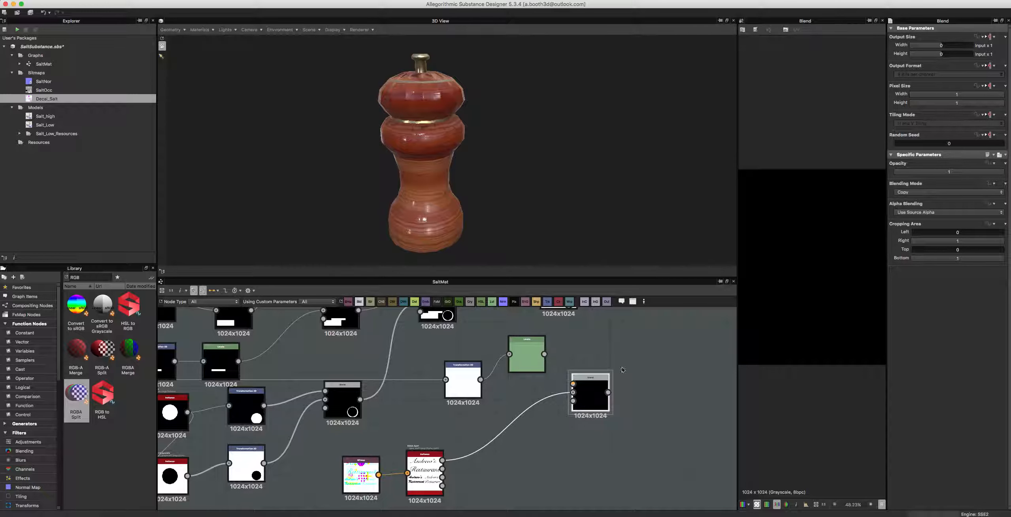
Step: Using the RGBA Split's R output as reference, shrink the Transformation 2D's white area vertically to cover only the large upper lettering
left_click(443, 486)
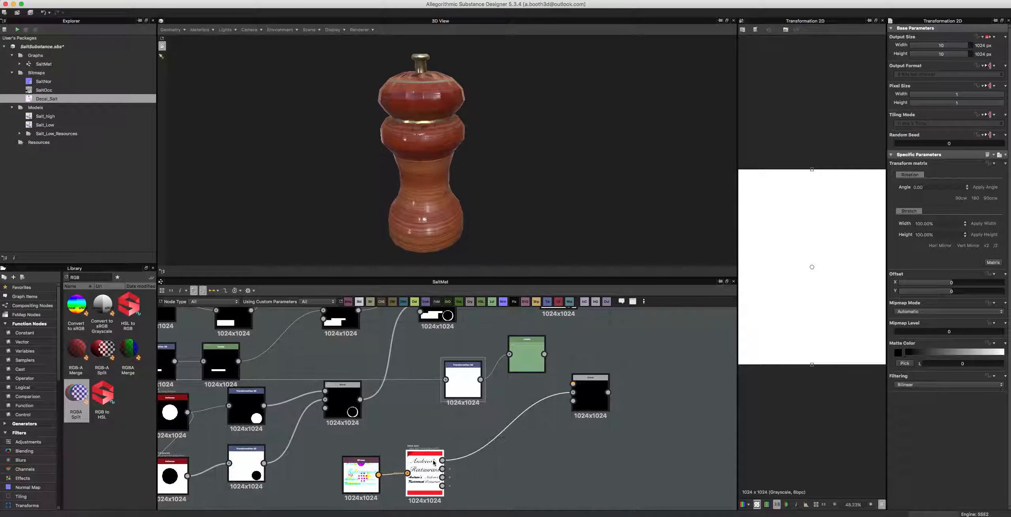
left_click(463, 380)
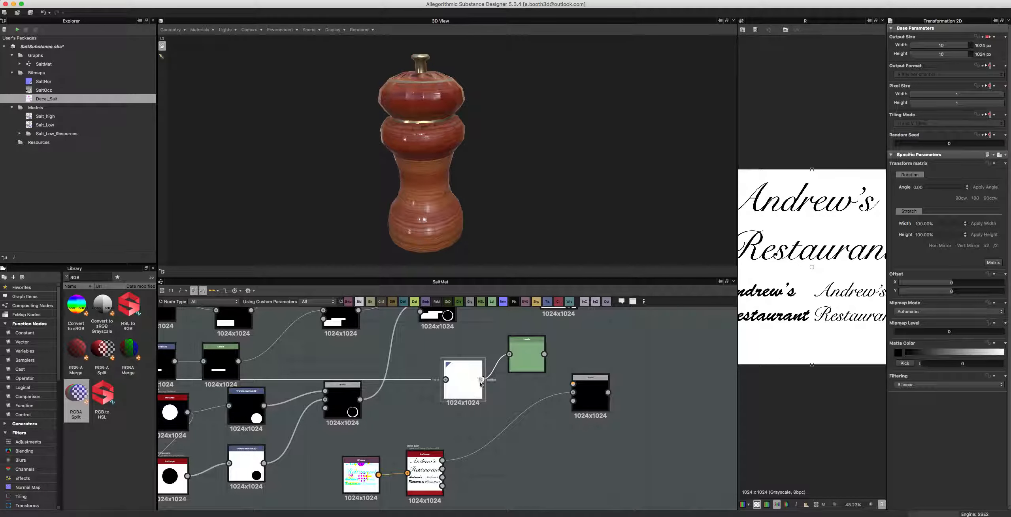
left_click_drag(813, 367, 820, 275)
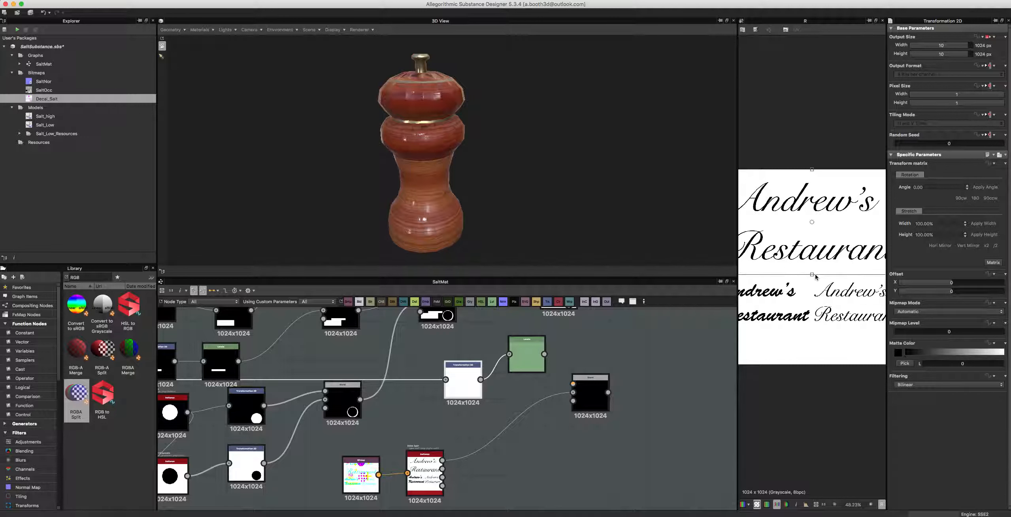
scroll(824, 310, "down", 2)
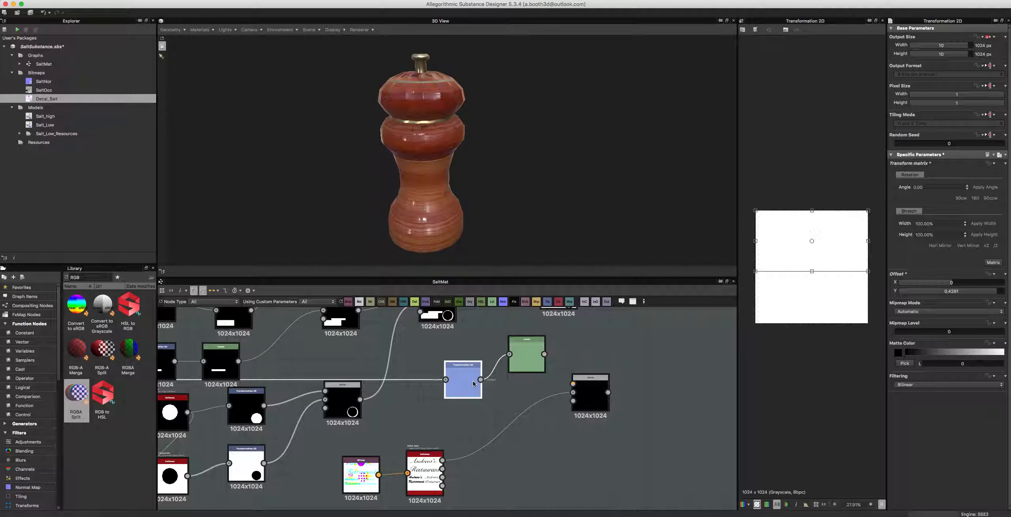
Step: Set the Transformation 2D node's tiling mode to absolute with No Tiling
left_click(993, 114)
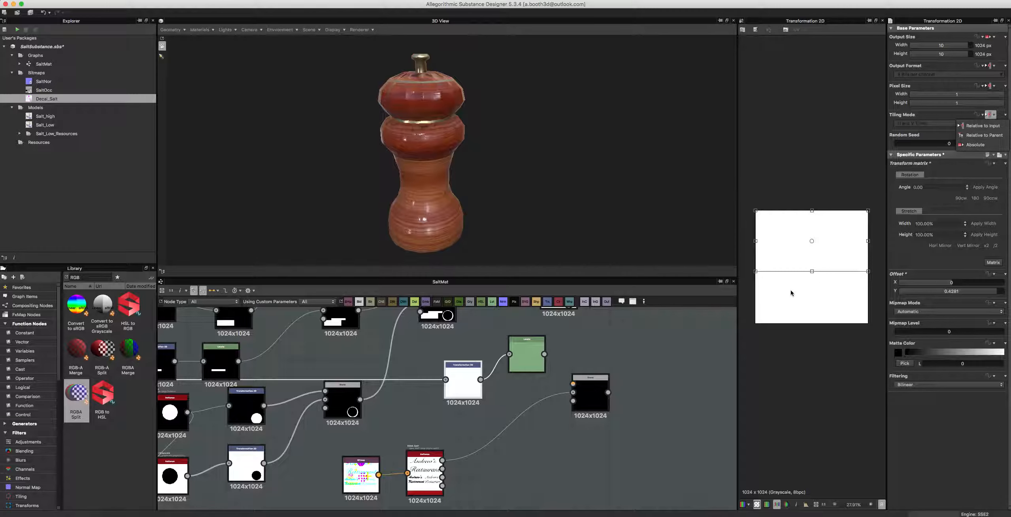
left_click(968, 145)
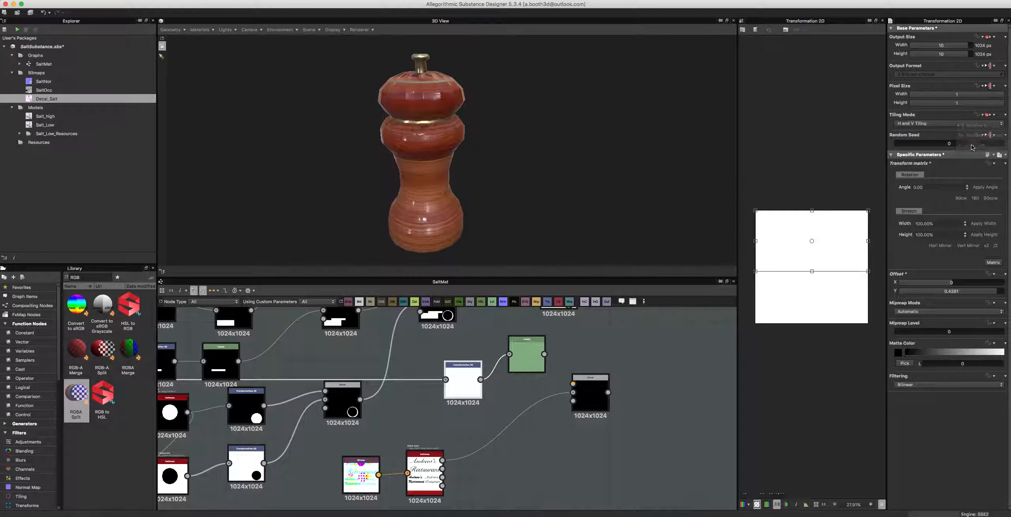
left_click(946, 126)
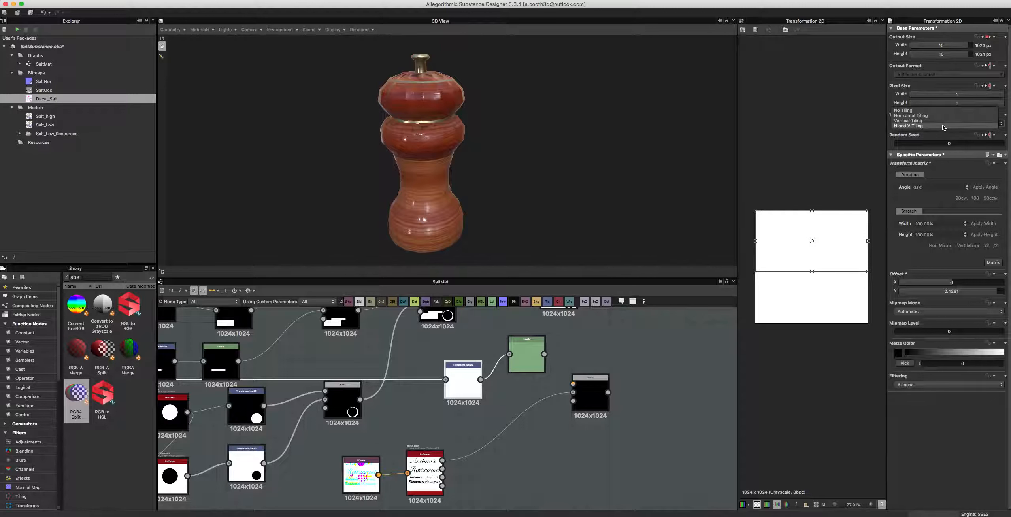
left_click(898, 111)
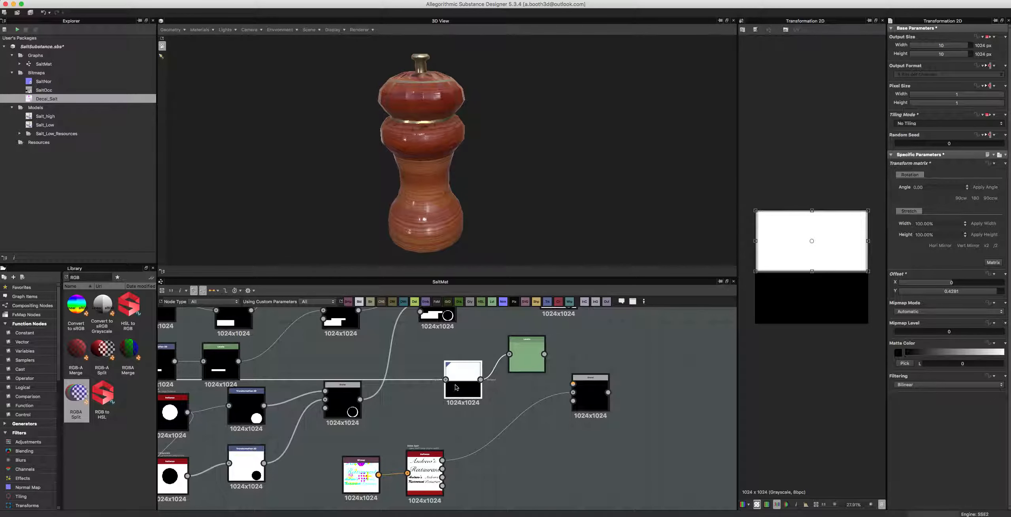
Step: Connect the Levels node's output to the Blend node's opacity input and preview the blend
left_click(519, 362)
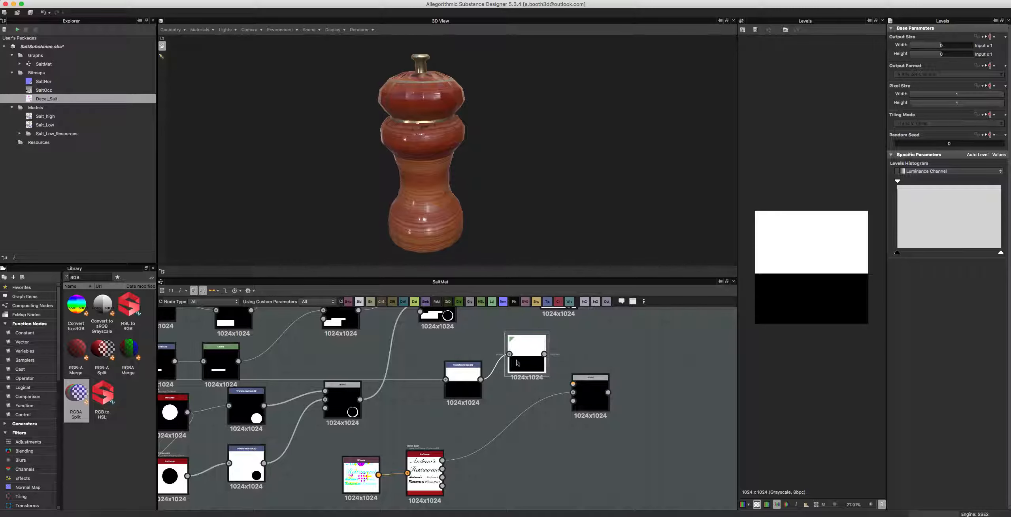
left_click_drag(520, 359, 517, 371)
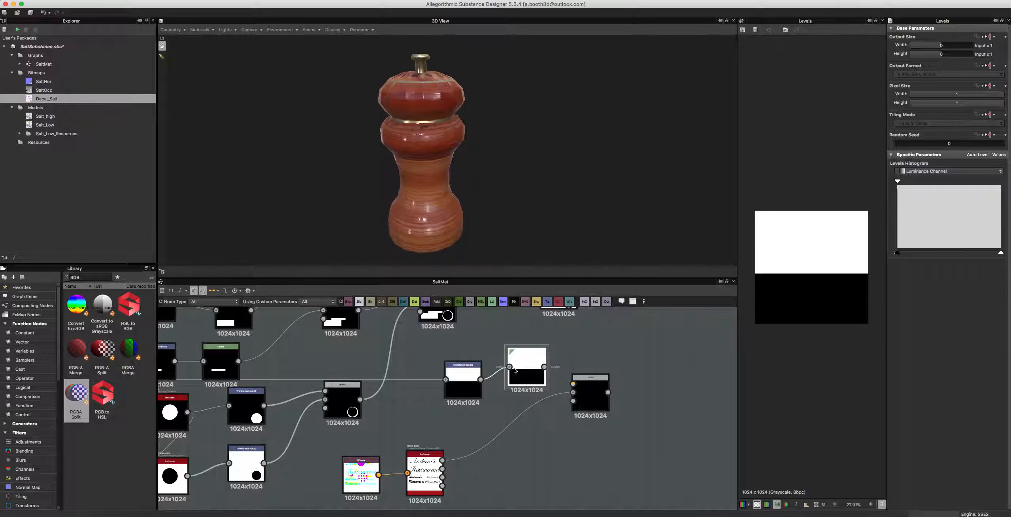
scroll(515, 371, "up", 3)
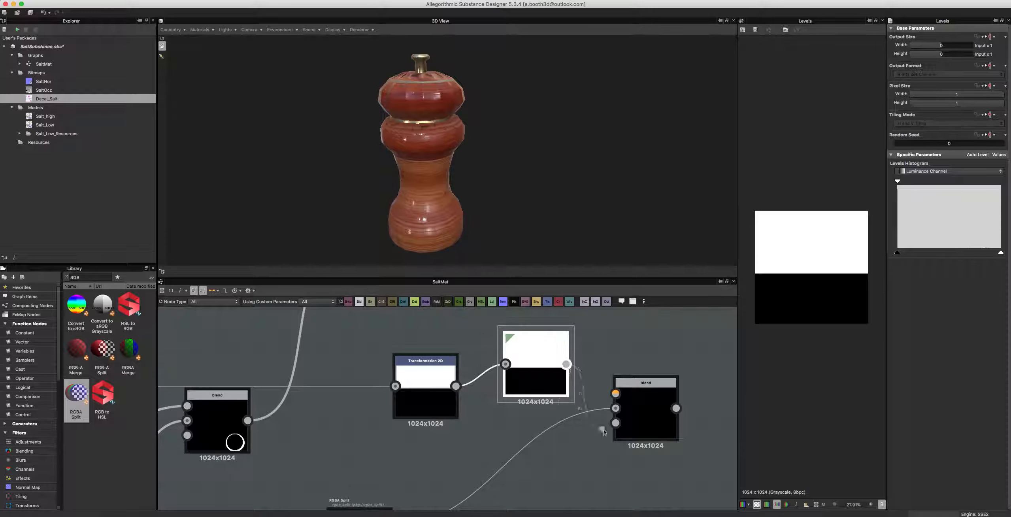
left_click_drag(615, 422, 565, 364)
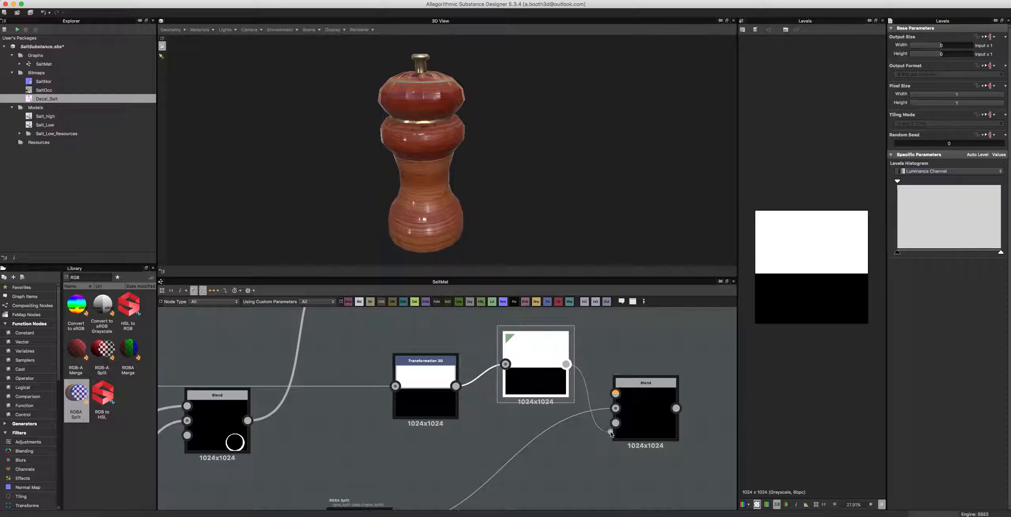
left_click(639, 404)
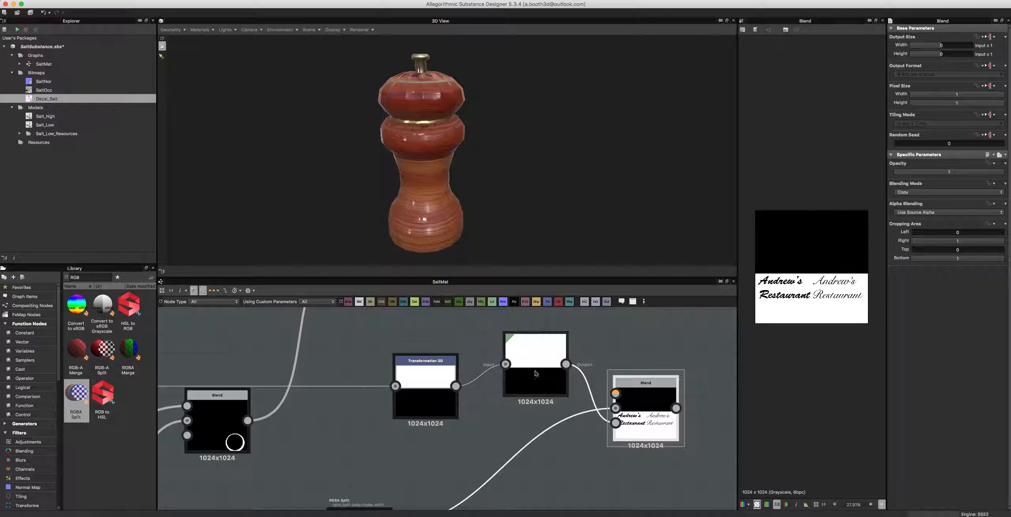
Step: Try shifting the Transformation 2D's white block down over the small lettering, and undo that move
left_click(429, 387)
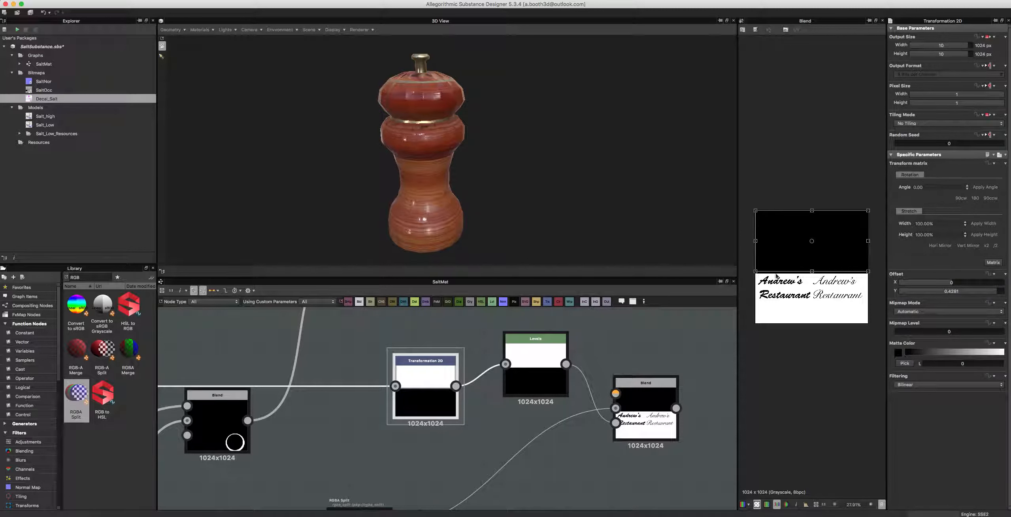
left_click_drag(776, 276, 778, 314)
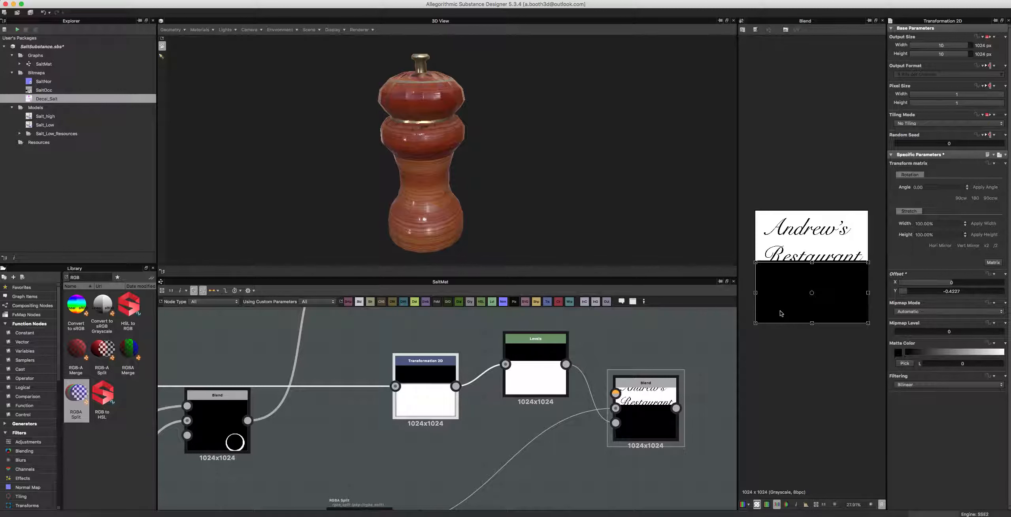
key("super+z")
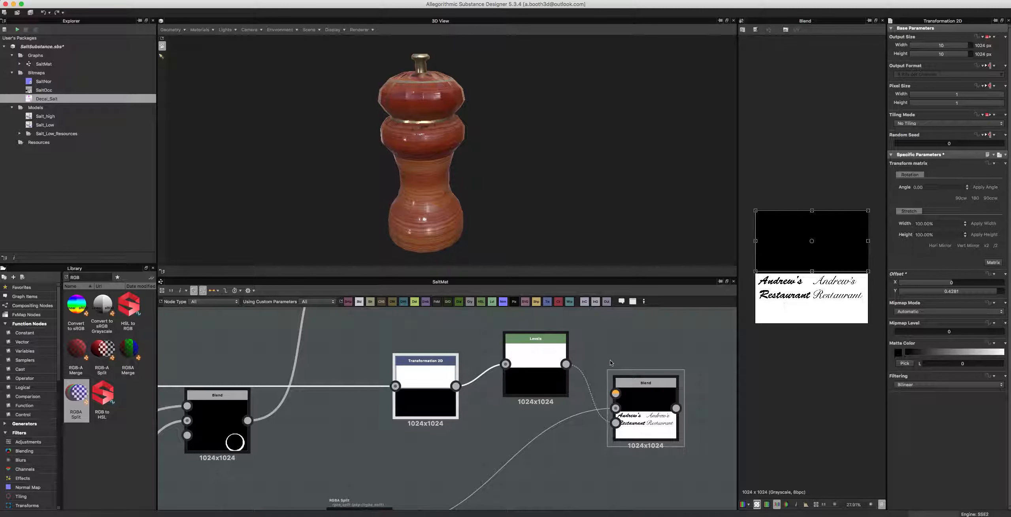
Step: Compare the Blend node with the R channel, try Multiply and Overlay blending, and set the blending mode to Add (Linear Dodge)
scroll(609, 361, "down", 3)
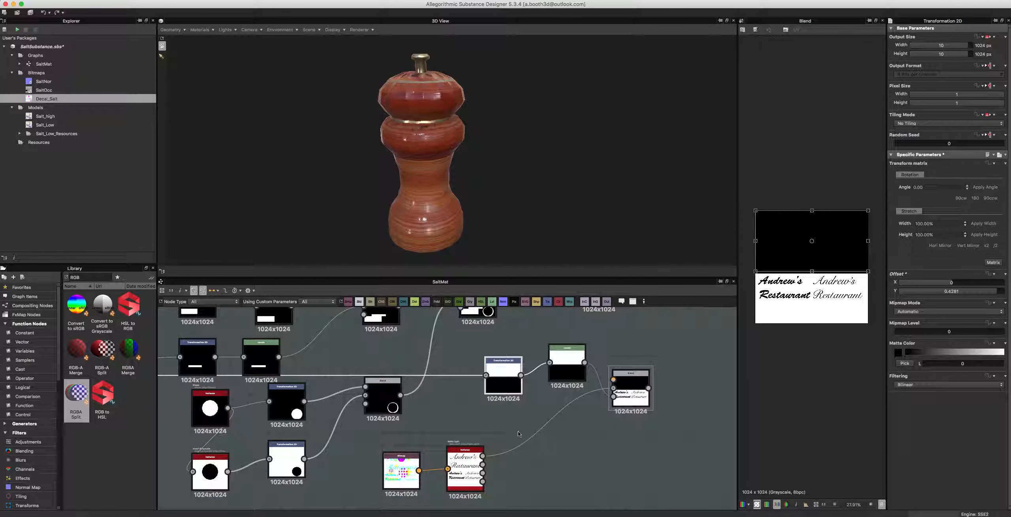
double_click(471, 469)
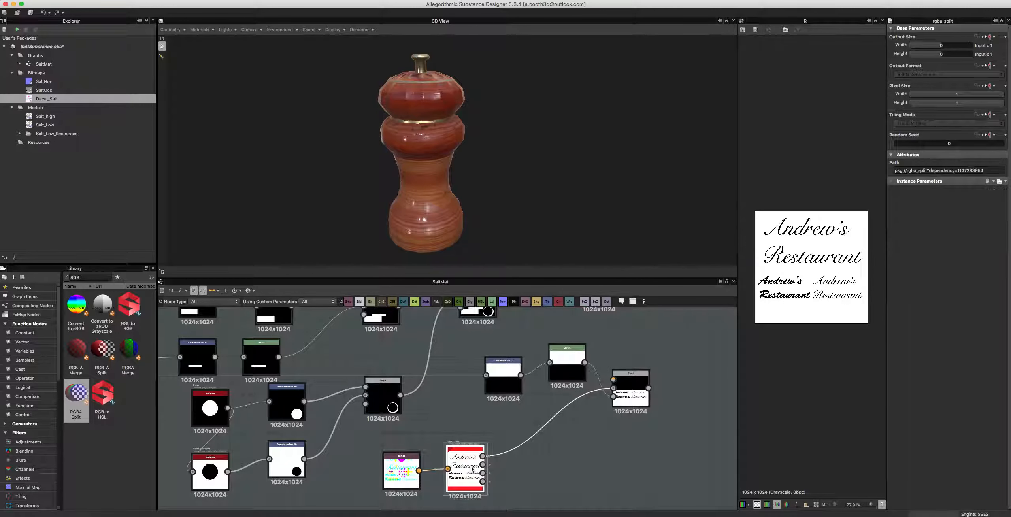
double_click(628, 385)
left_click(902, 192)
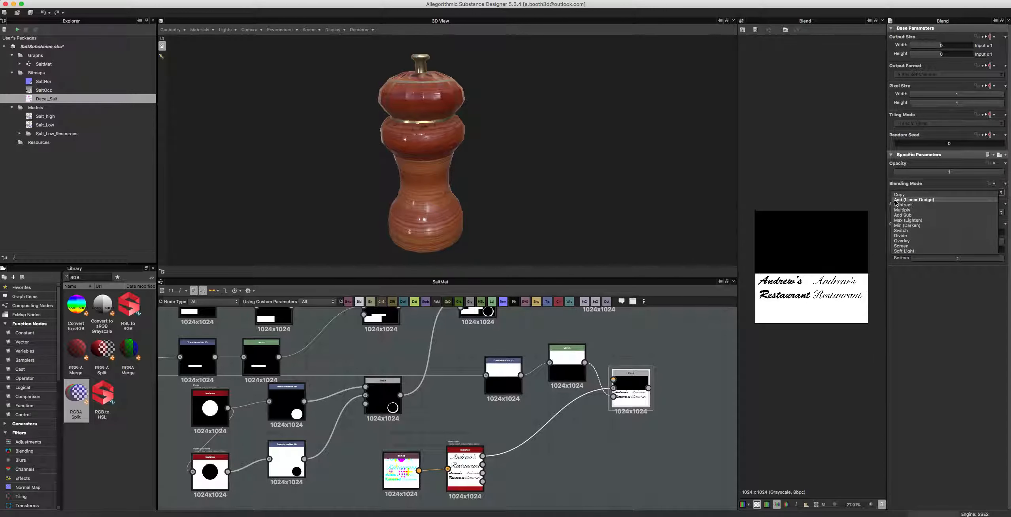
left_click(896, 200)
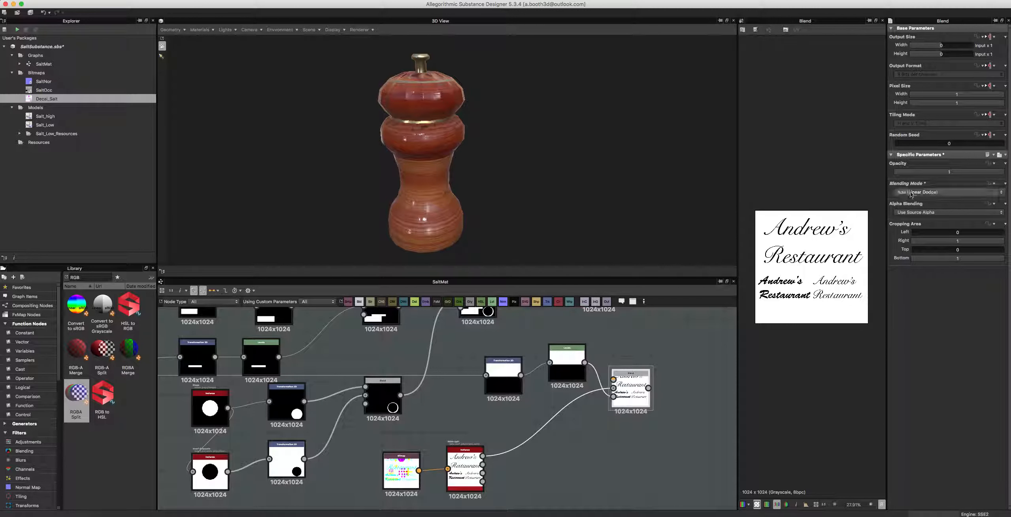
left_click(911, 193)
left_click(900, 207)
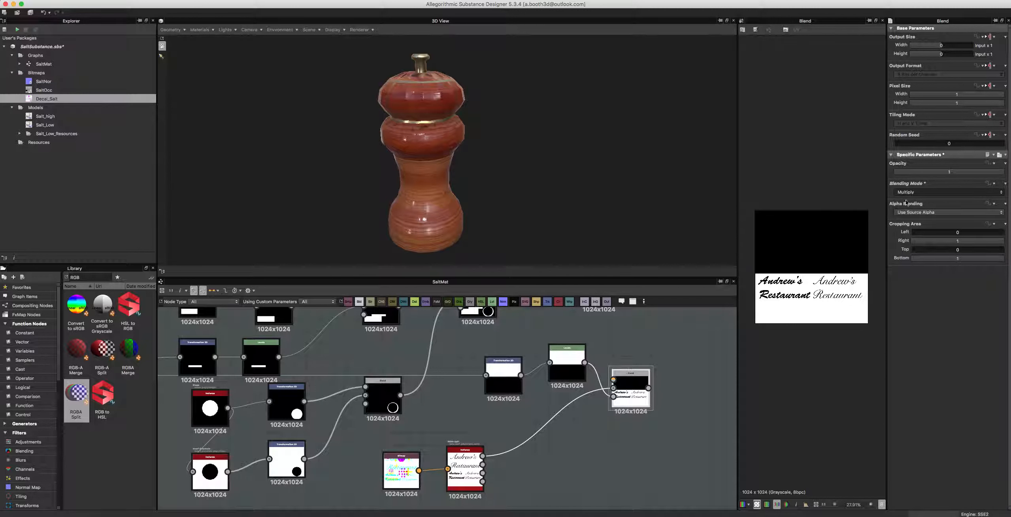
left_click(905, 193)
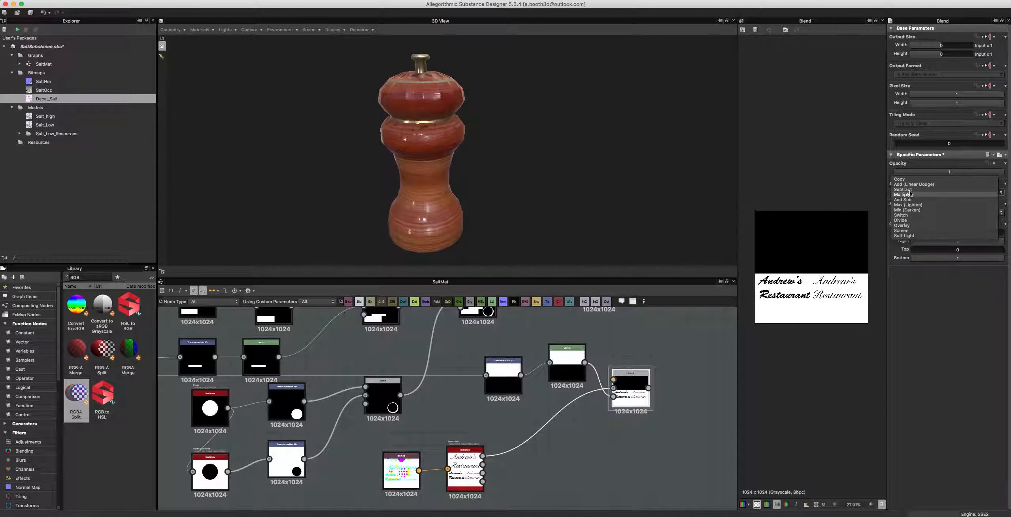
left_click(902, 225)
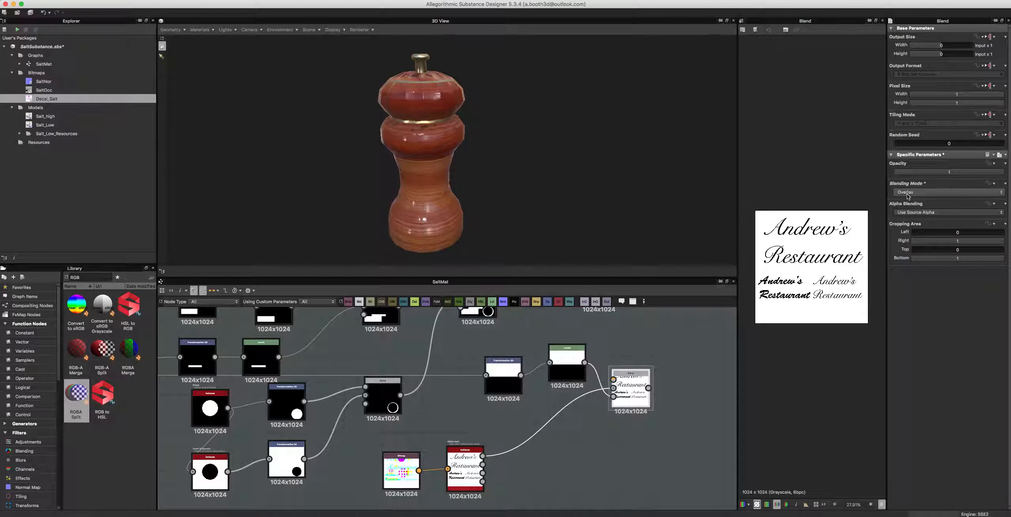
left_click(907, 193)
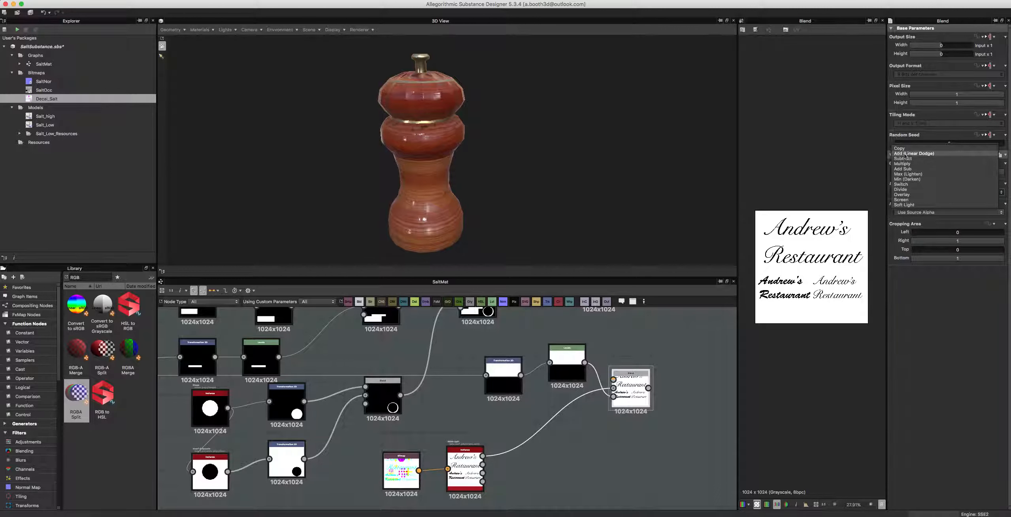
left_click(905, 155)
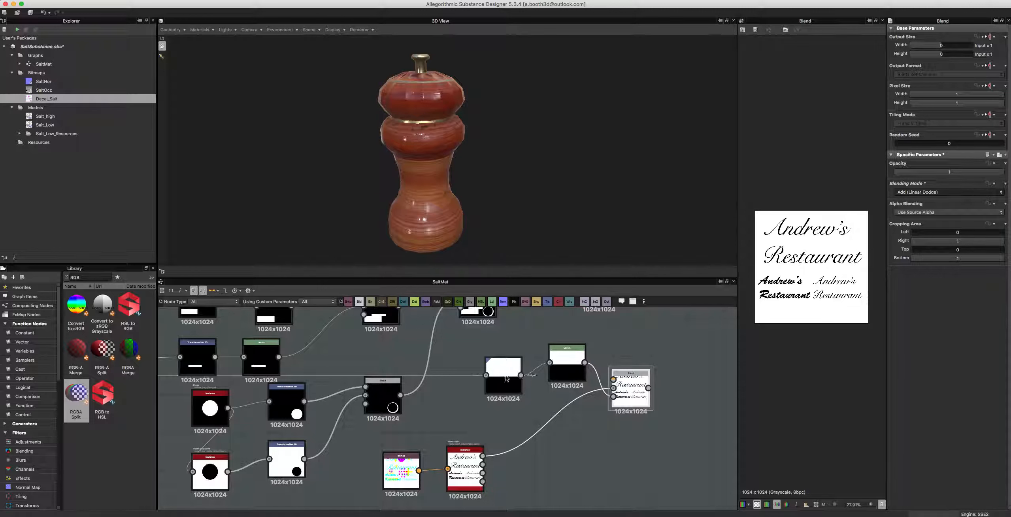
Step: Spread the Transformation 2D and Levels nodes away from the Blend node to leave space between them
left_click_drag(507, 378, 456, 378)
left_click_drag(569, 369, 518, 369)
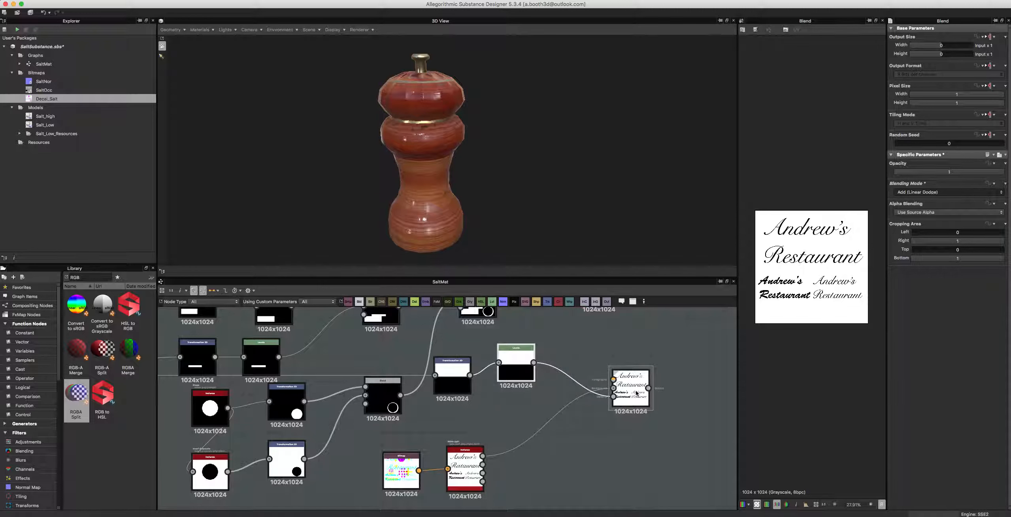
left_click_drag(636, 394, 687, 399)
Step: Set the Blend node to Multiply, connect the white uniform color to its foreground input, and reposition the node
left_click(905, 192)
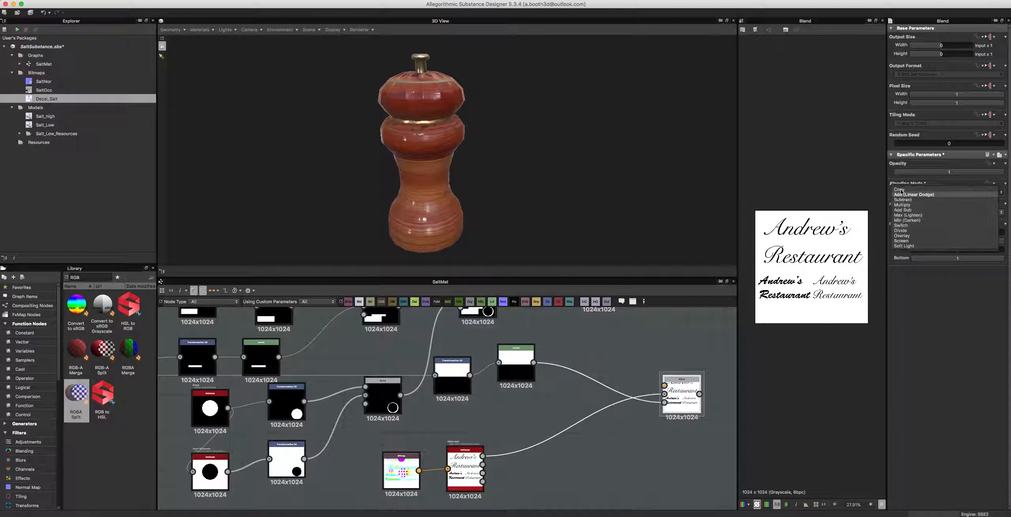
left_click(902, 204)
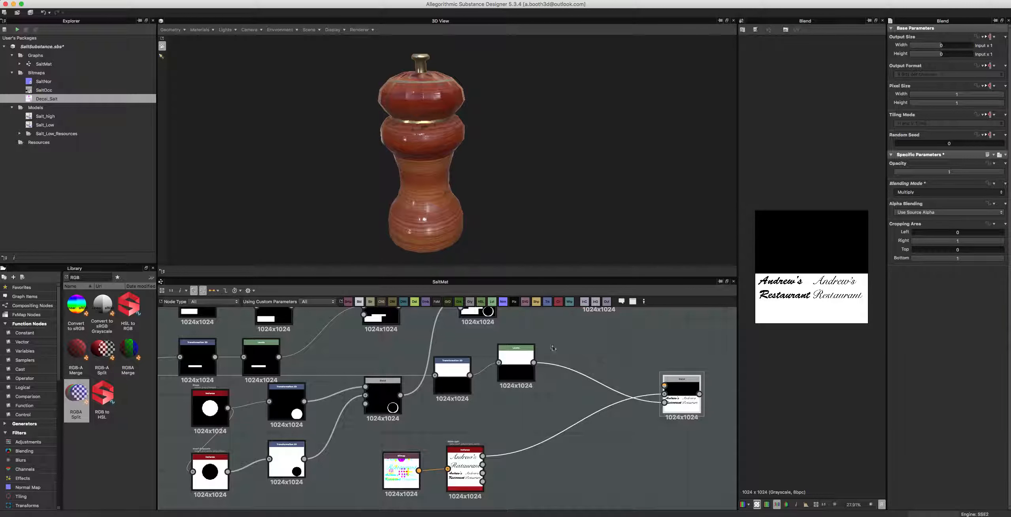
left_click_drag(578, 395, 575, 374)
scroll(470, 385, "down", 4)
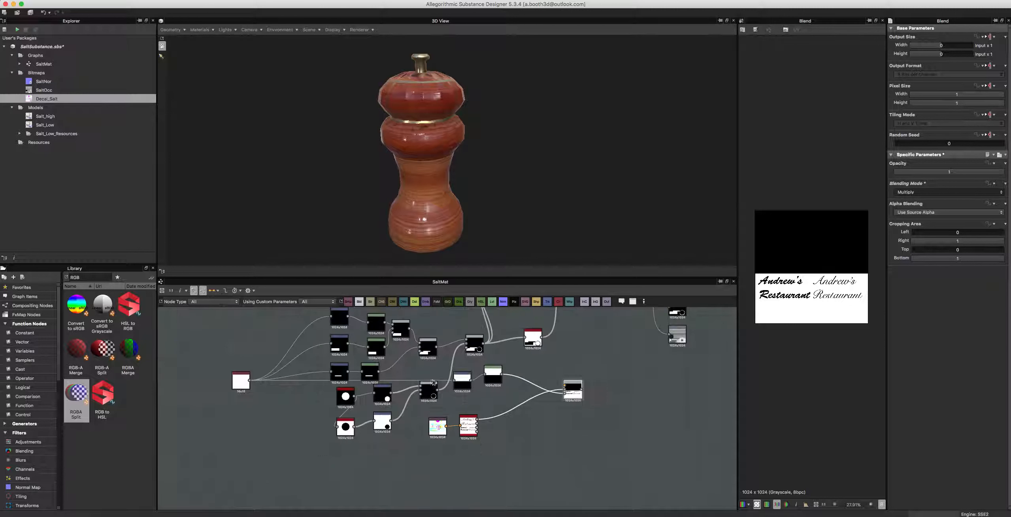
left_click_drag(536, 408, 574, 376)
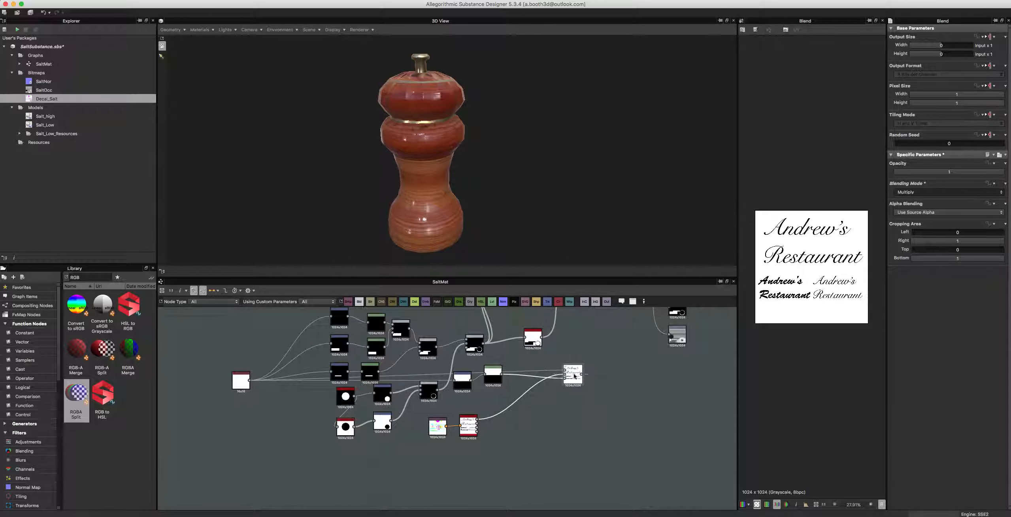
Step: Preview the Levels mask, then set the Blend node's blending mode to Add (Linear Dodge)
scroll(534, 382, "up", 4)
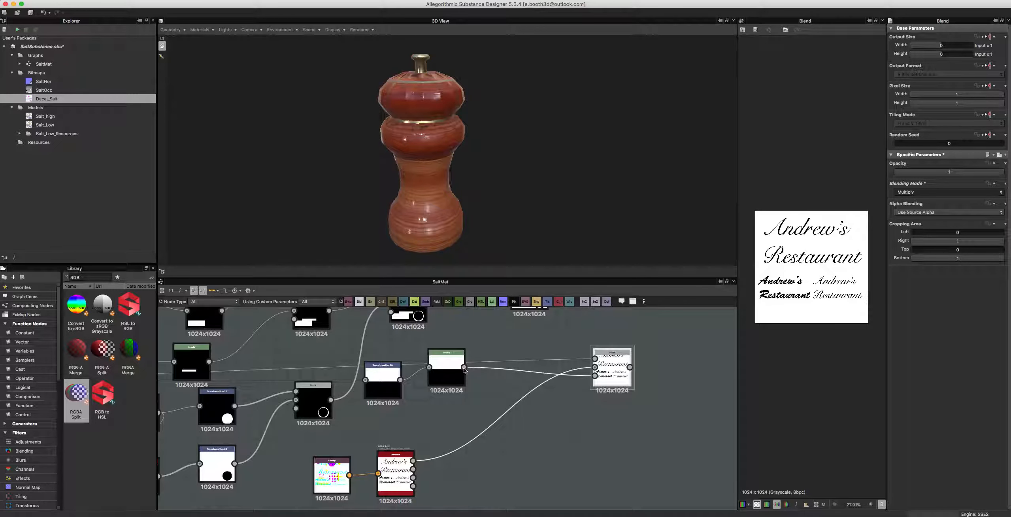
left_click_drag(454, 375, 453, 388)
double_click(438, 384)
double_click(609, 367)
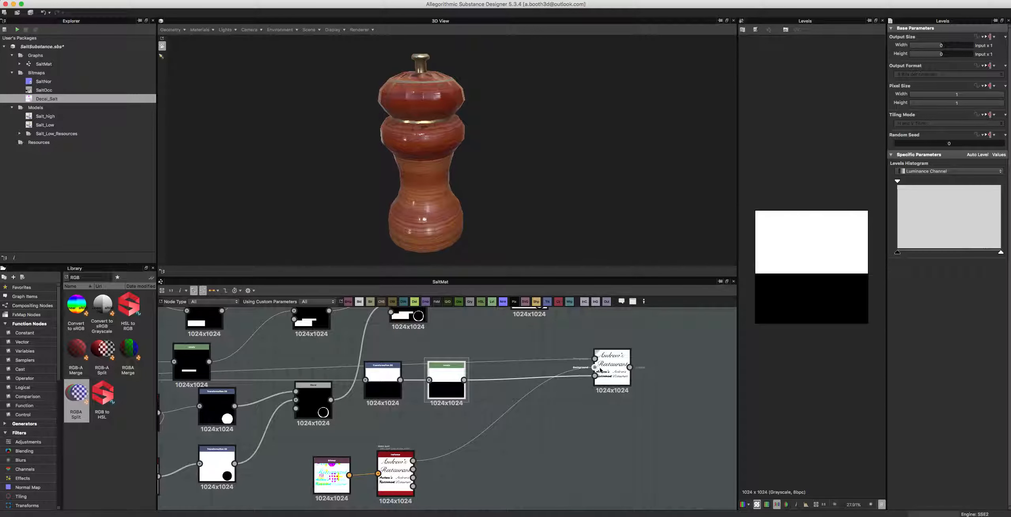
left_click(925, 192)
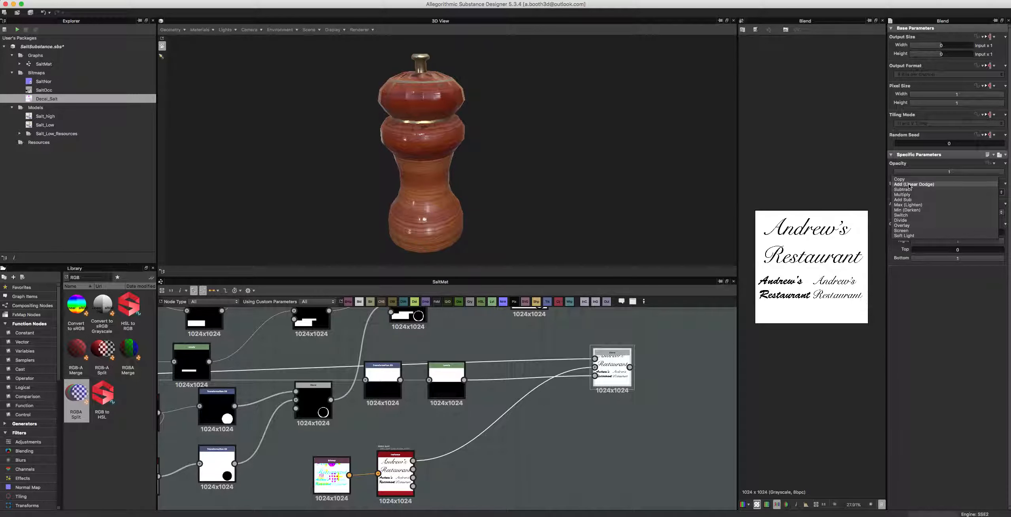
left_click(916, 200)
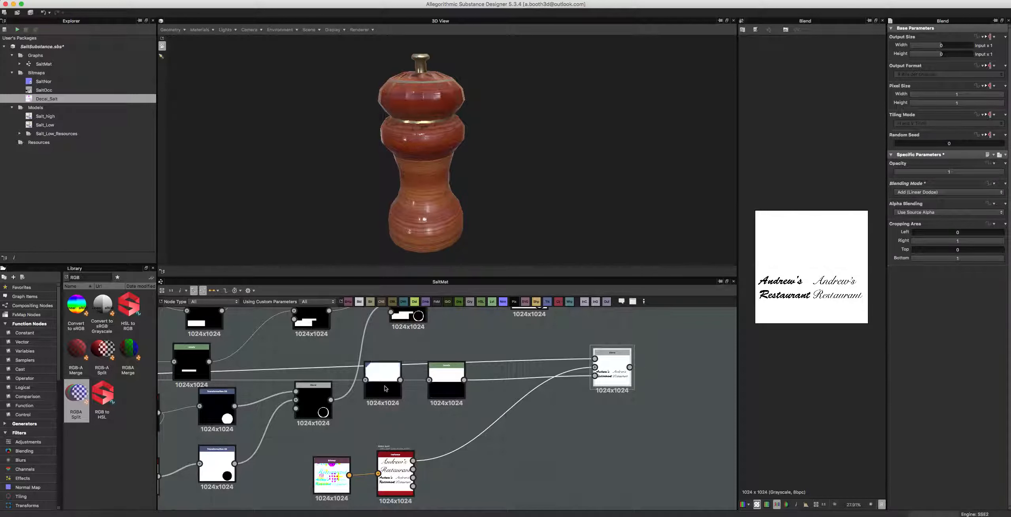
Step: Find Invert Grayscale in the library, insert it between the Levels and Blend nodes, and preview the Blend
scroll(437, 406, "down", 3)
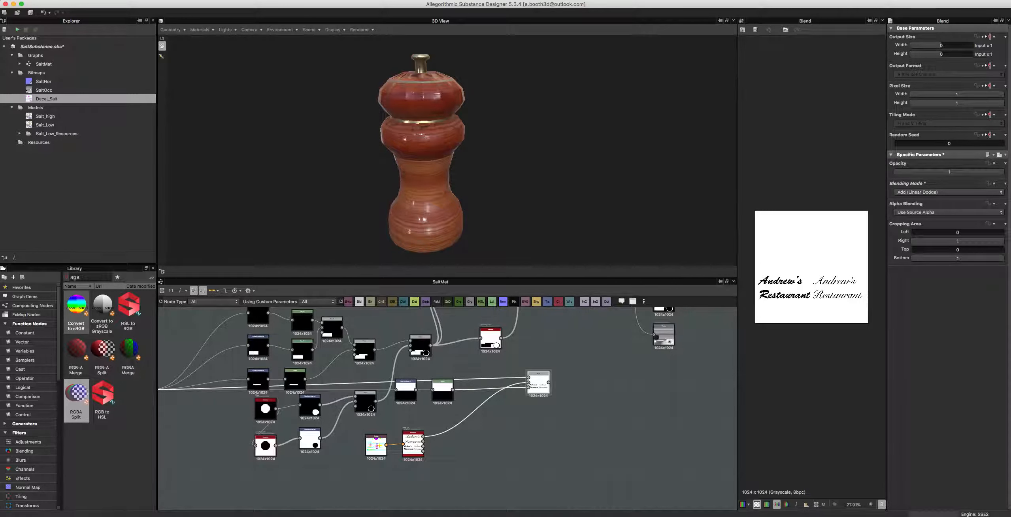
left_click_drag(85, 279, 22, 280)
type("inve")
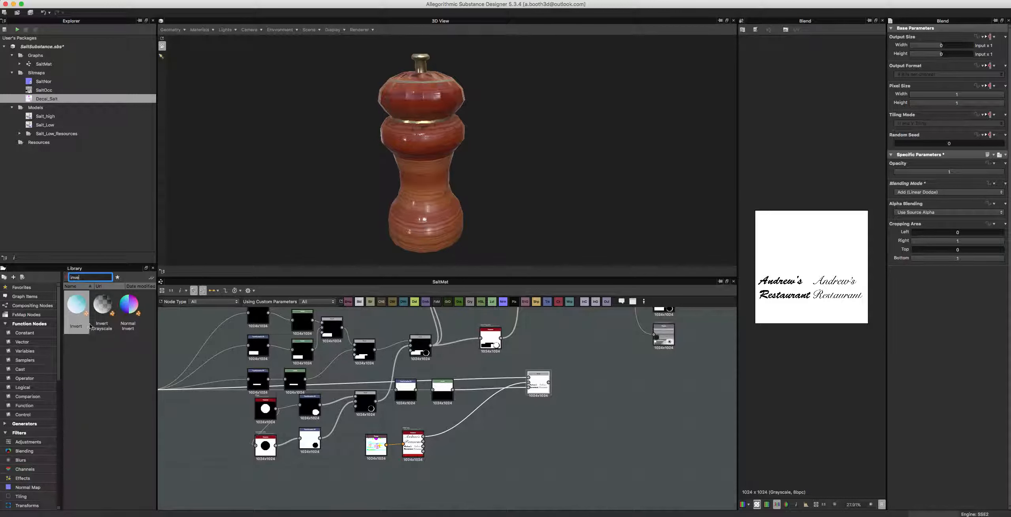
left_click_drag(102, 306, 478, 392)
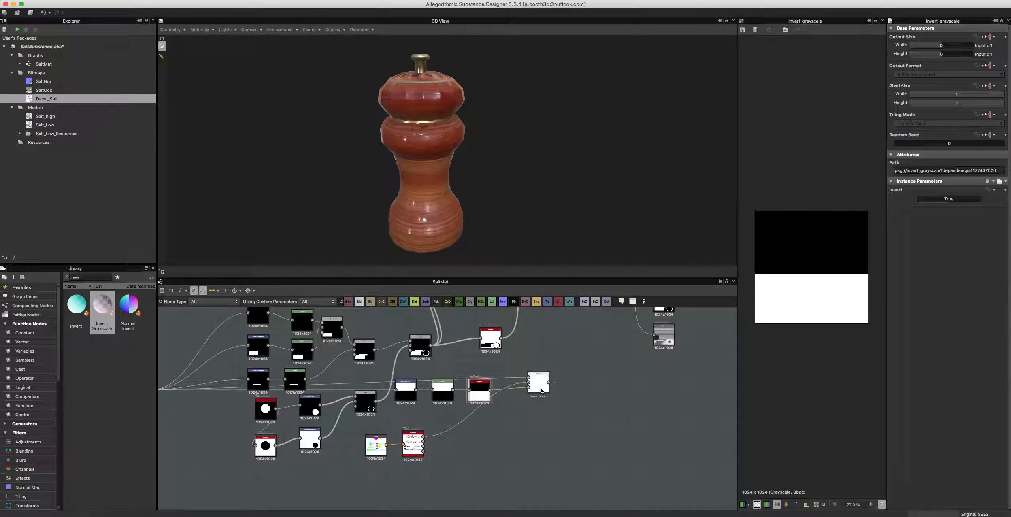
double_click(535, 385)
scroll(602, 382, "up", 3)
scroll(602, 379, "down", 2)
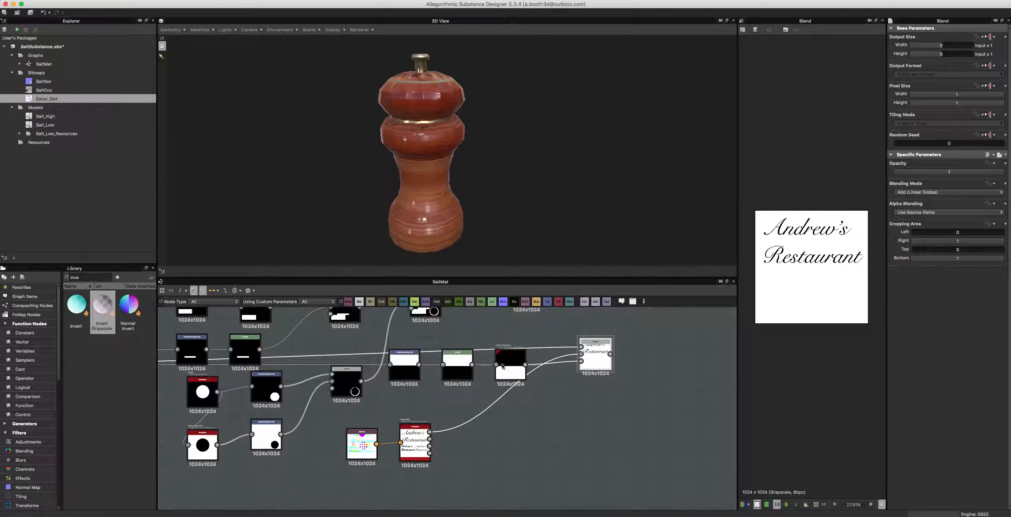
Step: Spread the Levels, Invert Grayscale and RGBA Split nodes apart to leave clear space between them
left_click_drag(502, 361, 523, 372)
left_click(454, 364)
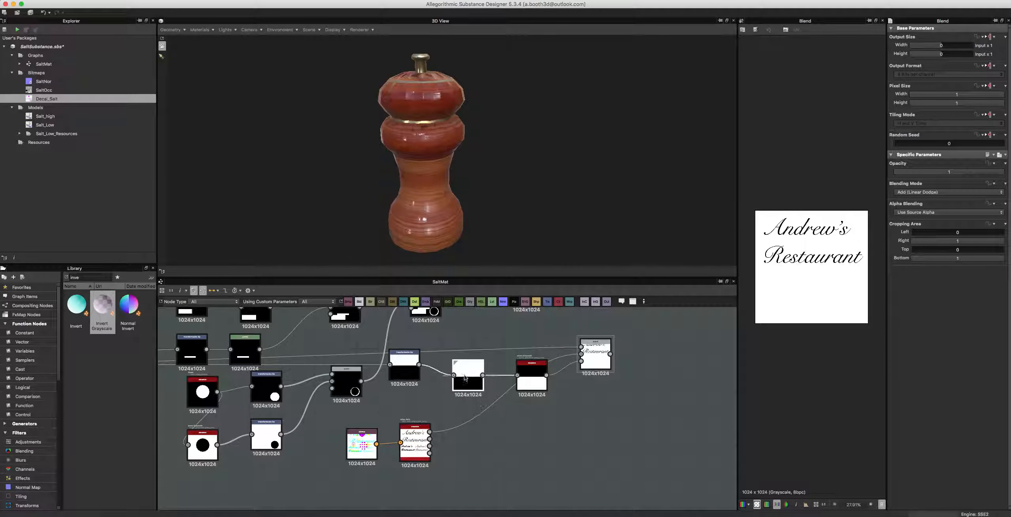
middle_click_drag(457, 407, 506, 375)
left_click_drag(471, 412, 489, 407)
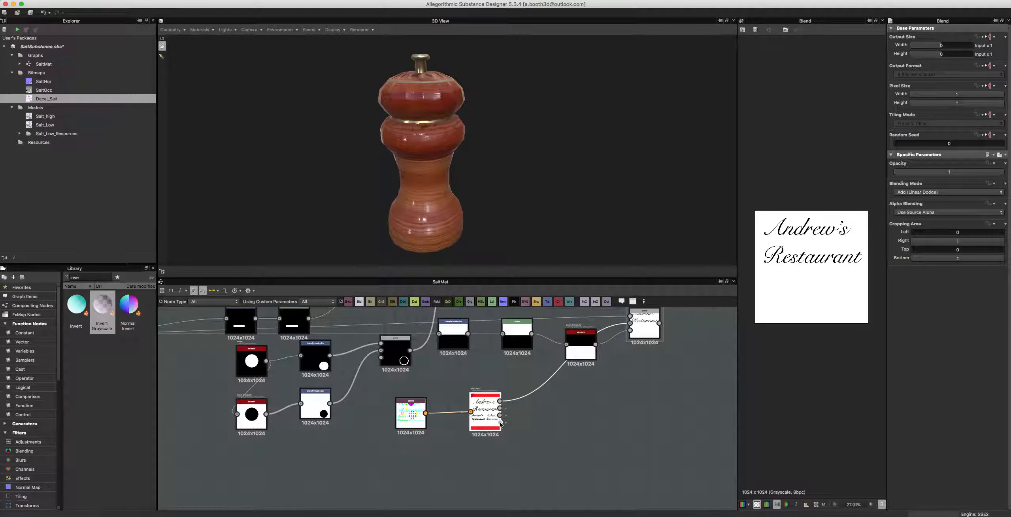
middle_click_drag(632, 355, 591, 386)
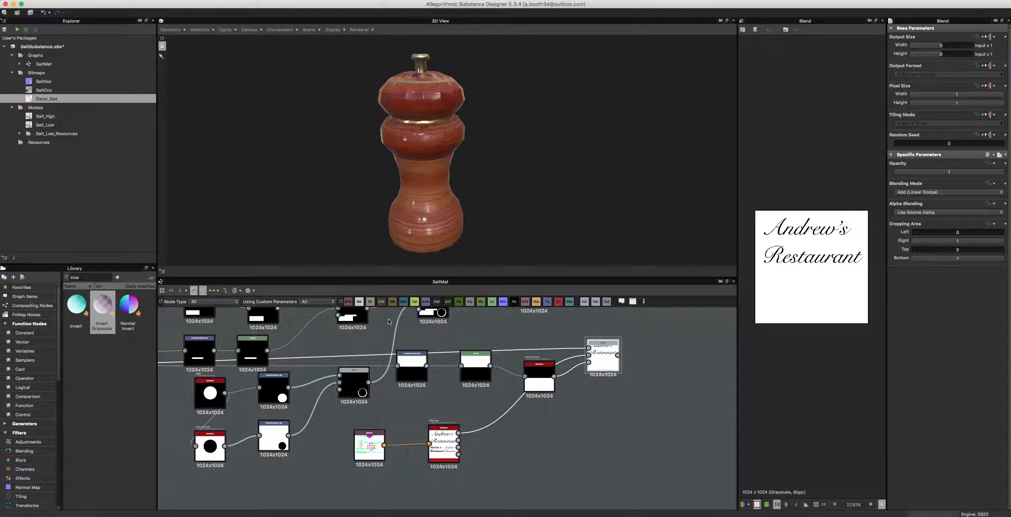
left_click_drag(539, 363, 539, 353)
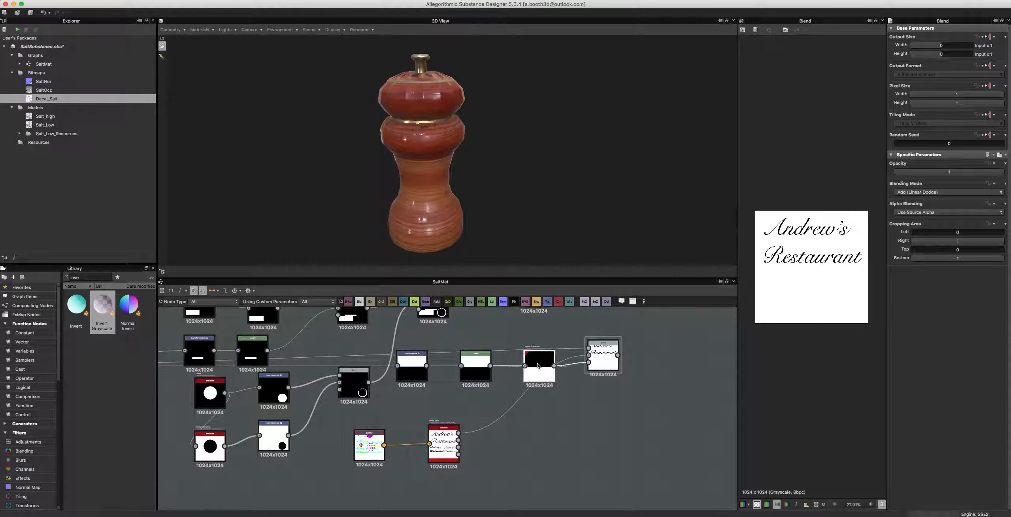
Step: Trace the Blend's foreground link back to the white uniform color node and examine that node's connections
middle_click_drag(470, 415, 581, 405)
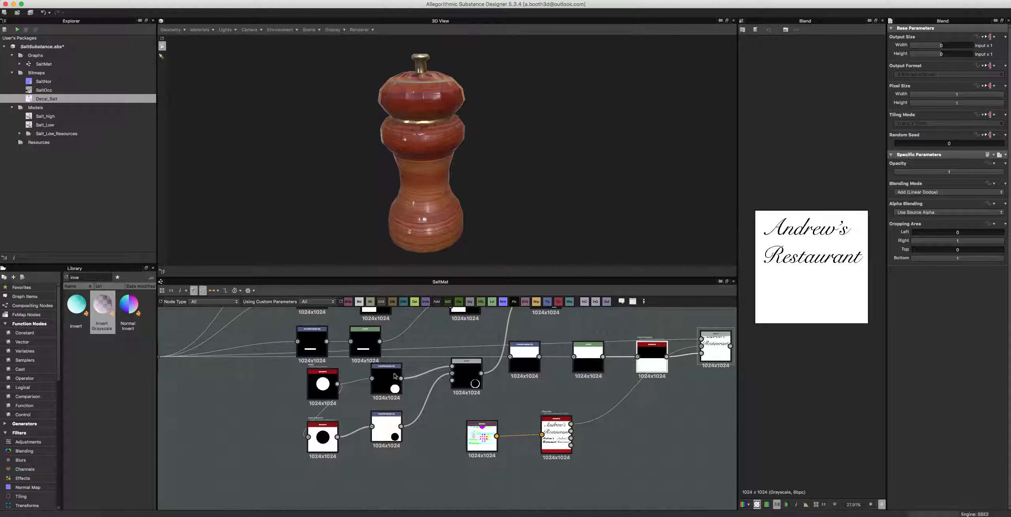
middle_click_drag(361, 378, 514, 370)
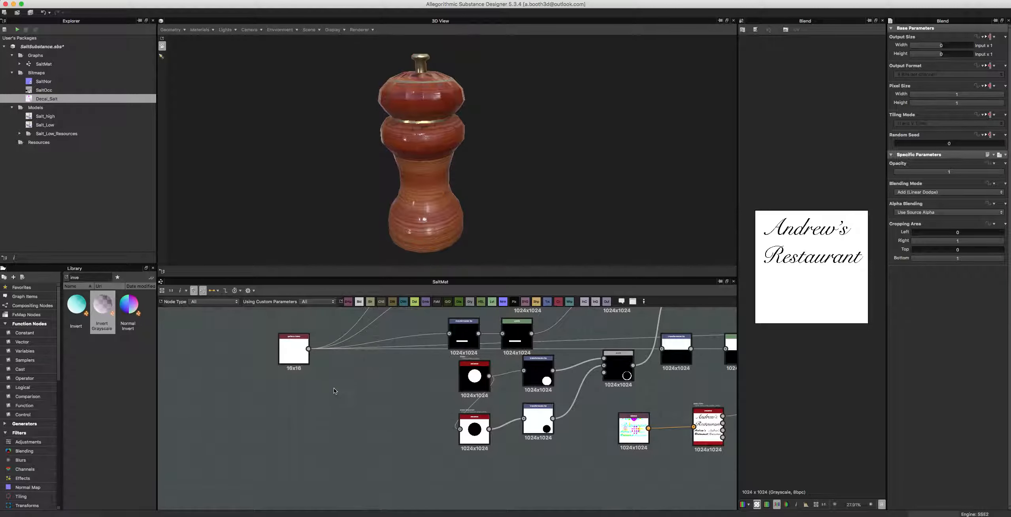
middle_click_drag(297, 400, 290, 395)
left_click_drag(278, 356, 289, 360)
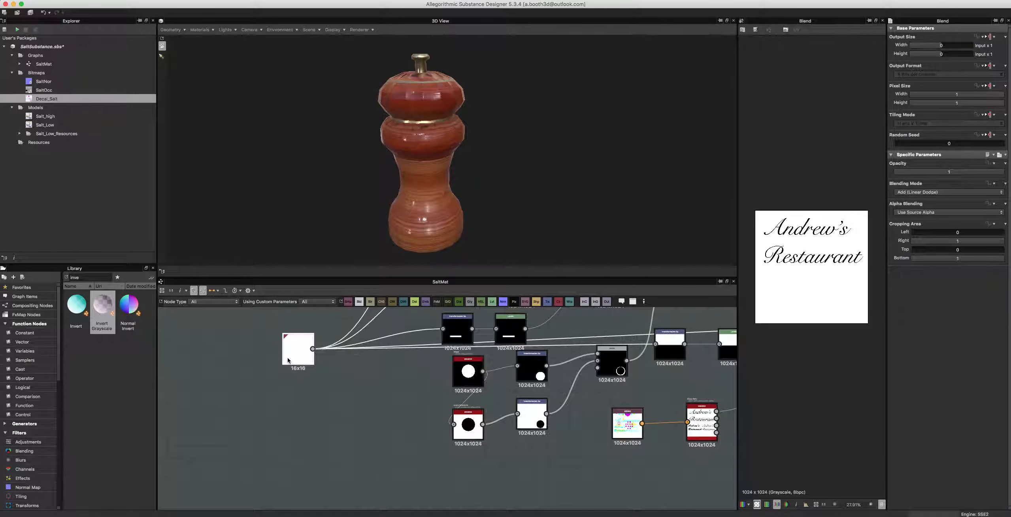
middle_click_drag(350, 414, 135, 423)
middle_click_drag(481, 365, 461, 393)
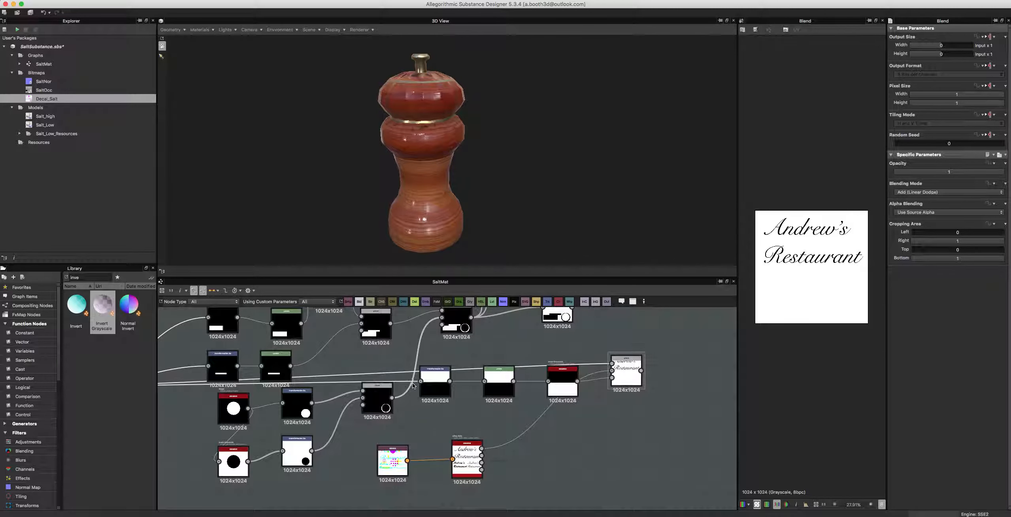
Step: Stagger the Transformation 2D, Levels, Invert Grayscale and Blend nodes so their links are easier to follow
left_click_drag(427, 384, 432, 363)
left_click_drag(498, 376, 498, 355)
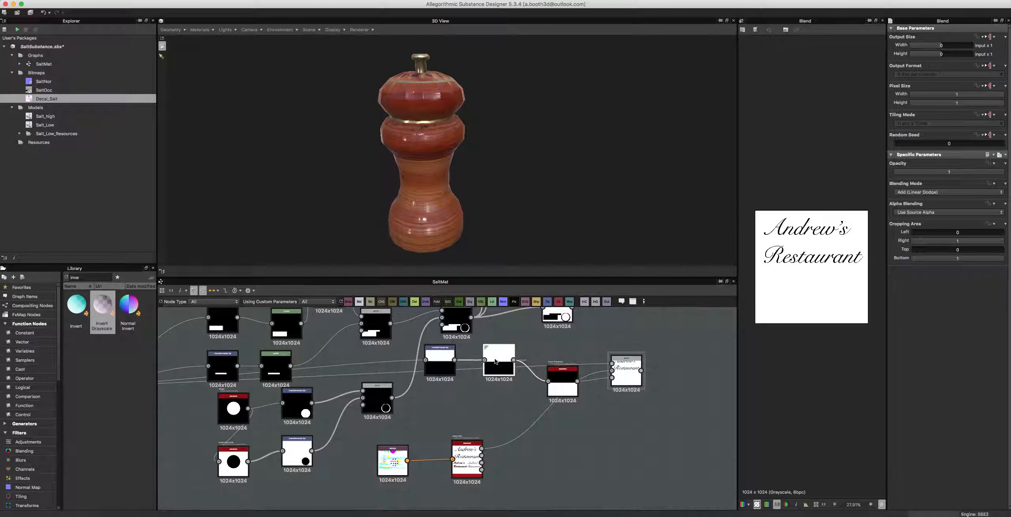
left_click_drag(496, 361, 495, 376)
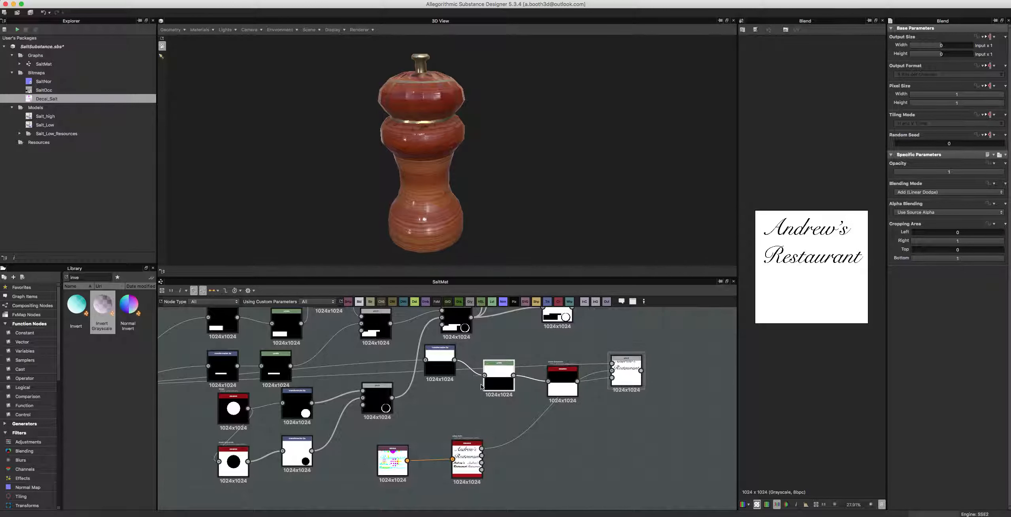
left_click_drag(557, 387, 546, 378)
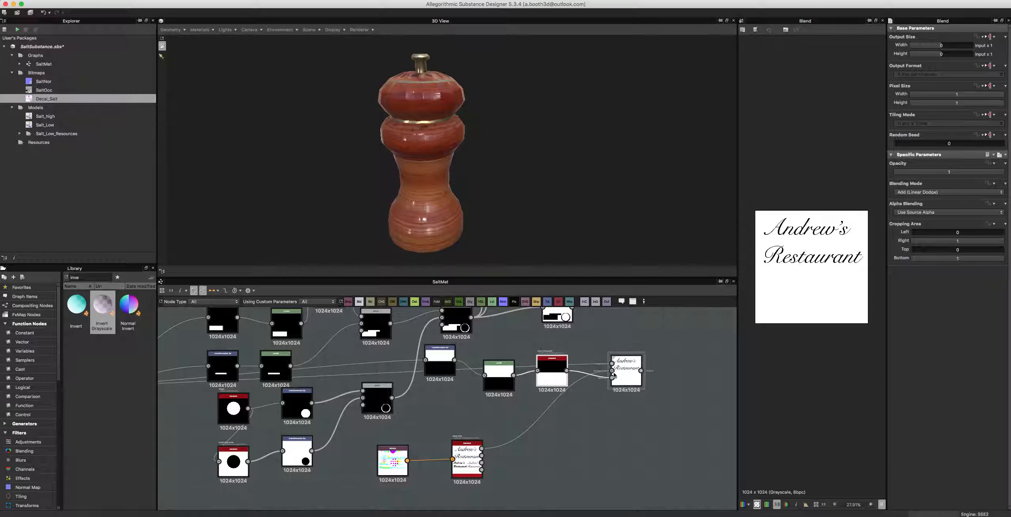
left_click_drag(622, 367, 619, 357)
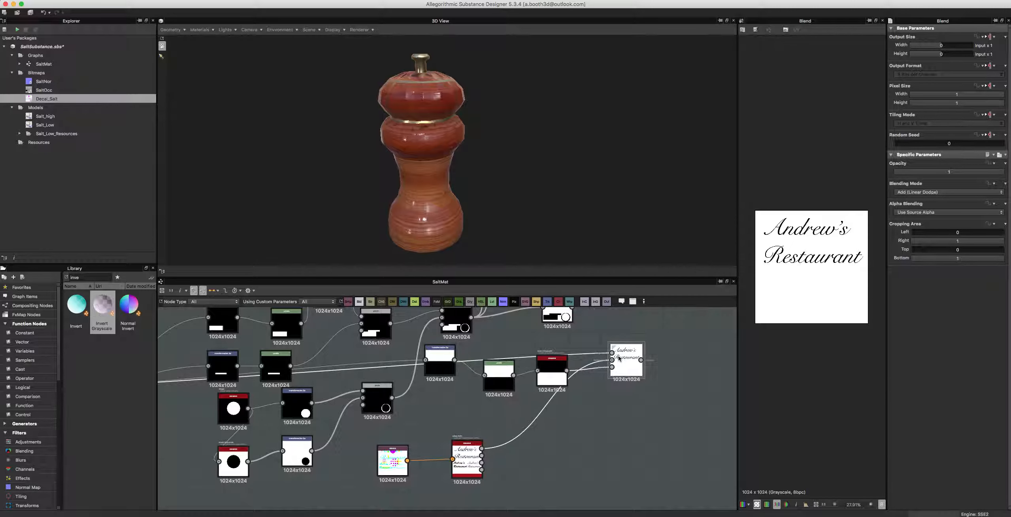
Step: Compare the RGBA Split's R channel with the Blend node's output in the 2D preview
double_click(460, 461)
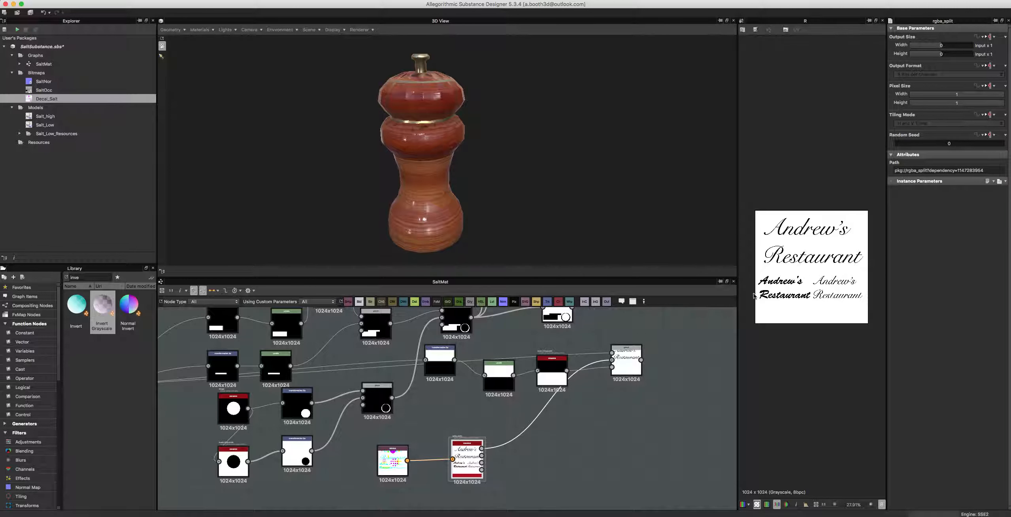
middle_click_drag(648, 416, 555, 439)
double_click(531, 381)
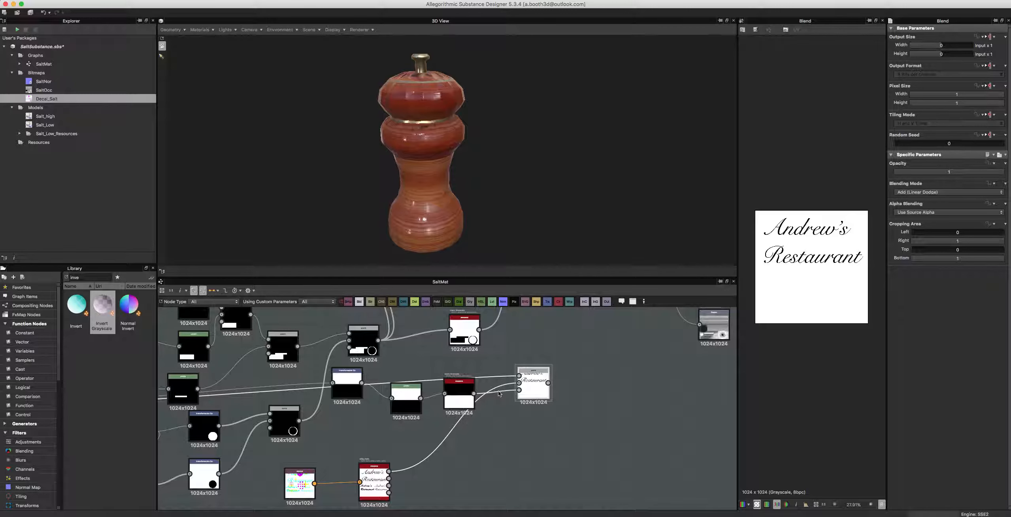
Step: Examine the material blend and output nodes in the graph, and inspect the salt mill from another angle
middle_click_drag(577, 376, 500, 427)
scroll(514, 418, "down", 3)
scroll(502, 428, "up", 3)
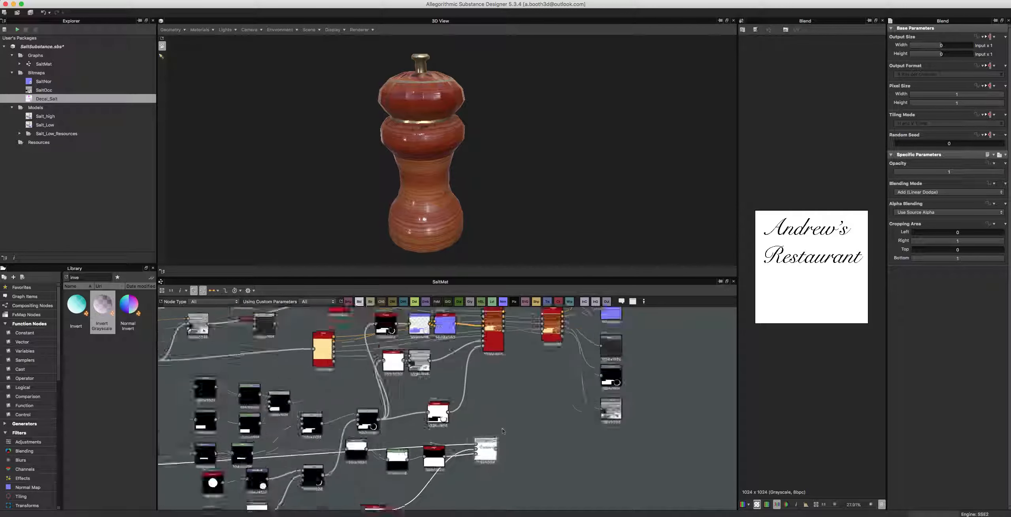
middle_click_drag(568, 397, 538, 461)
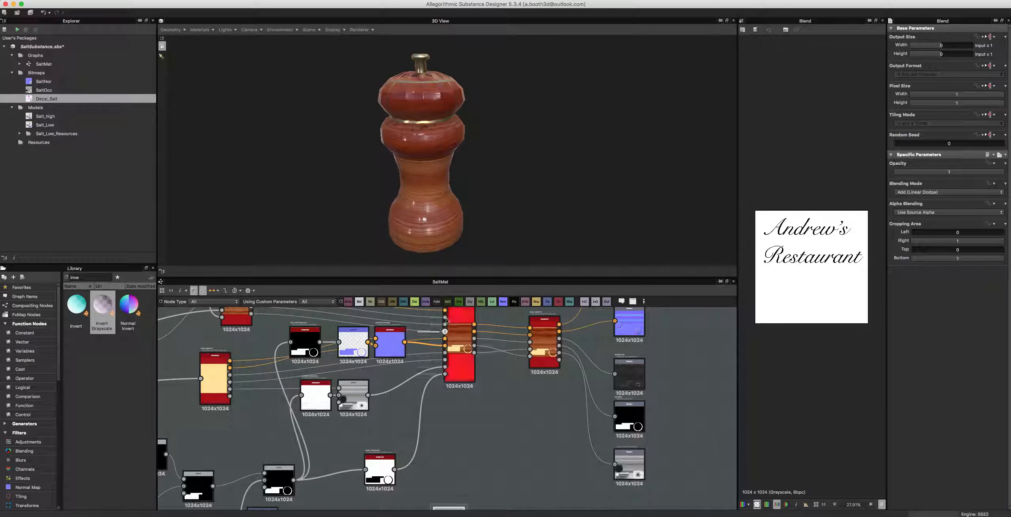
scroll(384, 129, "up", 1)
left_click_drag(384, 128, 474, 135)
mouse_move(446, 163)
left_mouse_down()
mouse_move(419, 136)
mouse_move(438, 158)
left_mouse_up()
scroll(469, 399, "down", 2)
scroll(475, 397, "down", 10)
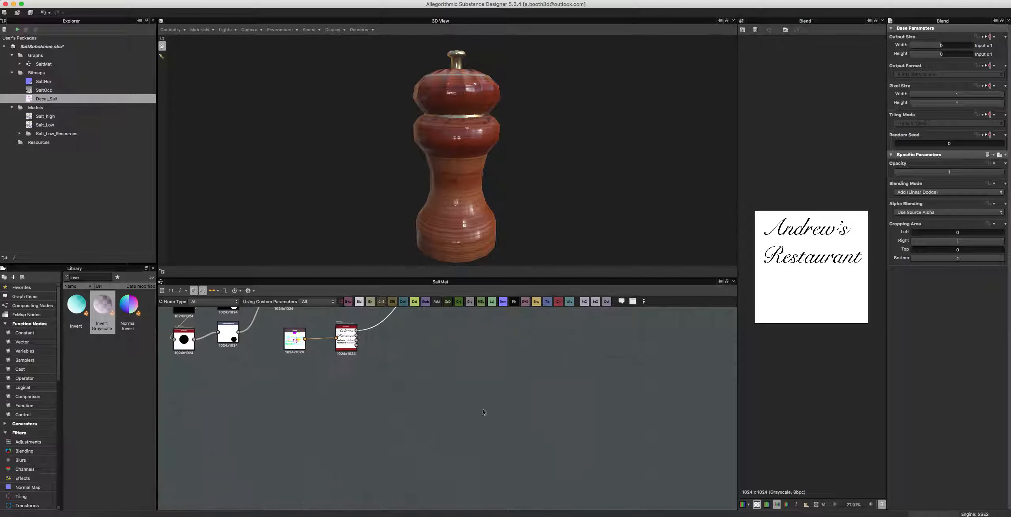
Step: Add a Transformation 2D node above the Blend, feed it the Blend's output, and set its matte color to white (255)
scroll(470, 396, "up", 5)
right_click(451, 384)
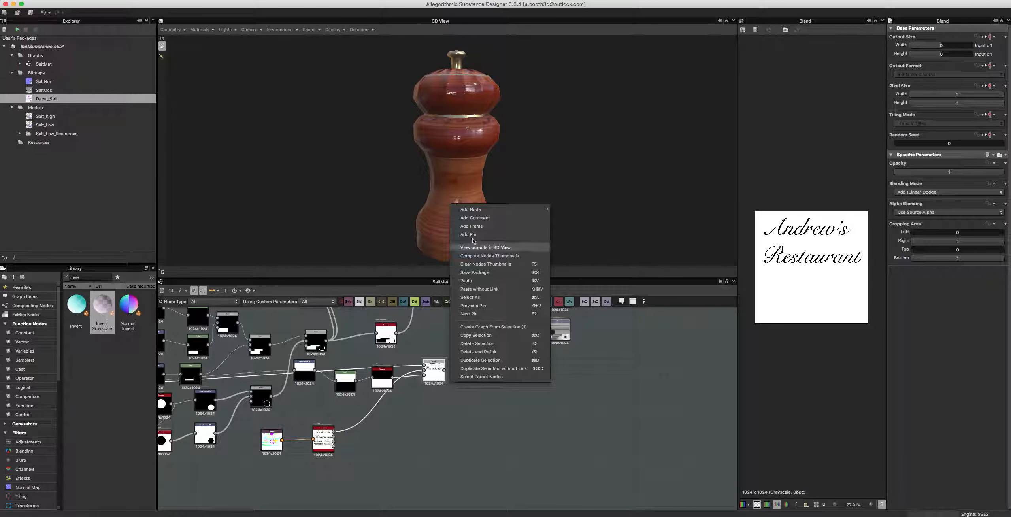
mouse_move(481, 207)
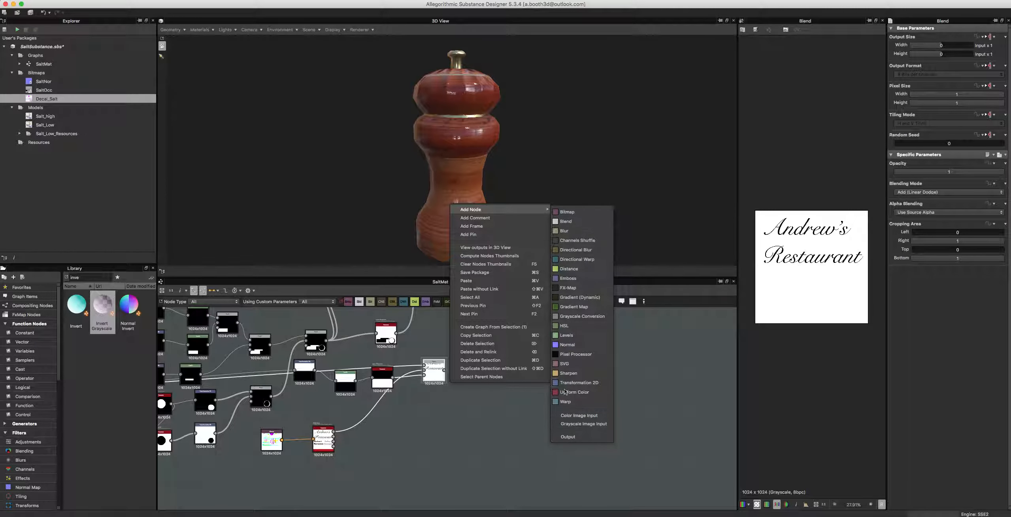
left_click(566, 384)
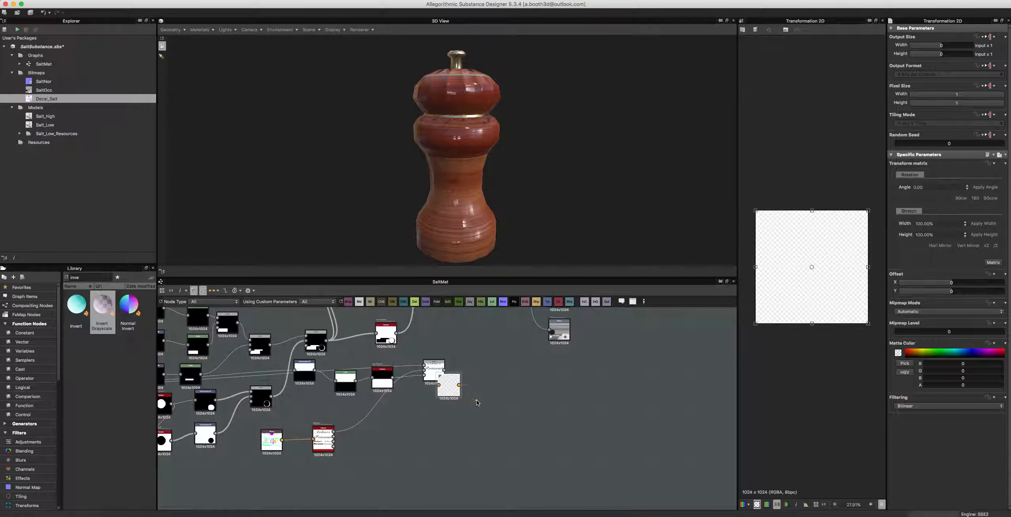
left_click_drag(446, 388, 477, 402)
left_click_drag(444, 370, 452, 339)
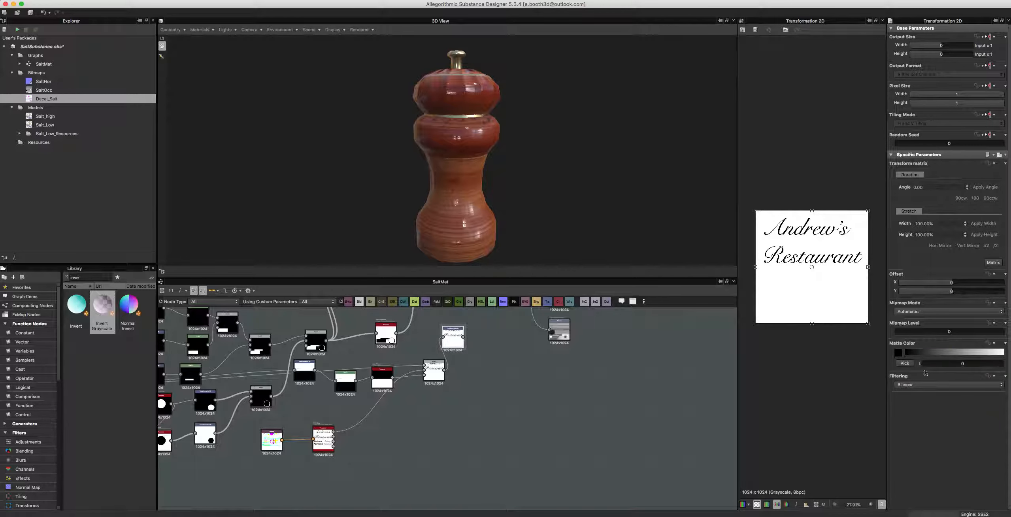
left_click_drag(927, 353, 1005, 354)
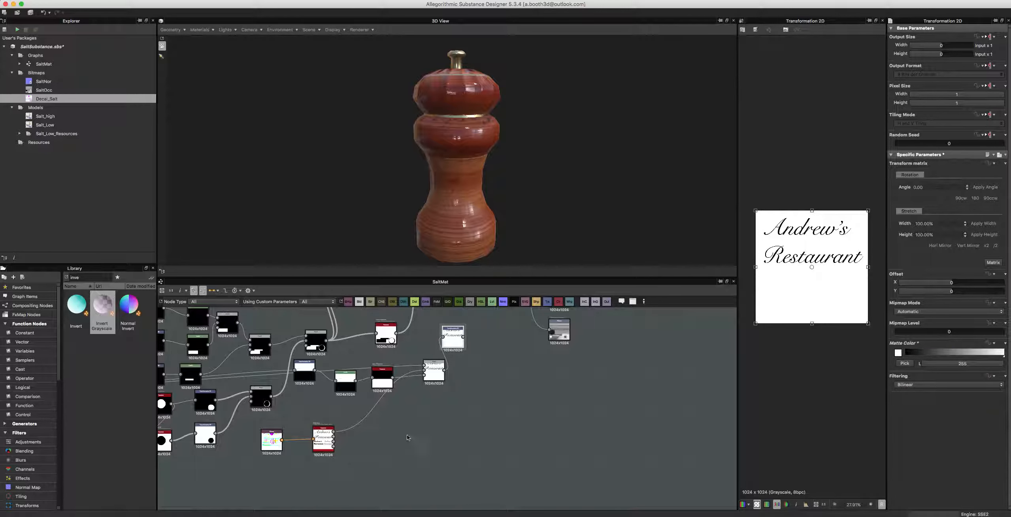
middle_click_drag(437, 469, 454, 516)
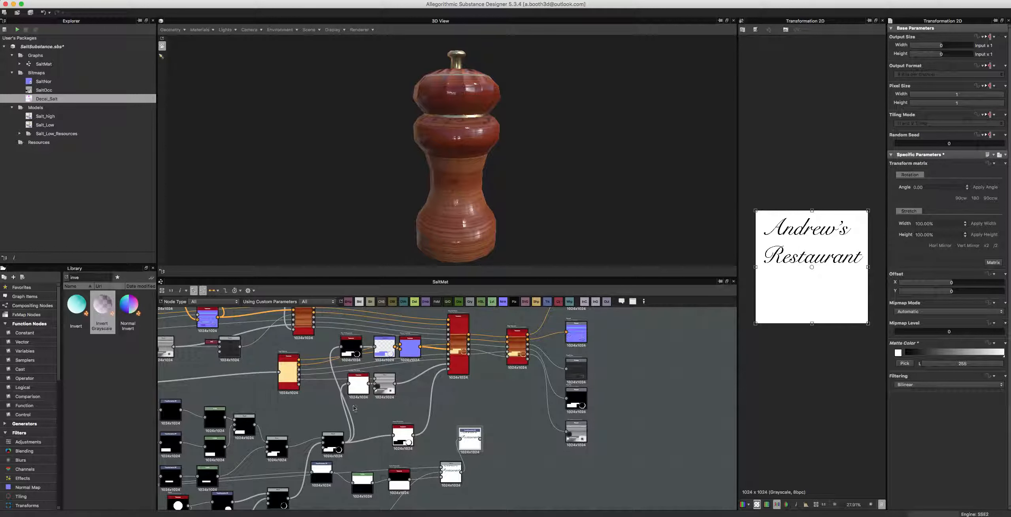
Step: Show the ambient occlusion Blend in the 2D preview as a placement guide while the Transformation 2D node stays selected for editing
left_click(382, 391)
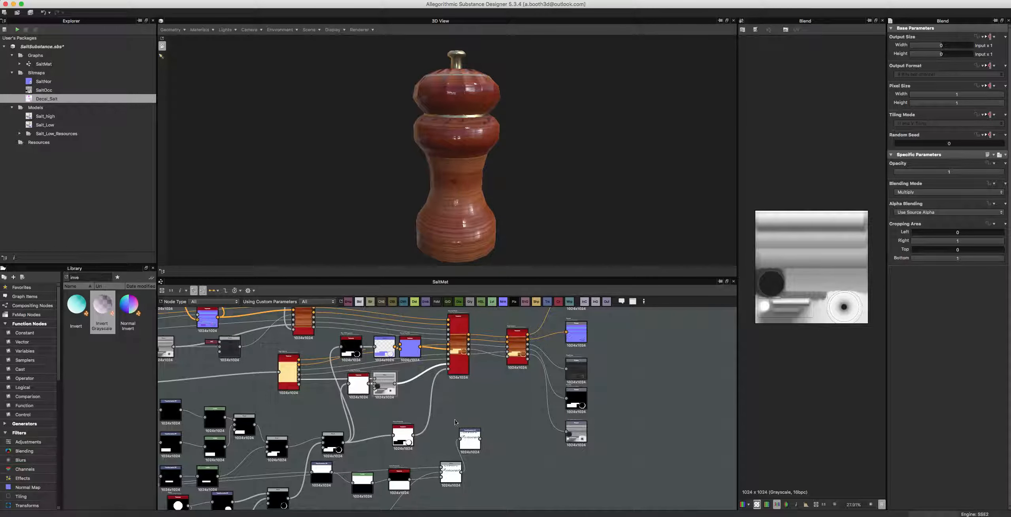
left_click_drag(465, 443, 464, 440)
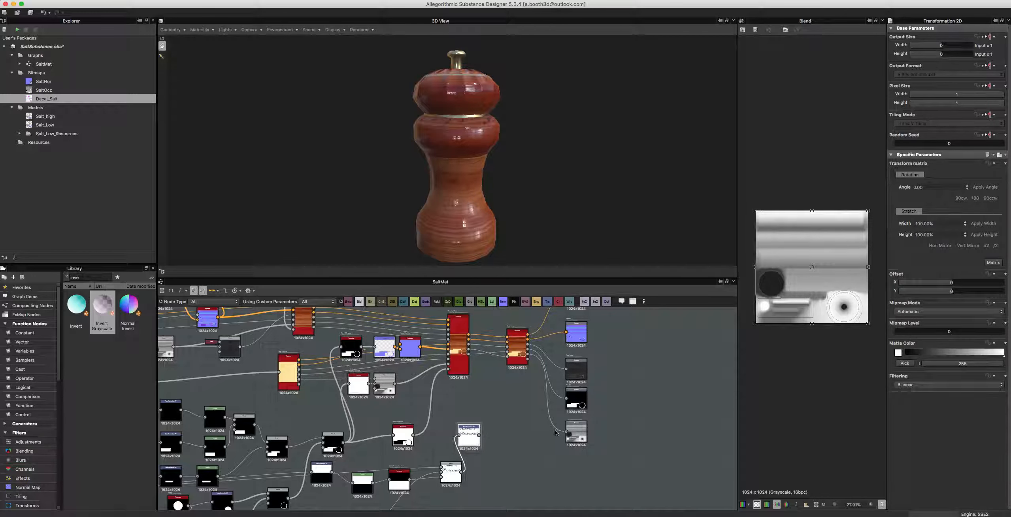
scroll(871, 287, "up", 3)
scroll(871, 287, "down", 1)
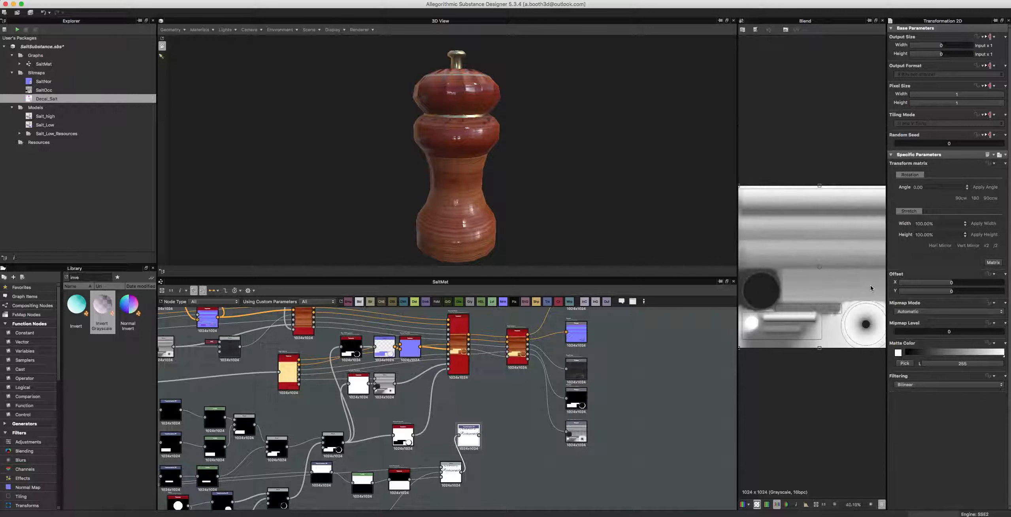
scroll(869, 284, "up", 1)
scroll(870, 285, "down", 2)
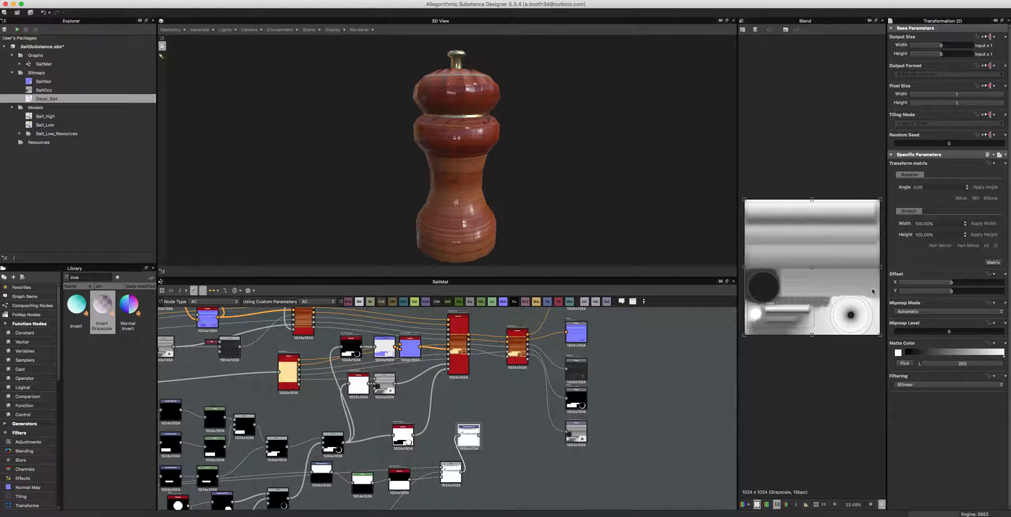
scroll(811, 302, "up", 2)
scroll(811, 303, "up", 3)
scroll(812, 302, "down", 3)
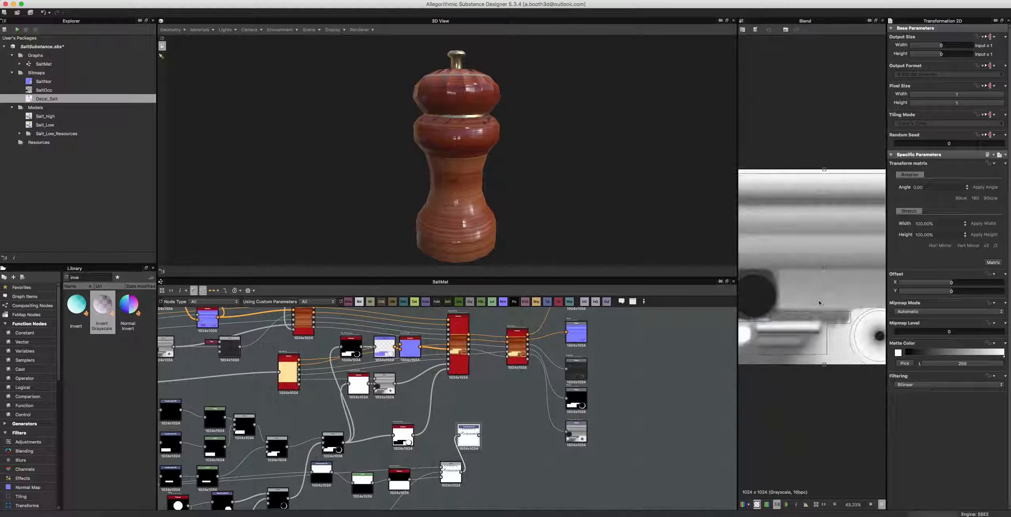
scroll(860, 247, "down", 2)
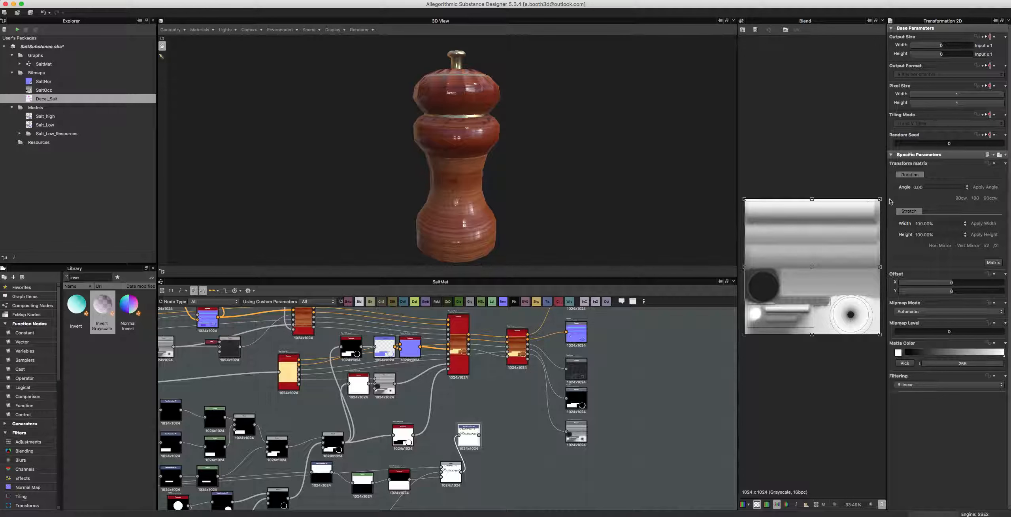
Step: Scale the Transformation 2D frame to about 40% of the texture's width and place it over the upper-middle bands of the occlusion layout
left_click_drag(883, 201, 831, 253)
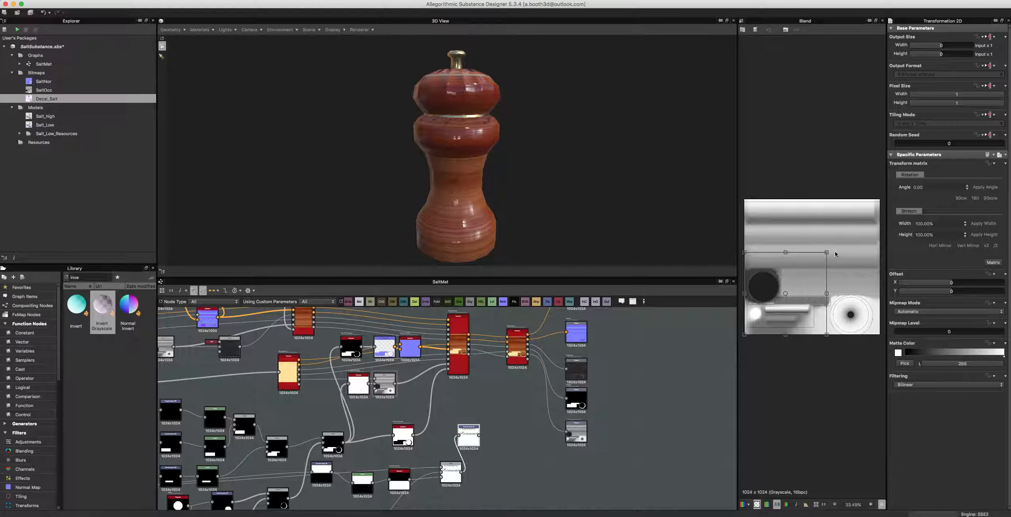
left_click_drag(788, 283, 812, 255)
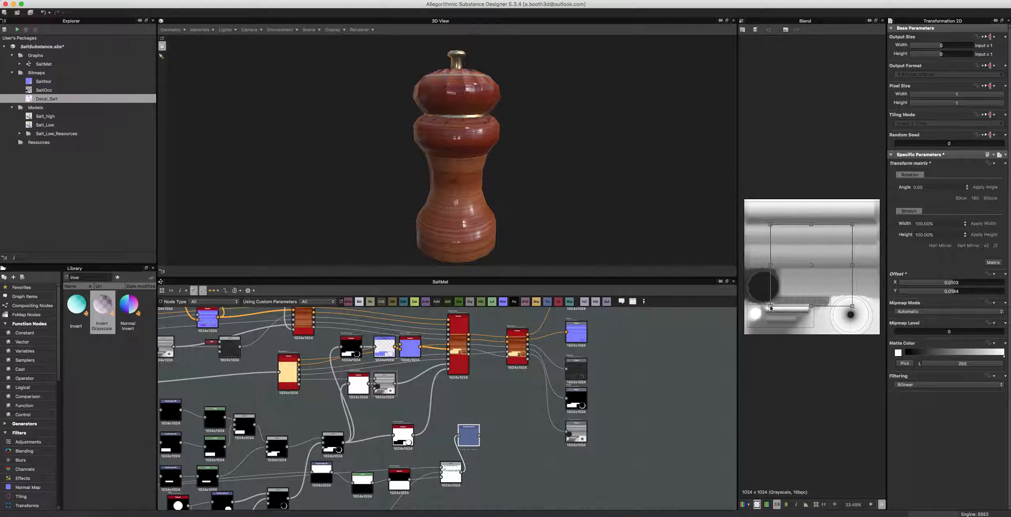
left_click_drag(770, 307, 791, 252)
left_click_drag(852, 307, 817, 266)
left_click_drag(801, 224, 814, 234)
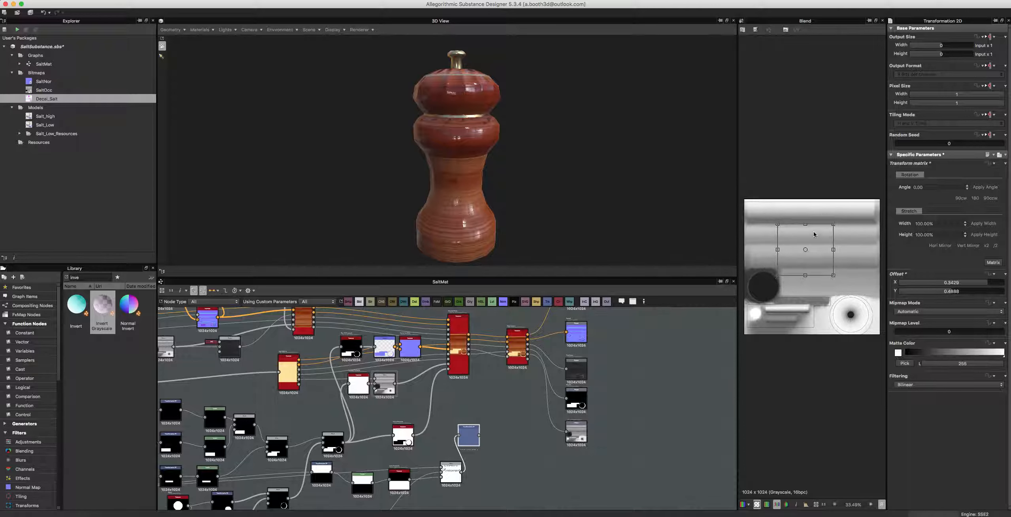
Step: Preview the Transformation 2D output and set its tiling mode to Absolute with No Tiling
double_click(465, 436)
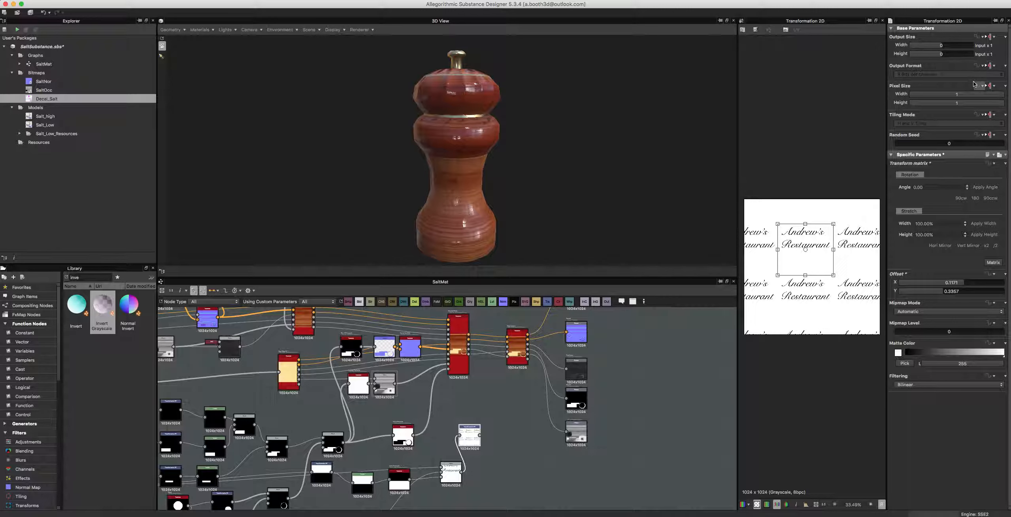
left_click(991, 115)
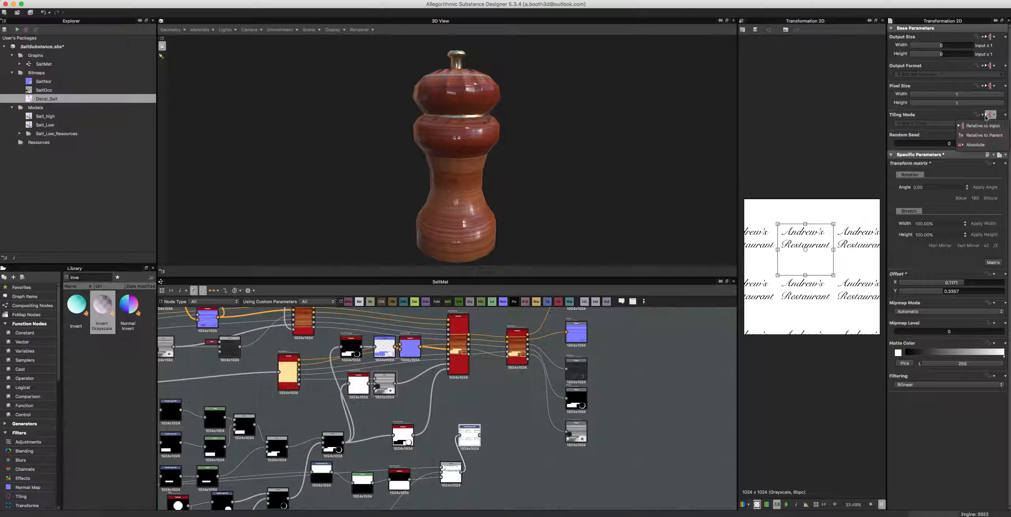
left_click(978, 145)
left_click(938, 123)
left_click(925, 110)
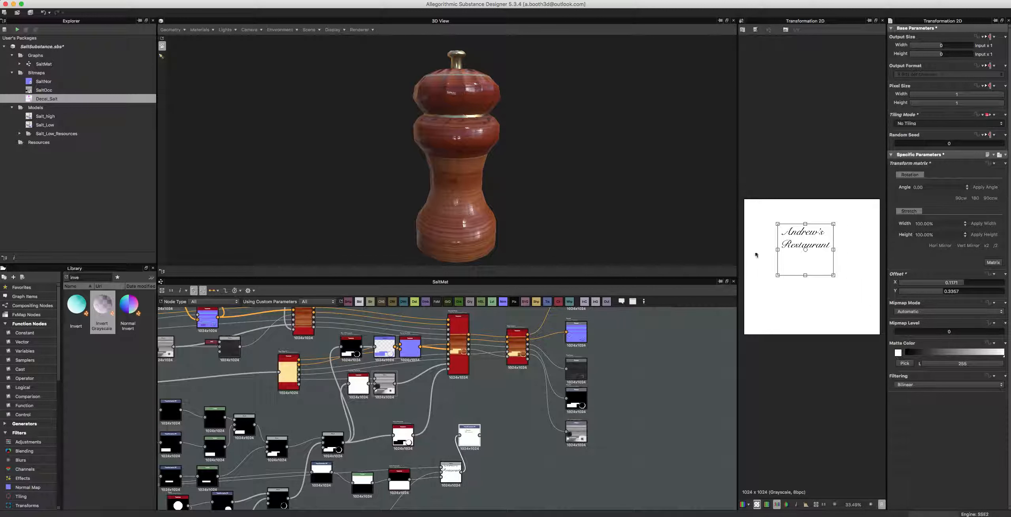
Step: Add a Blend node and feed it the Transformation 2D lettering and the Invert Grayscale mask
right_click(518, 416)
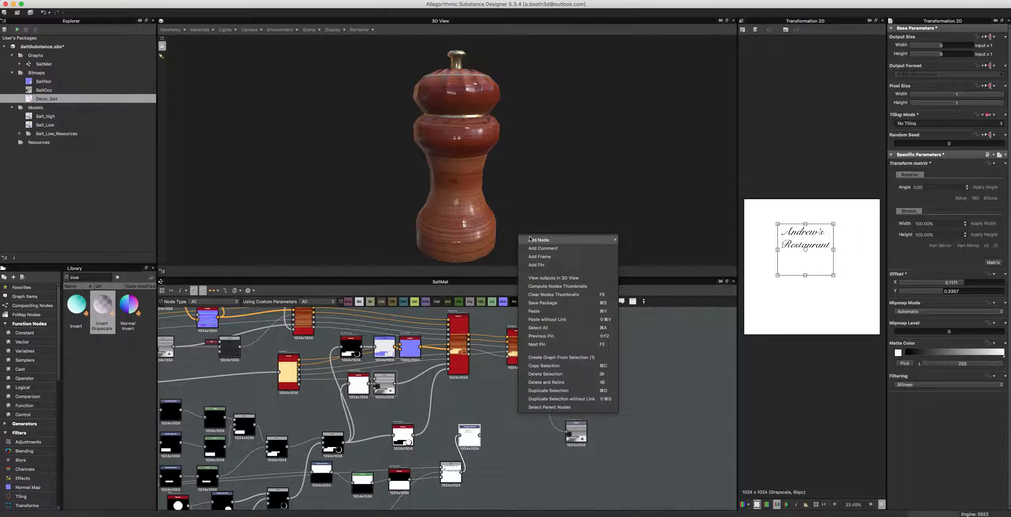
mouse_move(529, 239)
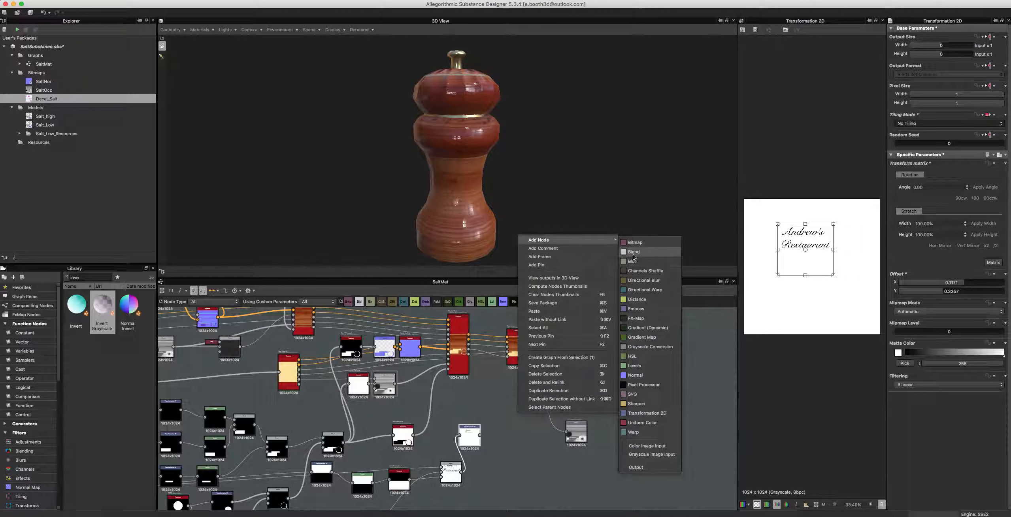
left_click(633, 253)
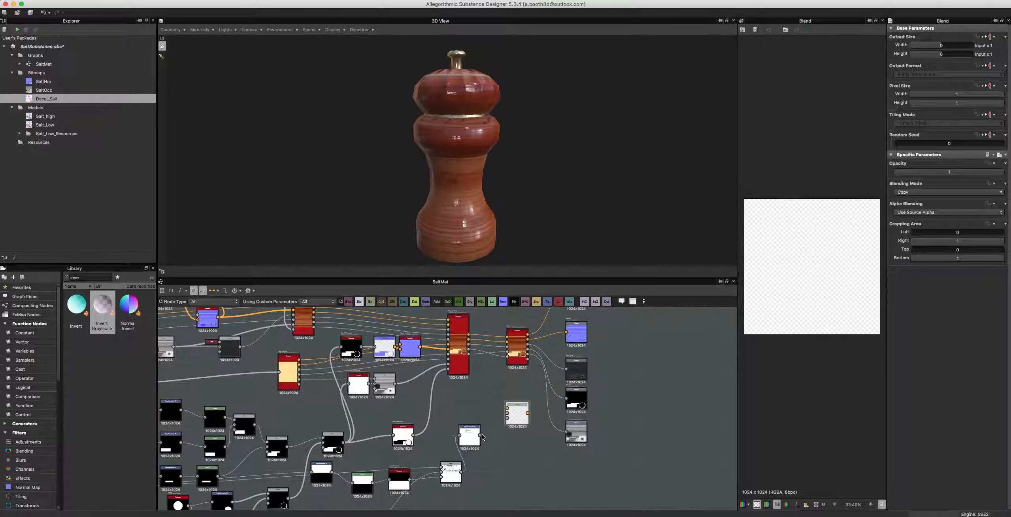
left_click_drag(480, 435, 507, 415)
left_click_drag(414, 435, 447, 396)
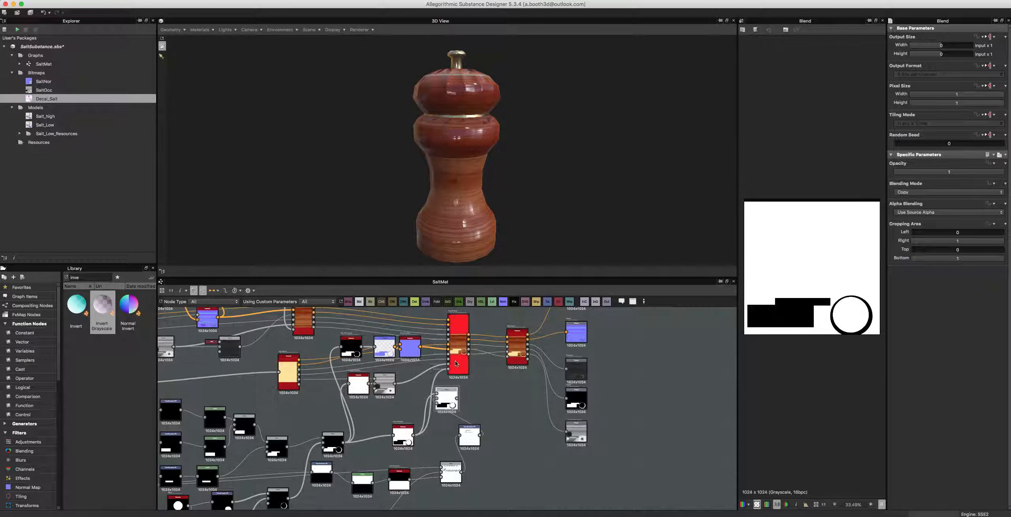
Step: Spread out the material blend, new Blend and Transformation 2D nodes to make room for their links
left_click_drag(456, 363, 500, 363)
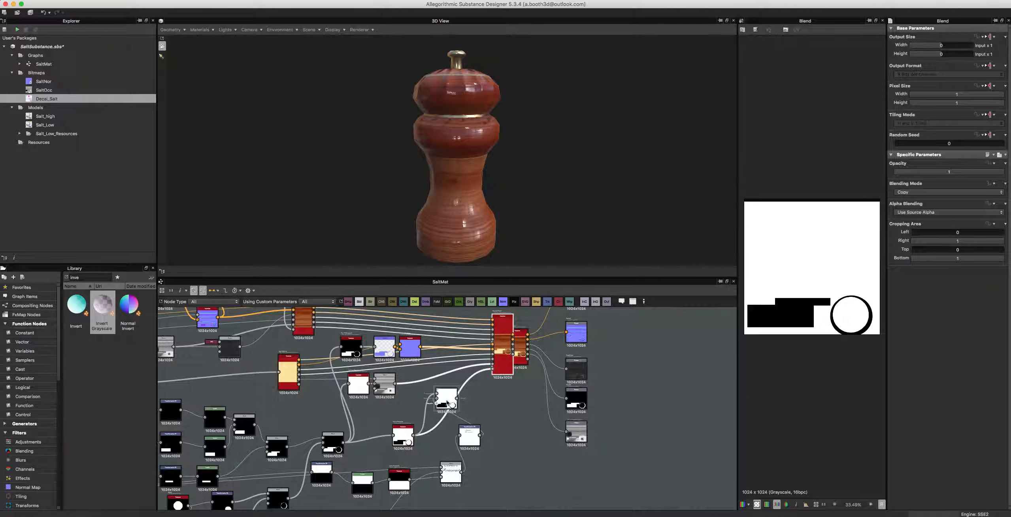
left_click_drag(443, 394, 467, 388)
left_click_drag(471, 433, 454, 440)
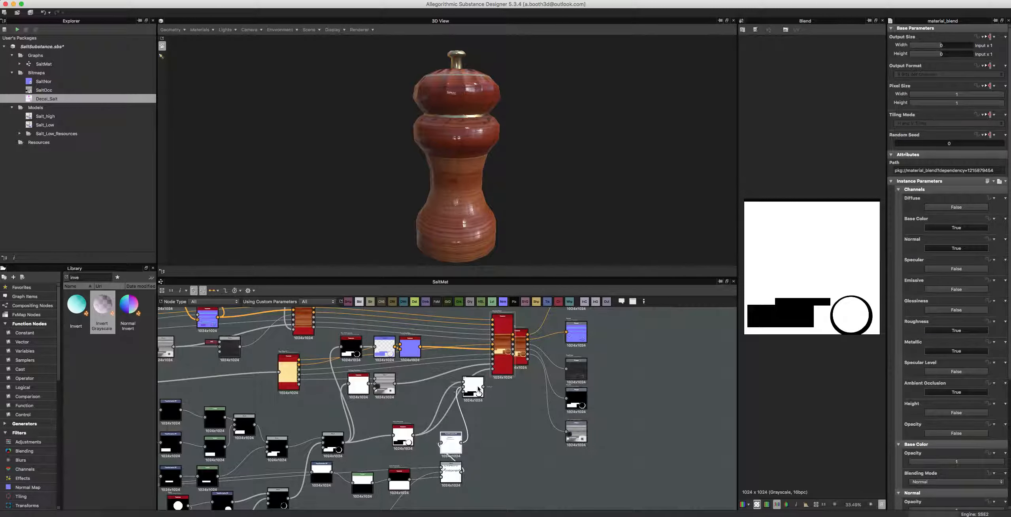
Step: Set the new Blend's blending mode to Multiply and connect its output to the material blend node's mask input
left_click(477, 385)
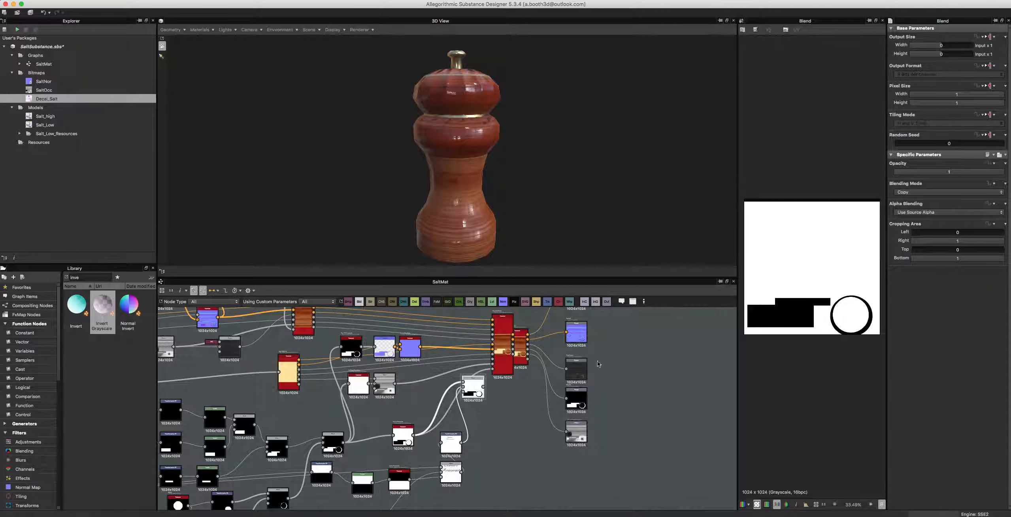
scroll(457, 451, "up", 3)
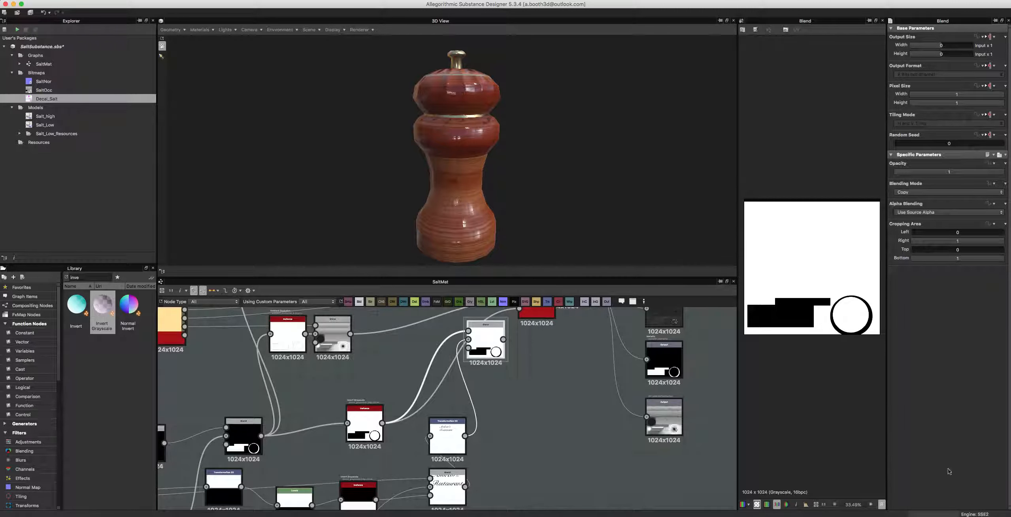
left_click(950, 193)
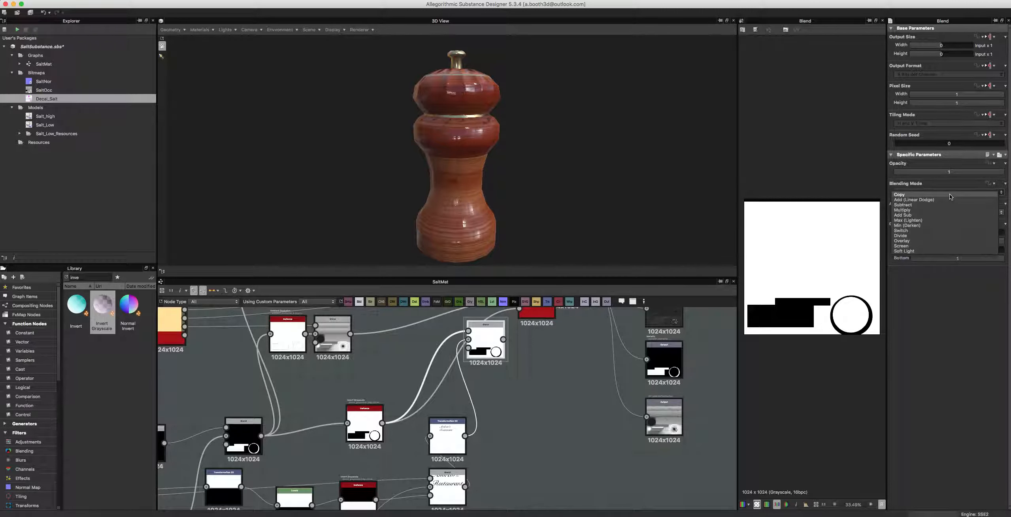
left_click(923, 200)
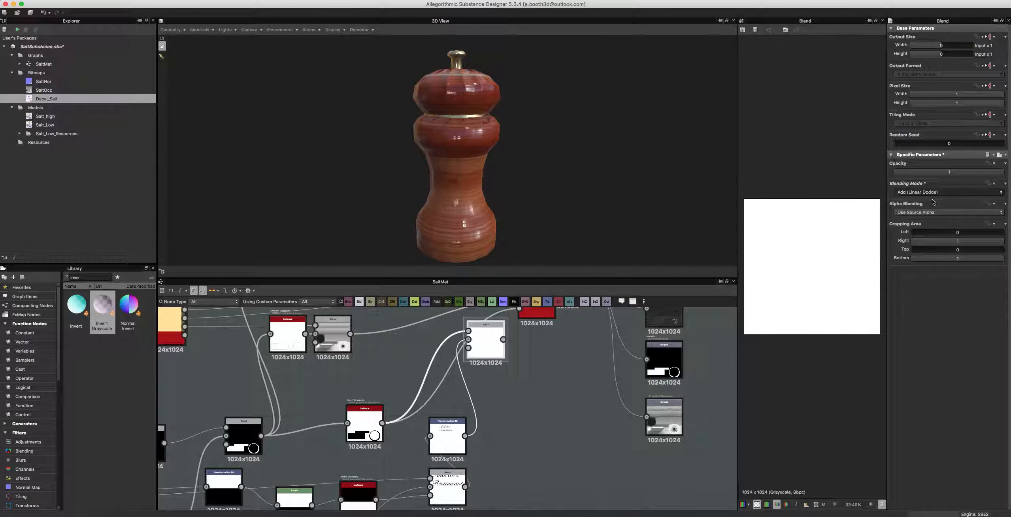
left_click(919, 195)
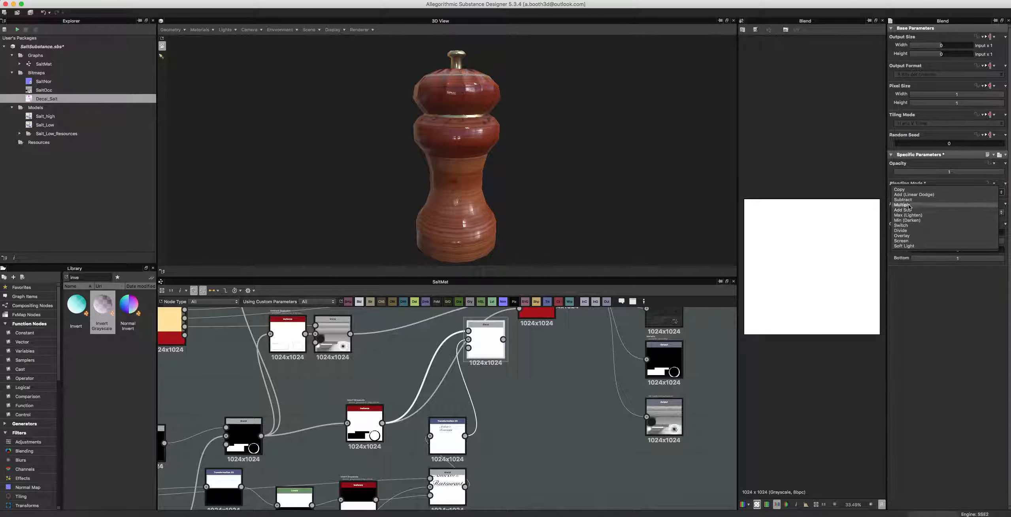
left_click(909, 205)
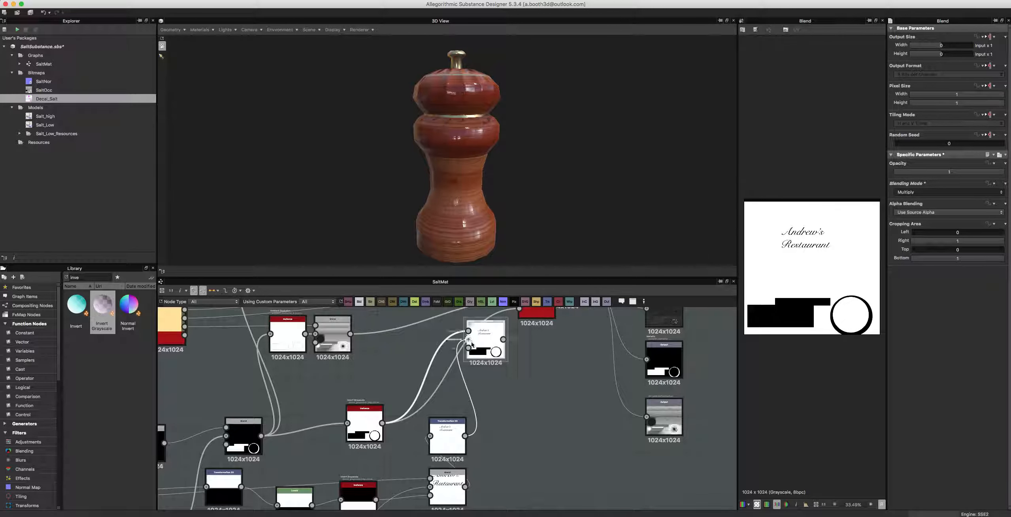
left_click_drag(495, 339, 521, 309)
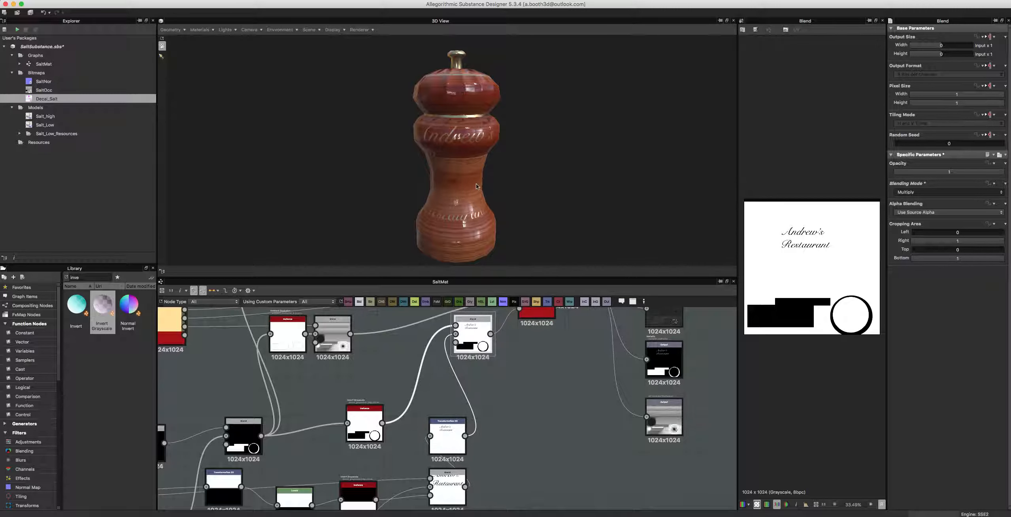
Step: Shrink the lettering's Transformation 2D frame to about a quarter of the texture's width, centering the lettering on the salt mill's upper bulge
scroll(449, 162, "up", 2)
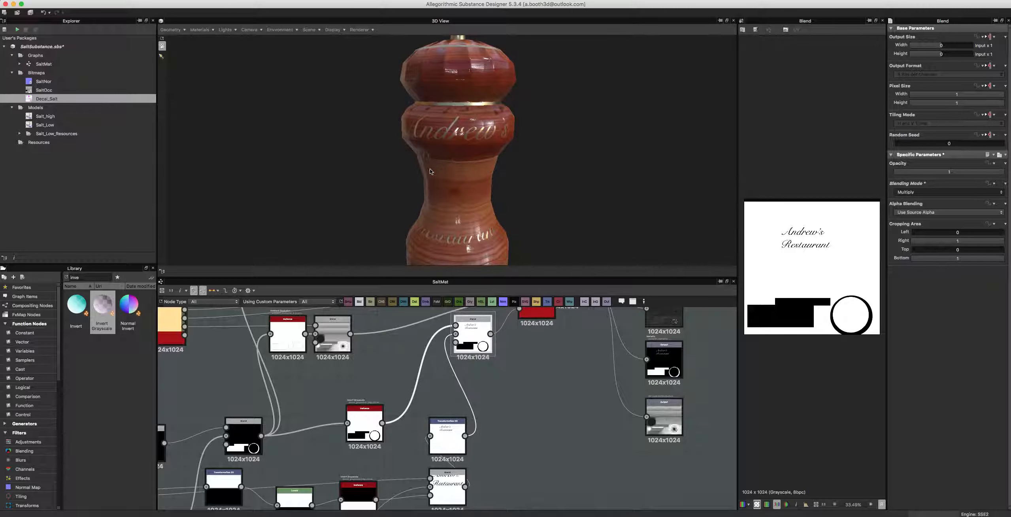
mouse_move(429, 173)
left_mouse_down()
mouse_move(517, 163)
mouse_move(467, 169)
mouse_move(433, 160)
mouse_move(441, 160)
left_mouse_up()
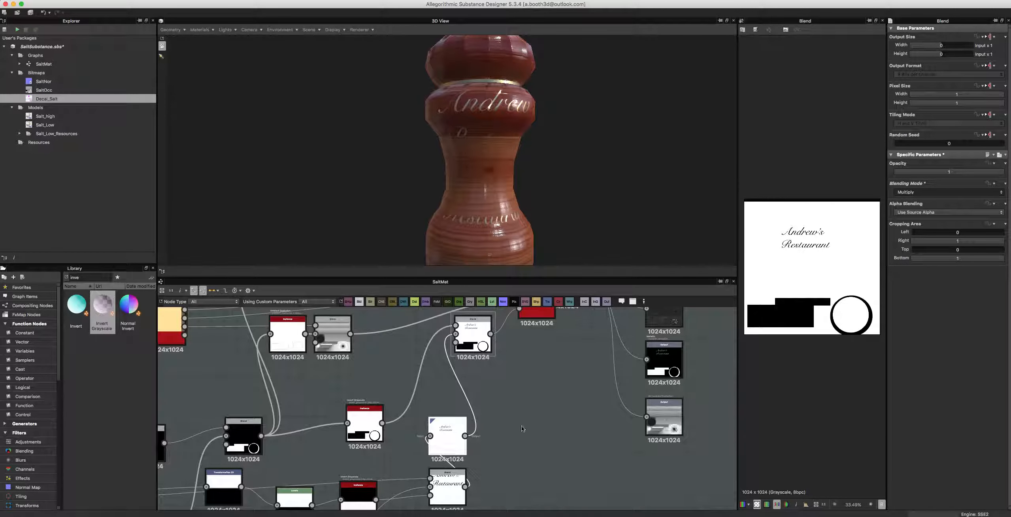
left_click(447, 438)
left_click_drag(832, 277, 829, 272)
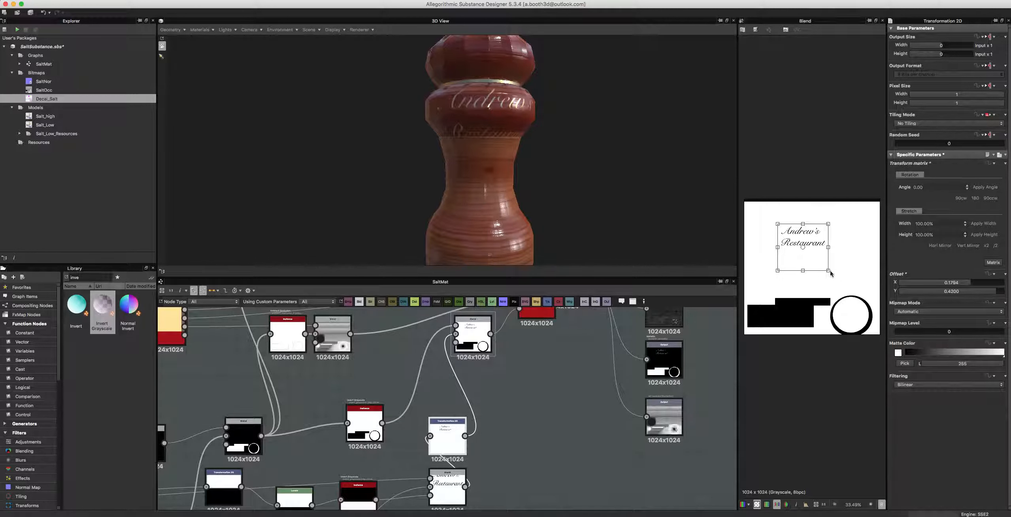
left_click_drag(829, 272, 823, 265)
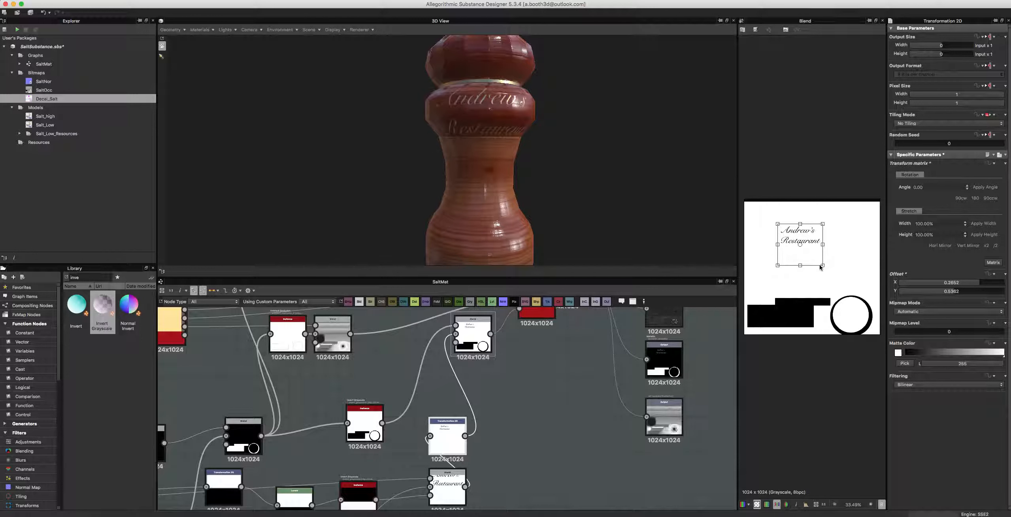
left_click_drag(822, 267, 797, 236)
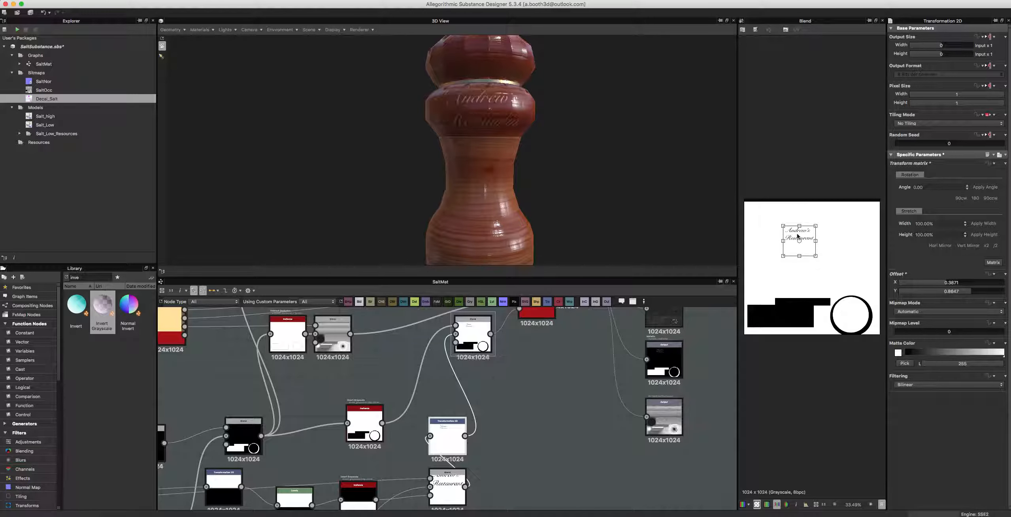
Step: Inspect the lettering on the salt mill from several angles and distances, and preview the ambient occlusion Blend
scroll(345, 124, "up", 2)
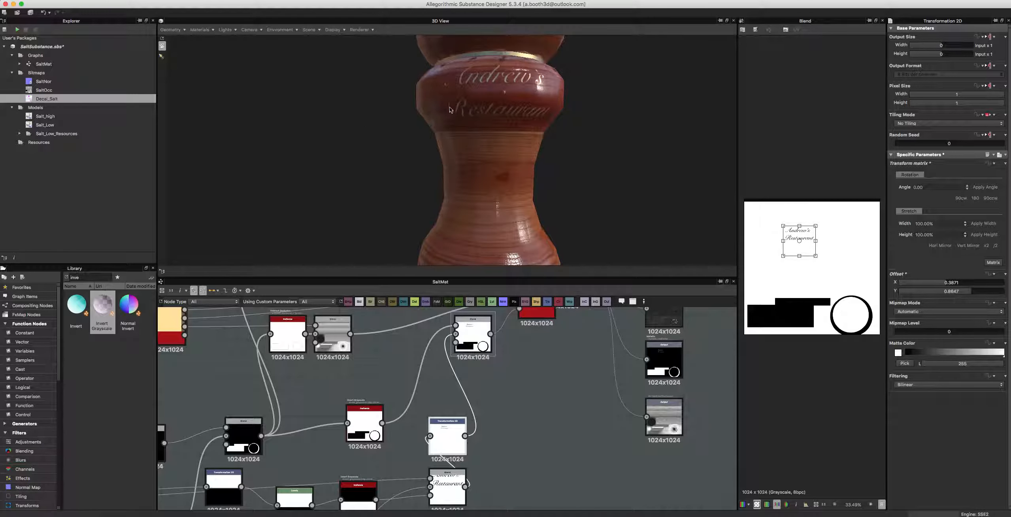
mouse_move(450, 111)
left_mouse_down()
mouse_move(447, 122)
mouse_move(471, 111)
mouse_move(435, 108)
left_mouse_up()
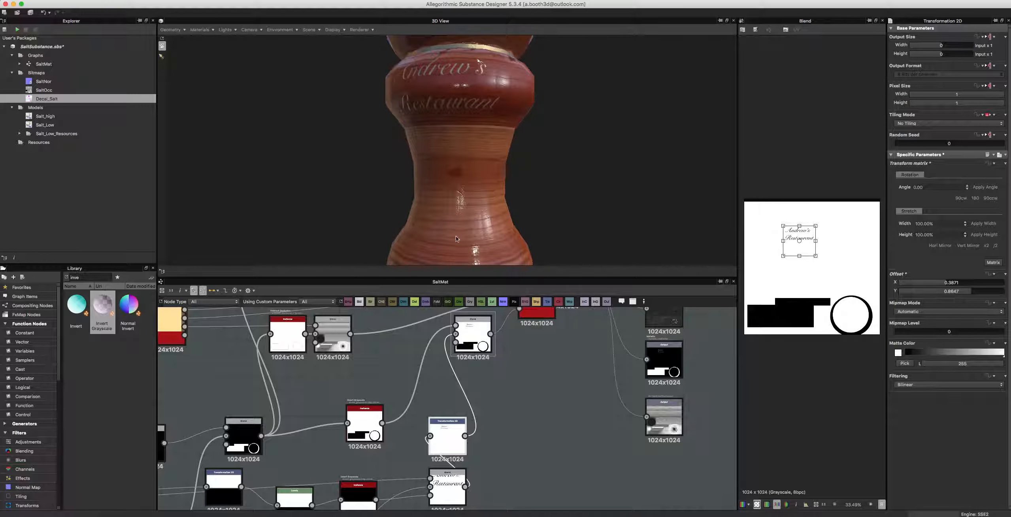
mouse_move(474, 160)
left_mouse_down()
mouse_move(553, 182)
mouse_move(533, 164)
mouse_move(459, 154)
mouse_move(487, 170)
left_mouse_up()
scroll(487, 169, "up", 5)
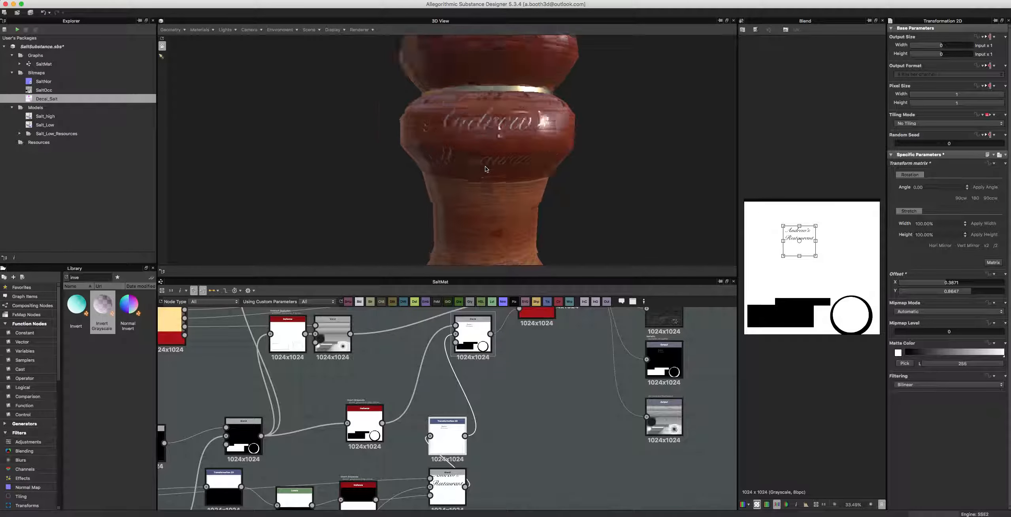
scroll(487, 169, "down", 6)
middle_click_drag(488, 173, 508, 99)
left_click_drag(515, 119, 505, 198)
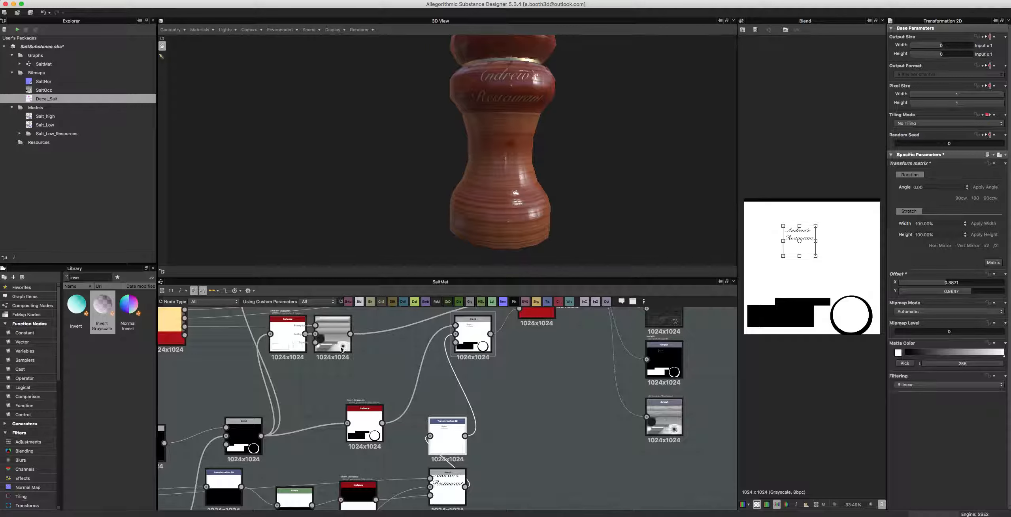
double_click(333, 334)
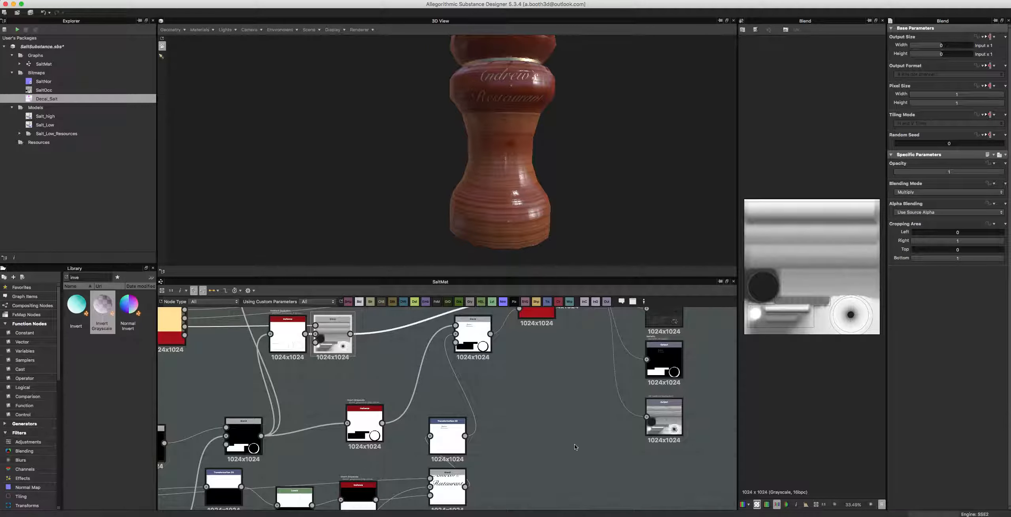
Step: Move the lettering's Transformation 2D frame down so the lettering sits on the salt mill's narrow waist, and check it on the model
left_click(446, 442)
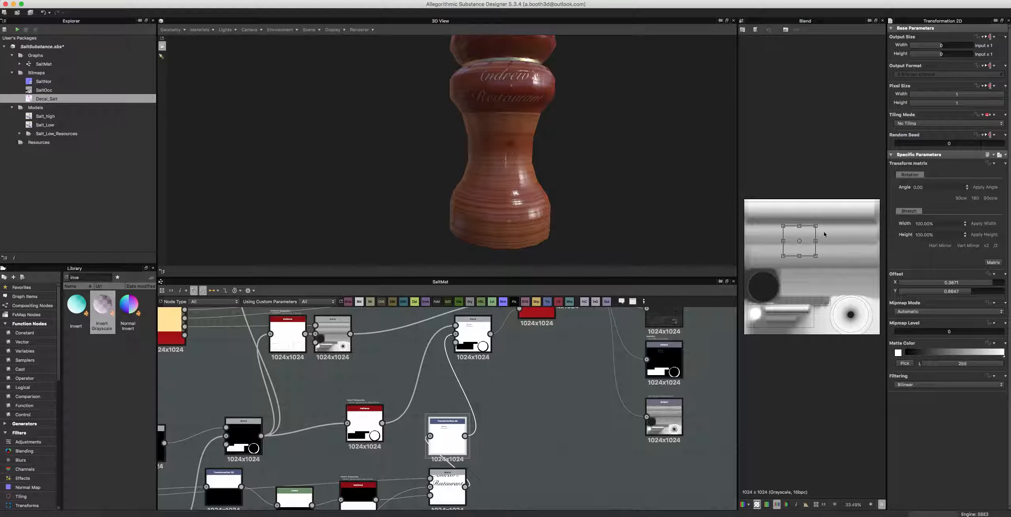
left_click_drag(797, 238, 824, 285)
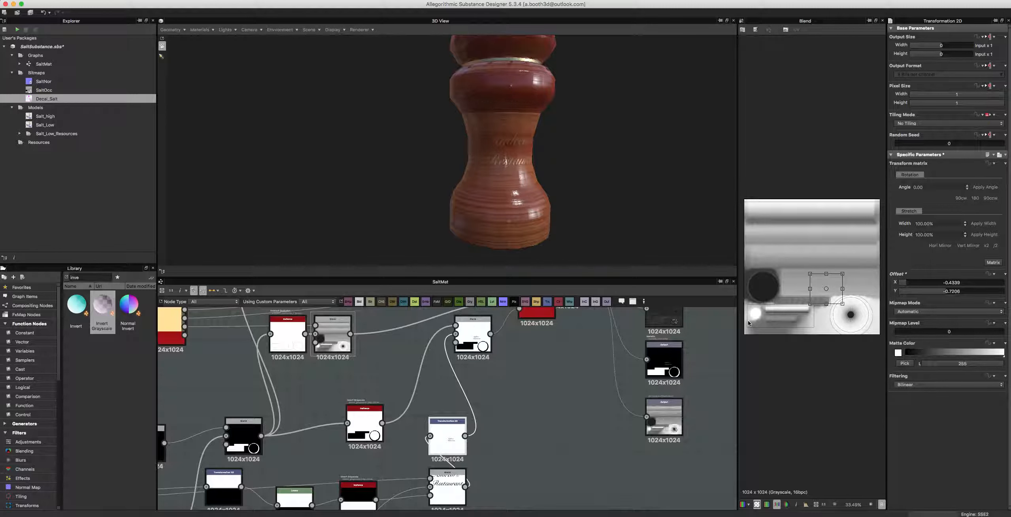
right_click_drag(565, 129, 613, 75)
left_click_drag(577, 143, 549, 158)
middle_click_drag(549, 162, 489, 180)
scroll(488, 180, "down", 8)
scroll(489, 181, "up", 5)
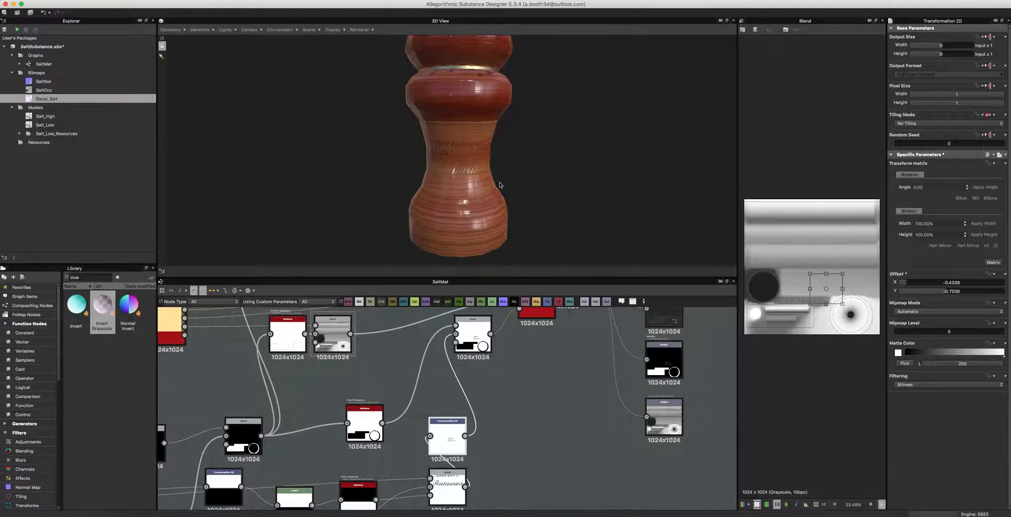
scroll(501, 182, "up", 5)
scroll(574, 195, "down", 2)
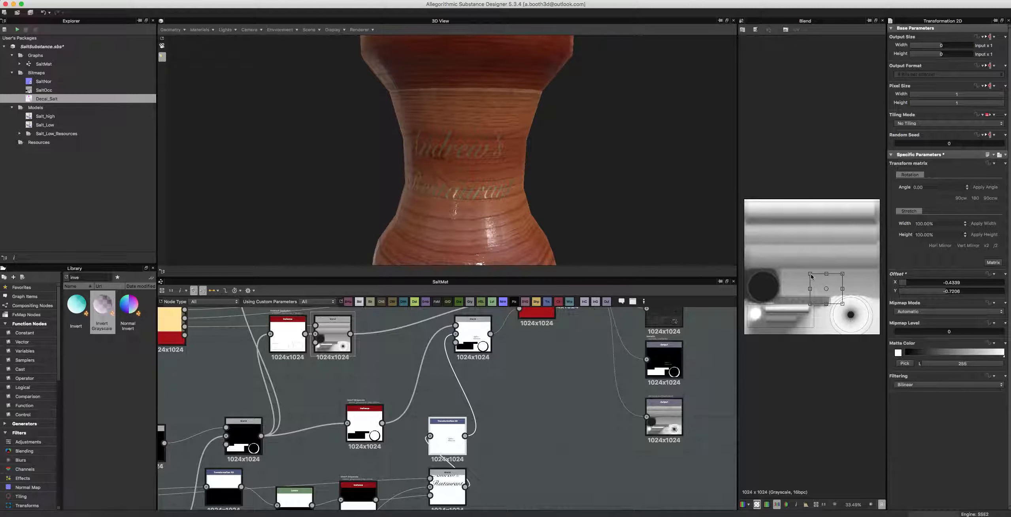
Step: Enlarge the lettering frame to about 30% of the texture's width and shift it to the horizontal middle of the texture
left_click_drag(811, 276, 808, 274)
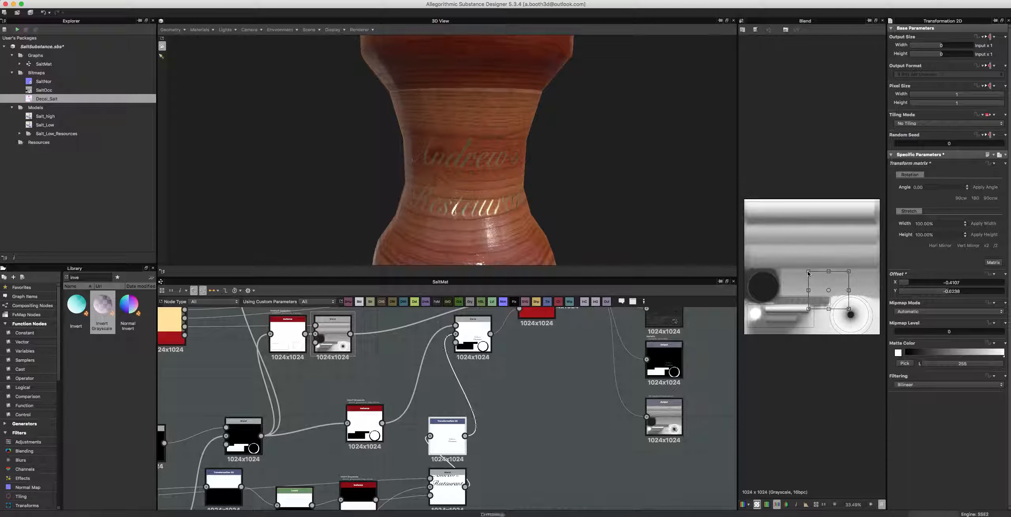
scroll(361, 197, "down", 5)
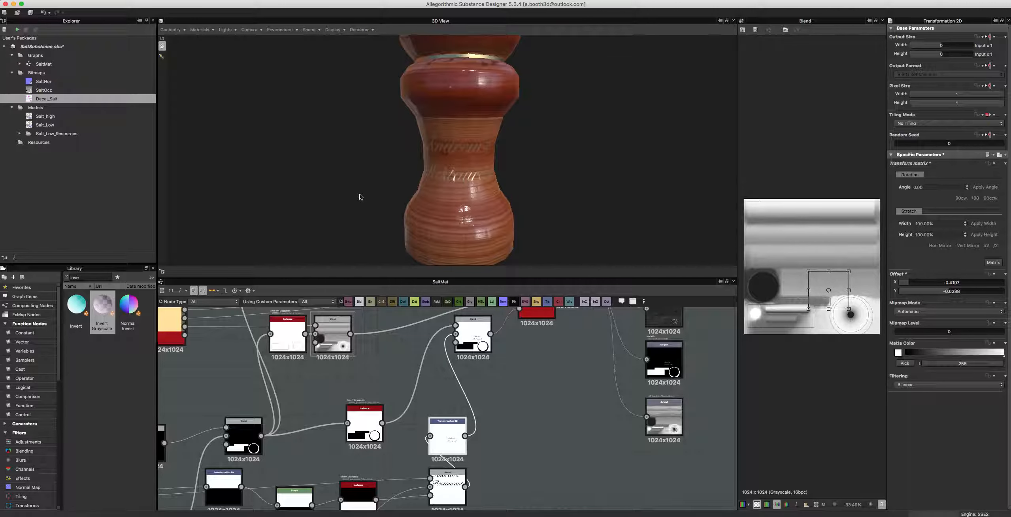
left_click_drag(430, 148, 404, 118)
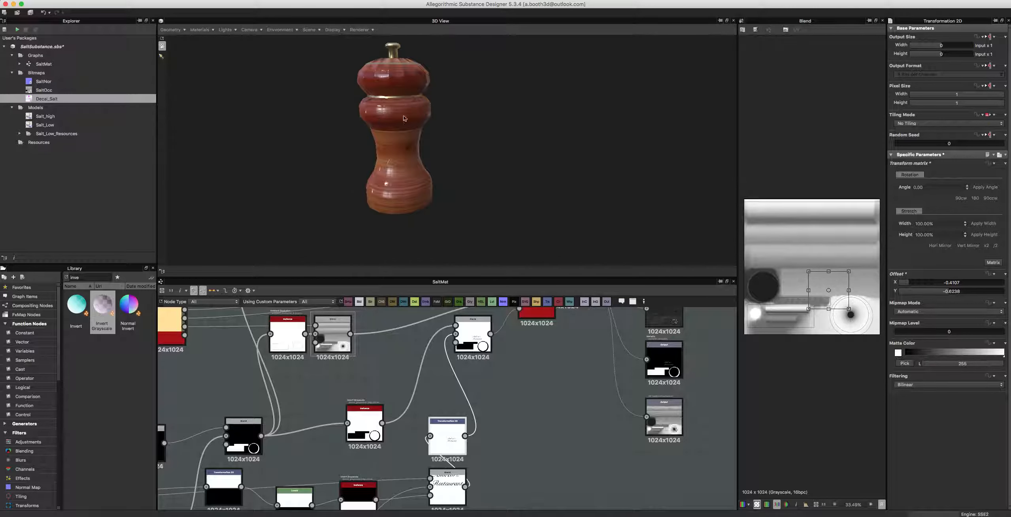
left_click_drag(373, 165, 484, 156)
scroll(484, 157, "up", 5)
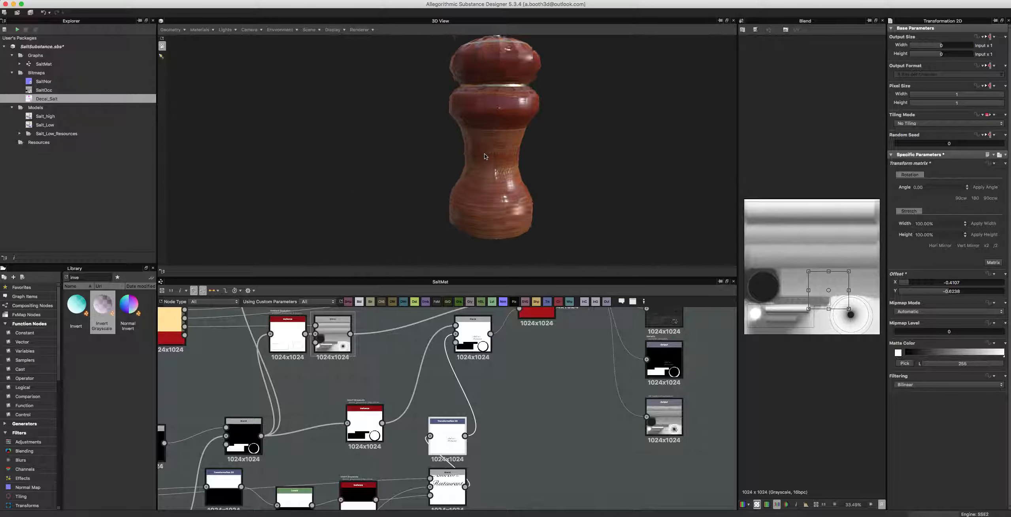
left_click_drag(823, 285, 800, 290)
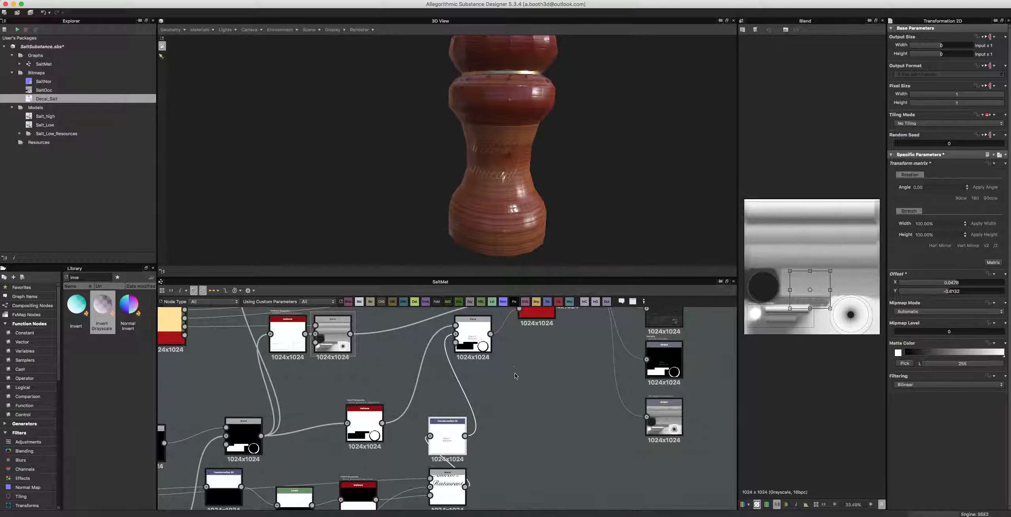
Step: Duplicate the lettering's Transformation 2D node beside the original and add a new Blend node
middle_click_drag(515, 373, 512, 337)
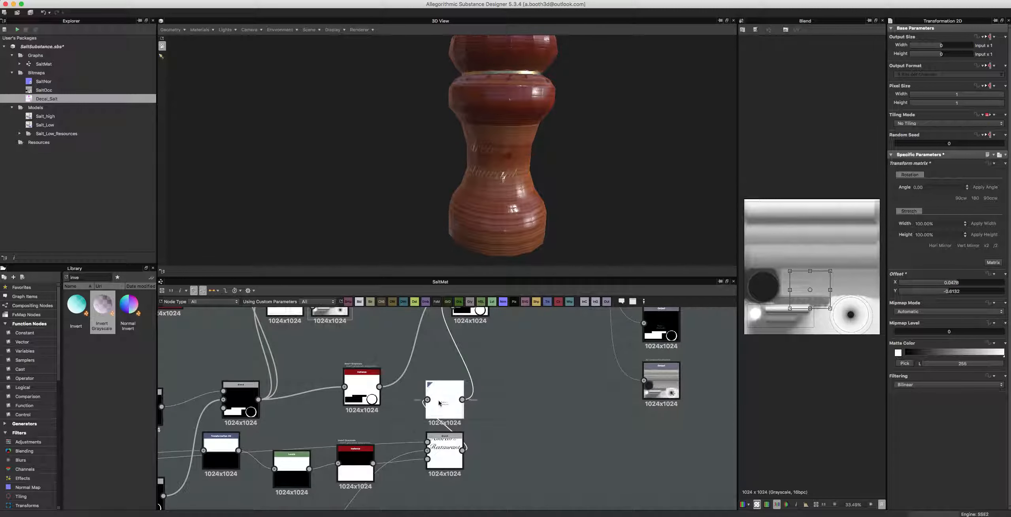
double_click(440, 402)
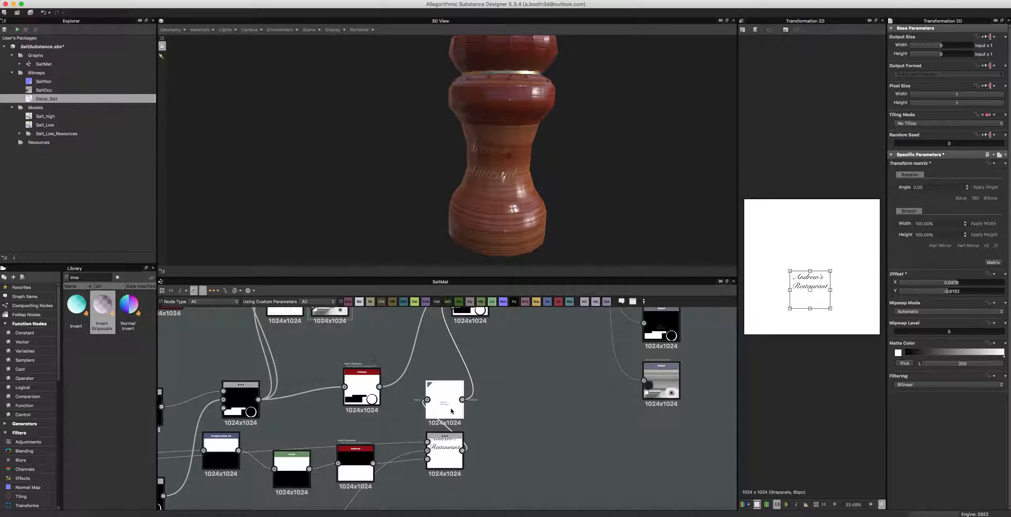
key("super+d")
left_click_drag(451, 408, 518, 397)
right_click(522, 355)
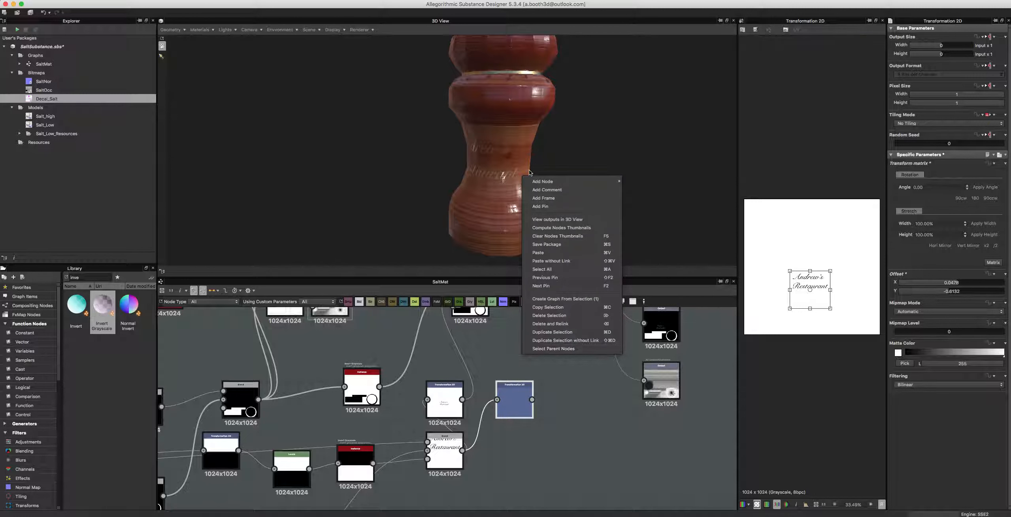
mouse_move(553, 181)
left_click(638, 193)
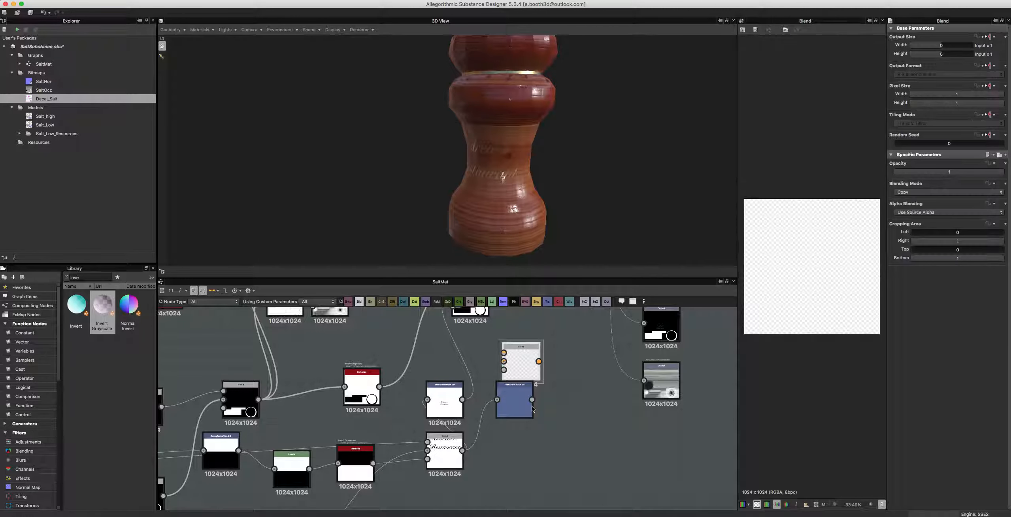
Step: Rearrange the lettering and mask nodes to make room around the duplicate Transformation 2D and the new Blend
middle_click_drag(511, 472, 545, 414)
left_click_drag(403, 413, 378, 450)
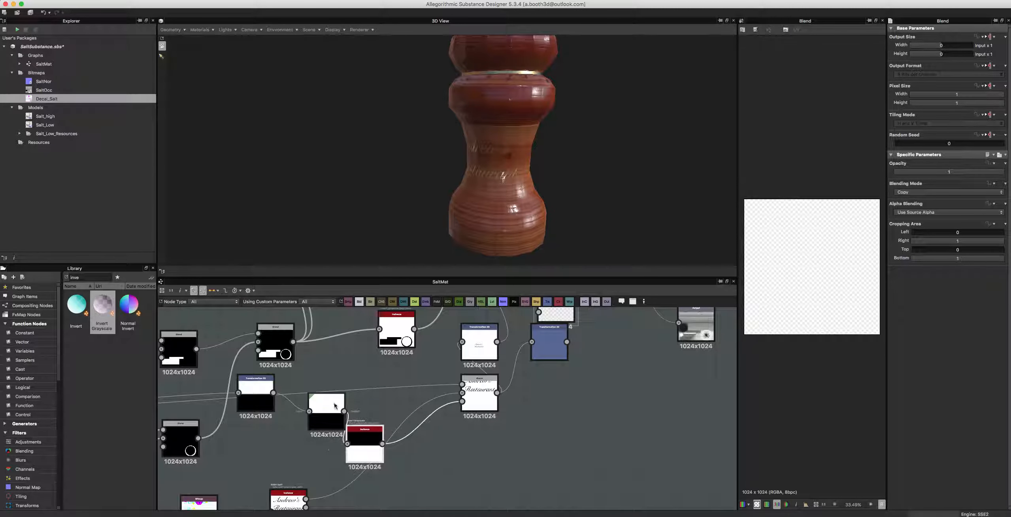
left_click_drag(334, 405, 301, 439)
left_click_drag(256, 387, 237, 464)
left_click_drag(459, 389, 388, 389)
left_click_drag(472, 350, 446, 350)
left_click(544, 335)
left_click_drag(544, 335, 486, 386)
middle_click_drag(514, 377, 465, 428)
left_click_drag(500, 358, 480, 396)
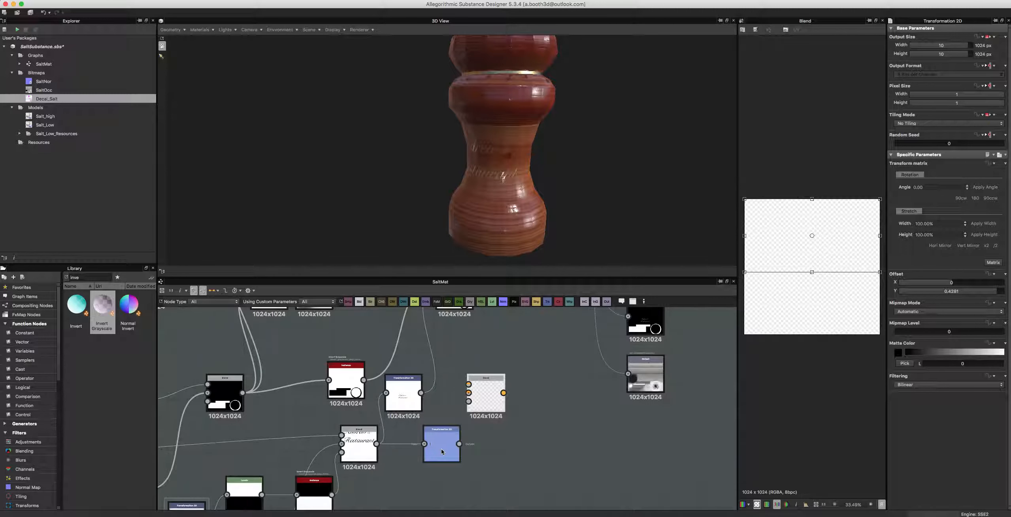
Step: Connect both lettering Transformation 2D nodes to the new Blend and feed its output into the Multiply mask Blend
left_click_drag(451, 442, 468, 384)
middle_click_drag(492, 406, 497, 467)
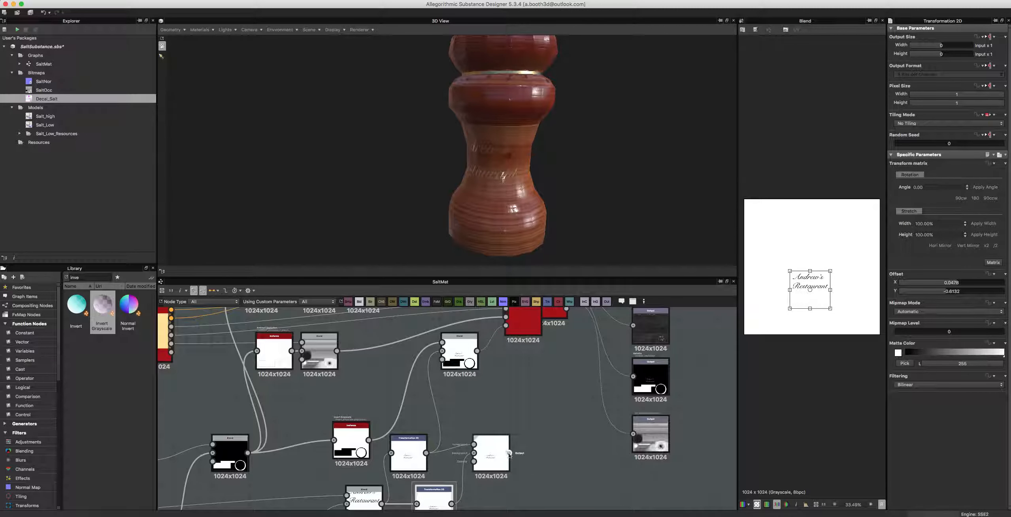
left_click_drag(509, 453, 445, 349)
middle_click_drag(482, 382, 415, 405)
Step: Preview the ambient occlusion Blend and move the duplicate lettering frame beside the original, at a horizontal offset of -1.0059
left_click(441, 461)
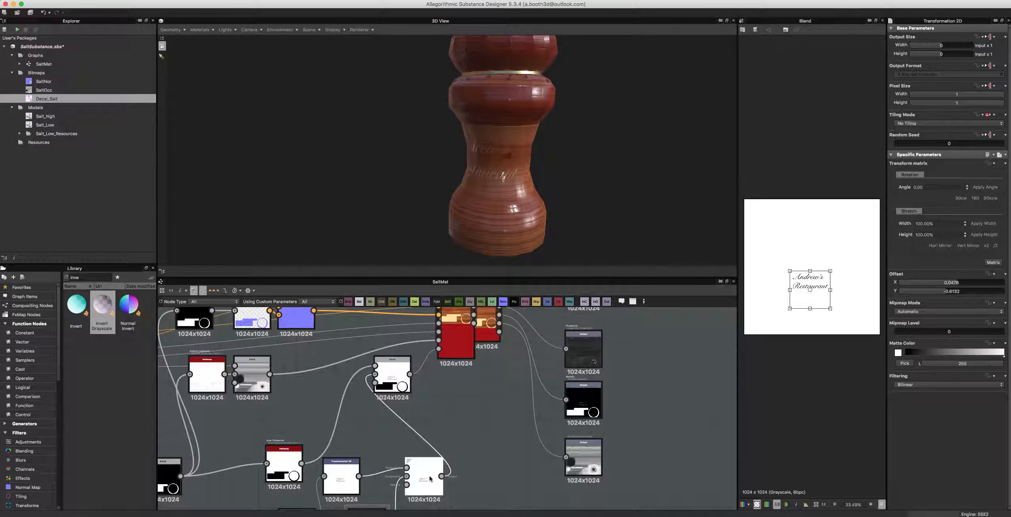
left_click(341, 478)
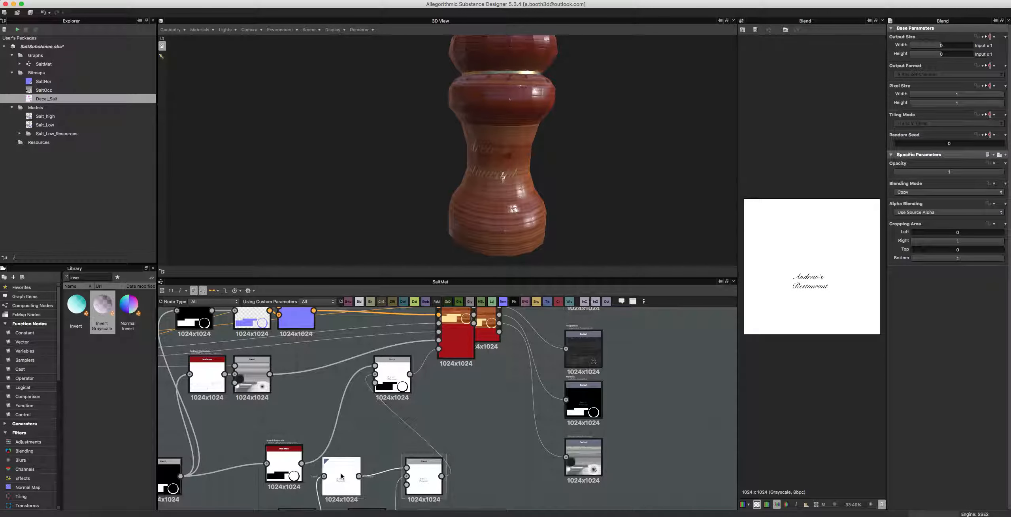
scroll(397, 379, "down", 3)
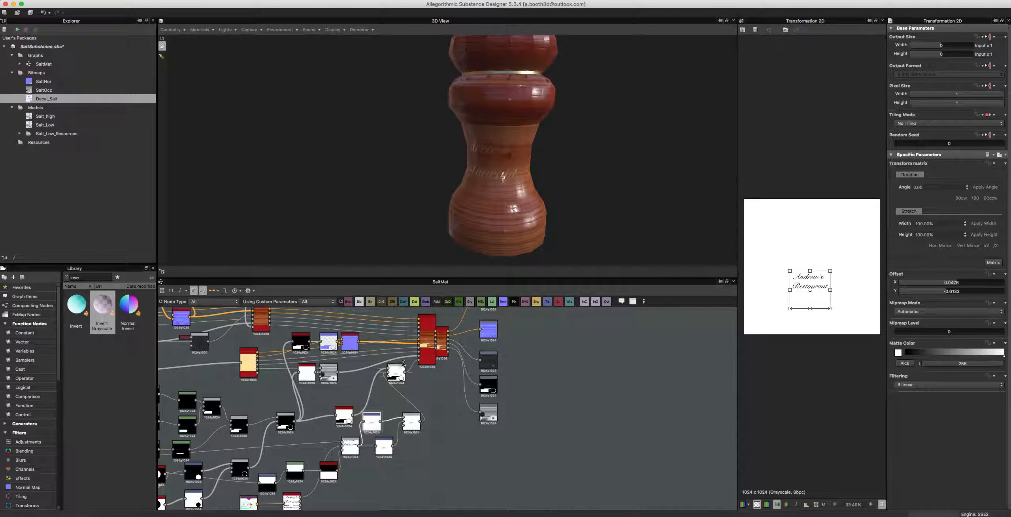
left_click(398, 369)
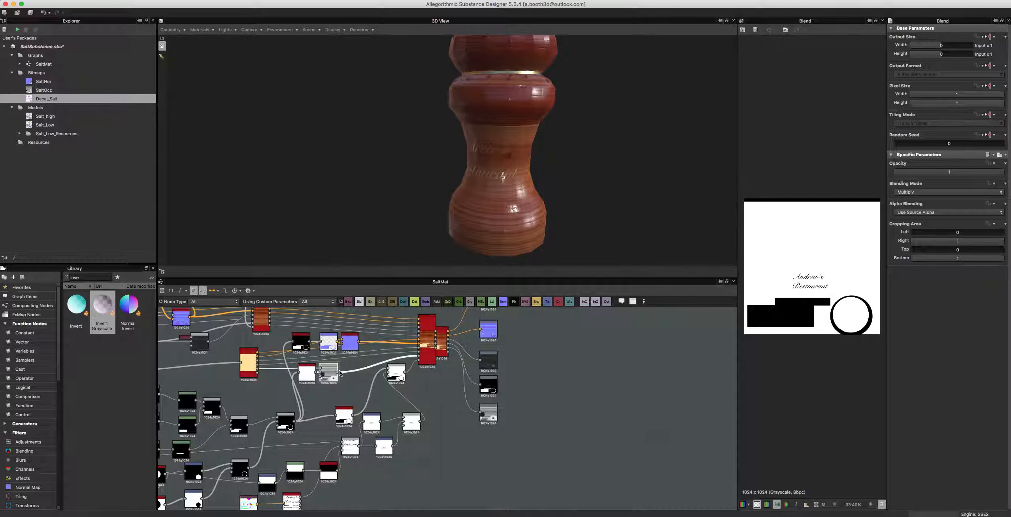
double_click(334, 374)
left_click(410, 421)
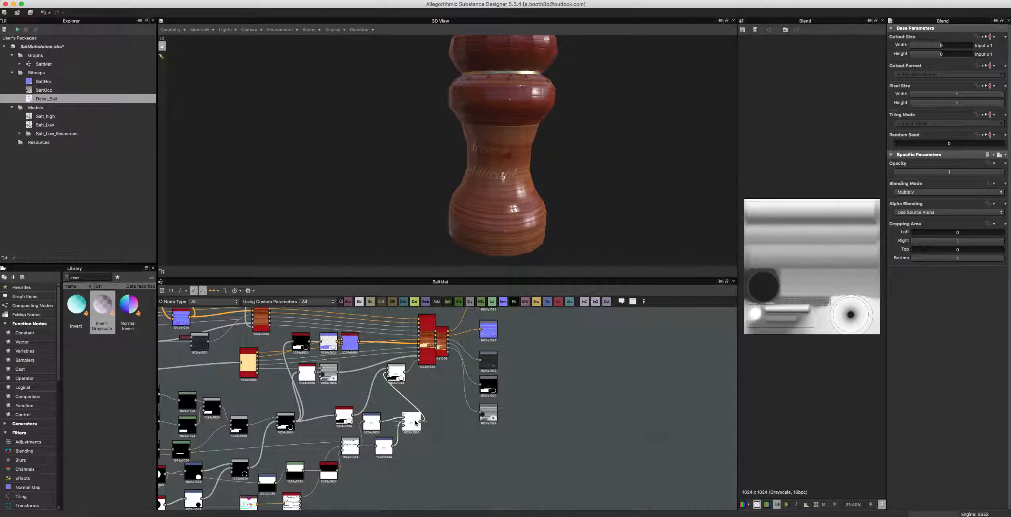
left_click(384, 447)
left_click_drag(825, 281, 847, 283)
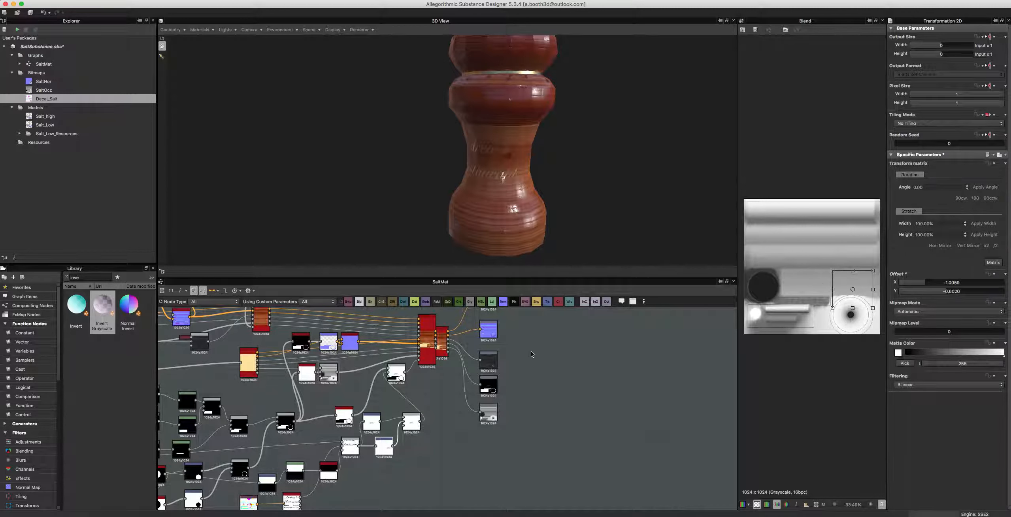
Step: Set the blending mode of the Blend joining both lettering copies to Multiply, and check the mill from another angle
left_click(373, 425)
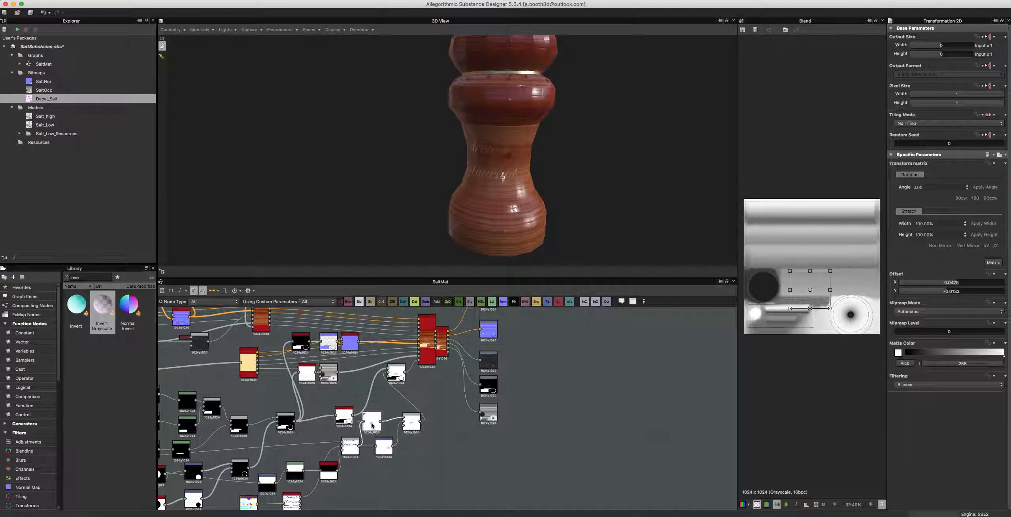
left_click(411, 424)
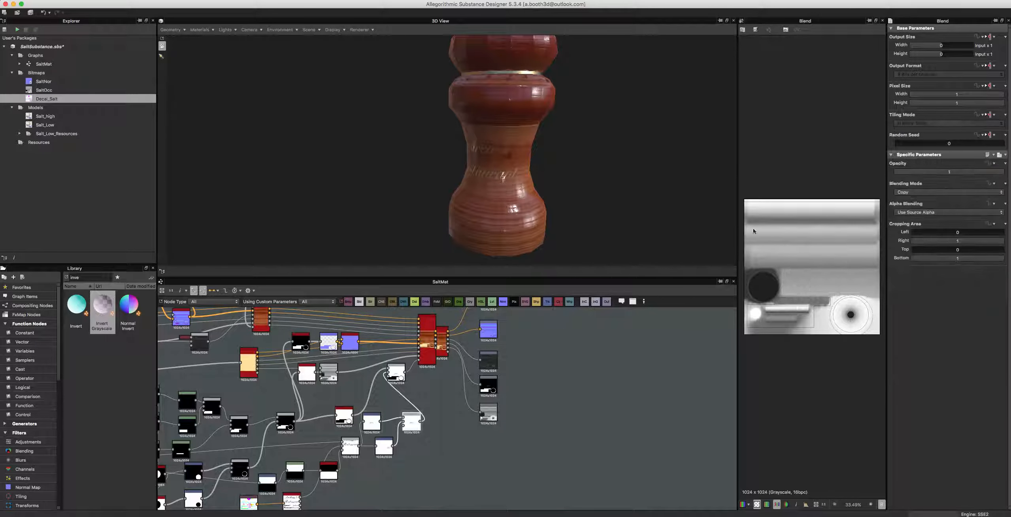
left_click(898, 193)
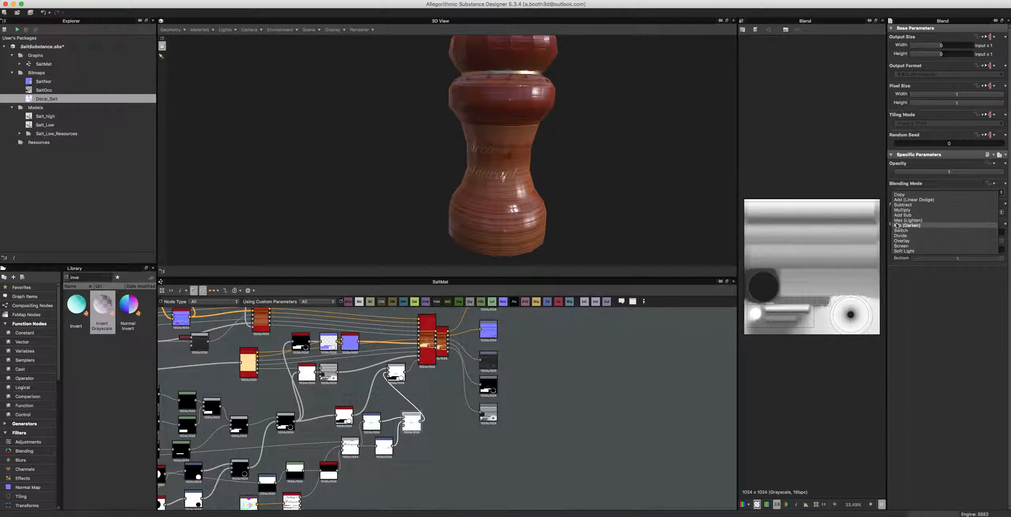
left_click(902, 210)
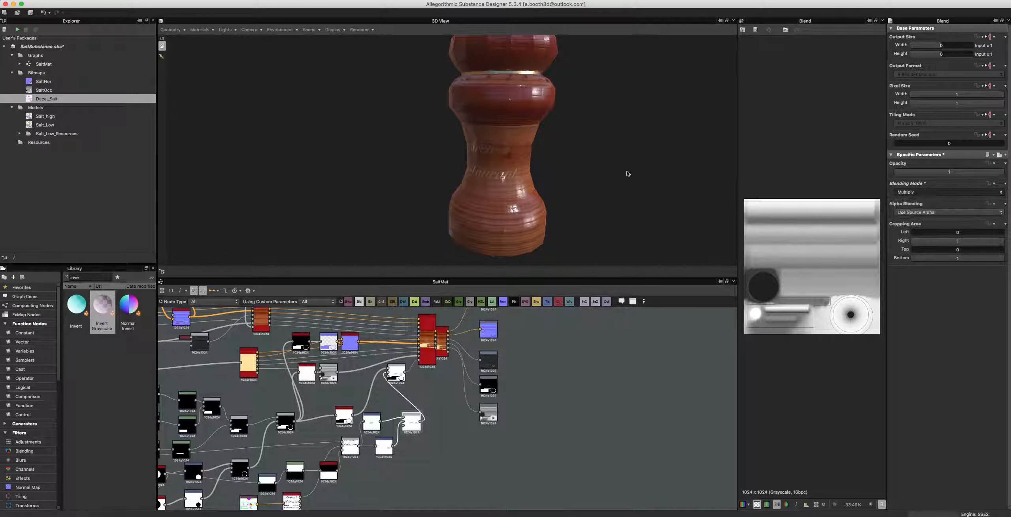
left_click_drag(538, 169, 474, 210)
Step: Search the library for "norm", add a Normal node fed by the combined lettering Blend, and preview it enlarged
middle_click_drag(410, 347, 448, 370)
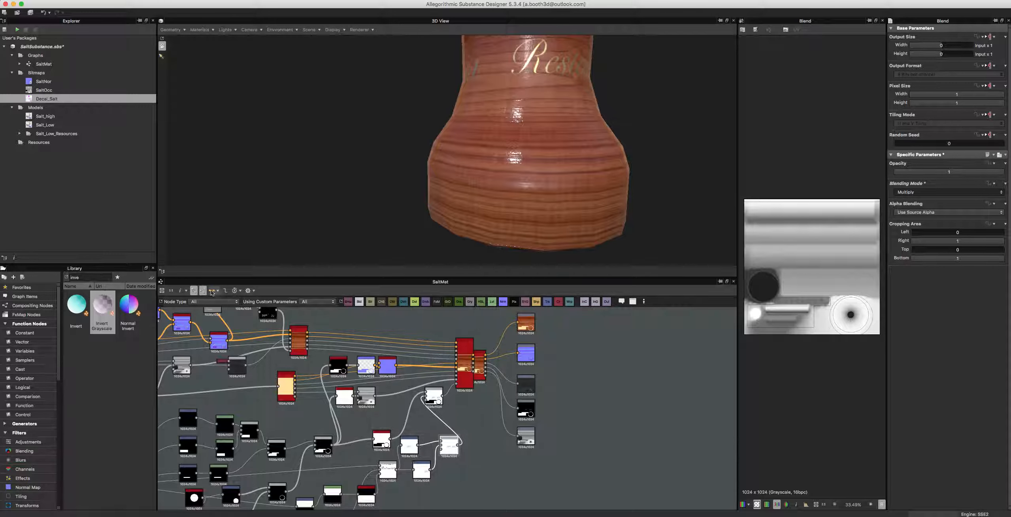
left_click(102, 277)
key("BackSpace")
key("BackSpace")
key("BackSpace")
key("BackSpace")
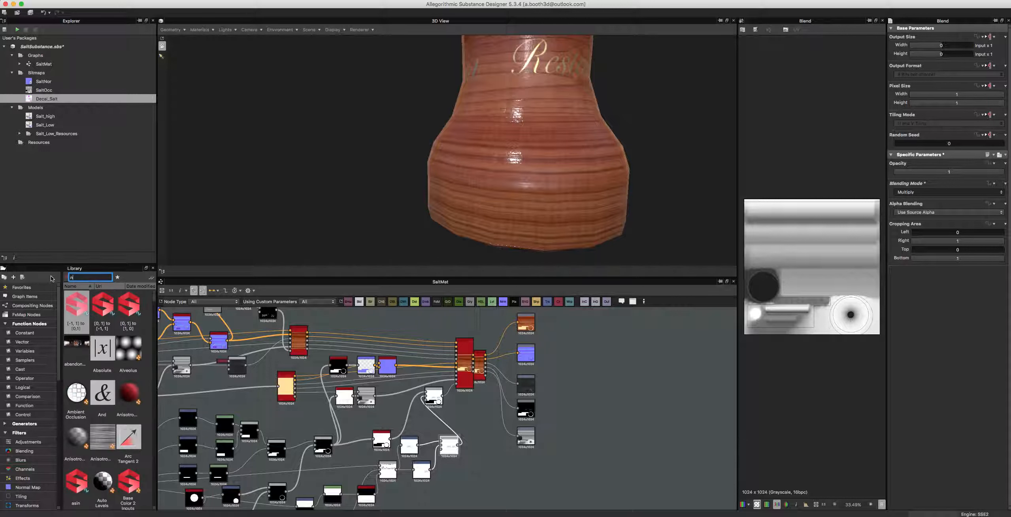
type("ni")
type("orm")
left_click_drag(76, 350, 415, 322)
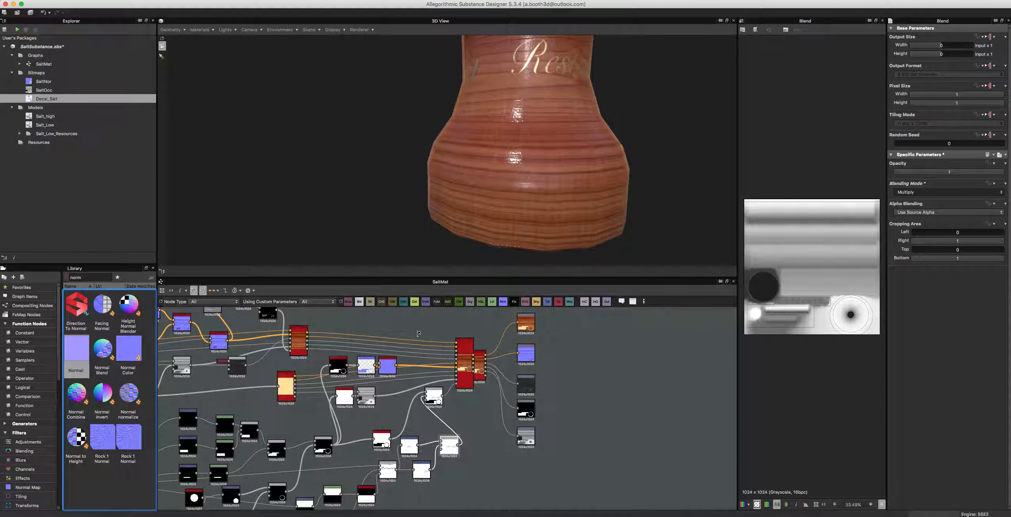
left_click(757, 504)
scroll(829, 297, "up", 5)
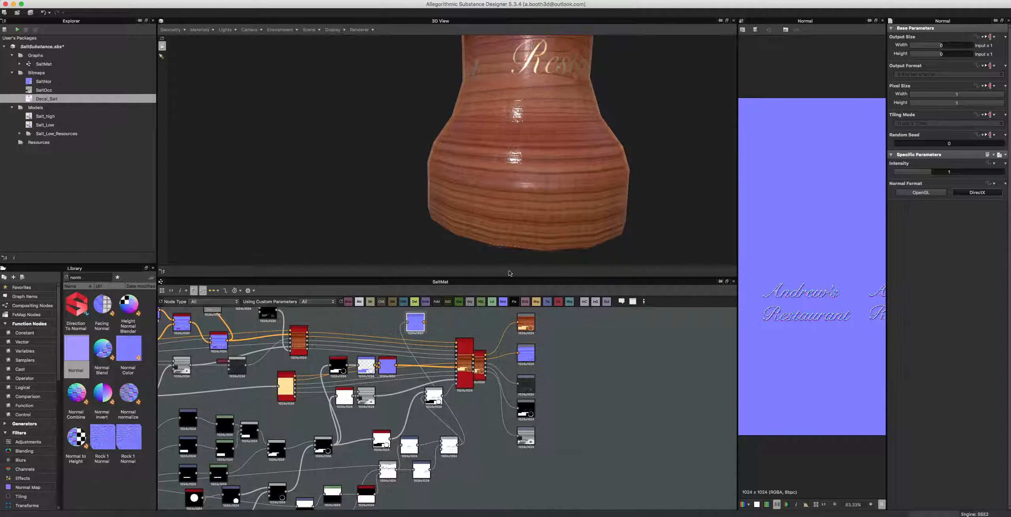
Step: Add a Normal Combine node that merges the lettering normal with the existing mask normal, feed it into the material blend, and inspect the lettering
left_click_drag(76, 395, 462, 313)
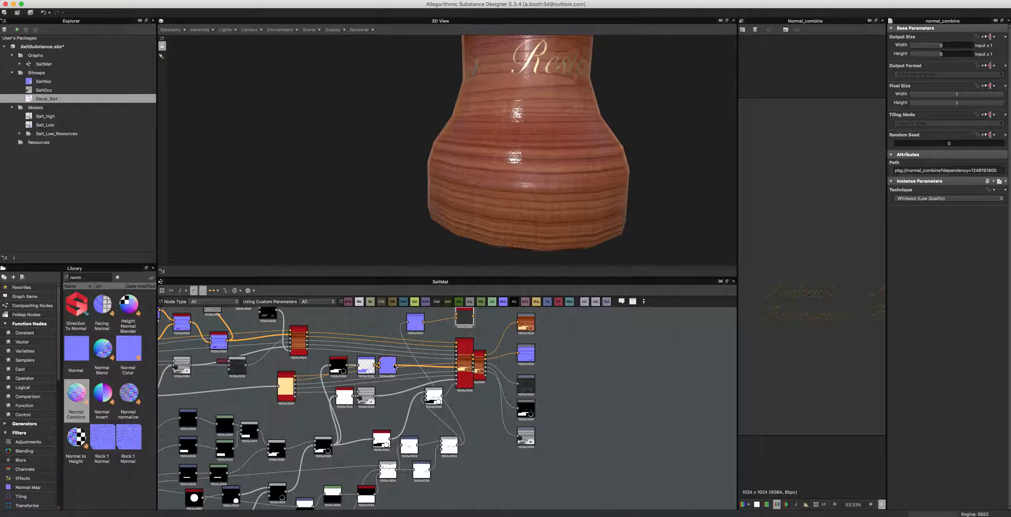
left_click_drag(395, 366, 456, 314)
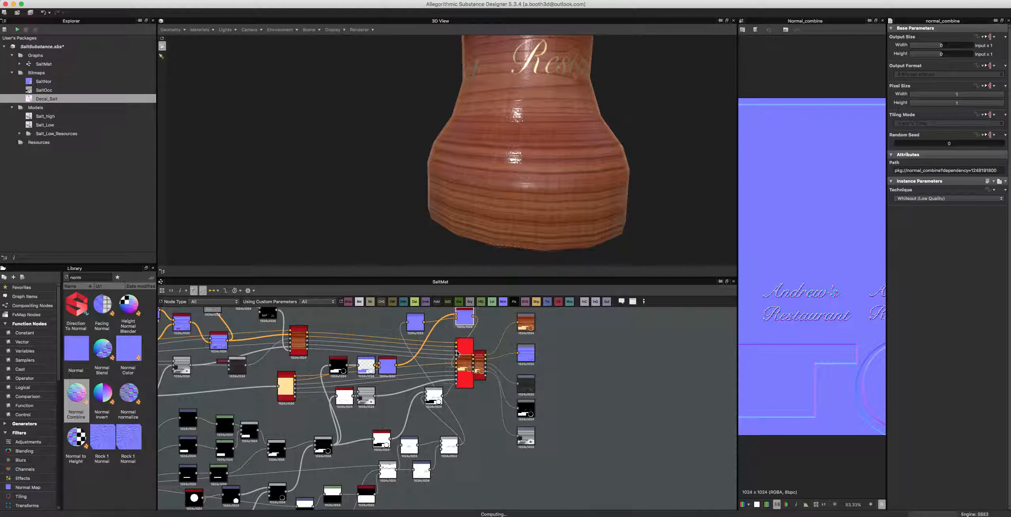
left_click_drag(462, 316, 433, 358)
left_click_drag(420, 319, 407, 380)
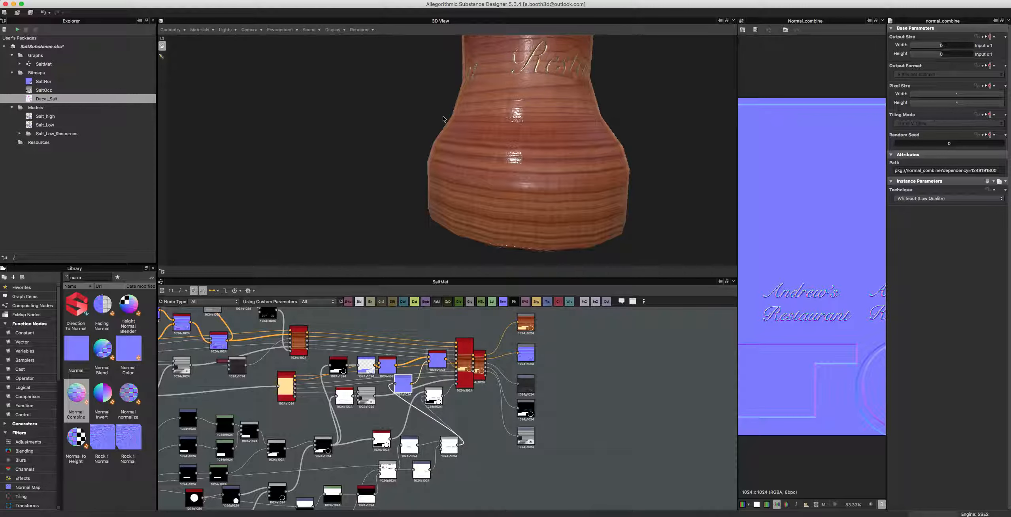
scroll(454, 112, "down", 4)
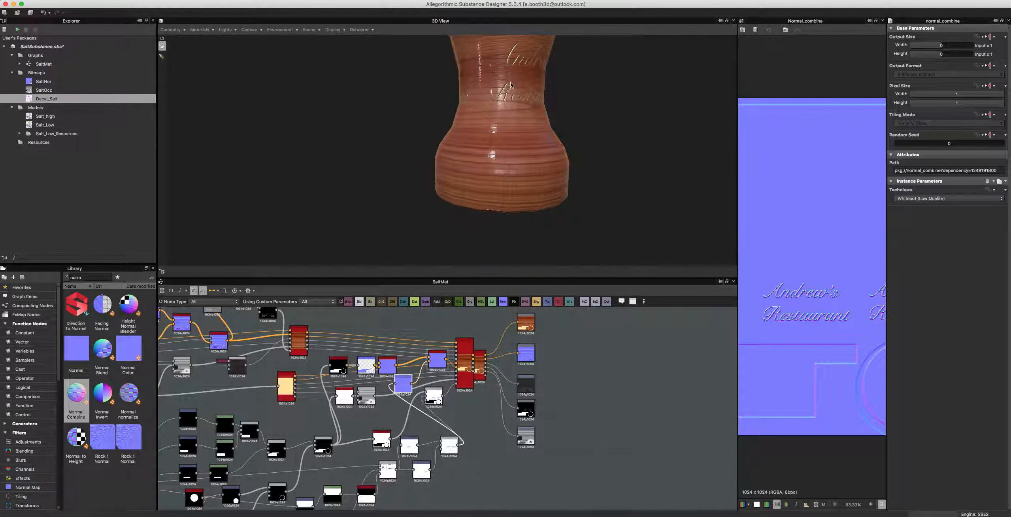
mouse_move(510, 85)
left_mouse_down()
mouse_move(448, 87)
mouse_move(491, 86)
left_mouse_up()
scroll(492, 86, "up", 3)
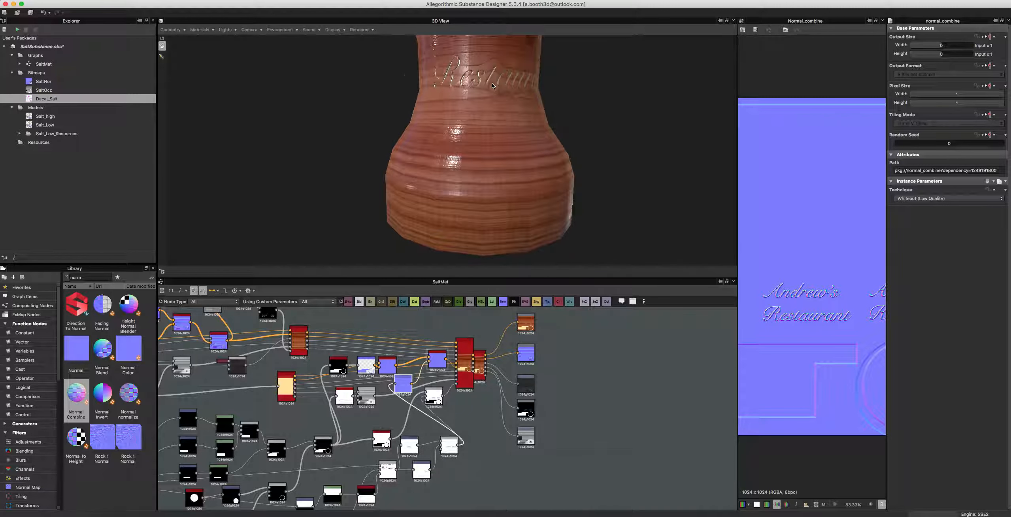
Step: Inspect the engraved lettering on the mill's waist up close and review the Technique options of the Normal Combine node
scroll(492, 85, "up", 3)
middle_click_drag(492, 86, 485, 112)
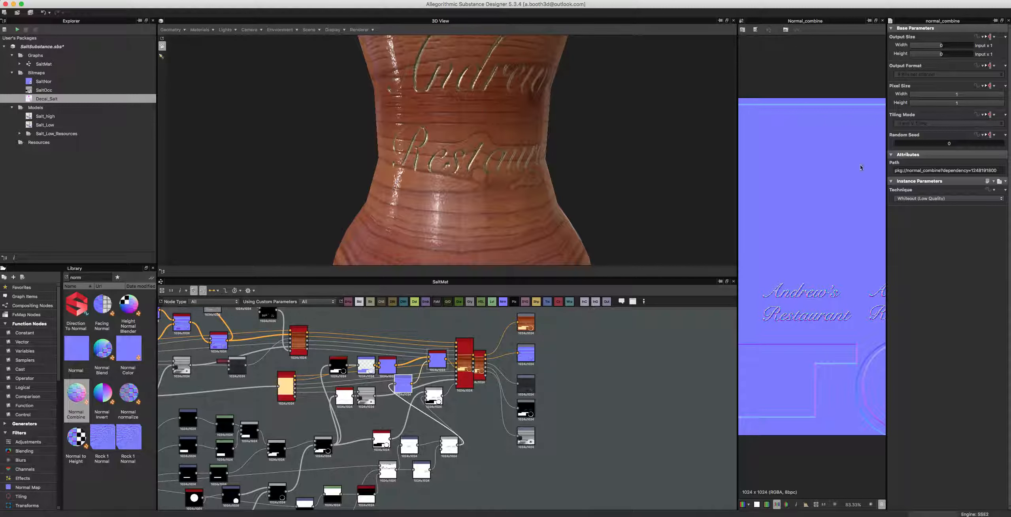
left_click(921, 198)
left_click(905, 213)
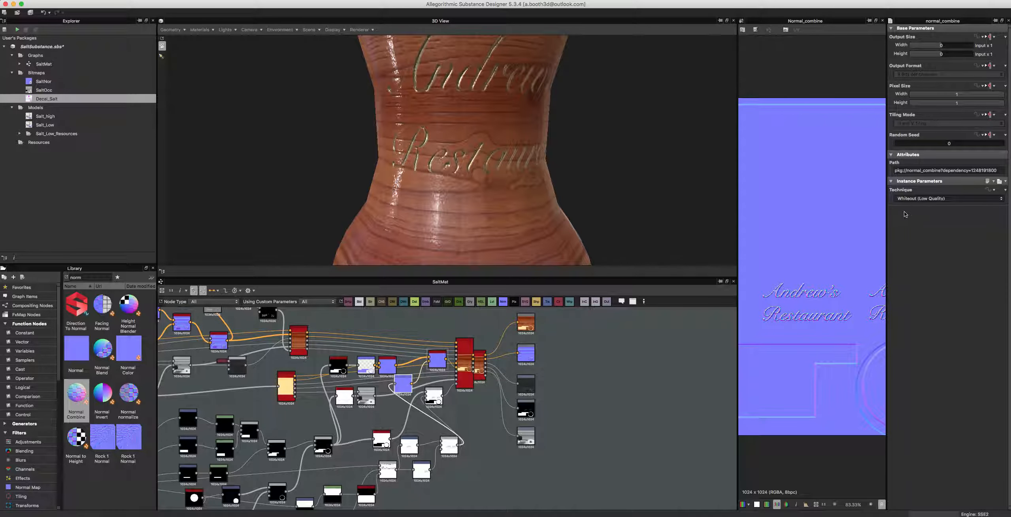
Step: Set the lettering Normal node's intensity to 0.31 and check the engraving on the mill
left_click(403, 382)
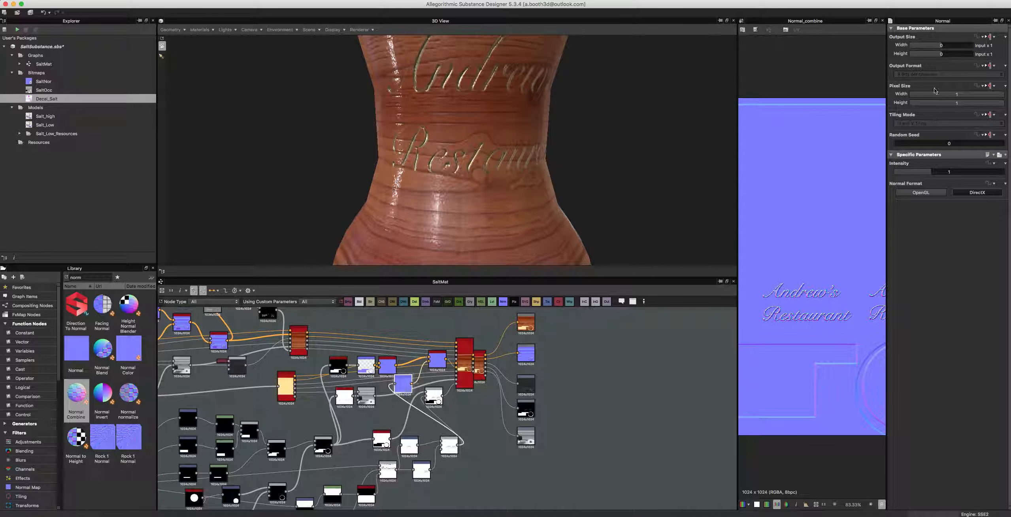
left_click_drag(917, 171, 901, 180)
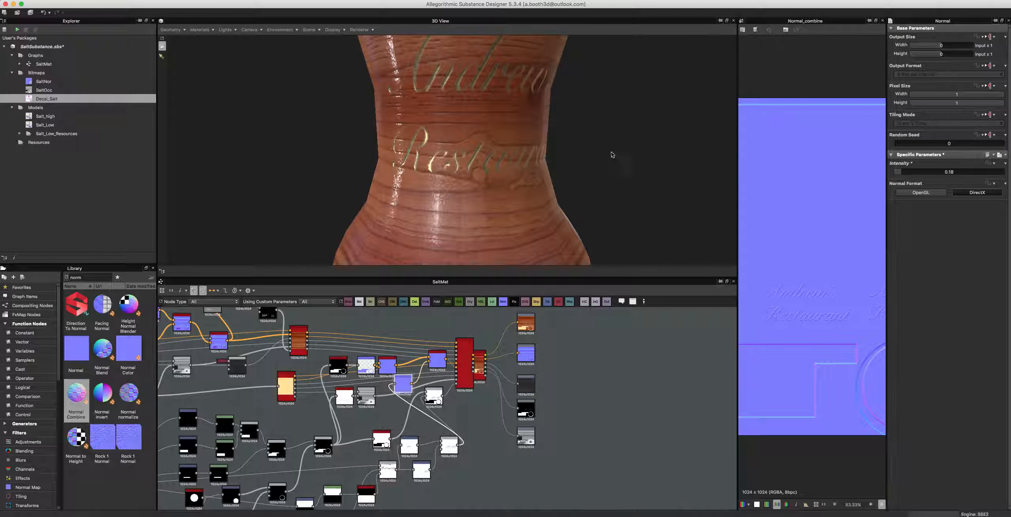
scroll(608, 154, "down", 5)
scroll(548, 160, "down", 3)
left_click_drag(580, 151, 534, 156)
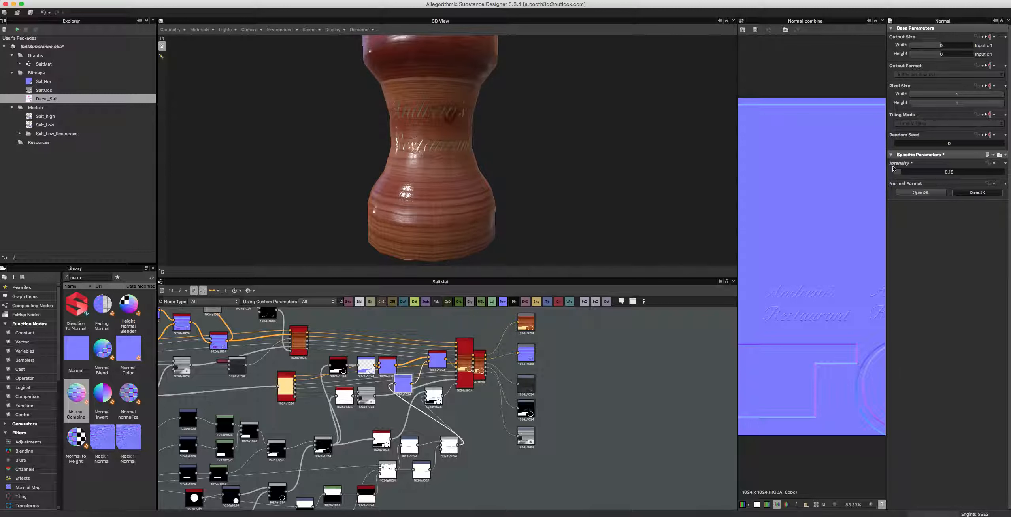
left_click(906, 172)
scroll(472, 132, "up", 3)
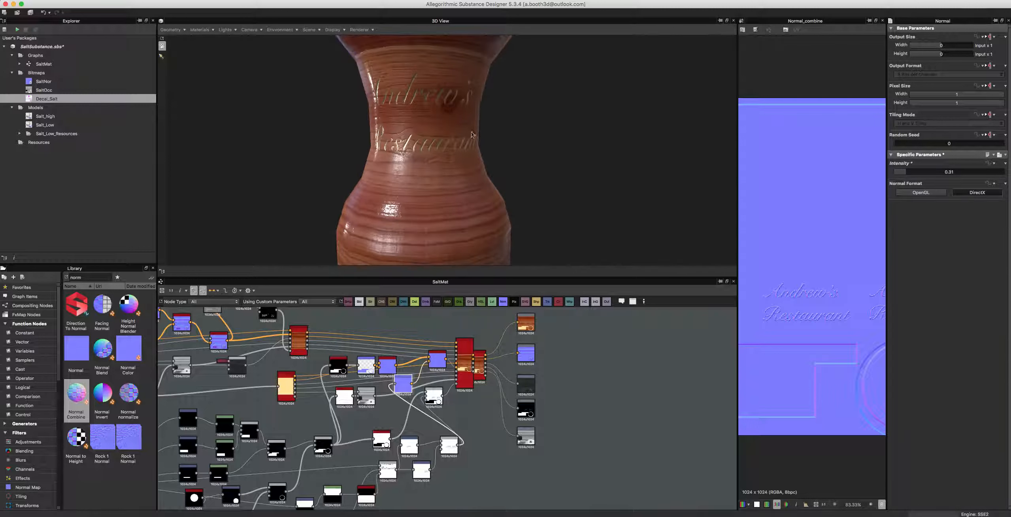
left_click_drag(422, 136, 450, 152)
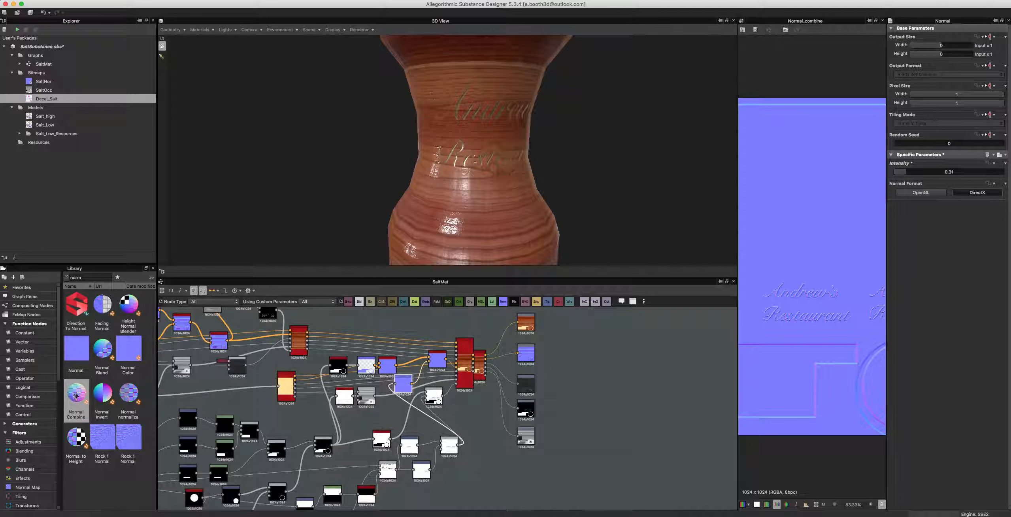
Step: Insert a Normal Invert node between the lettering Normal and the Normal Combine, tidy the nodes, and inspect the mill near and far
left_click_drag(102, 396, 404, 326)
left_click_drag(411, 384, 430, 362)
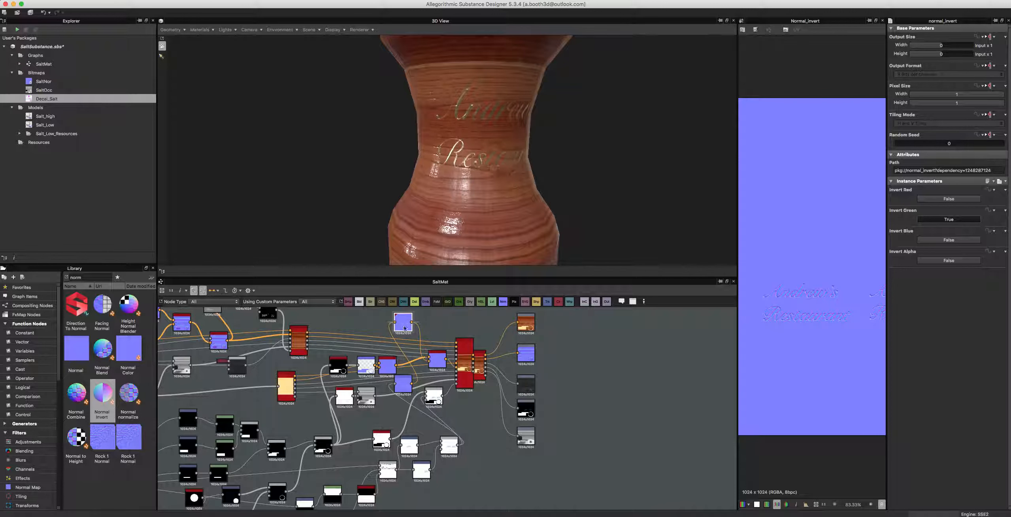
left_click_drag(404, 326, 400, 410)
mouse_move(420, 169)
left_mouse_down()
mouse_move(384, 164)
mouse_move(421, 168)
mouse_move(389, 164)
mouse_move(414, 157)
left_mouse_up()
scroll(421, 168, "down", 10)
scroll(414, 157, "up", 10)
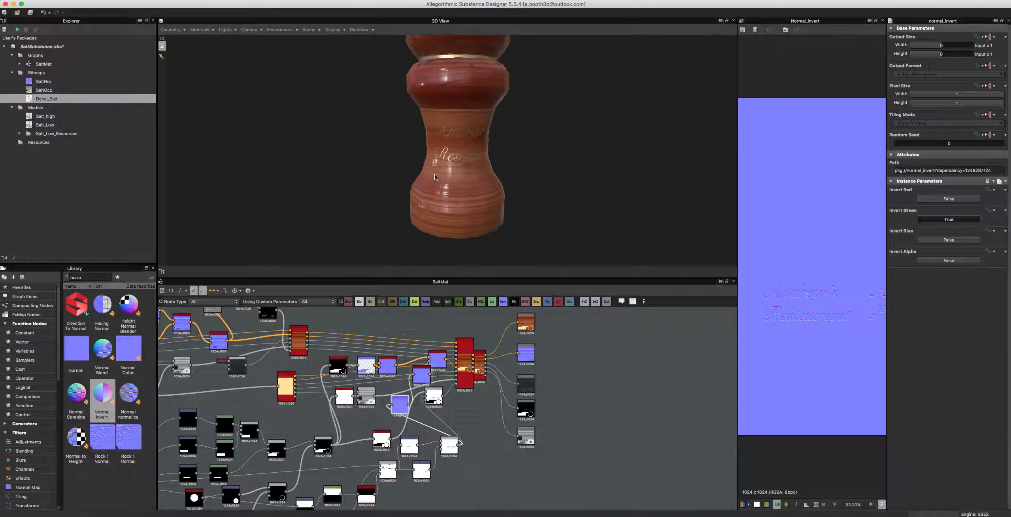
scroll(425, 173, "down", 10)
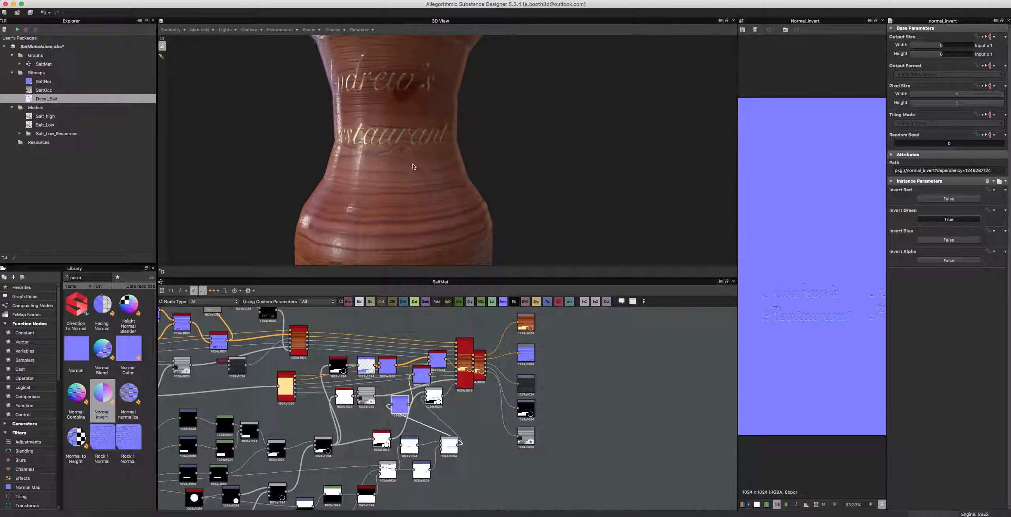
scroll(412, 166, "down", 4)
mouse_move(413, 167)
left_mouse_down()
mouse_move(441, 182)
mouse_move(449, 155)
mouse_move(410, 170)
mouse_move(421, 153)
mouse_move(426, 161)
left_mouse_up()
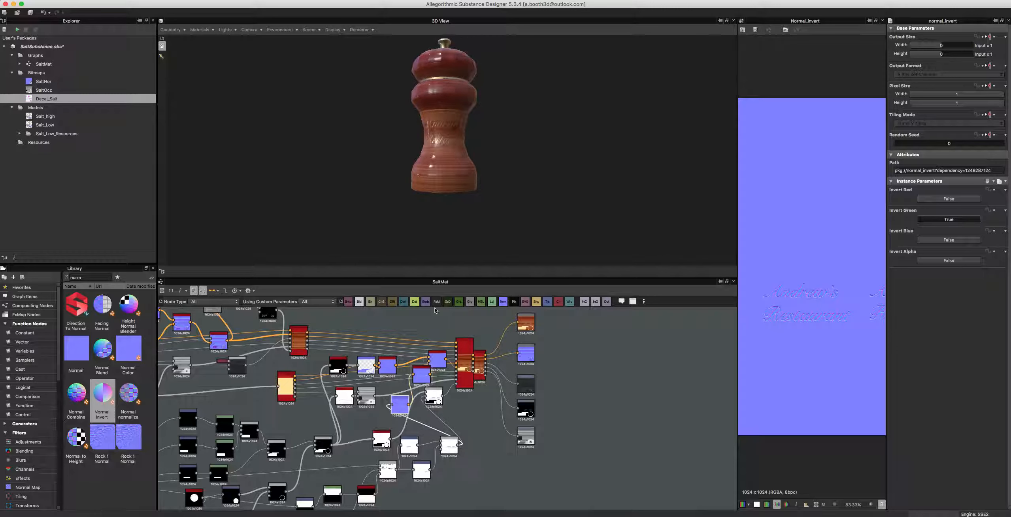
Step: Search the library for "occ" and add an Ambient Occlusion node fed by the combined lettering Blend
scroll(441, 432, "up", 3)
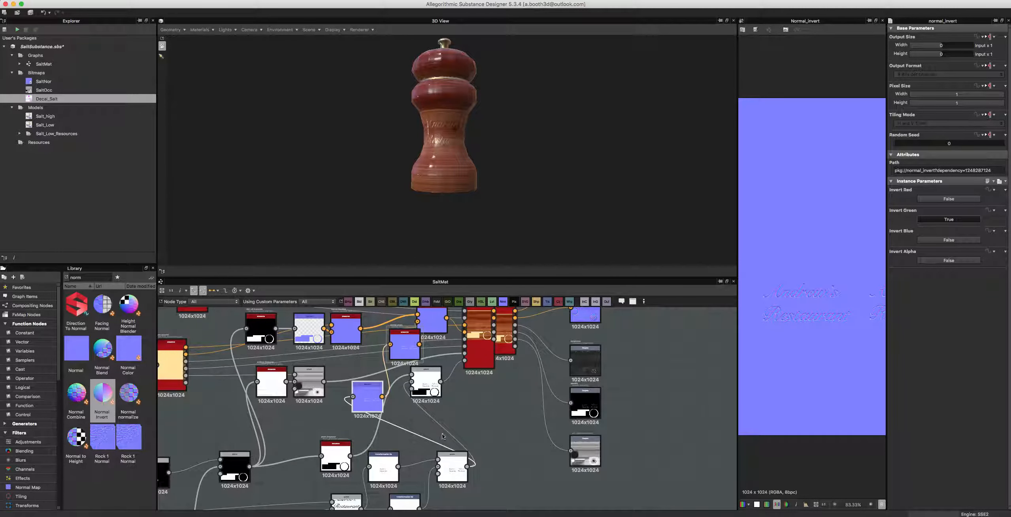
middle_click_drag(441, 431, 450, 411)
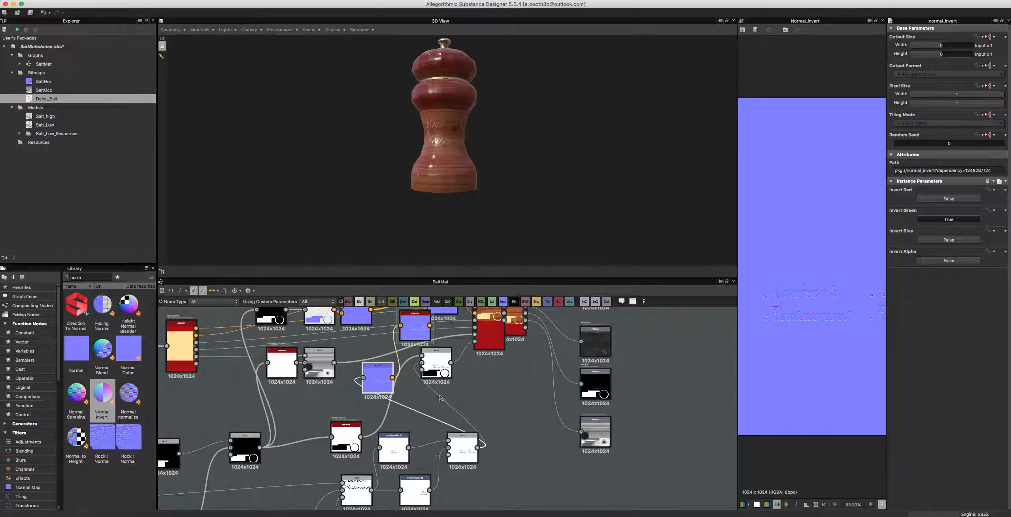
left_click(73, 275)
type("an")
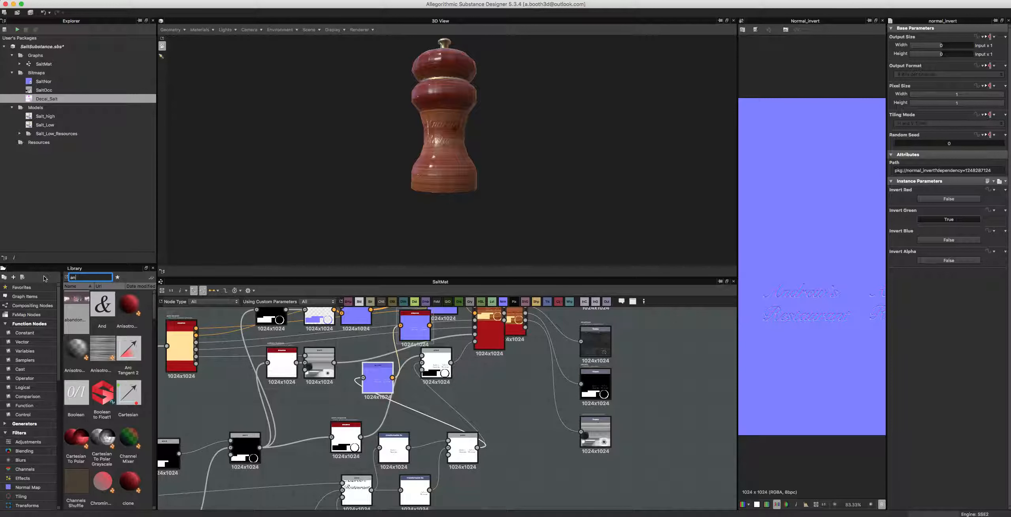
key("BackSpace")
key("BackSpace")
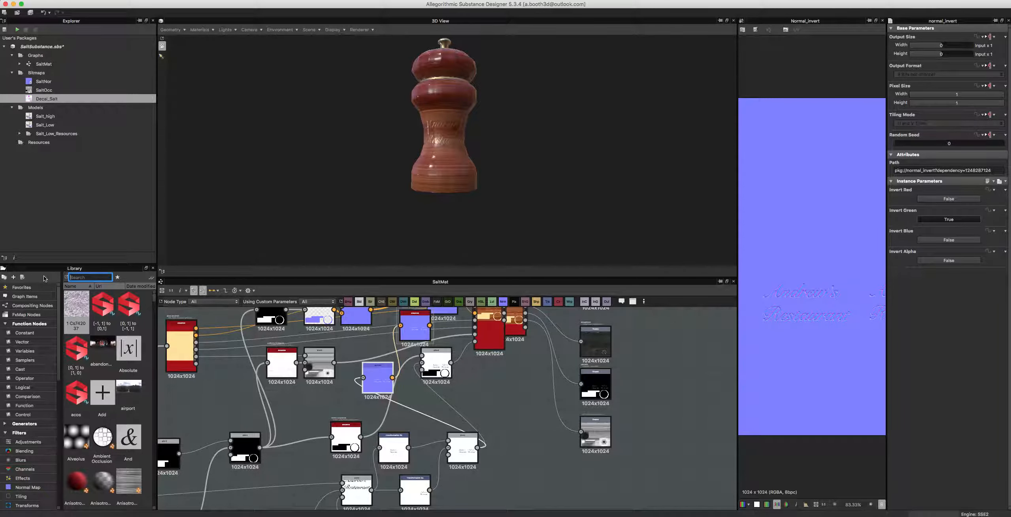
type("occ")
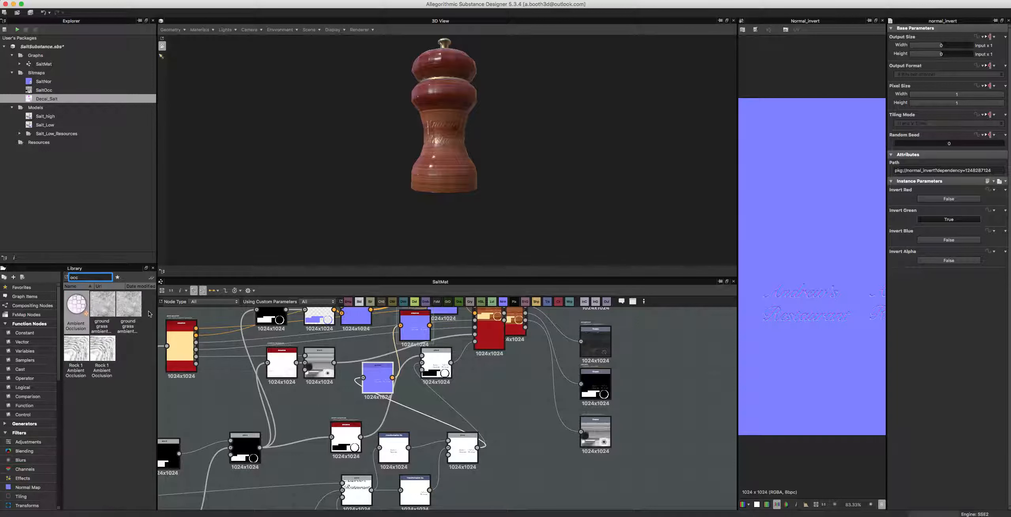
left_click_drag(76, 310, 491, 405)
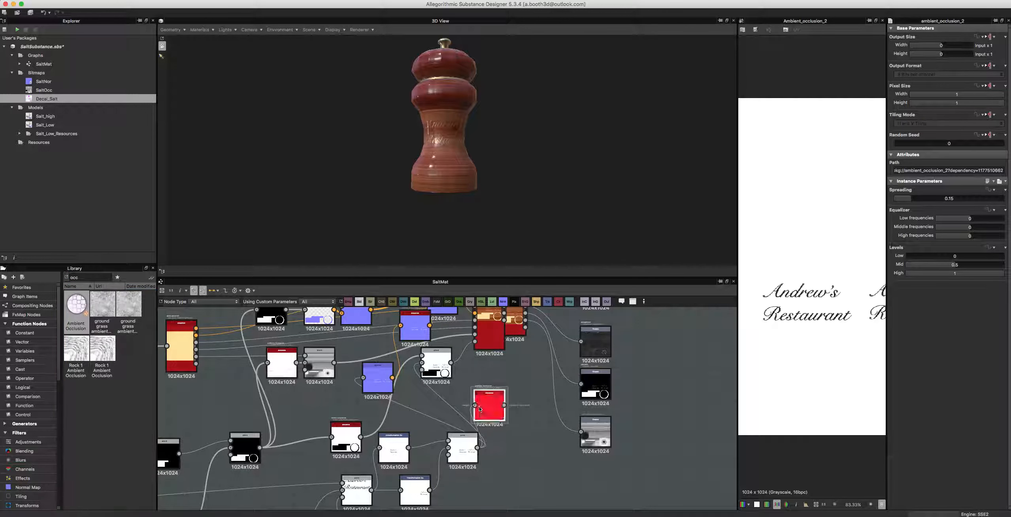
Step: Set the lettering Ambient Occlusion node's Spreading to 0.02 and its Mid level to 0.37
scroll(865, 272, "up", 3)
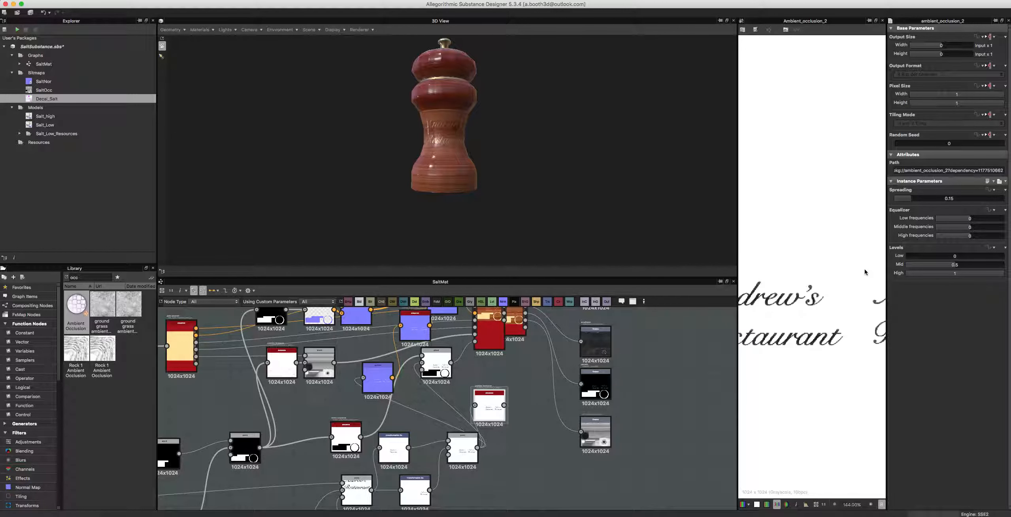
left_click(896, 199)
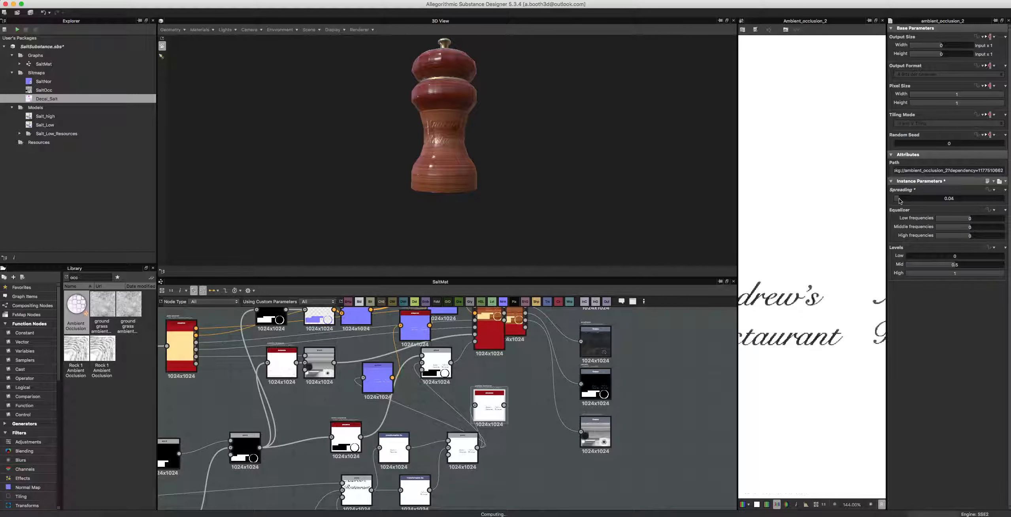
left_click(894, 200)
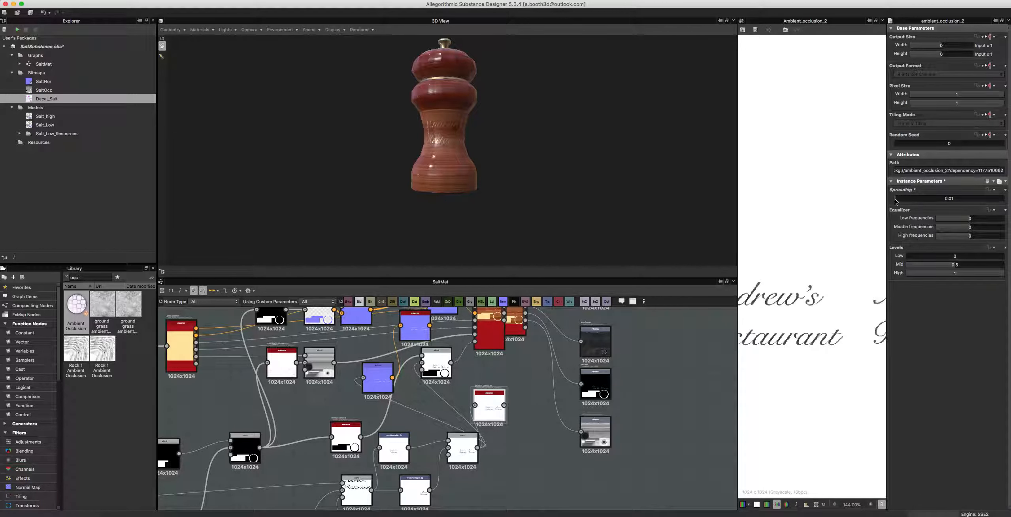
left_click(896, 199)
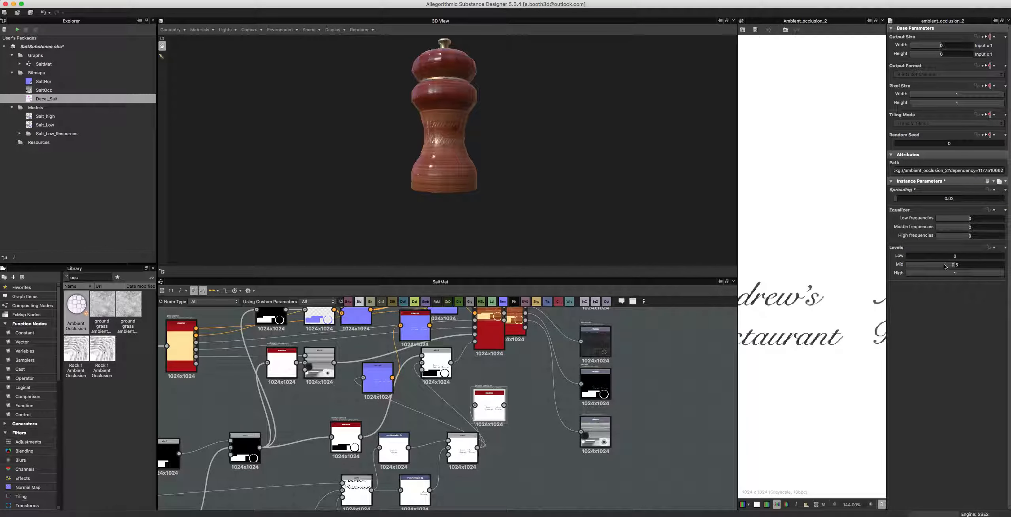
left_click_drag(944, 267, 942, 266)
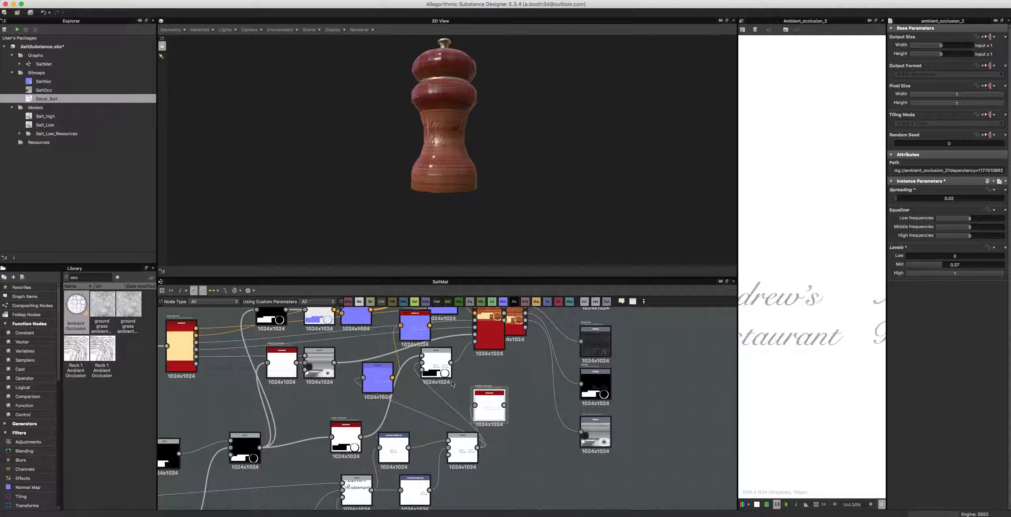
Step: Add a Blend node joining the existing occlusion map with the lettering's Ambient Occlusion, feed it into the material blend, and check the mill
right_click(516, 370)
mouse_move(615, 194)
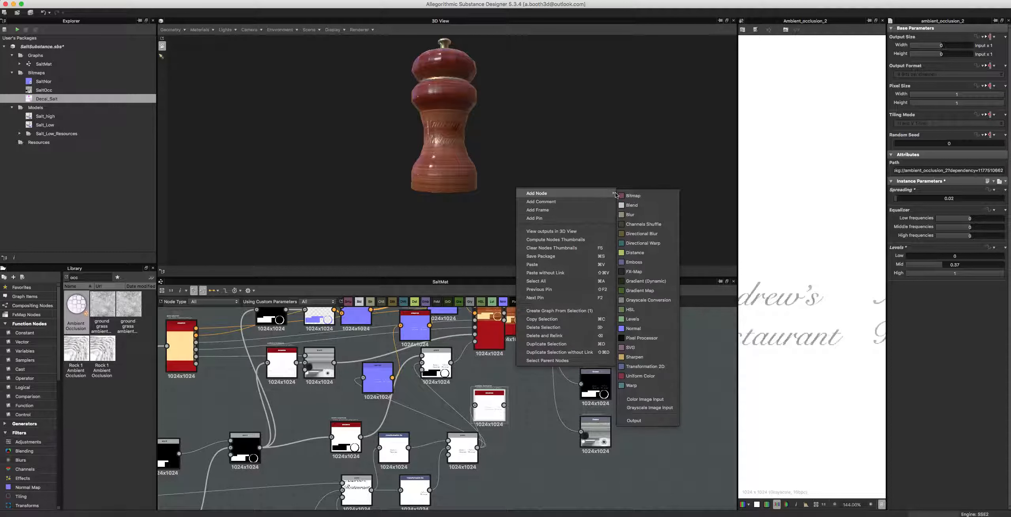
left_click(631, 205)
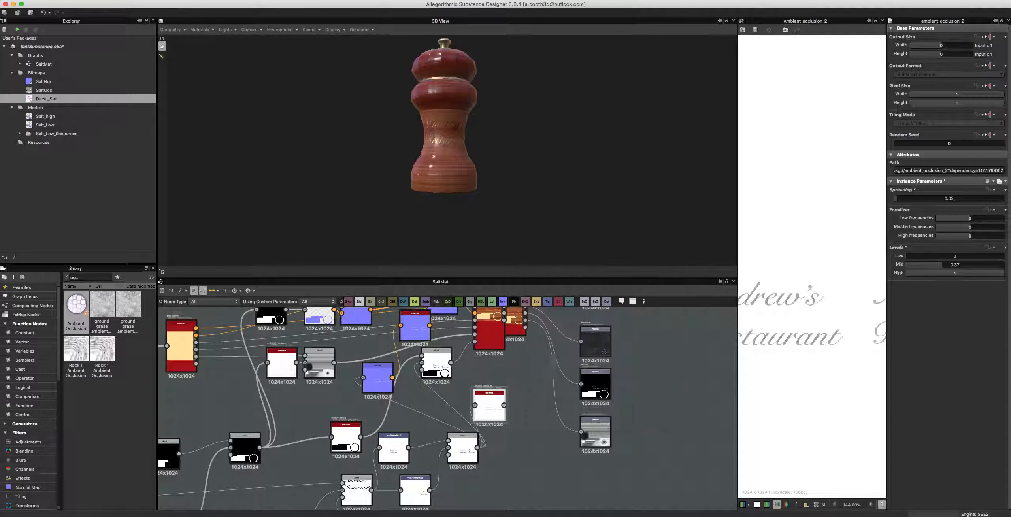
left_click_drag(481, 381, 496, 366)
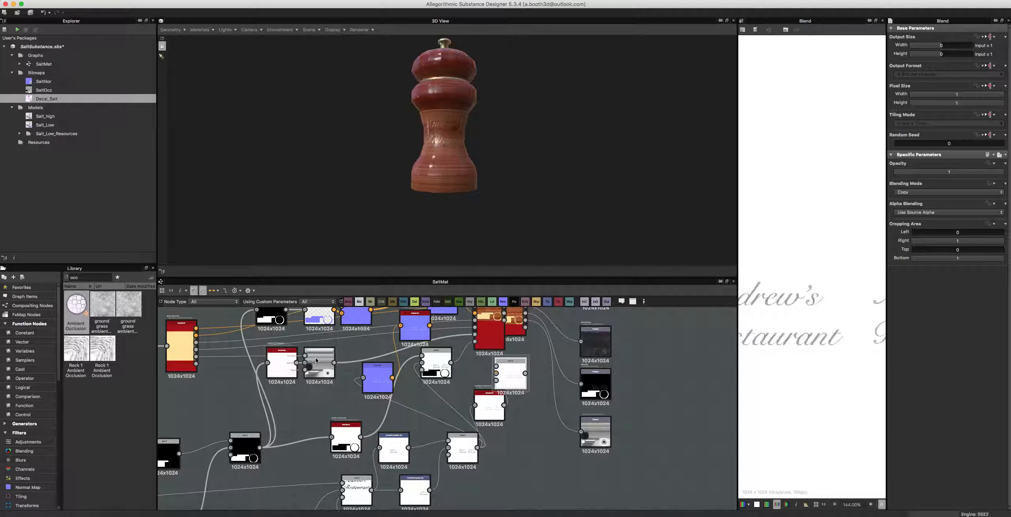
left_click_drag(316, 360, 496, 373)
left_click_drag(437, 364, 418, 410)
left_click_drag(510, 374, 474, 338)
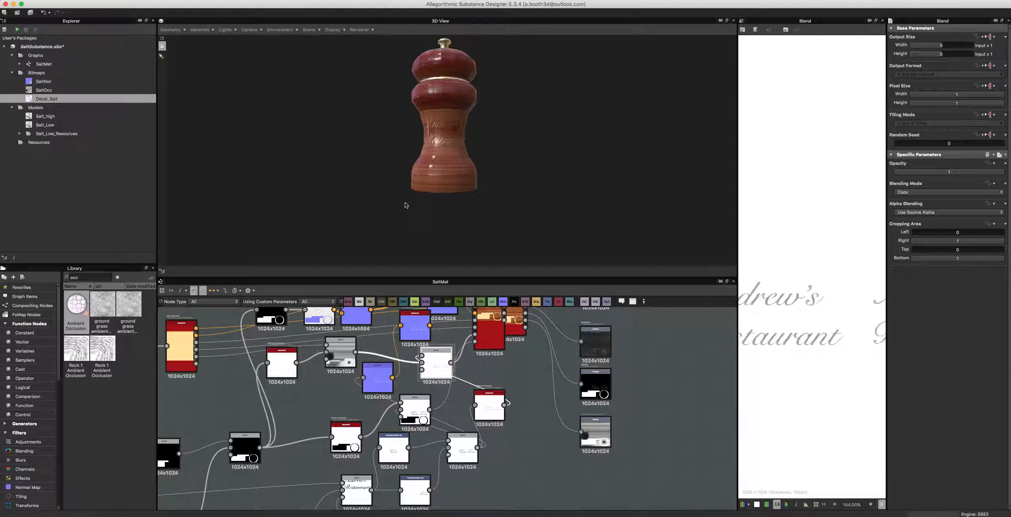
scroll(441, 153, "up", 5)
mouse_move(441, 154)
left_mouse_down()
mouse_move(450, 155)
mouse_move(425, 149)
mouse_move(433, 153)
left_mouse_up()
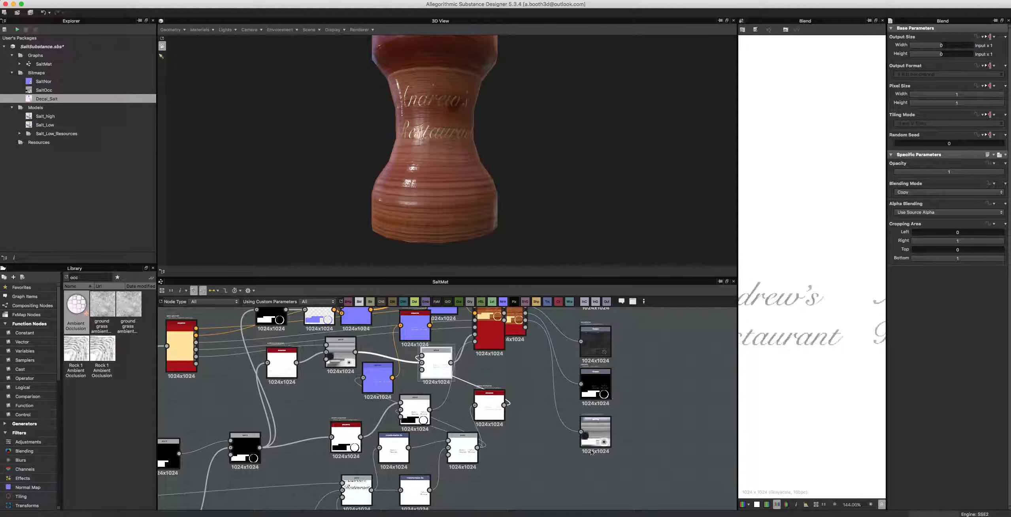
Step: Check the AO output and its Blend, and set the lettering Ambient Occlusion node's Mid level to 0.54
left_click(602, 436)
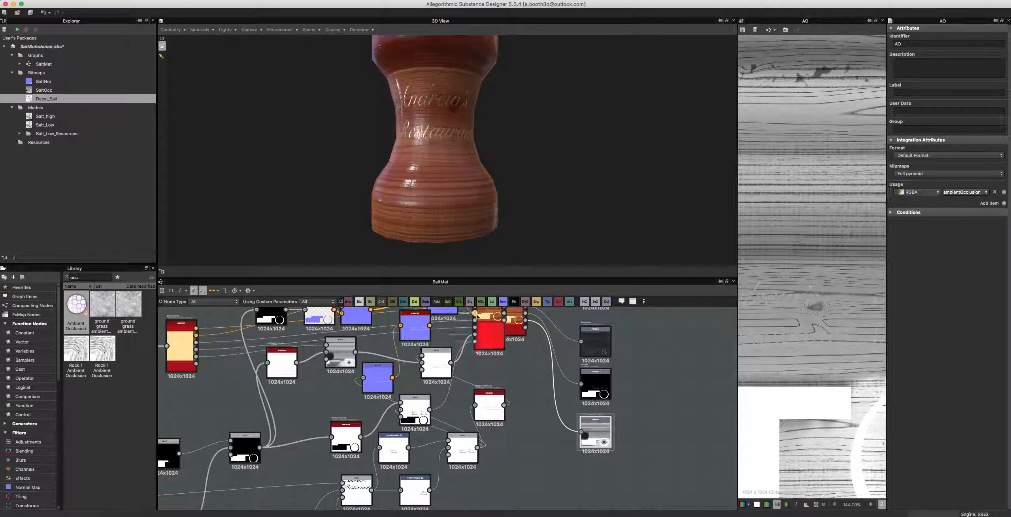
left_click(441, 363)
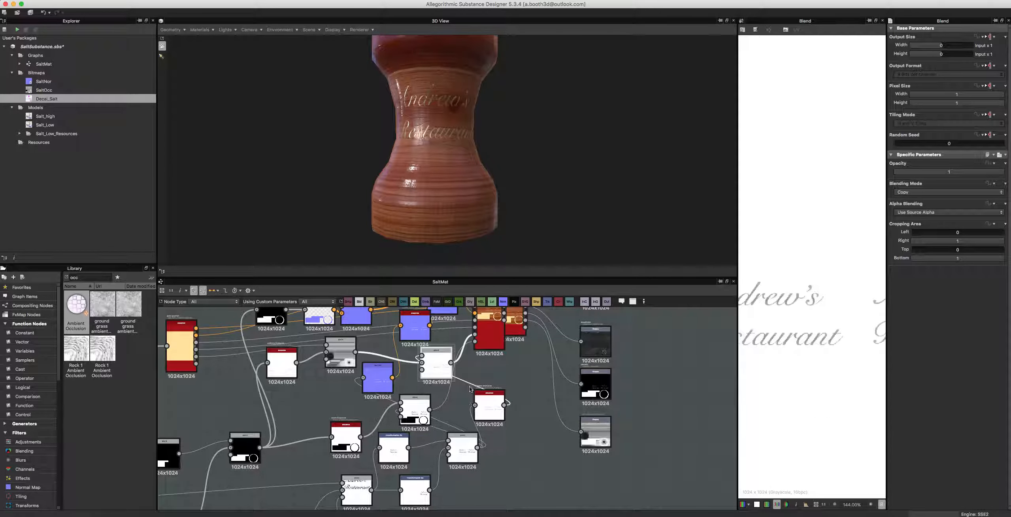
left_click(490, 410)
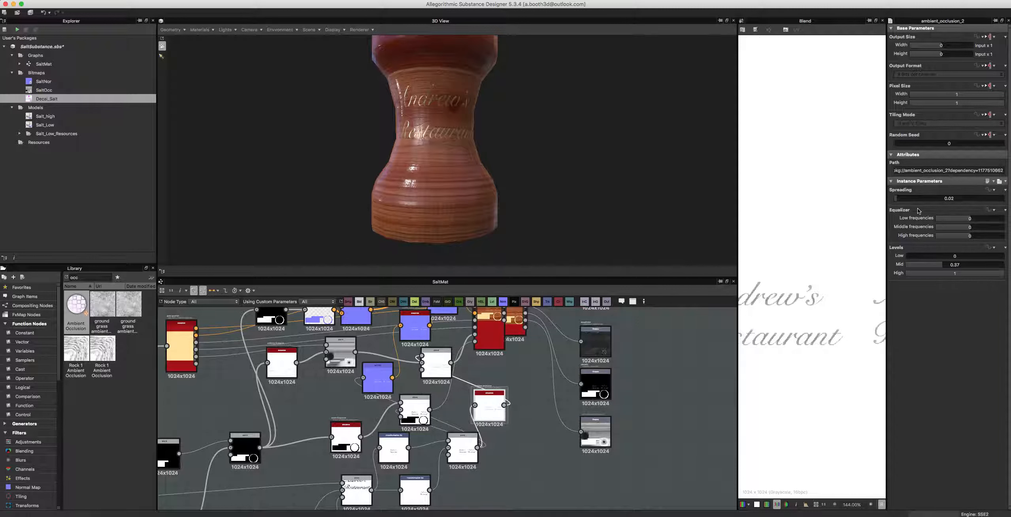
left_click_drag(948, 268, 959, 267)
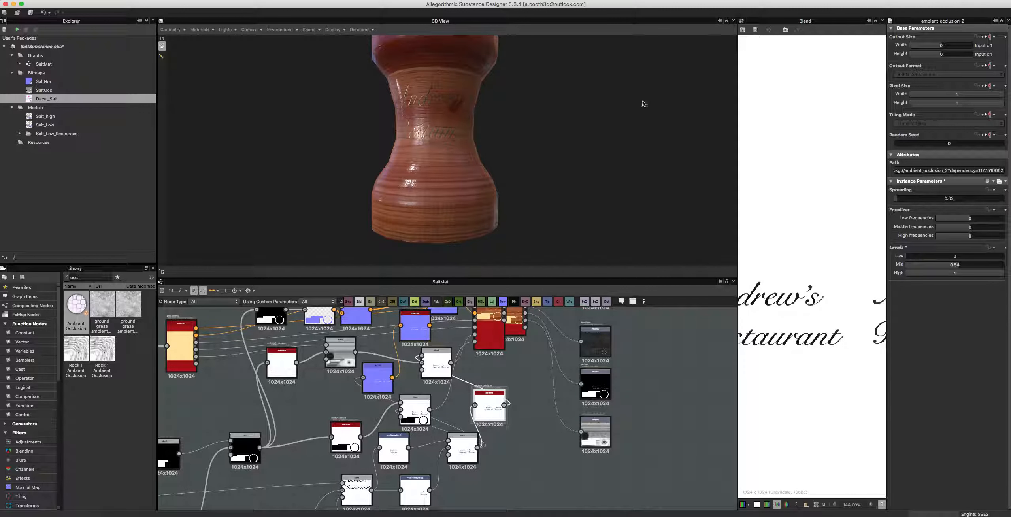
mouse_move(643, 101)
left_mouse_down()
mouse_move(626, 119)
mouse_move(627, 102)
mouse_move(652, 108)
left_mouse_up()
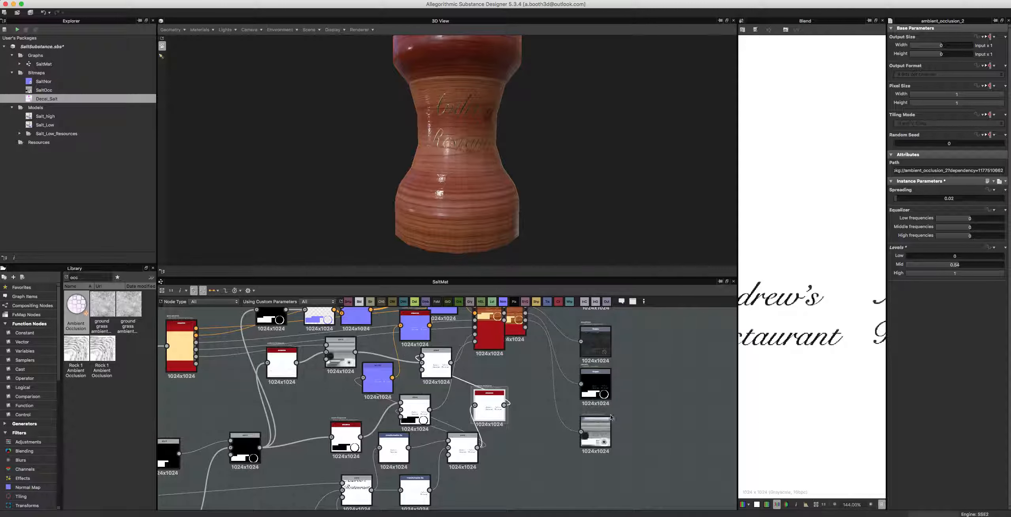
Step: Preview the AO output enlarged and examine how the lettering appears in the map and on the mill
double_click(598, 434)
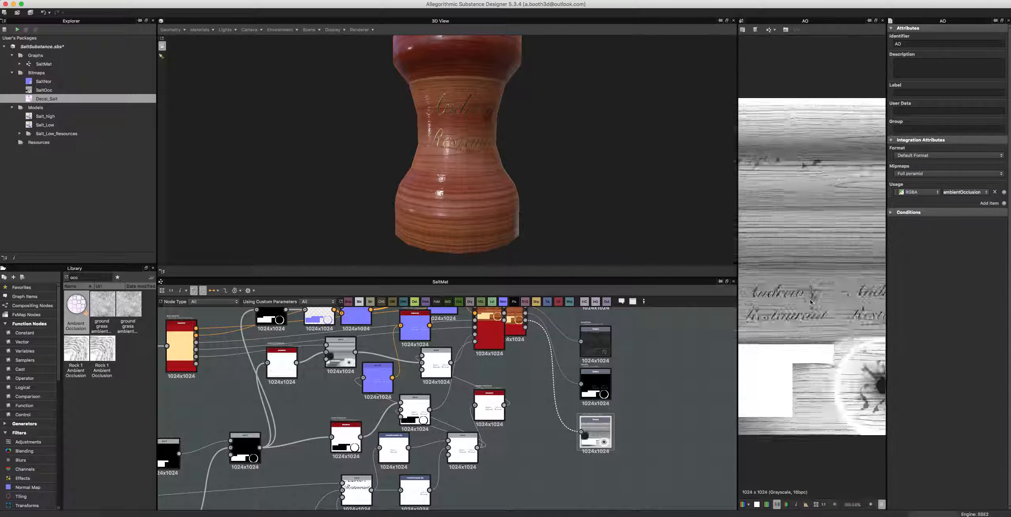
scroll(810, 303, "up", 3)
scroll(810, 303, "up", 4)
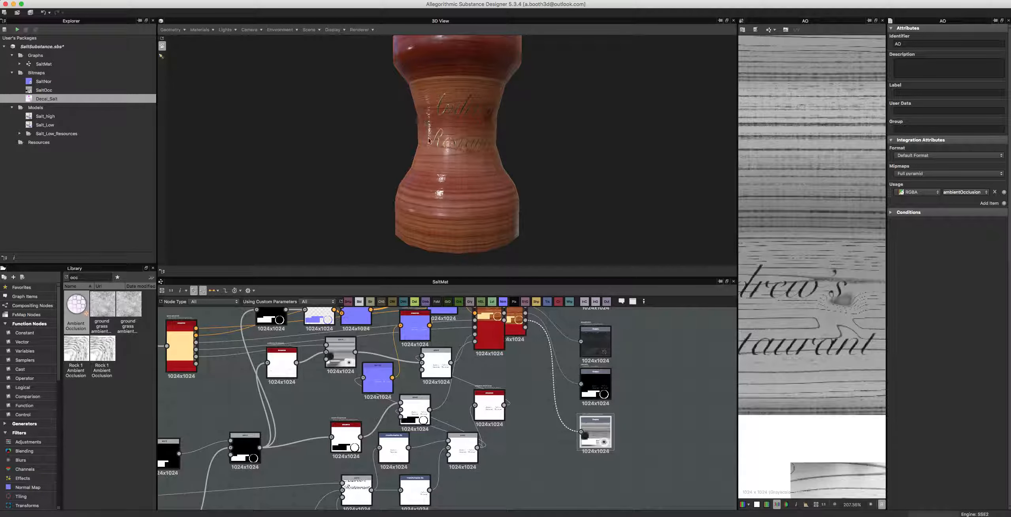
scroll(428, 141, "down", 5)
scroll(447, 171, "up", 3)
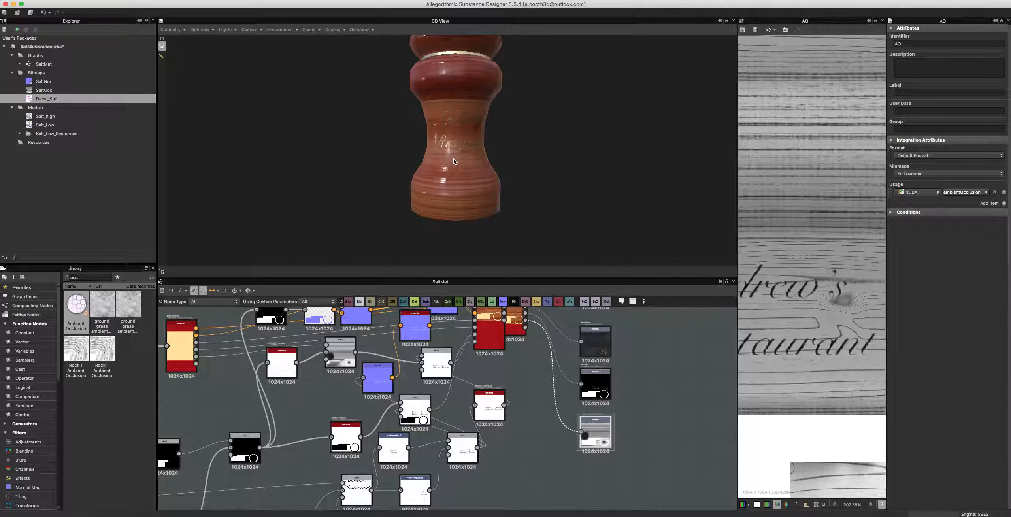
Step: Examine the engraved salt mill close up and as a whole, and survey the complete SaltMat node graph
left_click_drag(451, 170, 461, 187)
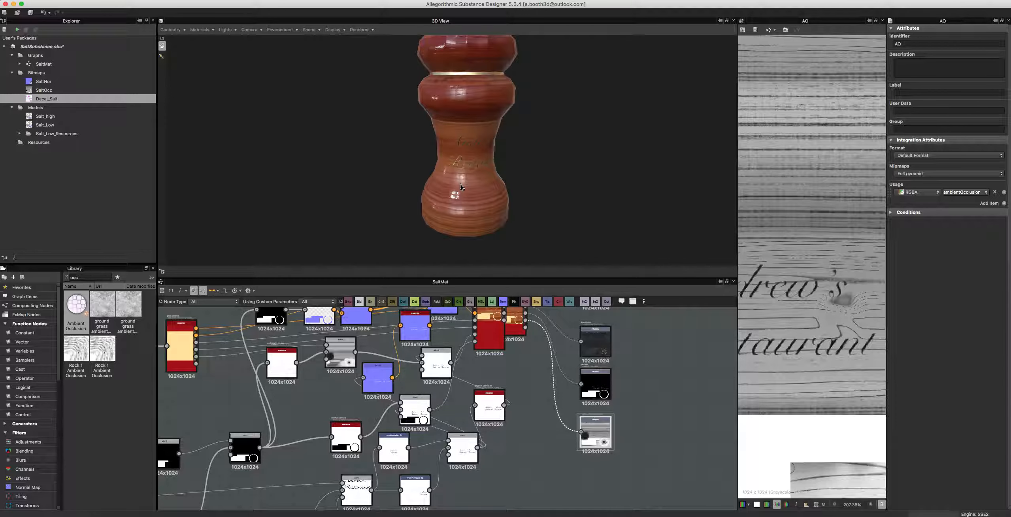
scroll(462, 186, "down", 2)
mouse_move(470, 185)
middle_mouse_down()
mouse_move(467, 256)
mouse_move(460, 151)
mouse_move(456, 174)
middle_mouse_up()
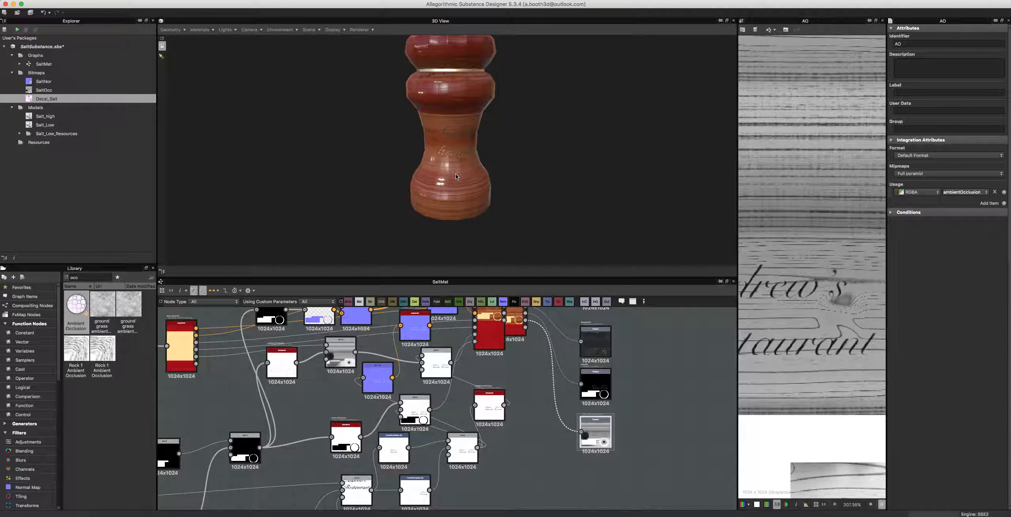
scroll(456, 176, "down", 3)
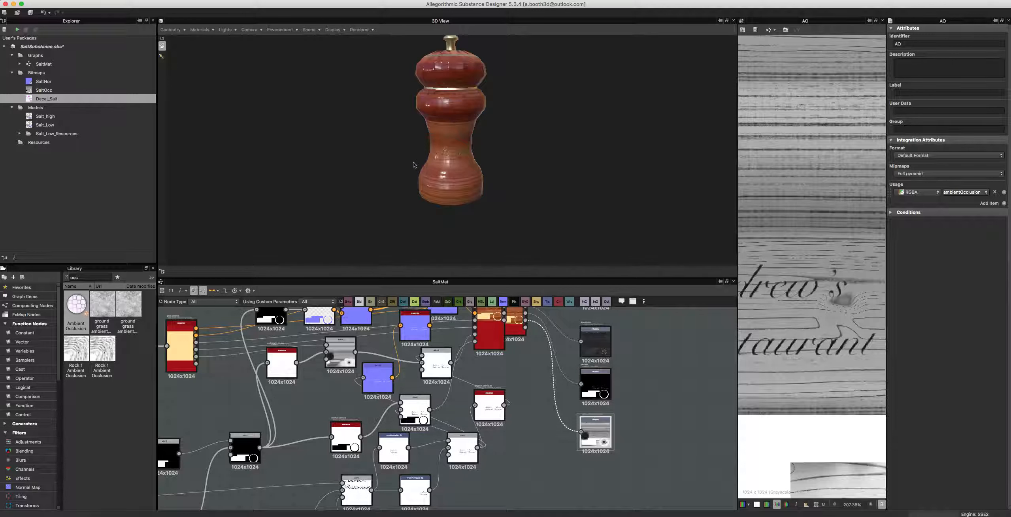
scroll(408, 221, "down", 1)
scroll(374, 411, "down", 7)
middle_click_drag(364, 443, 387, 459)
scroll(395, 406, "up", 2)
scroll(394, 406, "up", 2)
scroll(395, 407, "down", 1)
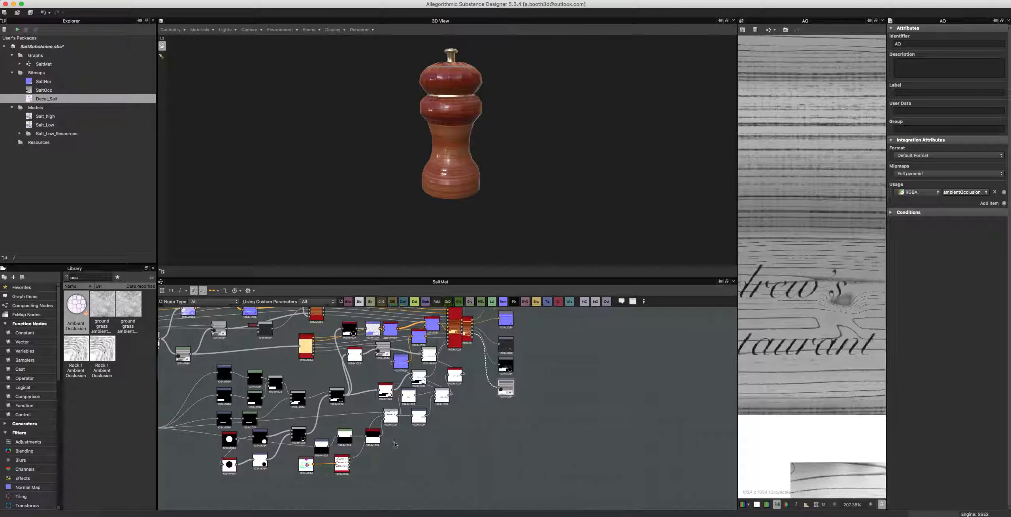
scroll(601, 374, "down", 5)
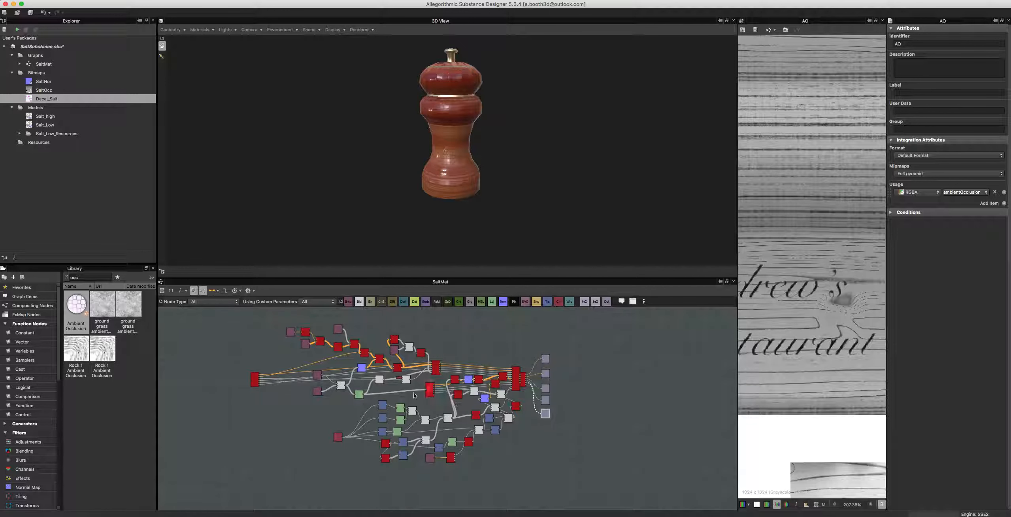
Step: Shift the graph's leftmost material node closer to the other nodes and save the SaltSubstance.sbs package
left_click_drag(252, 380, 272, 375)
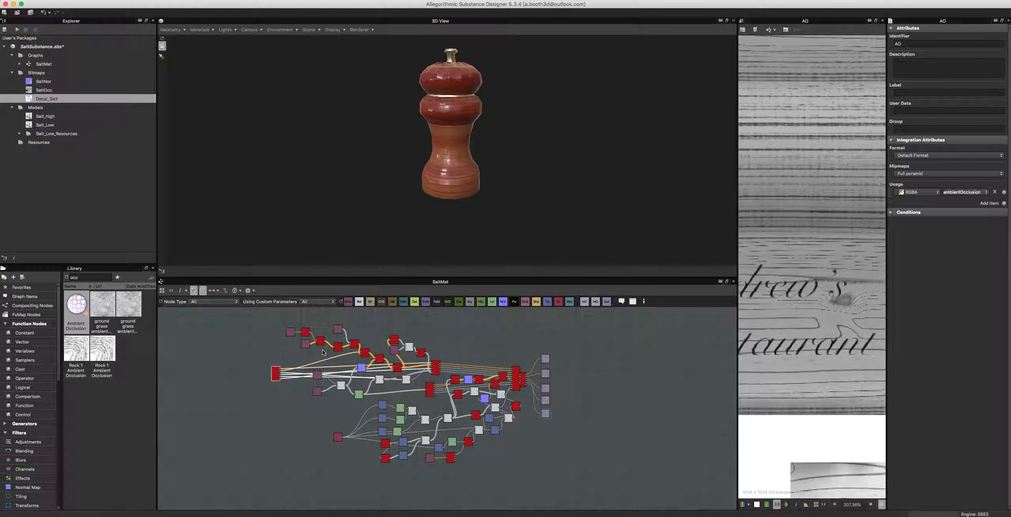
right_click(73, 47)
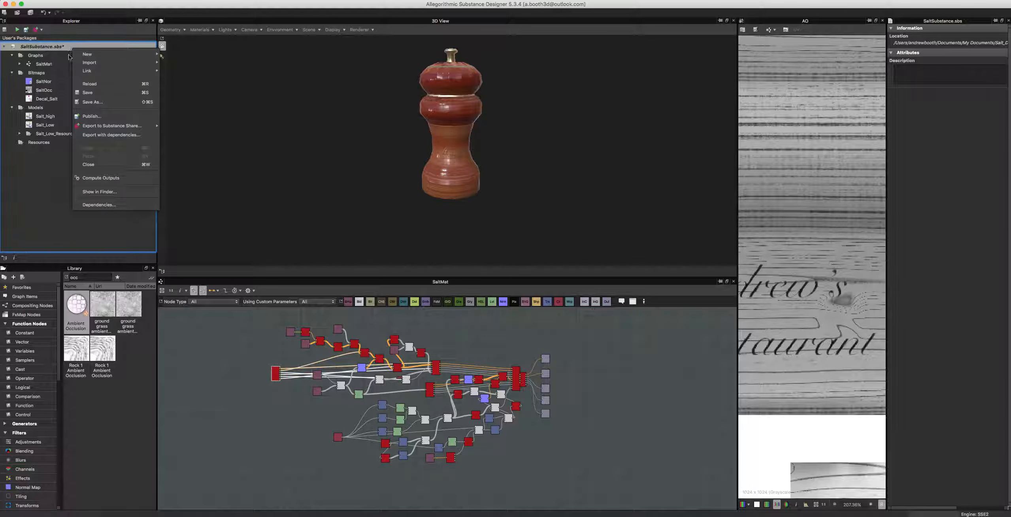
left_click(81, 93)
Step: Inspect the lettering on the mill's waist up close and view the whole mill from slightly above
scroll(392, 168, "up", 5)
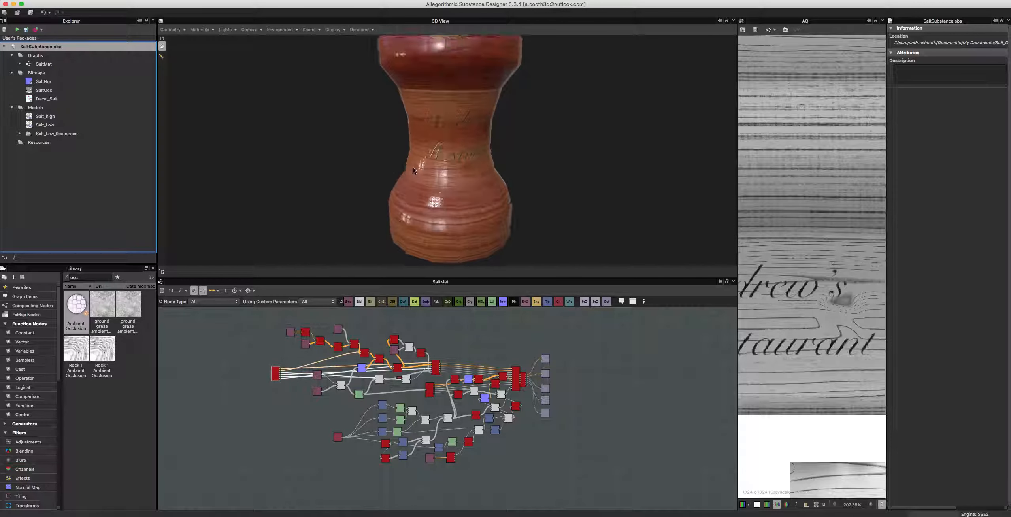
scroll(399, 162, "down", 5)
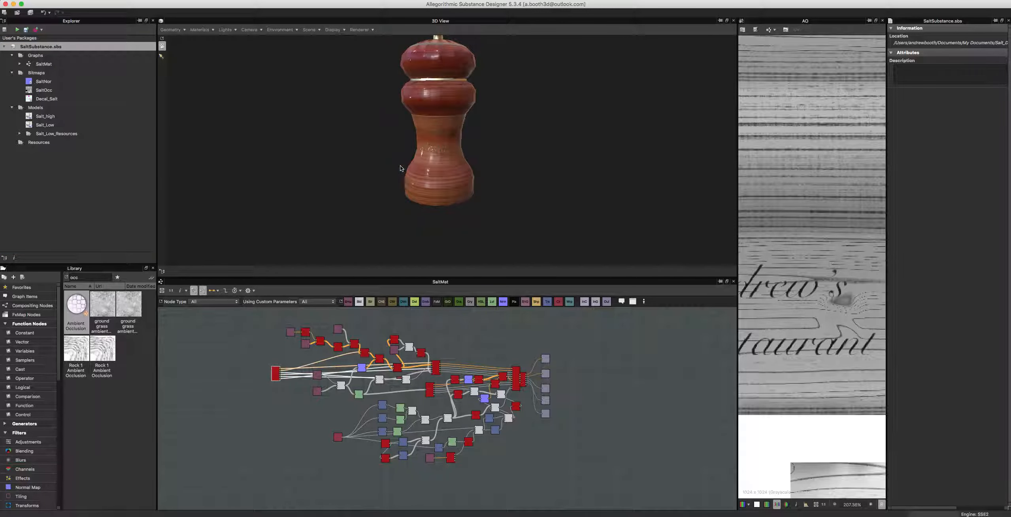
middle_click_drag(404, 156, 402, 170)
left_click_drag(403, 172, 403, 189)
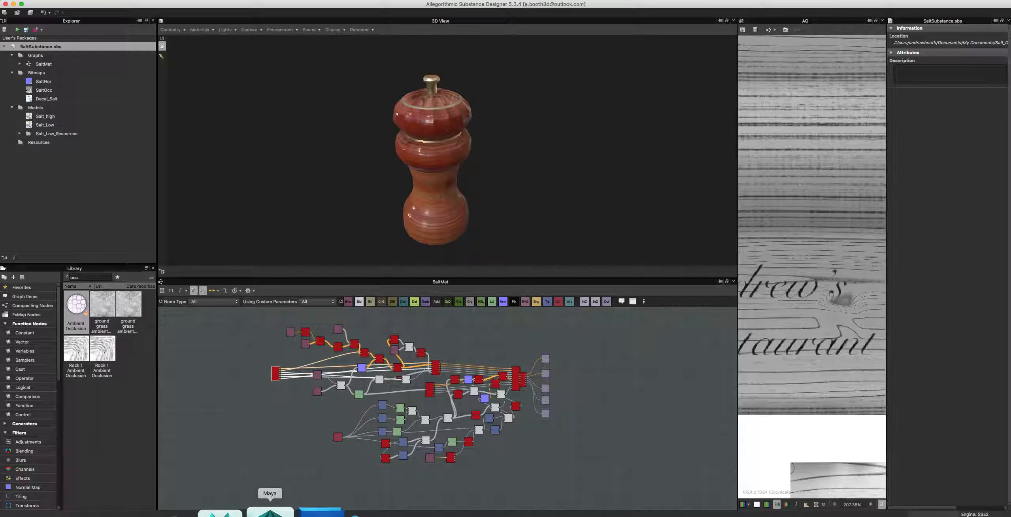